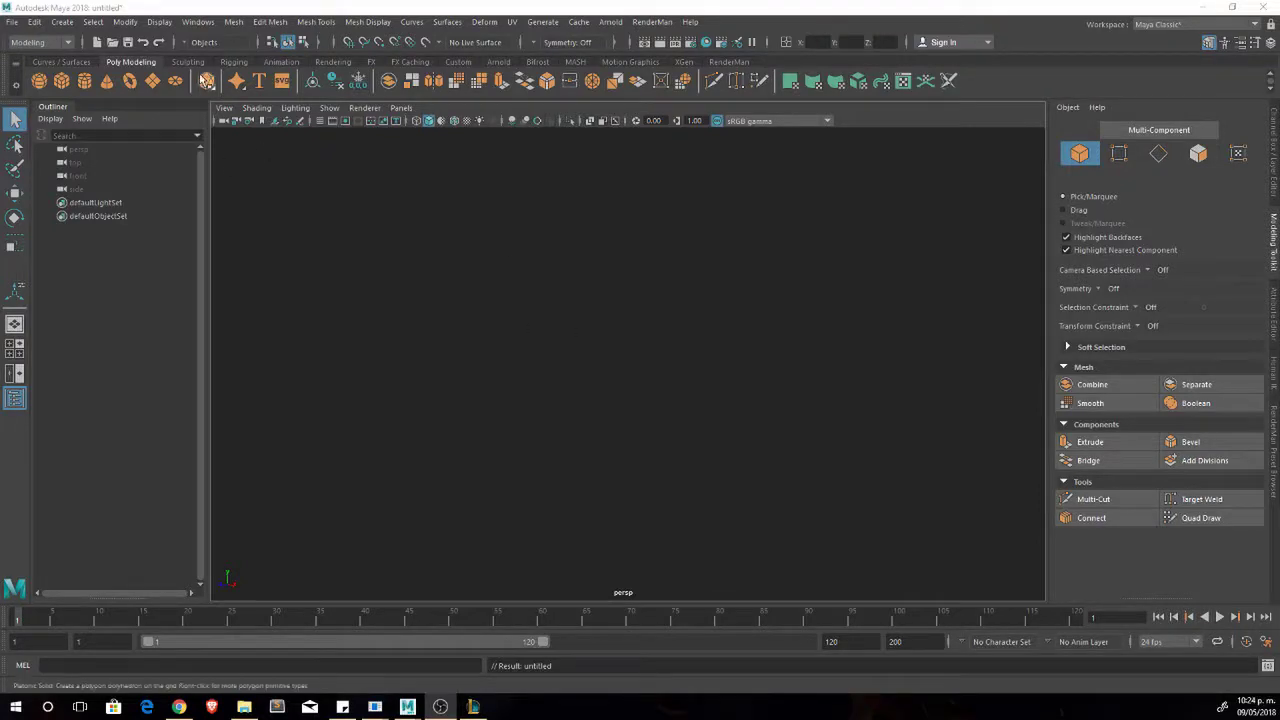
# Turn the platonic solid into an octahedron scaled 1.95 with raised subdivisions, then enter face mode.
pyautogui.press('w')
pyautogui.press('f')
pyautogui.click(1273, 150)
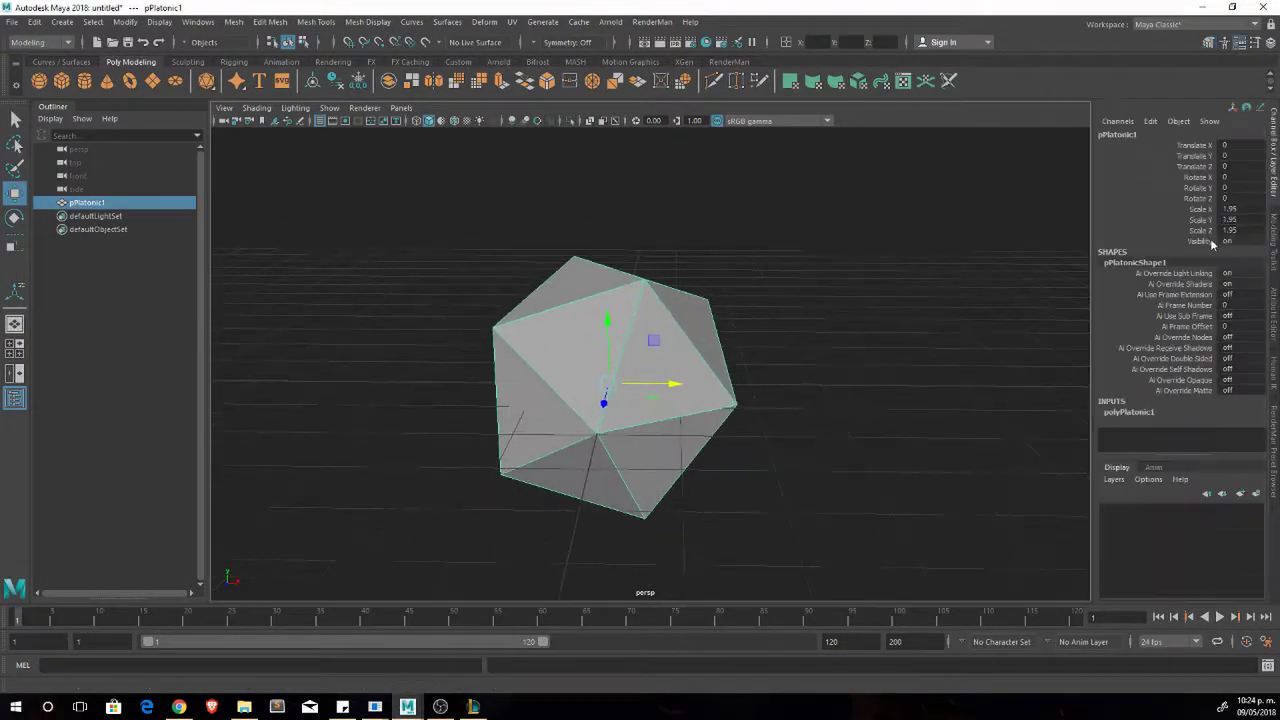
pyautogui.scroll(-1, 1232, 418)
pyautogui.click(1218, 437)
pyautogui.keyDown('alt'); pyautogui.moveTo(657, 394); pyautogui.dragTo(560, 427); pyautogui.keyUp('alt')
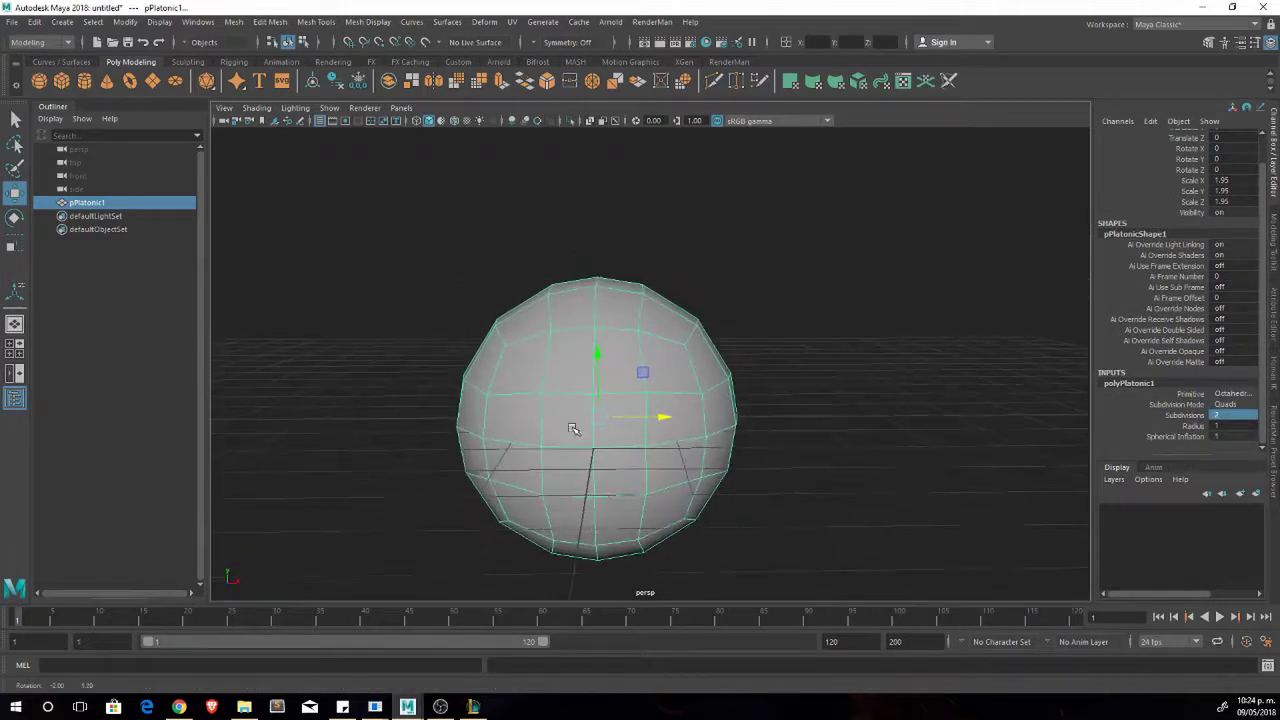
pyautogui.press('F11')
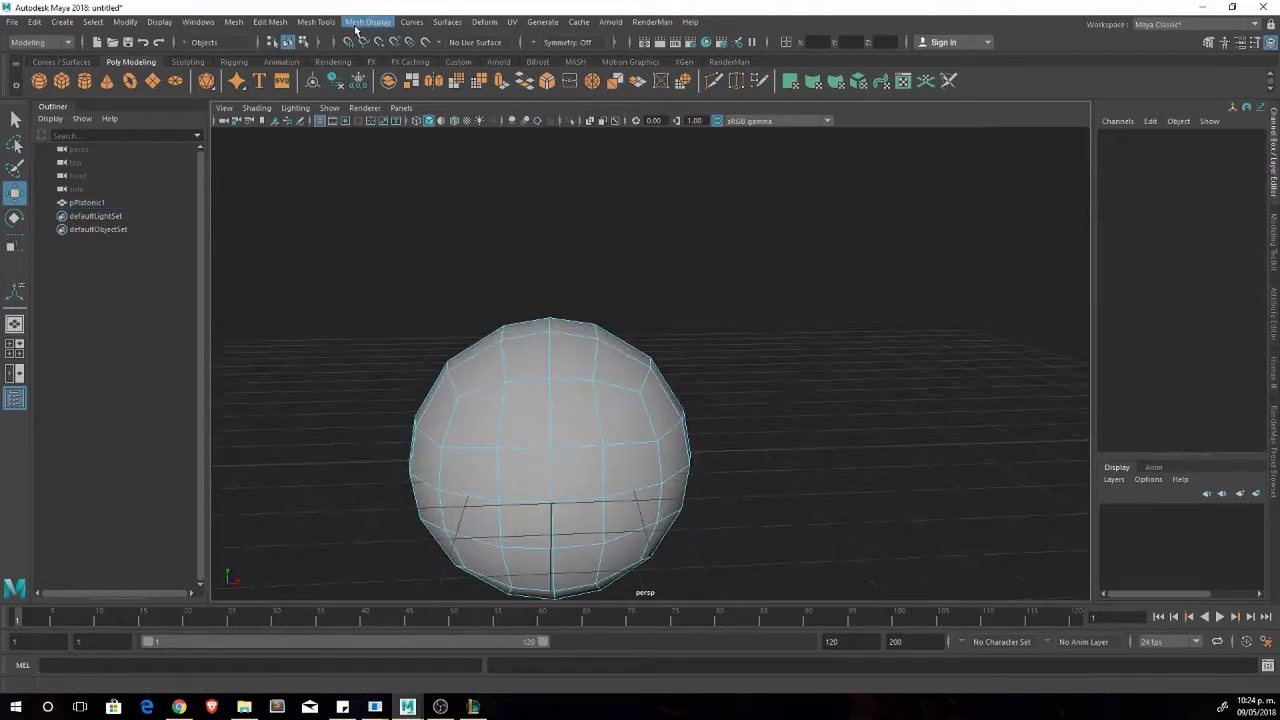
pyautogui.click(368, 21)
# Launch Color ID from the Custom shelf and give four upper faces an olive-yellow diffuse.
pyautogui.click(458, 61)
pyautogui.click(55, 75)
pyautogui.keyDown('alt'); pyautogui.moveTo(720, 410); pyautogui.dragTo(808, 383); pyautogui.keyUp('alt')
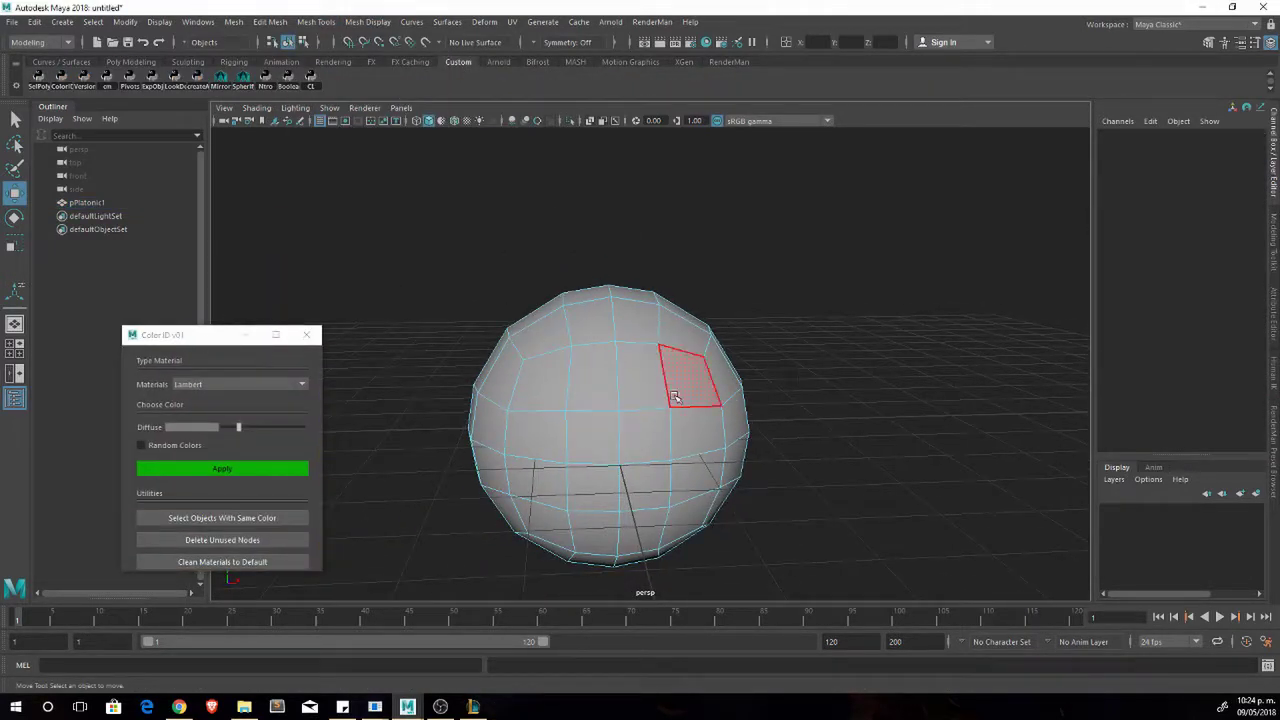
pyautogui.moveTo(675, 397)
pyautogui.mouseDown()
pyautogui.moveTo(610, 375)
pyautogui.moveTo(791, 417)
pyautogui.mouseUp()
pyautogui.click(208, 430)
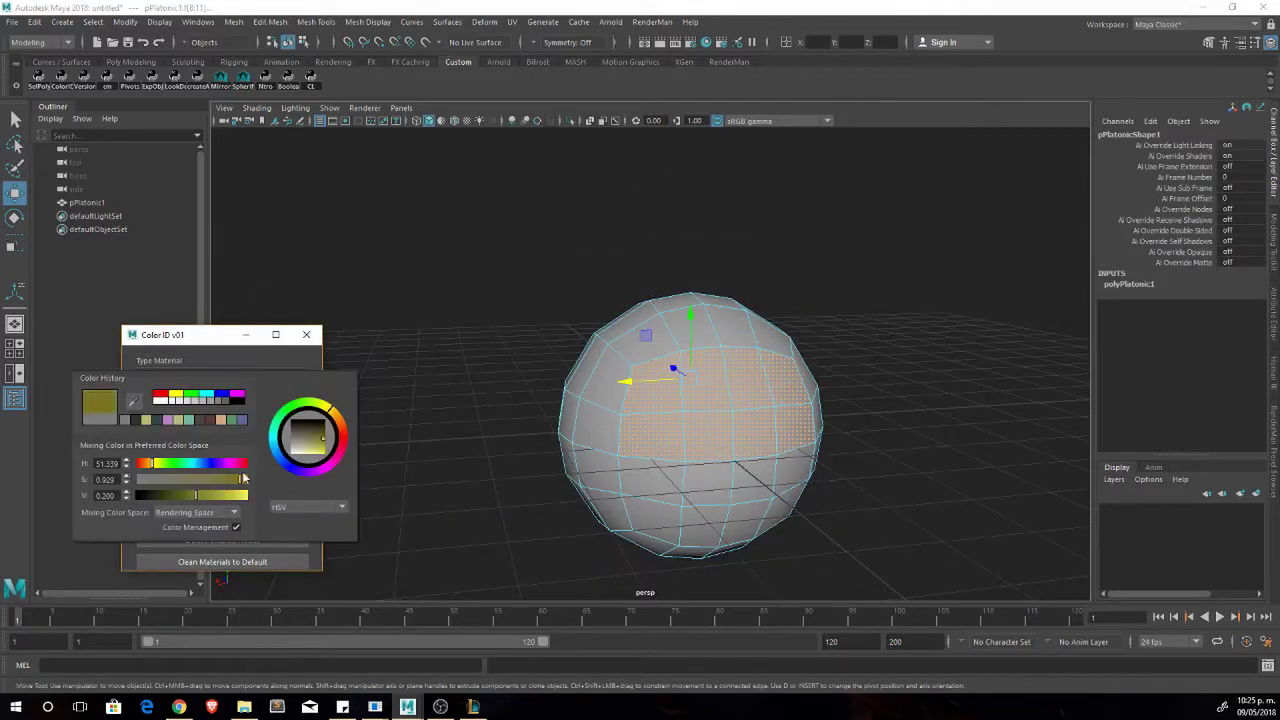
pyautogui.keyDown('alt'); pyautogui.moveTo(700, 400); pyautogui.dragTo(640, 380); pyautogui.keyUp('alt')
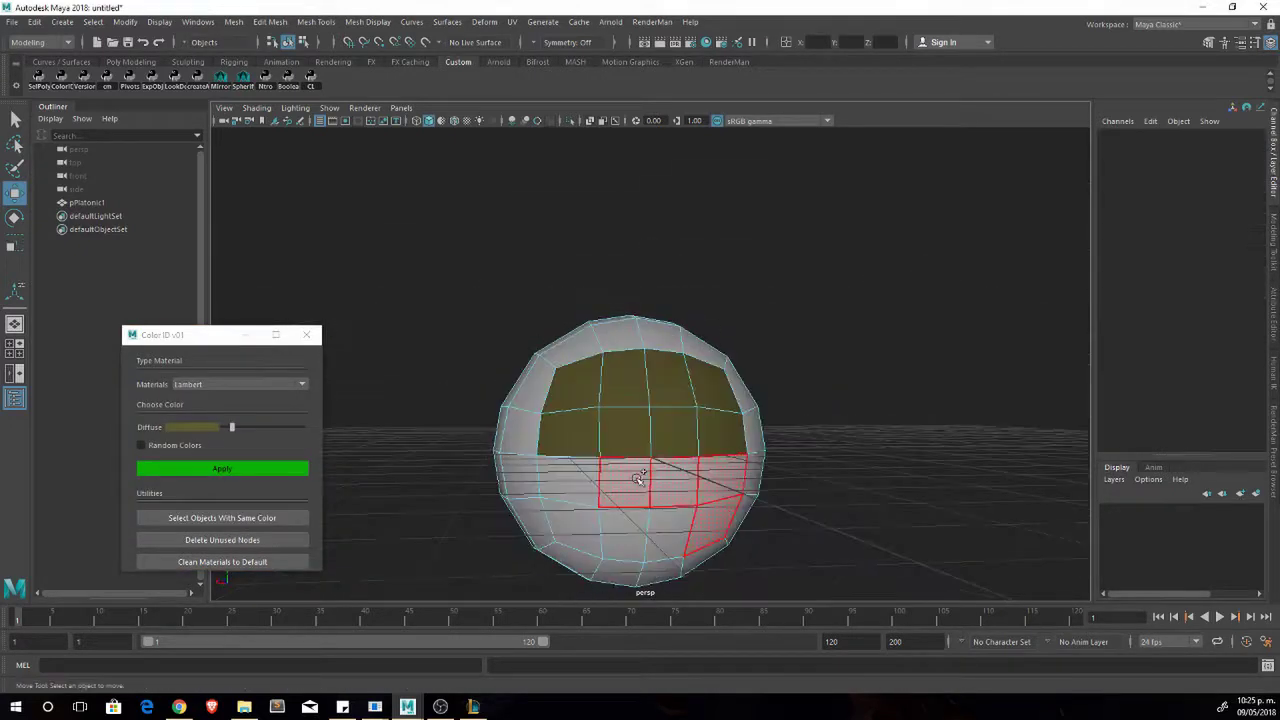
# Colour the lower band of faces and a middle patch of faces tan.
pyautogui.moveTo(540, 480); pyautogui.dragTo(600, 520)
pyautogui.click(233, 470)
pyautogui.keyDown('alt'); pyautogui.moveTo(700, 400); pyautogui.dragTo(780, 410); pyautogui.keyUp('alt')
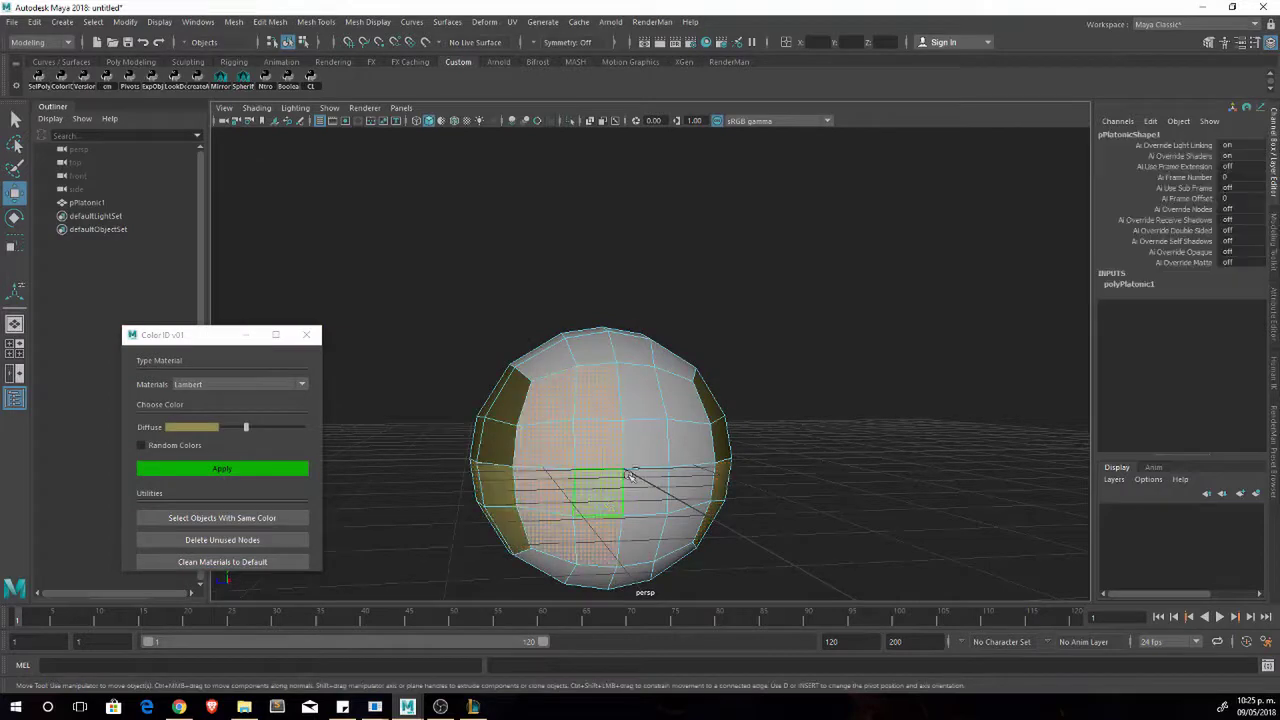
pyautogui.moveTo(600, 340); pyautogui.dragTo(700, 560)
pyautogui.click(200, 427)
pyautogui.click(222, 468)
# Apply the colour to a vertical strip of faces on the next side.
pyautogui.keyDown('alt'); pyautogui.moveTo(737, 463); pyautogui.dragTo(657, 400); pyautogui.keyUp('alt')
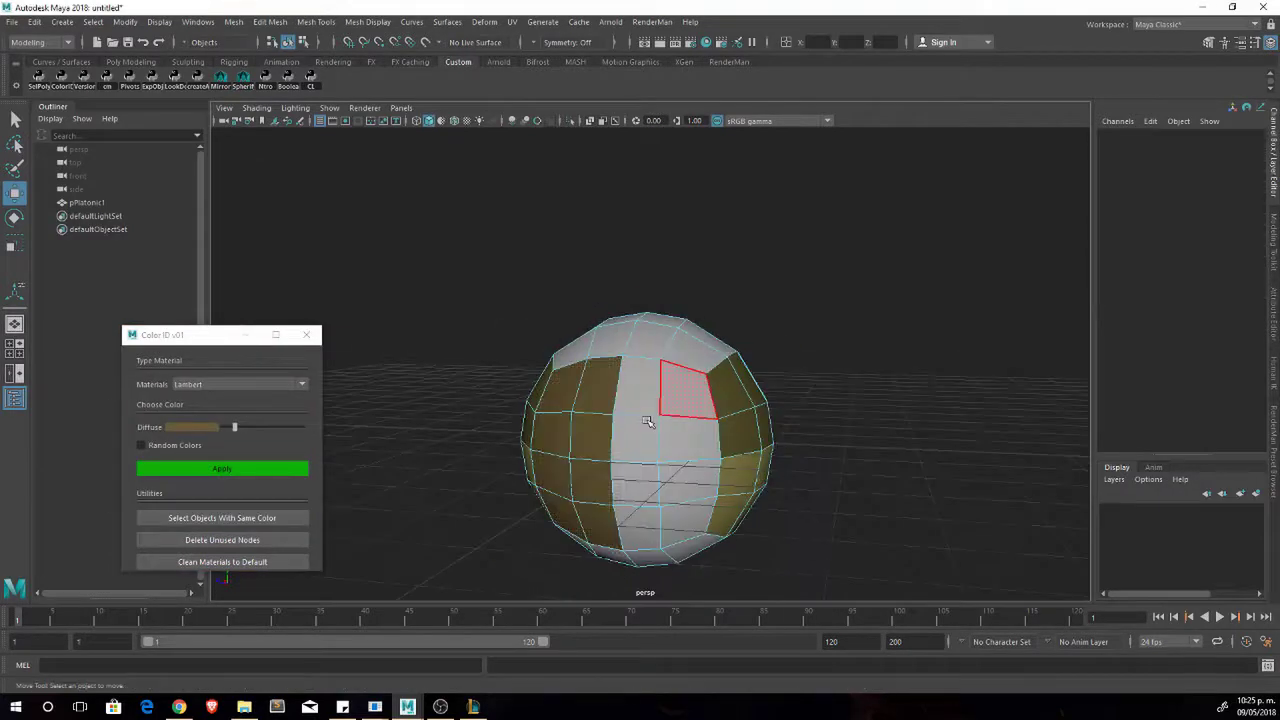
pyautogui.click(707, 407)
pyautogui.moveTo(794, 394)
pyautogui.keyDown('alt'); pyautogui.mouseDown()
pyautogui.moveTo(707, 407)
pyautogui.moveTo(600, 380)
pyautogui.moveTo(540, 400)
pyautogui.moveTo(640, 360)
pyautogui.mouseUp(); pyautogui.keyUp('alt')
pyautogui.click(222, 468)
# Colour the lower-left faces and the middle band pinkish-brown, then darken the diffuse.
pyautogui.click(600, 465)
pyautogui.keyDown('alt'); pyautogui.moveTo(600, 465); pyautogui.dragTo(791, 437); pyautogui.keyUp('alt')
pyautogui.click(650, 430)
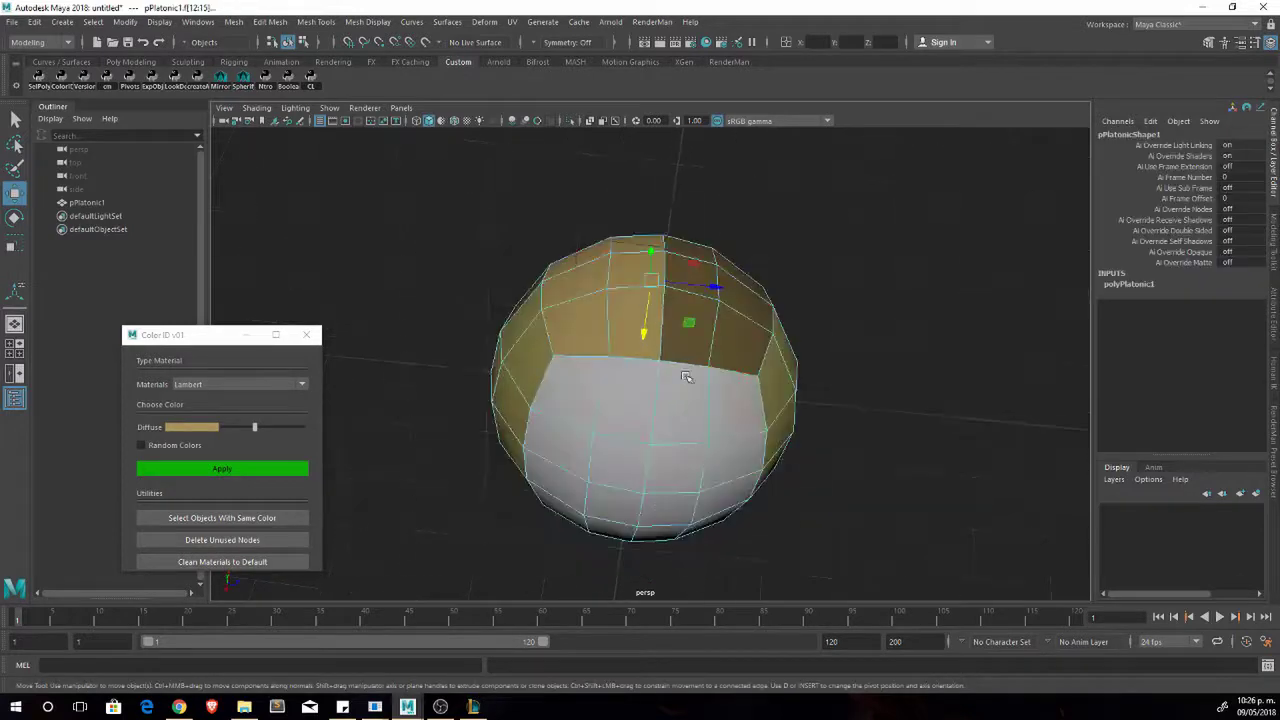
pyautogui.click(191, 427)
pyautogui.click(294, 428)
pyautogui.click(222, 468)
pyautogui.moveTo(254, 427); pyautogui.dragTo(235, 427)
# Select another face set, inspect the coloured sphere and return to object selection.
pyautogui.click(640, 260)
pyautogui.keyDown('alt'); pyautogui.moveTo(640, 260); pyautogui.dragTo(657, 306); pyautogui.keyUp('alt')
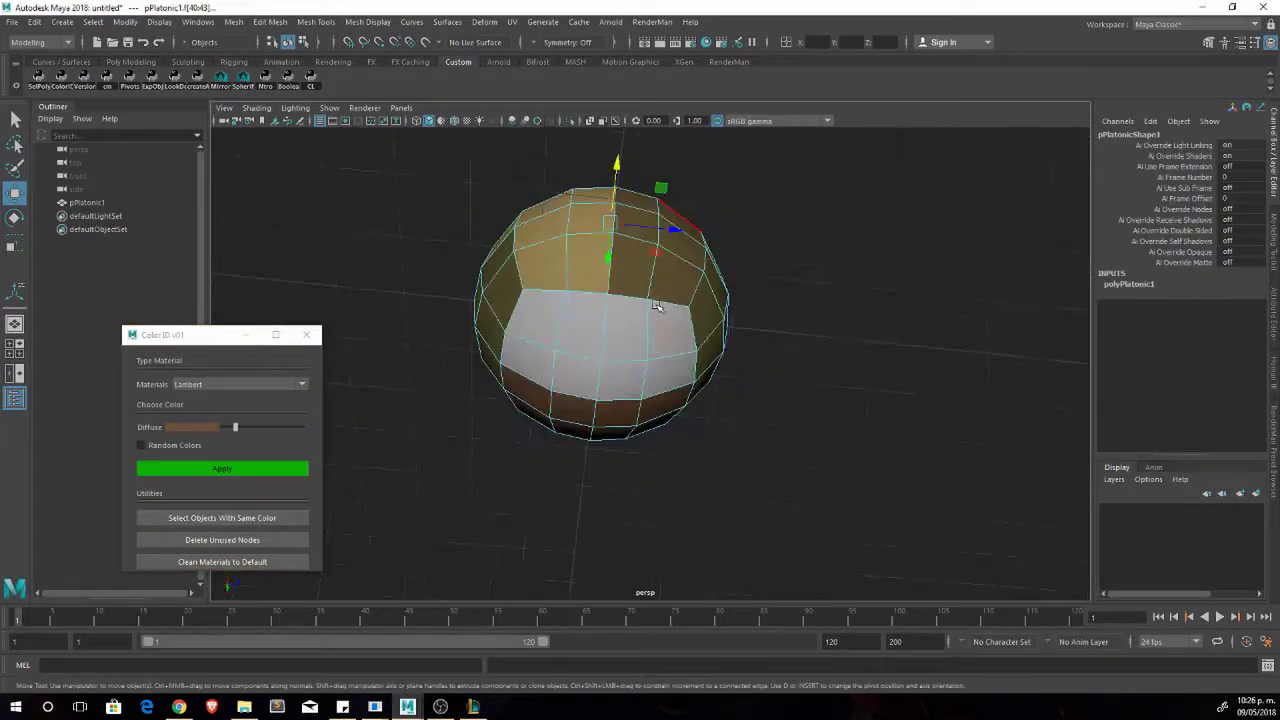
pyautogui.moveTo(460, 430)
pyautogui.keyDown('alt'); pyautogui.mouseDown()
pyautogui.moveTo(529, 423)
pyautogui.moveTo(834, 306)
pyautogui.moveTo(586, 414)
pyautogui.mouseUp(); pyautogui.keyUp('alt')
pyautogui.press('F8')
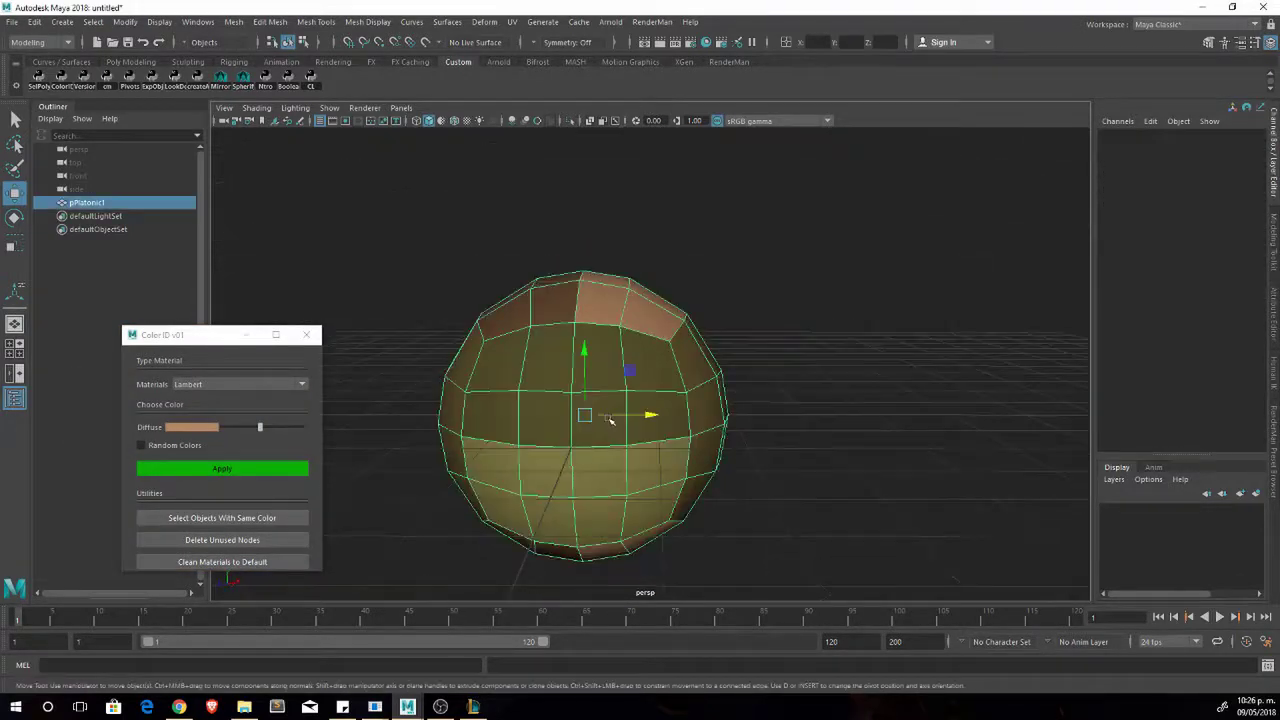
# Scale the top panel's edge loops and a band of faces to flatten them into angular panels.
pyautogui.click(630, 305)
pyautogui.moveTo(630, 305)
pyautogui.keyDown('alt'); pyautogui.mouseDown()
pyautogui.moveTo(575, 420)
pyautogui.moveTo(894, 489)
pyautogui.moveTo(655, 503)
pyautogui.mouseUp(); pyautogui.keyUp('alt')
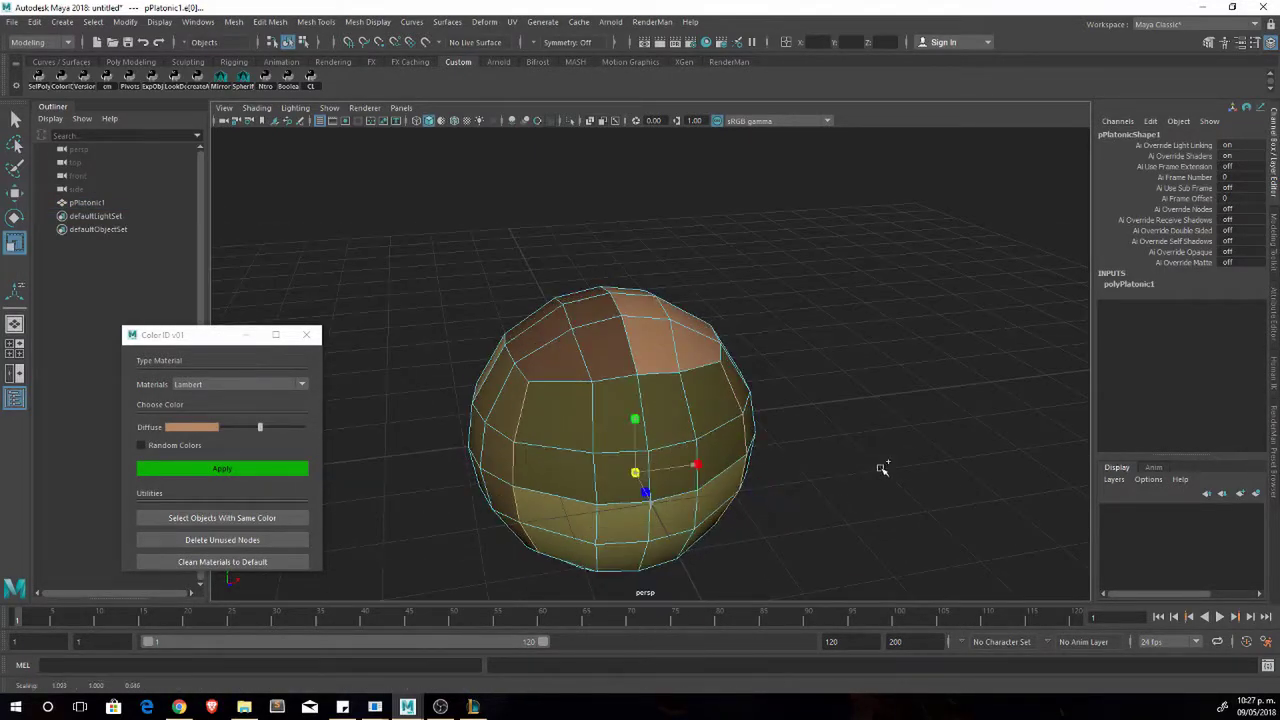
pyautogui.keyDown('alt'); pyautogui.moveTo(644, 438); pyautogui.dragTo(798, 371); pyautogui.keyUp('alt')
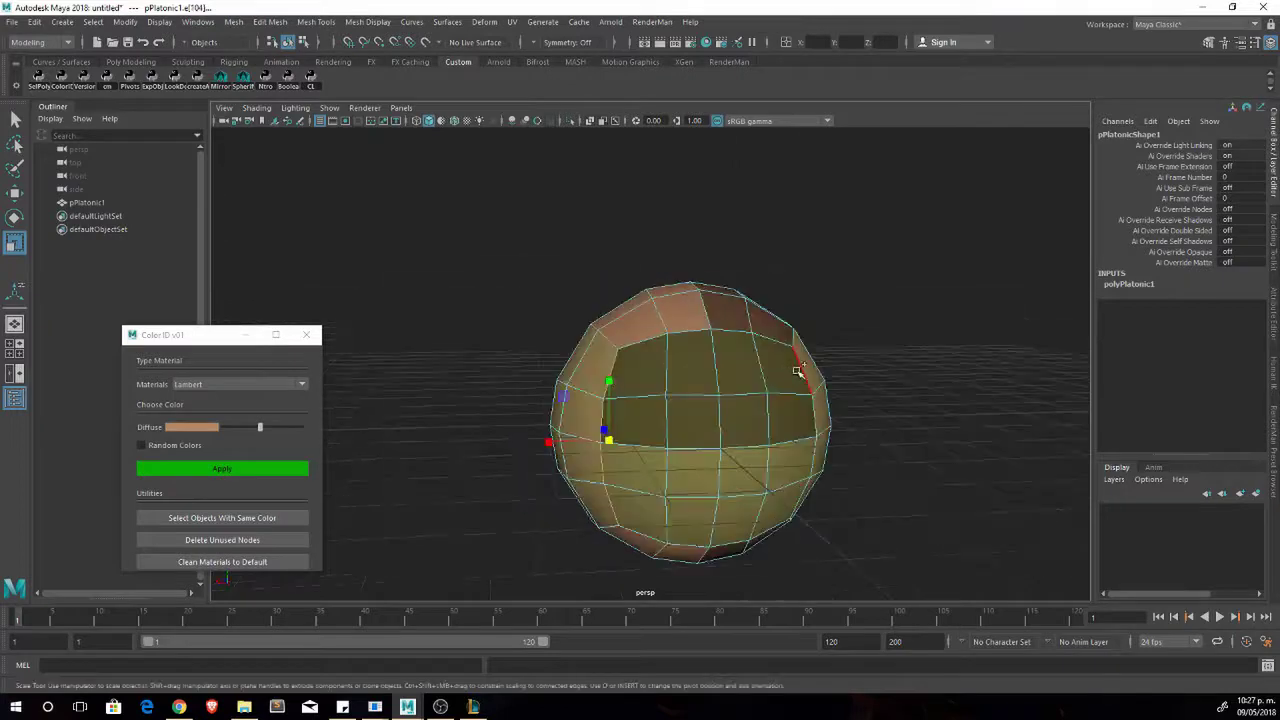
pyautogui.moveTo(808, 454)
pyautogui.keyDown('alt'); pyautogui.mouseDown()
pyautogui.moveTo(848, 454)
pyautogui.moveTo(741, 436)
pyautogui.mouseUp(); pyautogui.keyUp('alt')
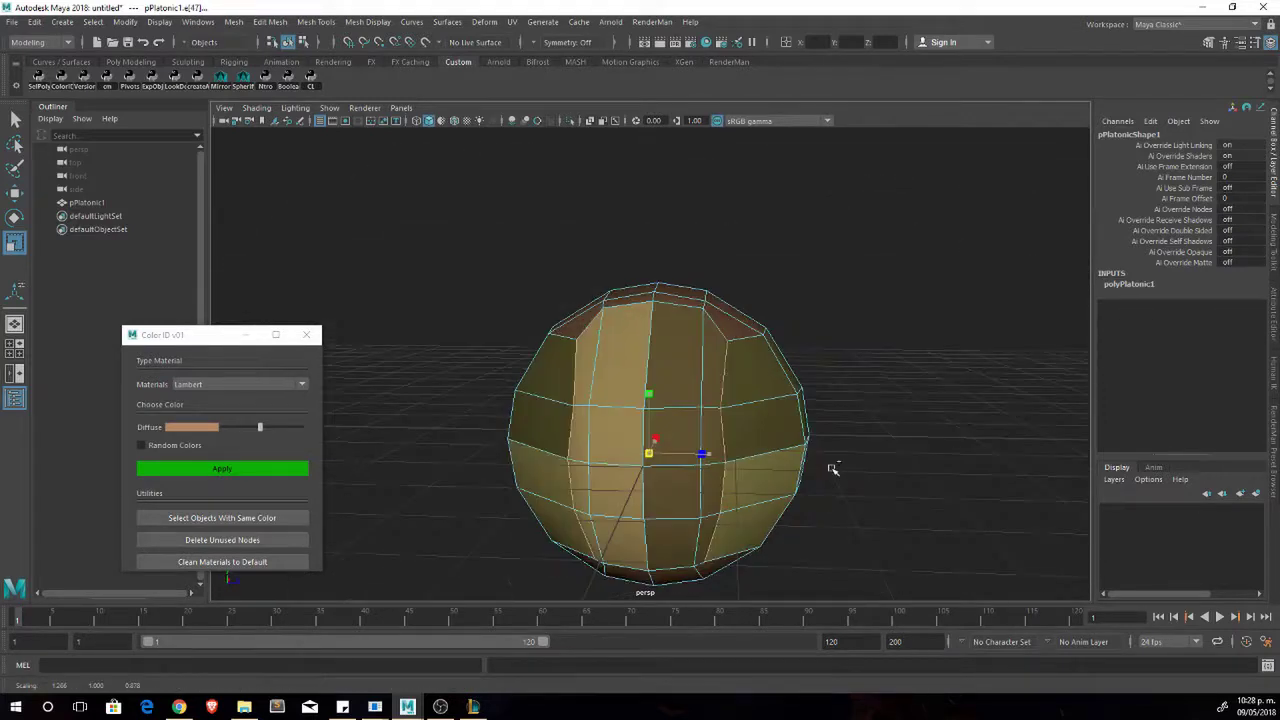
pyautogui.keyDown('alt'); pyautogui.moveTo(635, 521); pyautogui.dragTo(788, 481); pyautogui.keyUp('alt')
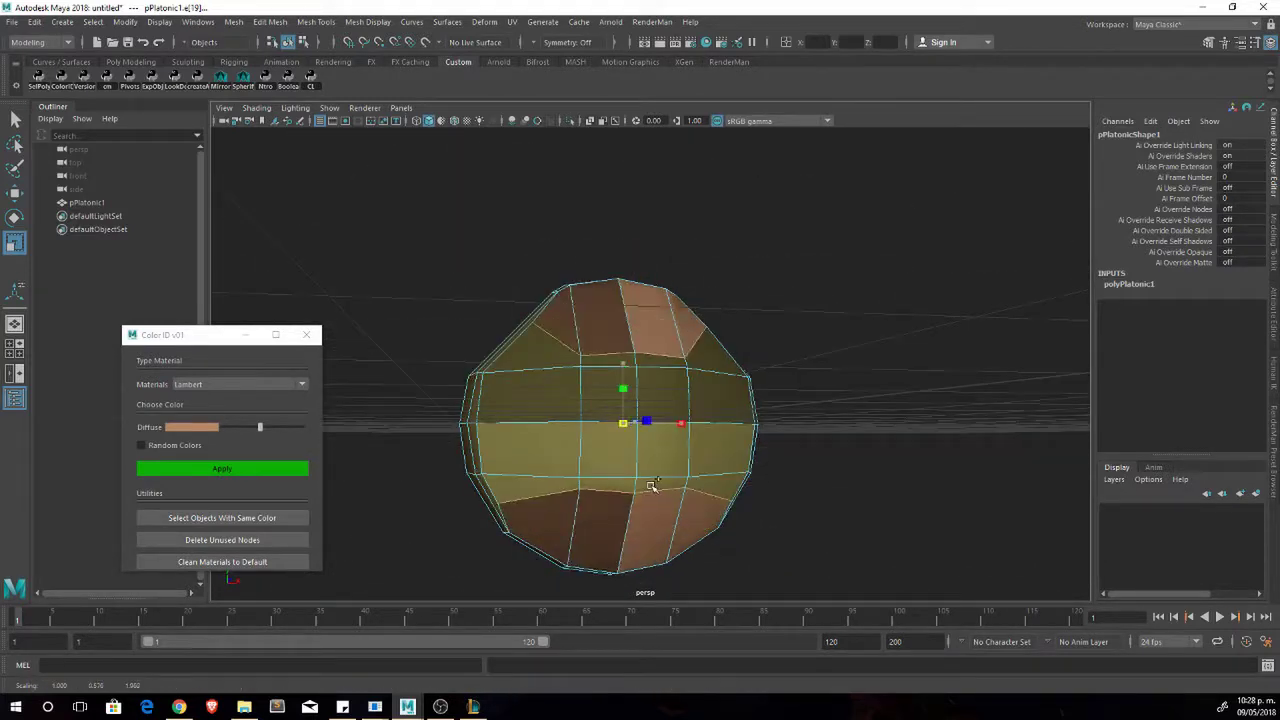
pyautogui.keyDown('alt'); pyautogui.moveTo(706, 346); pyautogui.dragTo(853, 512); pyautogui.keyUp('alt')
pyautogui.keyDown('alt'); pyautogui.moveTo(704, 362); pyautogui.dragTo(846, 416); pyautogui.keyUp('alt')
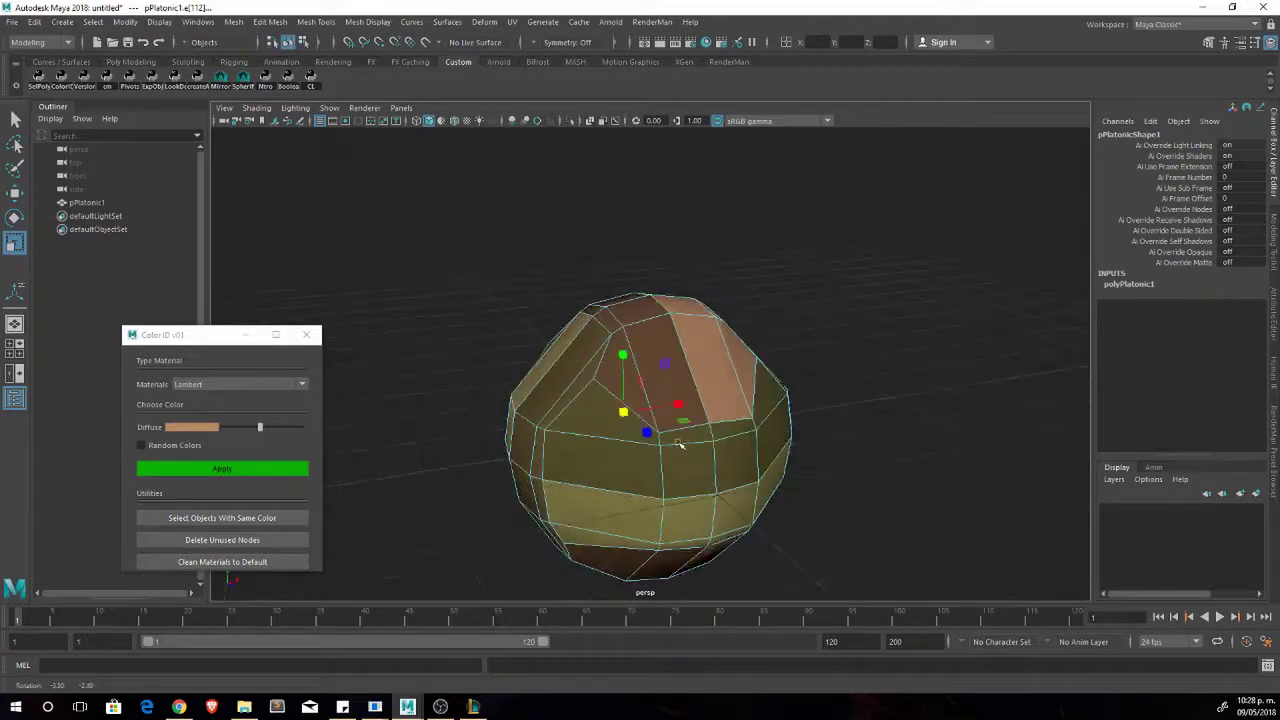
pyautogui.keyDown('alt'); pyautogui.moveTo(592, 478); pyautogui.dragTo(640, 430); pyautogui.keyUp('alt')
# Select a vertex on the ball and switch to the Move tool to adjust it.
pyautogui.press('F9')
pyautogui.click(640, 410)
pyautogui.press('w')
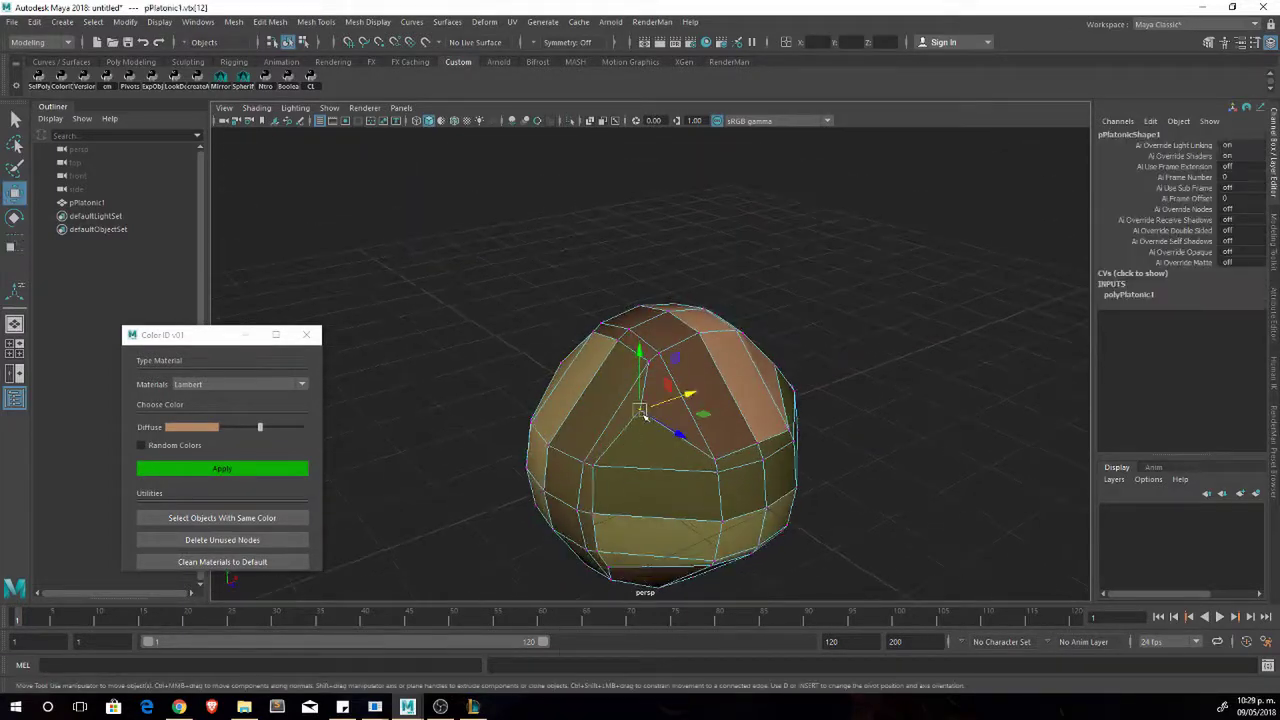
pyautogui.keyDown('alt'); pyautogui.moveTo(577, 512); pyautogui.dragTo(618, 487); pyautogui.keyUp('alt')
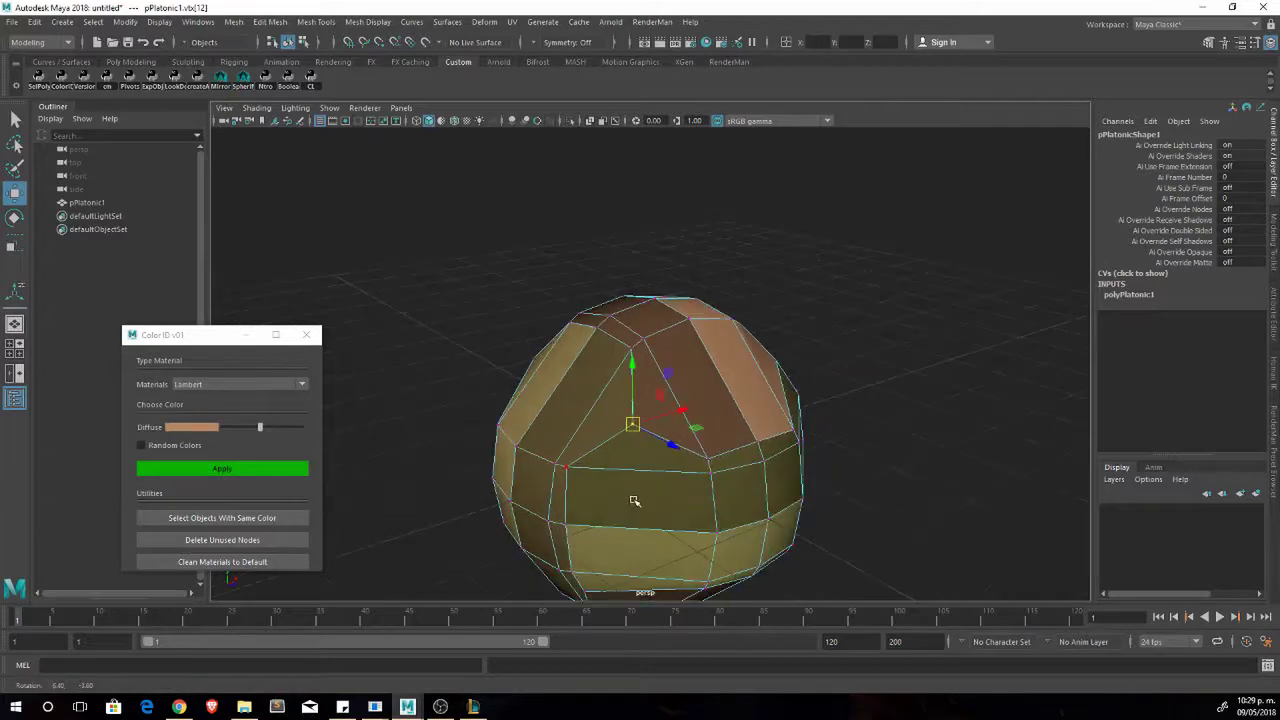
# Delete the lower, dome and left faces so one wedge remains, then adjust its corner vertex.
pyautogui.rightClick(652, 360)
pyautogui.press('Delete')
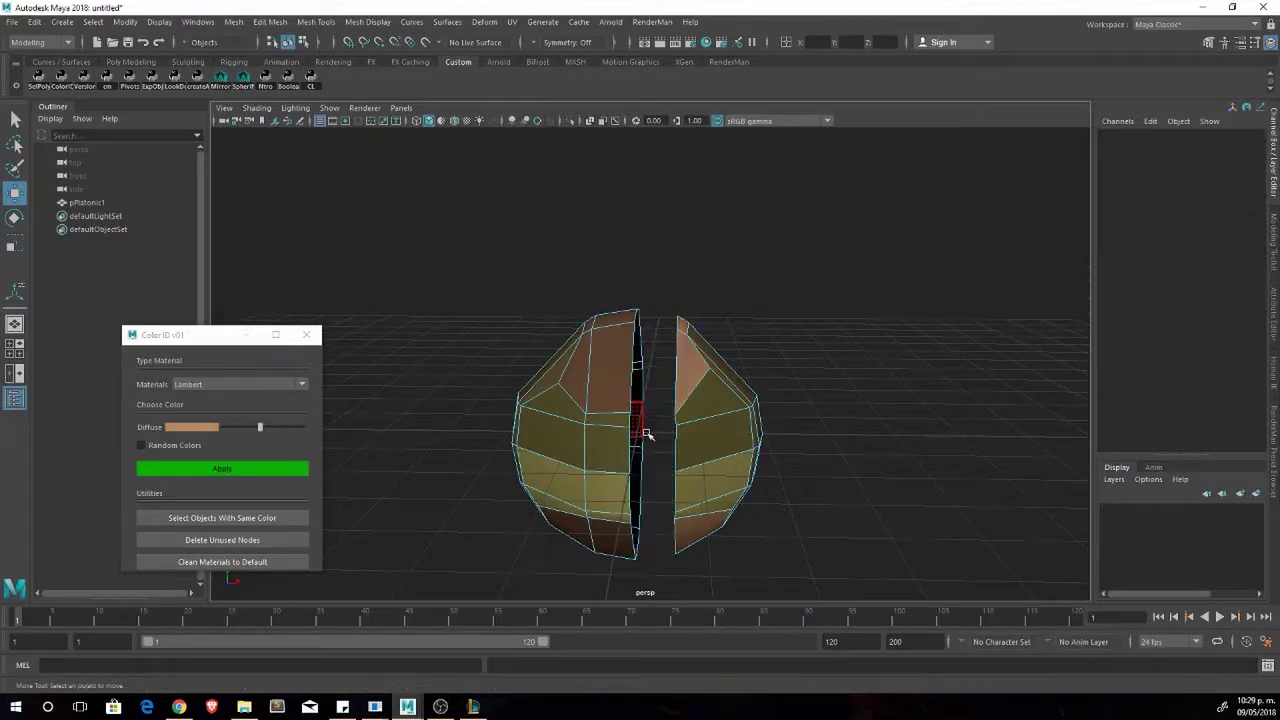
pyautogui.click(689, 487)
pyautogui.press('Delete')
pyautogui.click(655, 350)
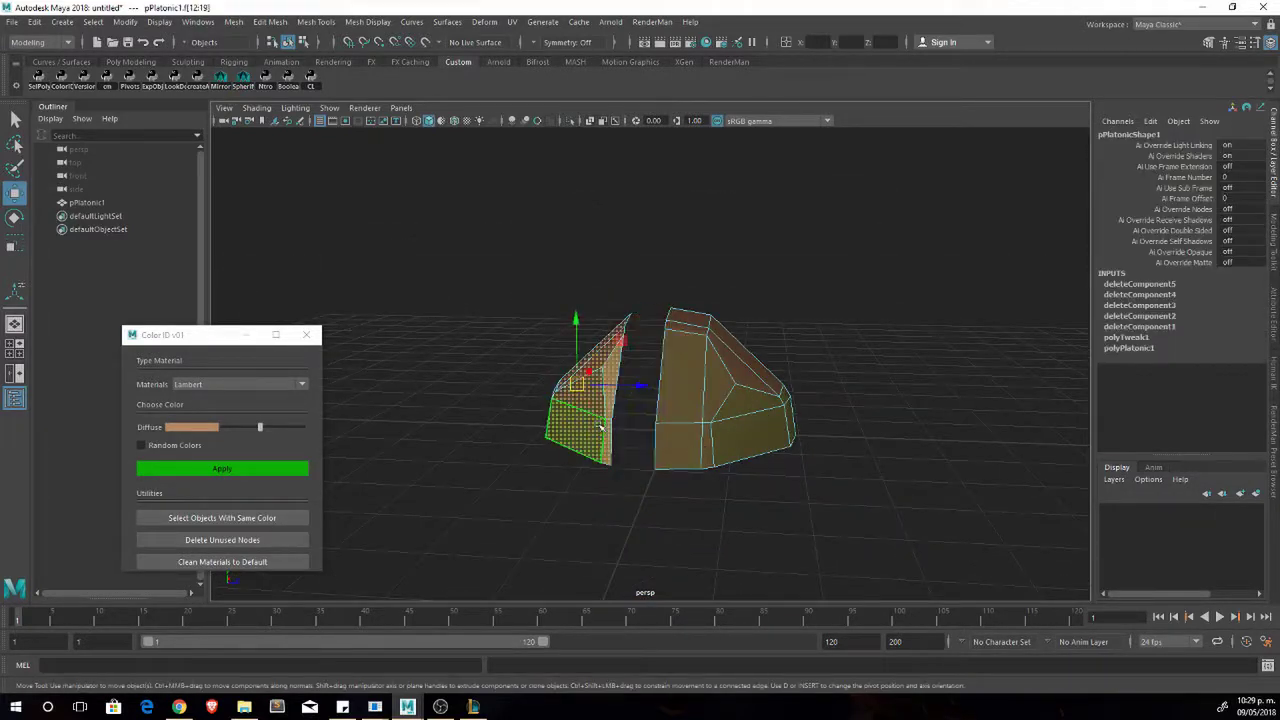
pyautogui.press('Delete')
pyautogui.moveTo(601, 428)
pyautogui.keyDown('alt'); pyautogui.mouseDown()
pyautogui.moveTo(704, 412)
pyautogui.moveTo(600, 470)
pyautogui.mouseUp(); pyautogui.keyUp('alt')
pyautogui.moveTo(565, 450)
pyautogui.mouseDown()
pyautogui.moveTo(605, 506)
pyautogui.moveTo(723, 566)
pyautogui.moveTo(777, 477)
pyautogui.mouseUp()
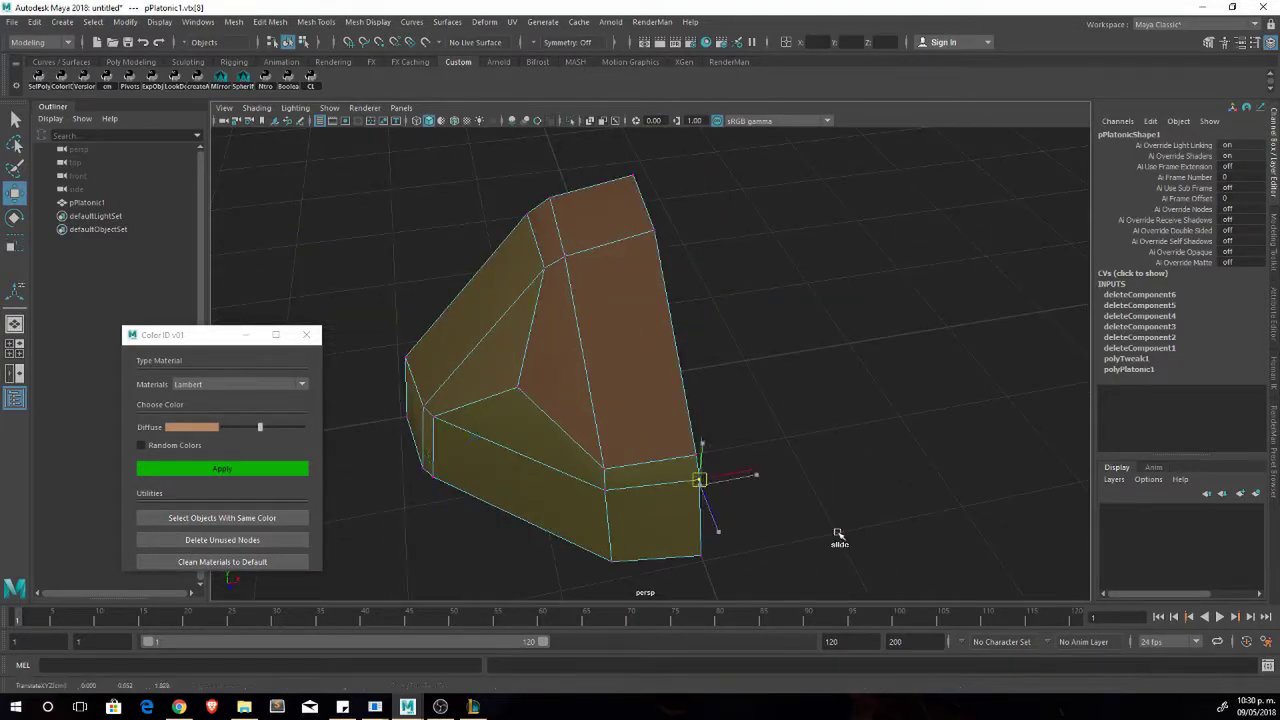
pyautogui.moveTo(838, 535)
pyautogui.keyDown('alt'); pyautogui.mouseDown()
pyautogui.moveTo(766, 523)
pyautogui.moveTo(846, 546)
pyautogui.moveTo(937, 534)
pyautogui.moveTo(698, 490)
pyautogui.mouseUp(); pyautogui.keyUp('alt')
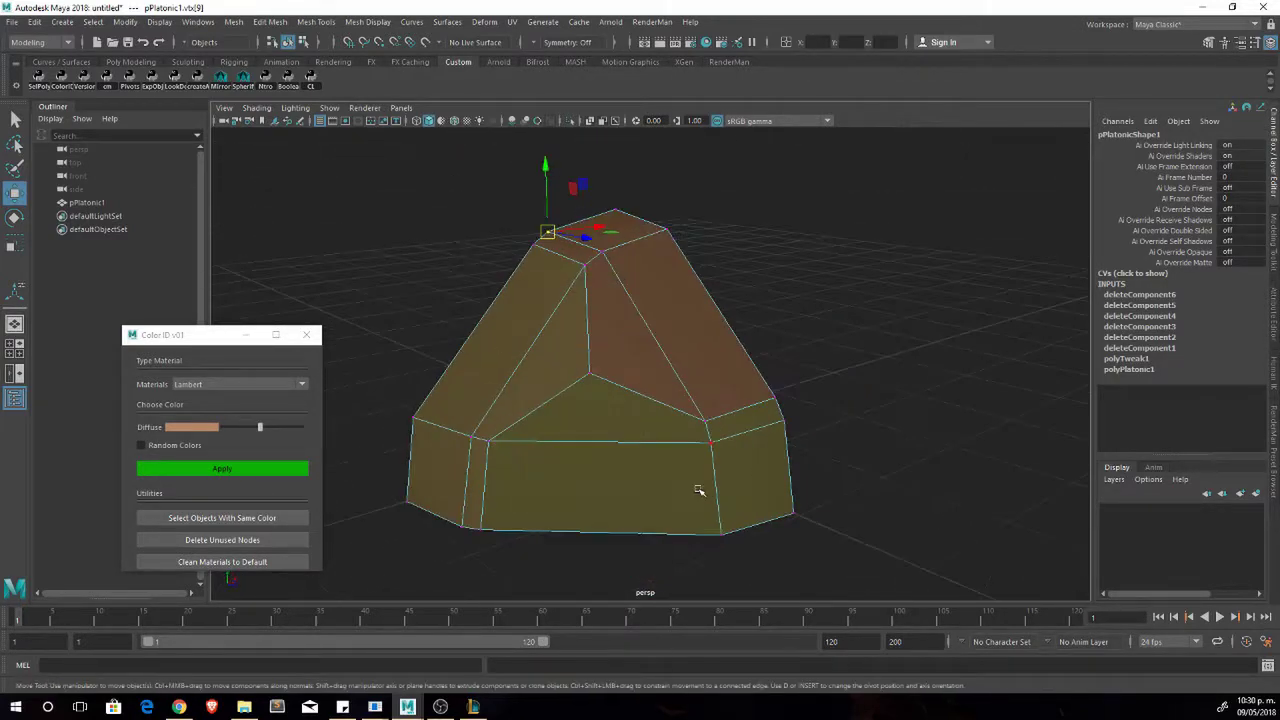
# Create mirrored copies of the wedge with Duplicate Special at scale -1 on each axis.
pyautogui.click(34, 21)
pyautogui.click(245, 243)
pyautogui.click(870, 344)
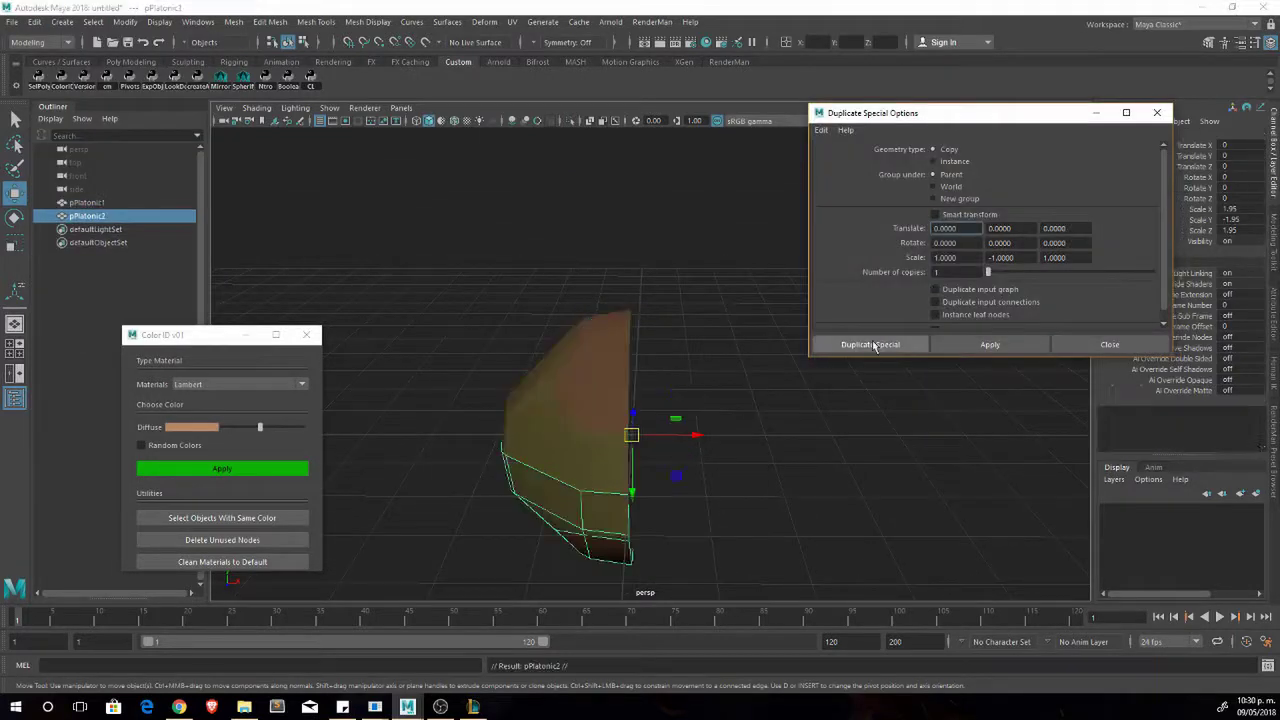
pyautogui.click(968, 345)
pyautogui.write('-1.0000')
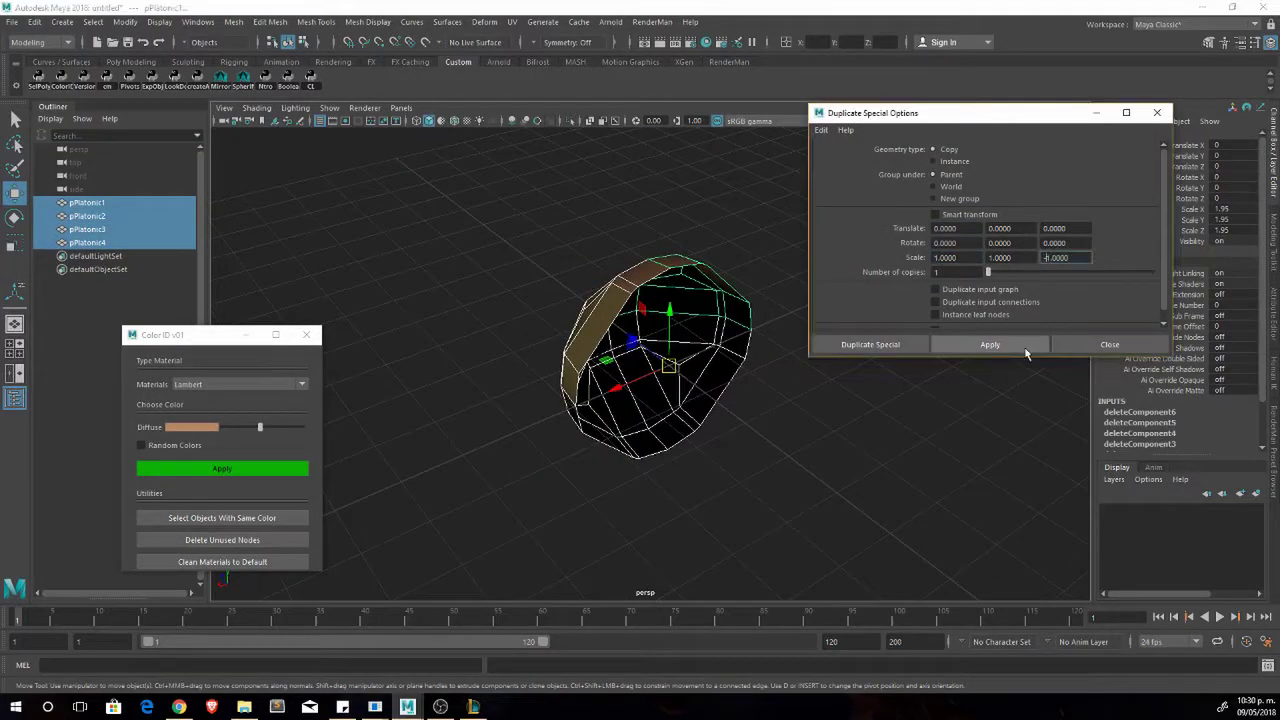
pyautogui.click(1025, 352)
# Combine the pieces into pPlatonic9 and merge its seam vertices at 0.01.
pyautogui.keyDown('shift'); pyautogui.moveTo(629, 329); pyautogui.dragTo(680, 294, button='right'); pyautogui.keyUp('shift')
pyautogui.press('r')
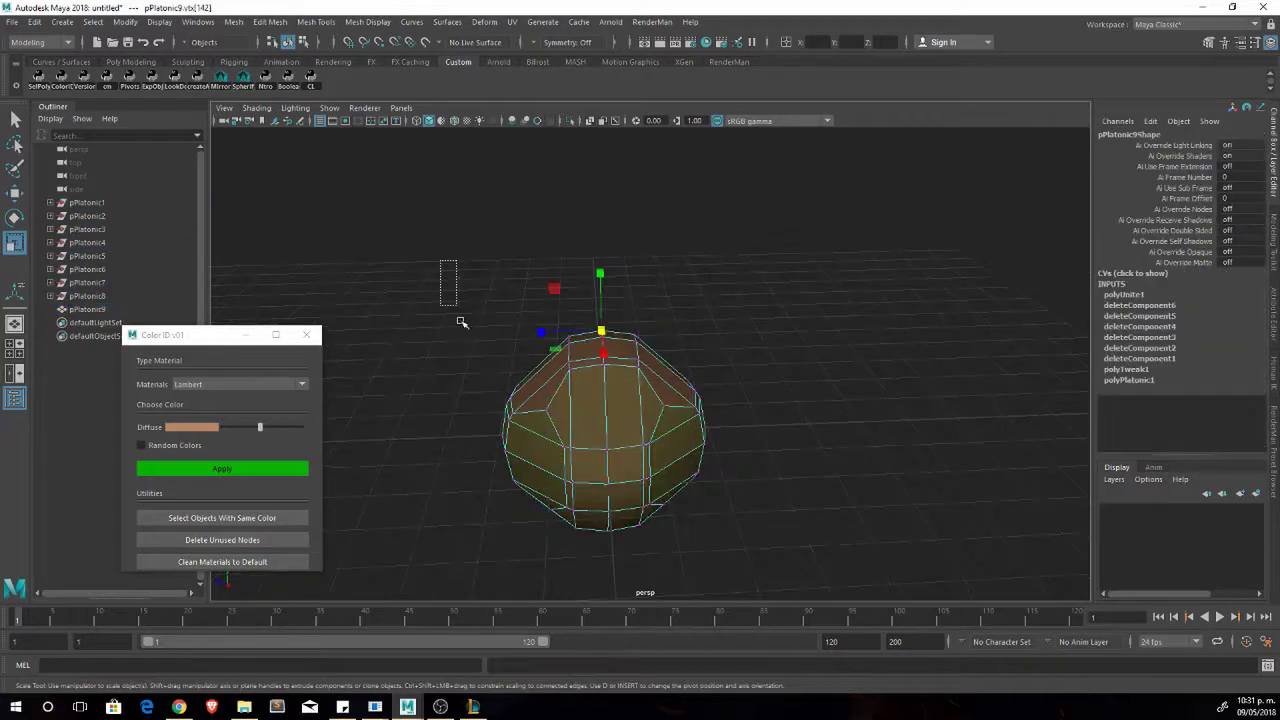
pyautogui.keyDown('shift'); pyautogui.moveTo(620, 440); pyautogui.dragTo(680, 470, button='right'); pyautogui.keyUp('shift')
pyautogui.moveTo(623, 457)
pyautogui.keyDown('alt'); pyautogui.mouseDown()
pyautogui.moveTo(586, 453)
pyautogui.moveTo(668, 388)
pyautogui.mouseUp(); pyautogui.keyUp('alt')
# Colour a strip of faces on the combined ball olive.
pyautogui.click(628, 425)
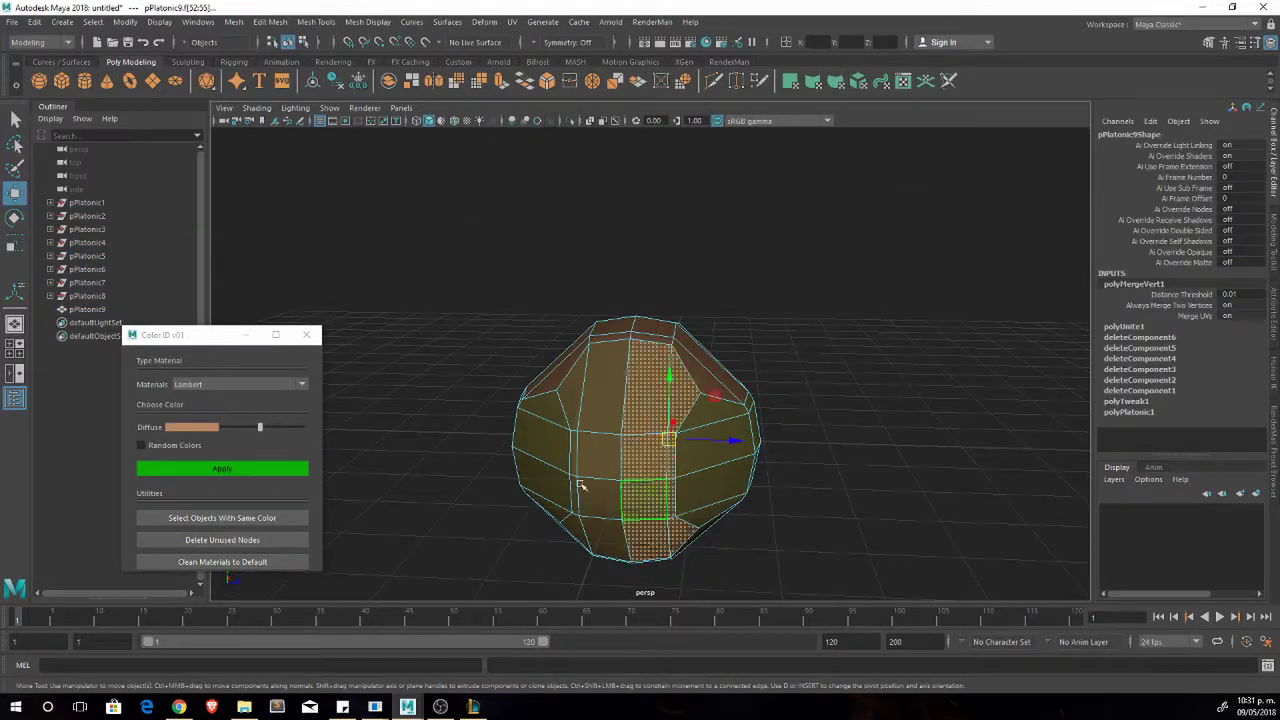
pyautogui.keyDown('alt'); pyautogui.moveTo(580, 486); pyautogui.dragTo(605, 425); pyautogui.keyUp('alt')
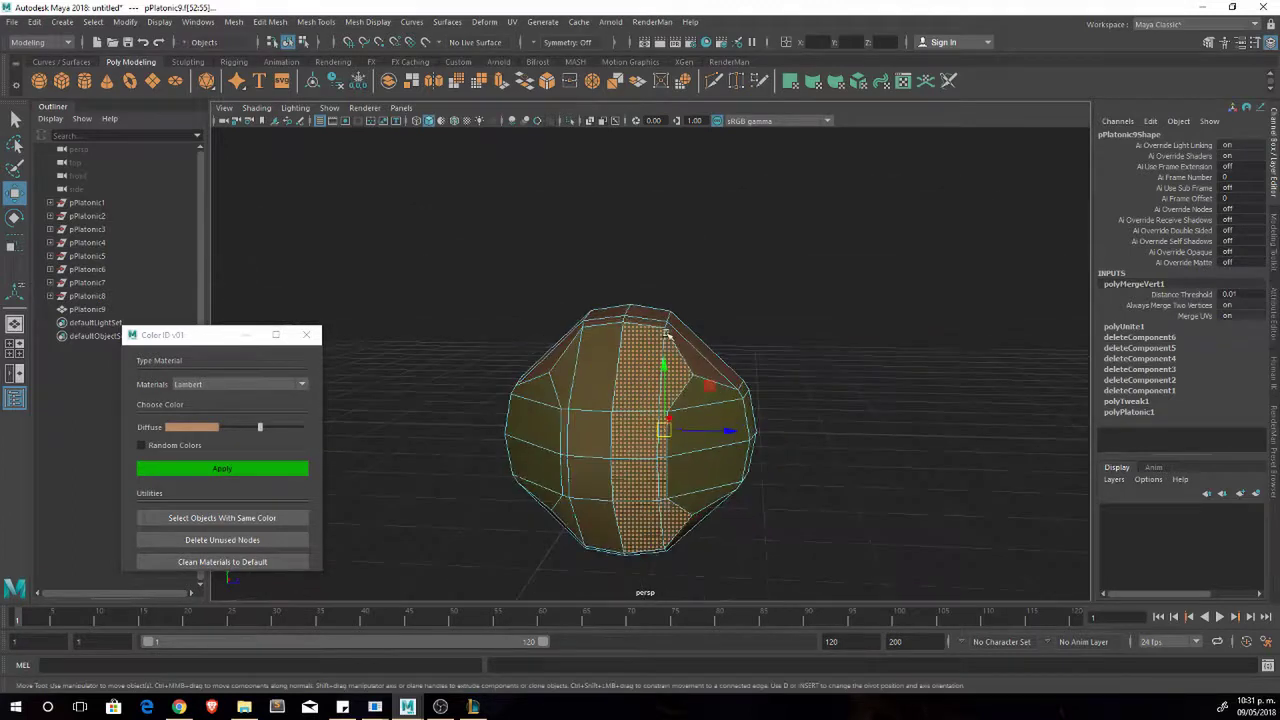
pyautogui.click(190, 427)
pyautogui.click(297, 430)
pyautogui.click(222, 468)
# Give the middle band of faces a new diffuse colour.
pyautogui.keyDown('alt'); pyautogui.moveTo(500, 471); pyautogui.dragTo(600, 450); pyautogui.keyUp('alt')
pyautogui.click(613, 455)
pyautogui.click(190, 427)
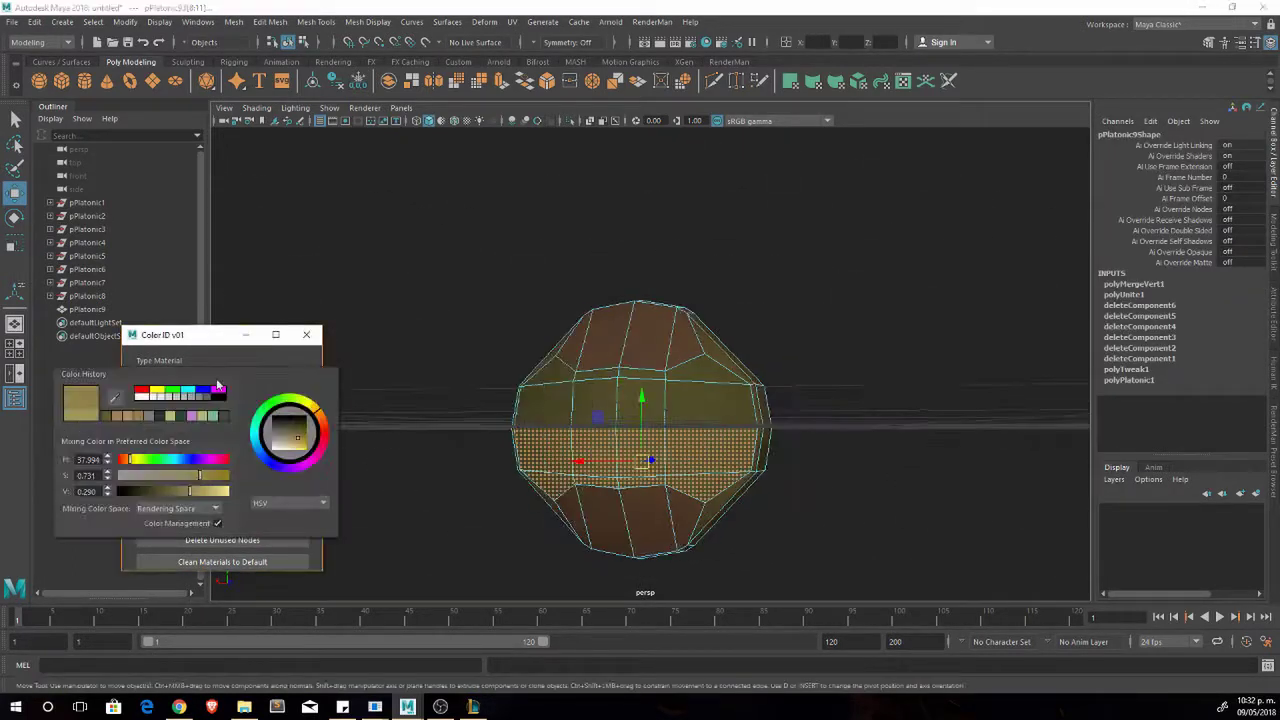
pyautogui.click(222, 468)
pyautogui.click(743, 443)
pyautogui.keyDown('alt'); pyautogui.moveTo(743, 443); pyautogui.dragTo(580, 450); pyautogui.keyUp('alt')
# Apply a pinker diffuse colour to another group of faces.
pyautogui.click(700, 400)
pyautogui.moveTo(700, 400)
pyautogui.keyDown('alt'); pyautogui.mouseDown()
pyautogui.moveTo(643, 457)
pyautogui.moveTo(737, 329)
pyautogui.mouseUp(); pyautogui.keyUp('alt')
pyautogui.click(190, 427)
pyautogui.click(245, 416)
# Preview the ball smoothed with 3, return to low-poly with 1, and activate Multi-Cut.
pyautogui.moveTo(590, 318); pyautogui.dragTo(585, 288, button='right')
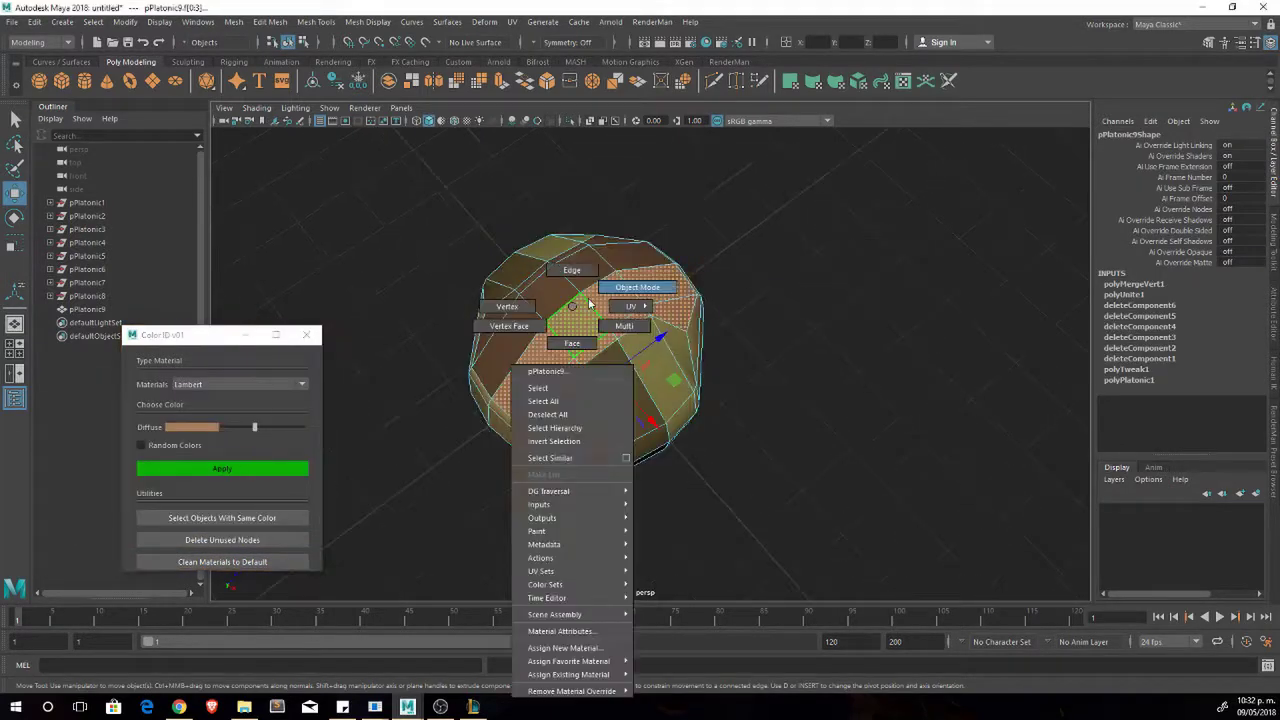
pyautogui.click(451, 463)
pyautogui.press('3')
pyautogui.click(670, 435)
pyautogui.moveTo(451, 463)
pyautogui.keyDown('alt'); pyautogui.mouseDown()
pyautogui.moveTo(640, 440)
pyautogui.moveTo(646, 420)
pyautogui.moveTo(566, 414)
pyautogui.moveTo(514, 449)
pyautogui.moveTo(906, 414)
pyautogui.mouseUp(); pyautogui.keyUp('alt')
pyautogui.press('1')
pyautogui.hotkey('ctrl', 'shift', 'x')
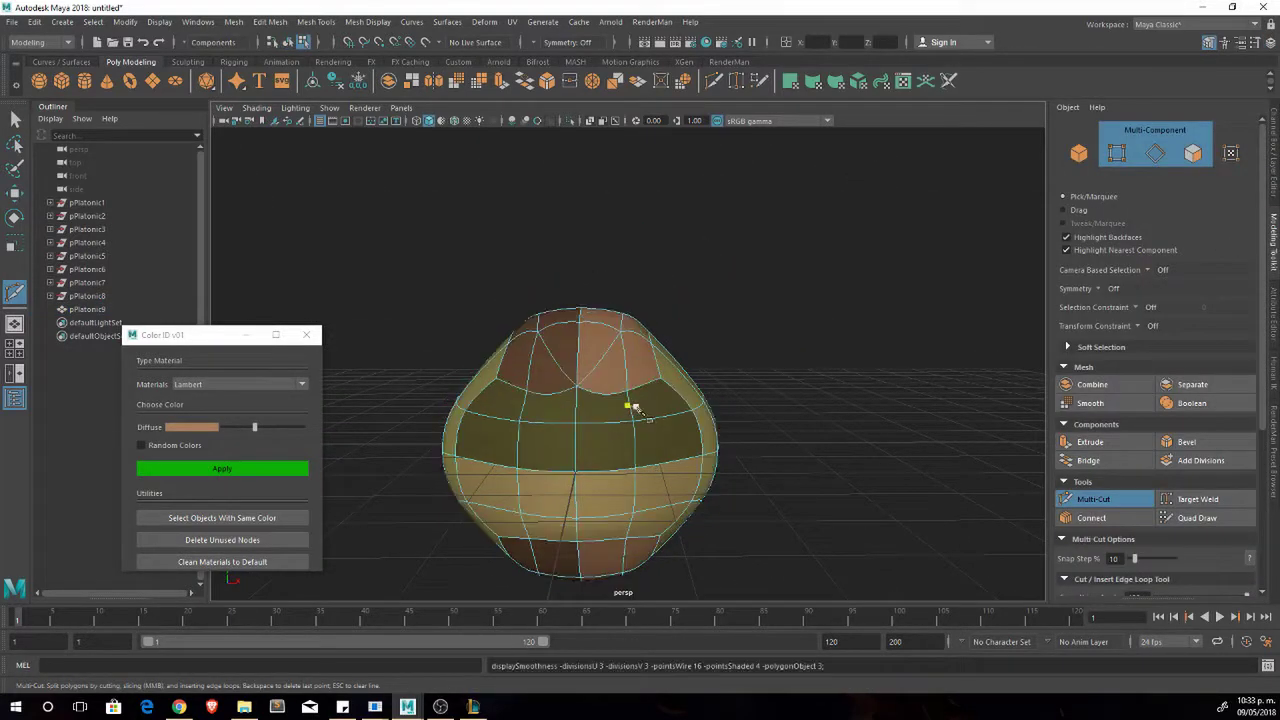
# Slice extra edges across pPlatonic9's panels with Multi-Cut while tumbling around the ball.
pyautogui.keyDown('alt'); pyautogui.moveTo(634, 410); pyautogui.dragTo(556, 518); pyautogui.keyUp('alt')
pyautogui.moveTo(688, 468)
pyautogui.keyDown('alt'); pyautogui.mouseDown()
pyautogui.moveTo(486, 457)
pyautogui.moveTo(614, 425)
pyautogui.moveTo(596, 450)
pyautogui.mouseUp(); pyautogui.keyUp('alt')
pyautogui.keyDown('alt'); pyautogui.moveTo(664, 503); pyautogui.dragTo(611, 445); pyautogui.keyUp('alt')
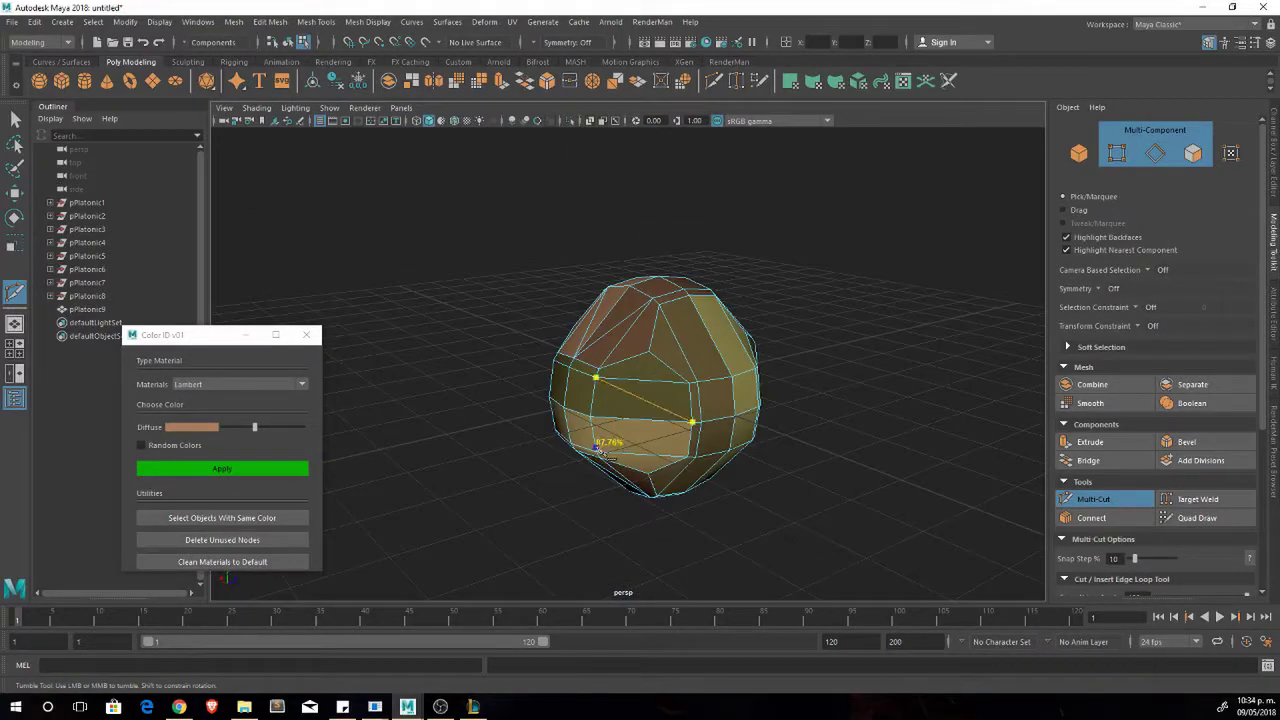
pyautogui.keyDown('alt'); pyautogui.moveTo(697, 463); pyautogui.dragTo(704, 440); pyautogui.keyUp('alt')
pyautogui.keyDown('alt'); pyautogui.moveTo(704, 440); pyautogui.dragTo(710, 418, button='middle'); pyautogui.keyUp('alt')
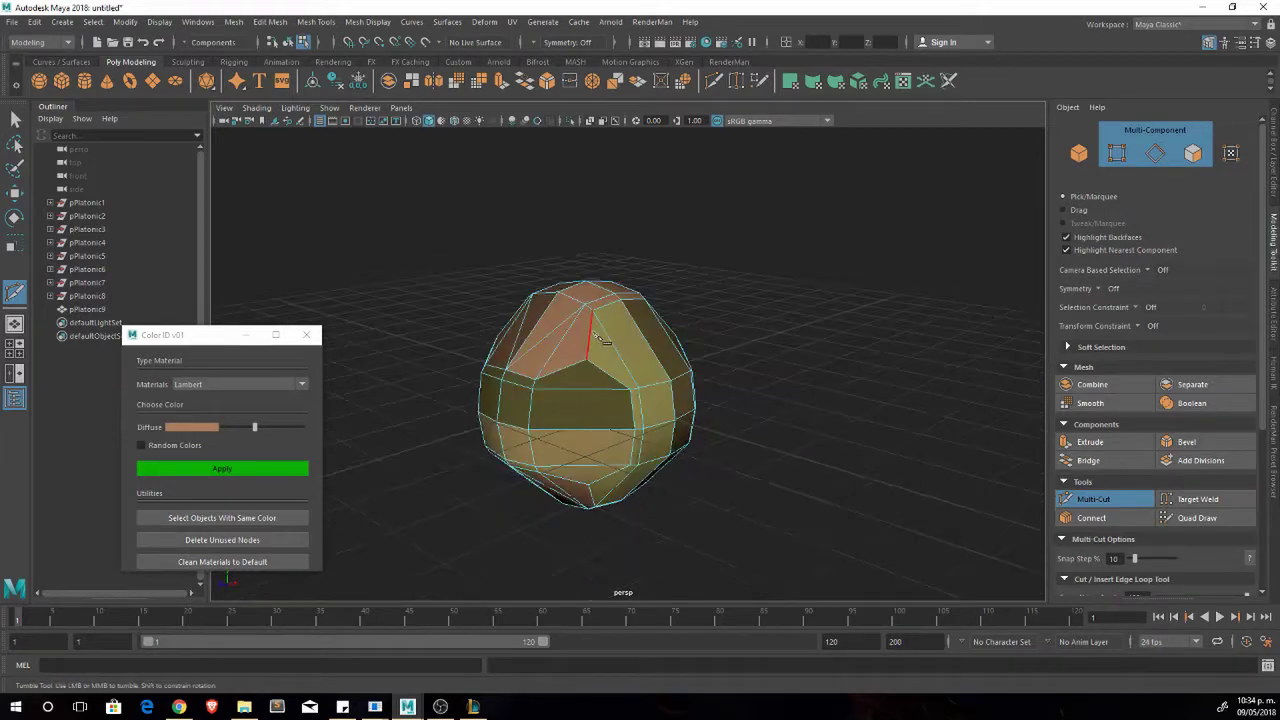
pyautogui.keyDown('alt'); pyautogui.moveTo(612, 395); pyautogui.dragTo(694, 372); pyautogui.keyUp('alt')
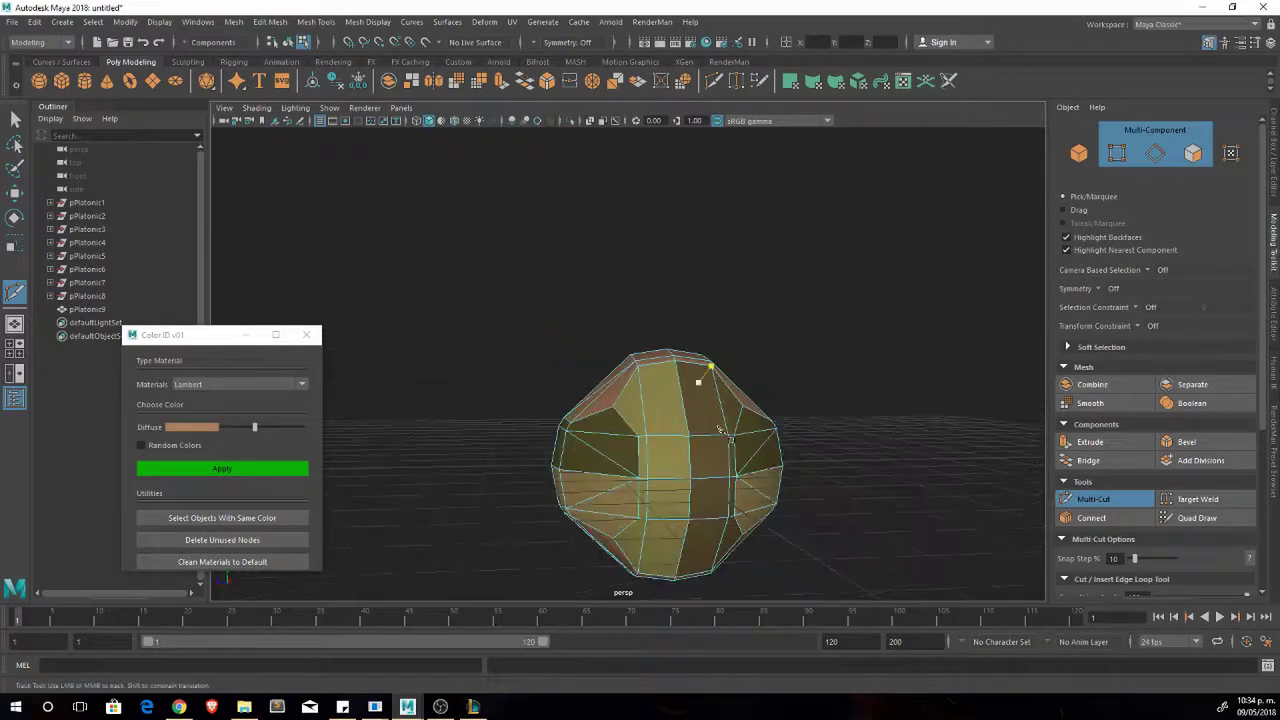
pyautogui.keyDown('alt'); pyautogui.moveTo(694, 372); pyautogui.dragTo(640, 510, button='middle'); pyautogui.keyUp('alt')
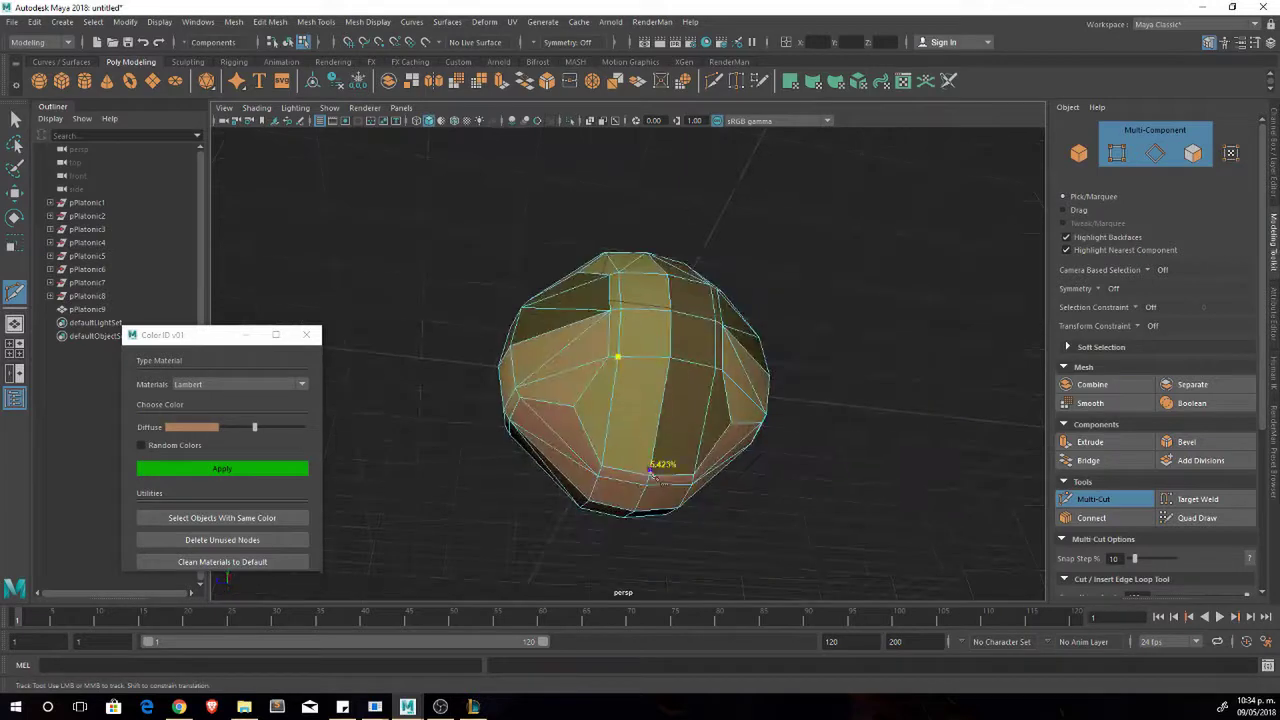
pyautogui.keyDown('alt'); pyautogui.moveTo(651, 472); pyautogui.dragTo(489, 447); pyautogui.keyUp('alt')
pyautogui.keyDown('alt'); pyautogui.moveTo(678, 376); pyautogui.dragTo(670, 400); pyautogui.keyUp('alt')
pyautogui.keyDown('alt'); pyautogui.moveTo(670, 400); pyautogui.dragTo(660, 432, button='right'); pyautogui.keyUp('alt')
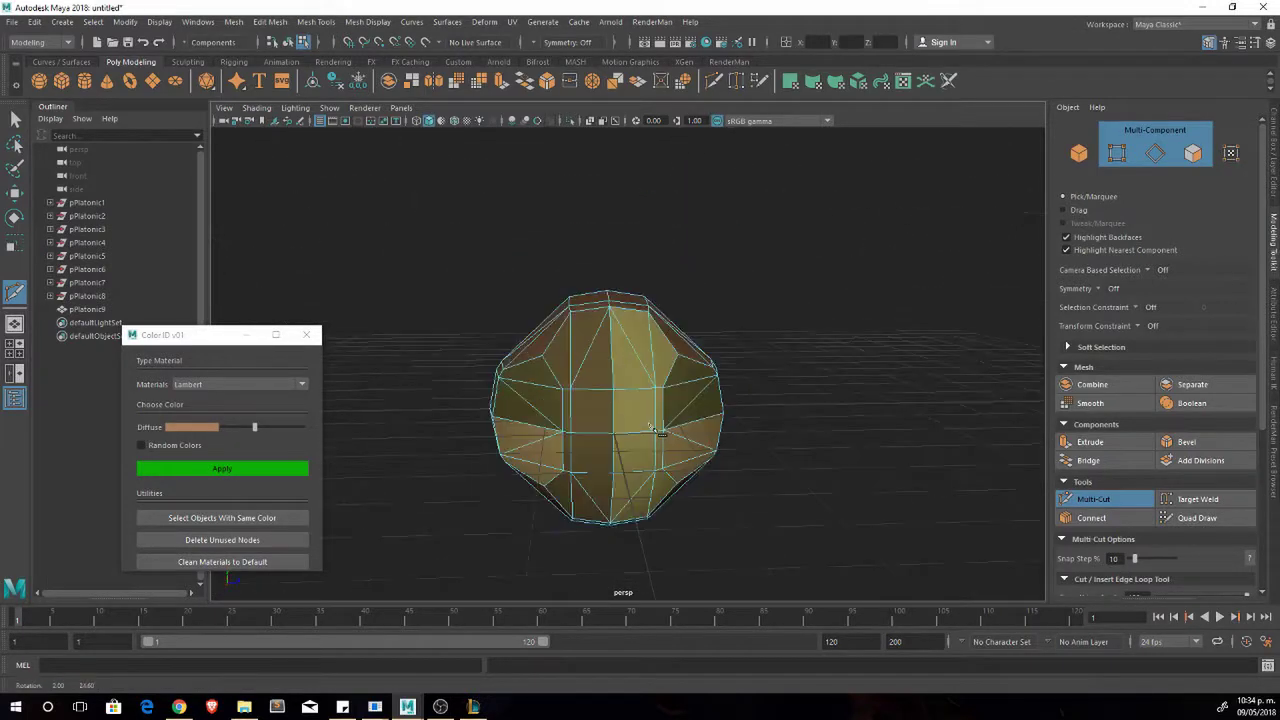
pyautogui.keyDown('alt'); pyautogui.moveTo(648, 343); pyautogui.dragTo(733, 373); pyautogui.keyUp('alt')
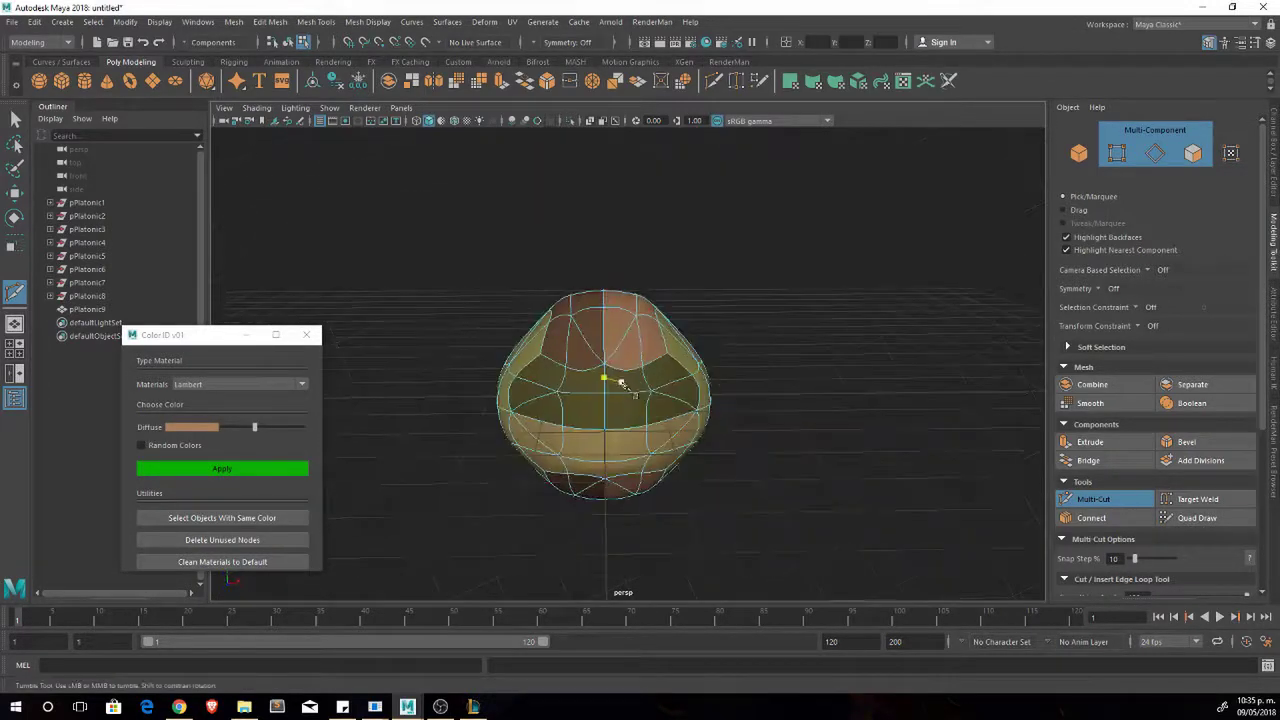
# Finish cutting and return to object selection with the Move tool.
pyautogui.press('F8')
pyautogui.press('w')
pyautogui.keyDown('alt'); pyautogui.moveTo(621, 384); pyautogui.dragTo(677, 412); pyautogui.keyUp('alt')
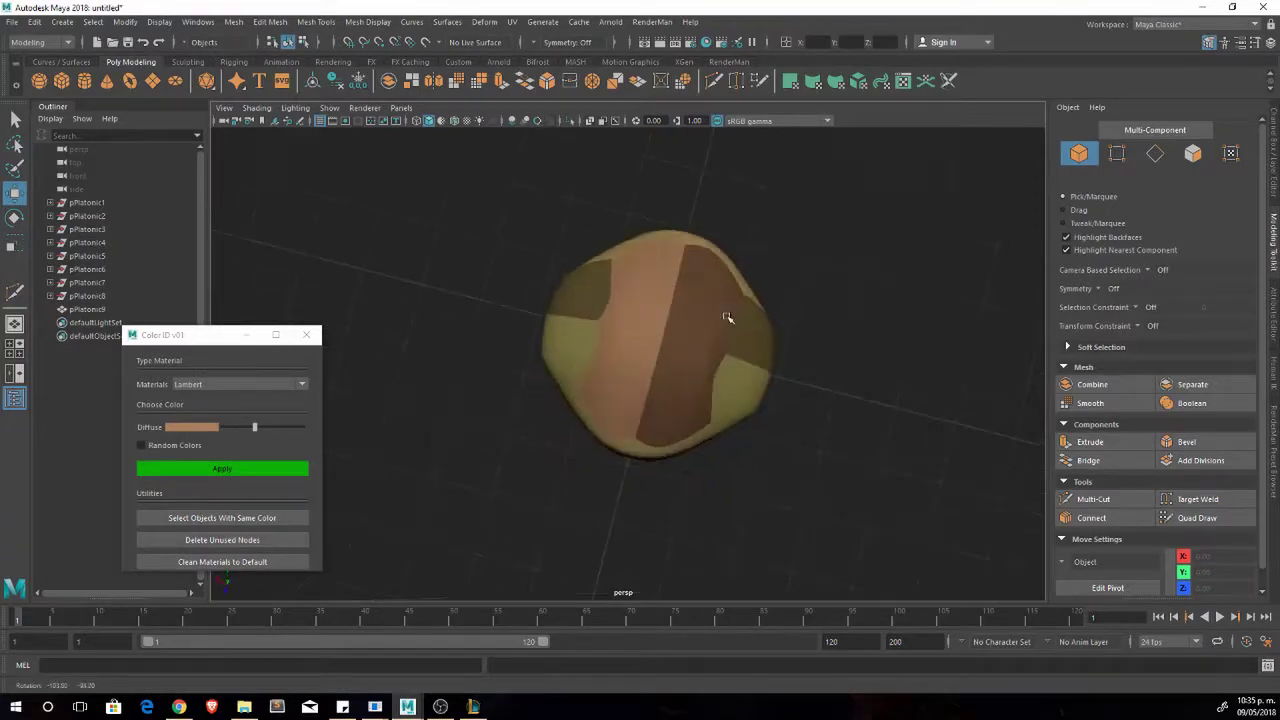
# Smooth pPlatonic9 into a dense round sphere with Mesh > Smooth.
pyautogui.click(727, 317)
pyautogui.keyDown('alt'); pyautogui.moveTo(727, 317); pyautogui.dragTo(661, 396); pyautogui.keyUp('alt')
pyautogui.click(233, 22)
pyautogui.click(260, 180)
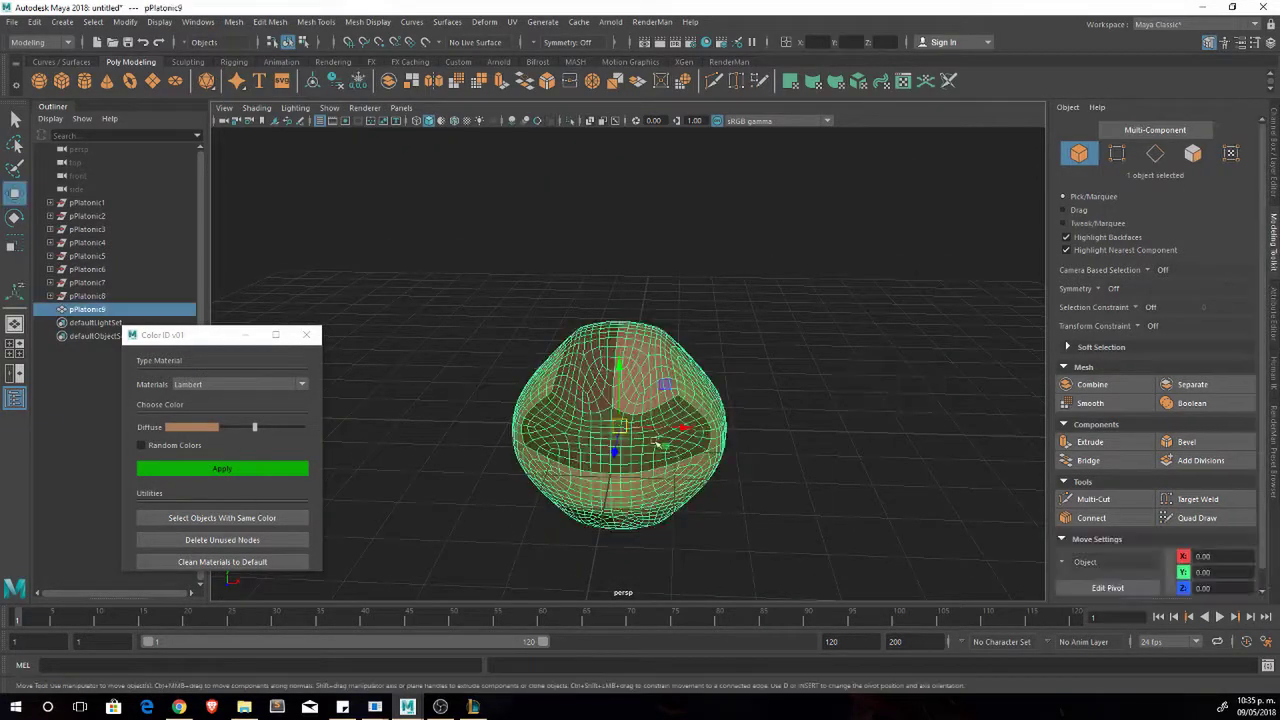
# Select a band of panel faces and tear off the Edit Mesh menu as a floating panel.
pyautogui.keyDown('alt'); pyautogui.moveTo(591, 457); pyautogui.dragTo(674, 443); pyautogui.keyUp('alt')
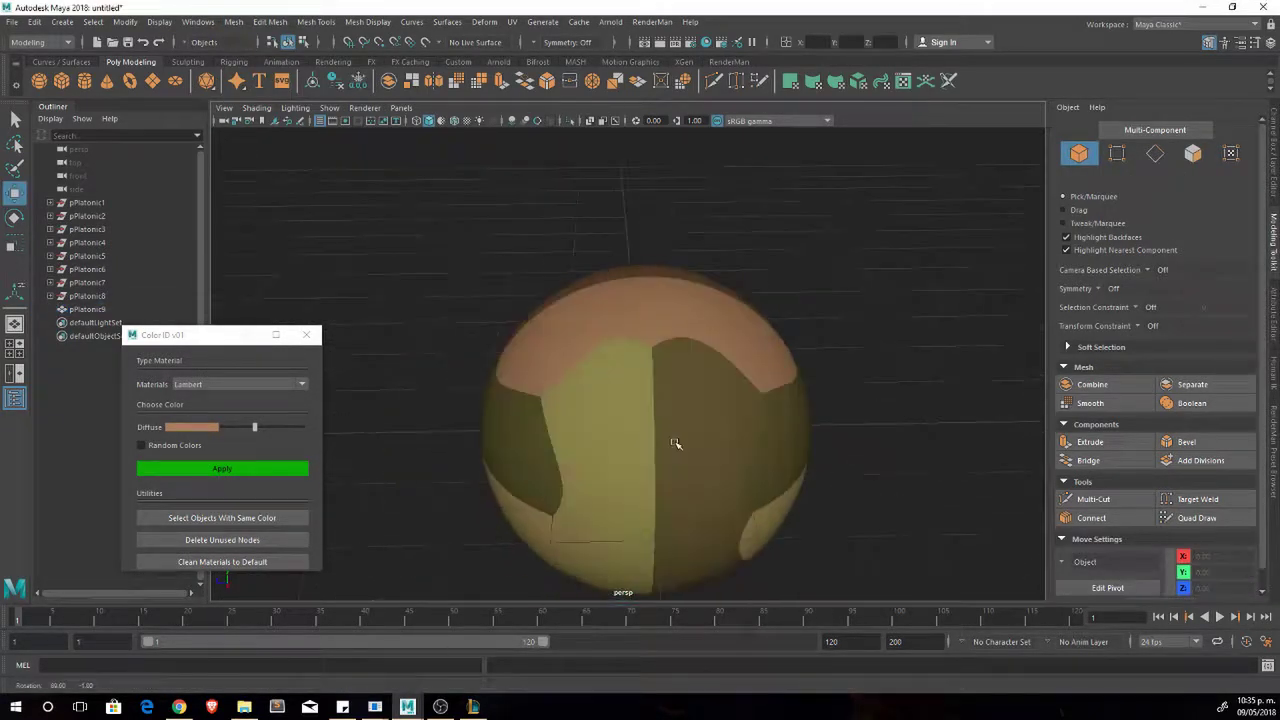
pyautogui.click(623, 463)
pyautogui.press('F11')
pyautogui.moveTo(571, 378)
pyautogui.mouseDown()
pyautogui.moveTo(620, 460)
pyautogui.moveTo(680, 400)
pyautogui.mouseUp()
pyautogui.click(270, 22)
pyautogui.click(300, 31)
pyautogui.moveTo(693, 298)
pyautogui.keyDown('alt'); pyautogui.mouseDown()
pyautogui.moveTo(603, 452)
pyautogui.moveTo(776, 303)
pyautogui.mouseUp(); pyautogui.keyUp('alt')
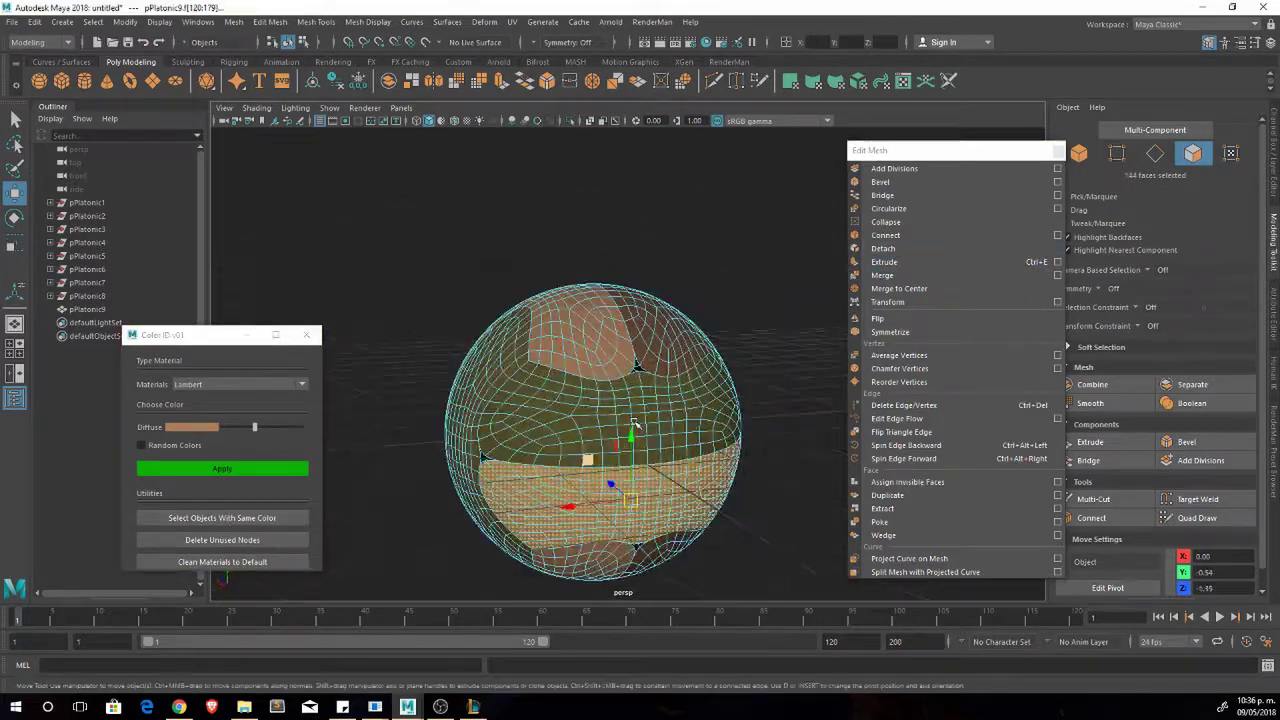
pyautogui.moveTo(633, 425)
pyautogui.keyDown('alt'); pyautogui.mouseDown()
pyautogui.moveTo(515, 427)
pyautogui.moveTo(777, 443)
pyautogui.moveTo(645, 365)
pyautogui.mouseUp(); pyautogui.keyUp('alt')
pyautogui.moveTo(824, 433)
pyautogui.keyDown('alt'); pyautogui.mouseDown()
pyautogui.moveTo(811, 423)
pyautogui.moveTo(697, 449)
pyautogui.mouseUp(); pyautogui.keyUp('alt')
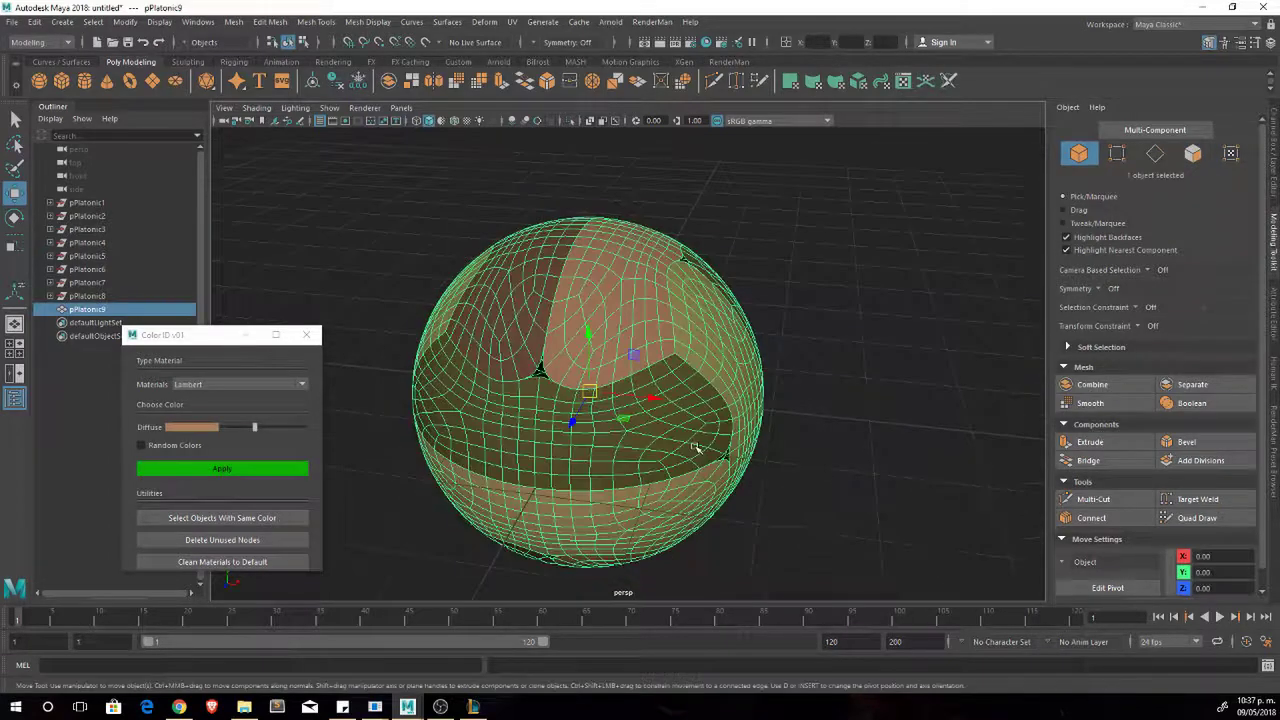
pyautogui.keyDown('alt'); pyautogui.moveTo(942, 408); pyautogui.dragTo(674, 451); pyautogui.keyUp('alt')
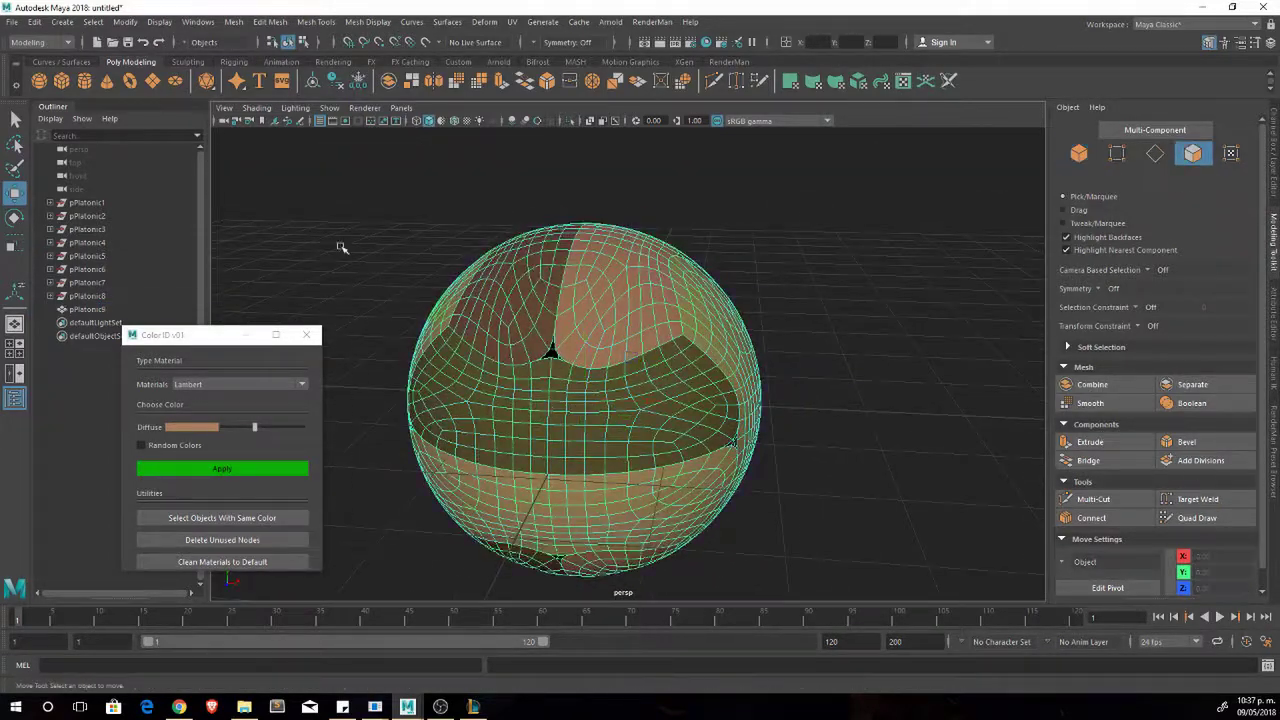
# Run the polyExtrudeFacet Python script to raise the ball's panel seams.
pyautogui.hotkey('ctrl', 'a')
pyautogui.hotkey('ctrl', 'Return')
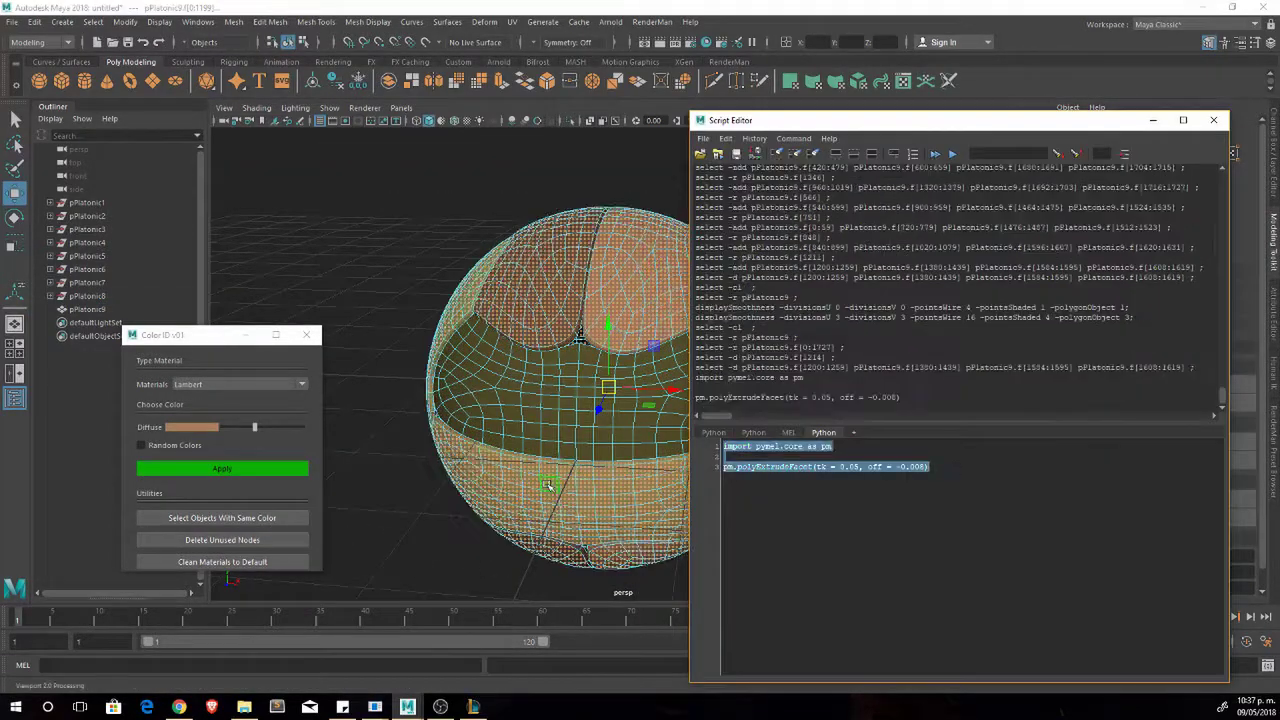
pyautogui.scroll(5, 488, 370)
pyautogui.click(1213, 120)
# Merge all of the sphere's overlapping vertices with a 0.001 threshold.
pyautogui.scroll(-6, 669, 429)
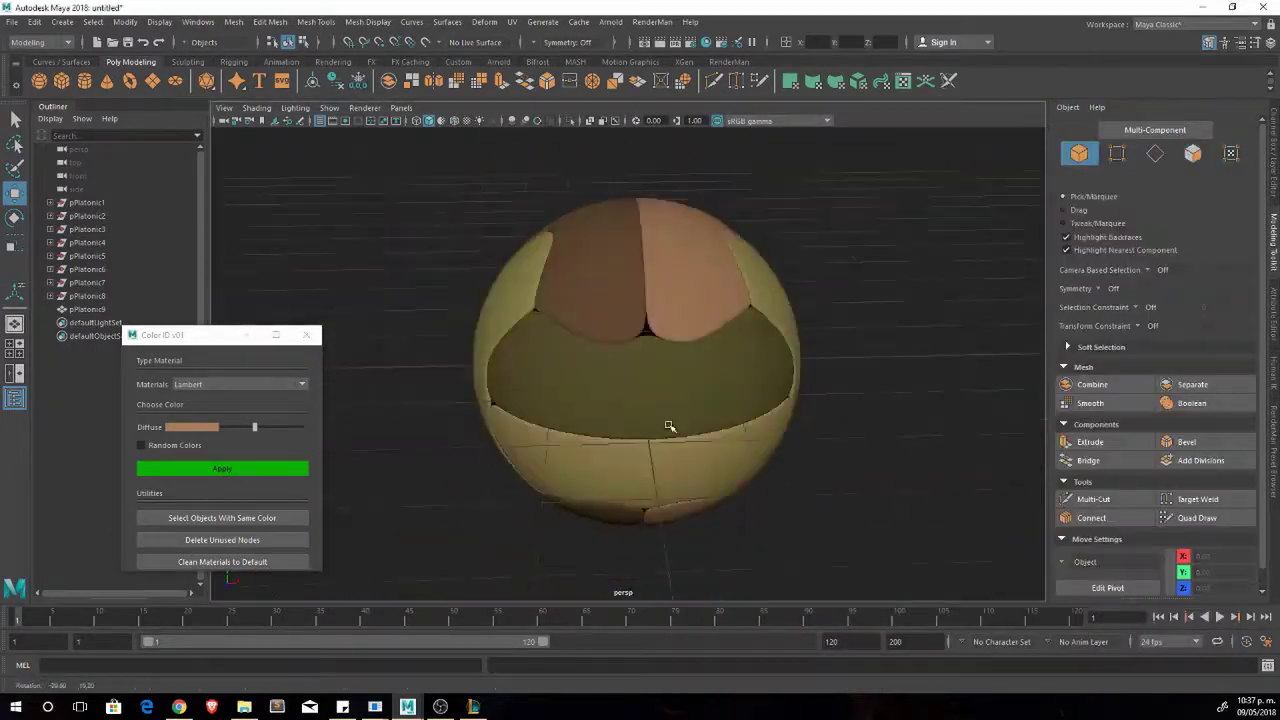
pyautogui.click(711, 424)
pyautogui.scroll(5, 634, 394)
pyautogui.moveTo(609, 323); pyautogui.dragTo(590, 318, button='right')
pyautogui.scroll(-5, 414, 280)
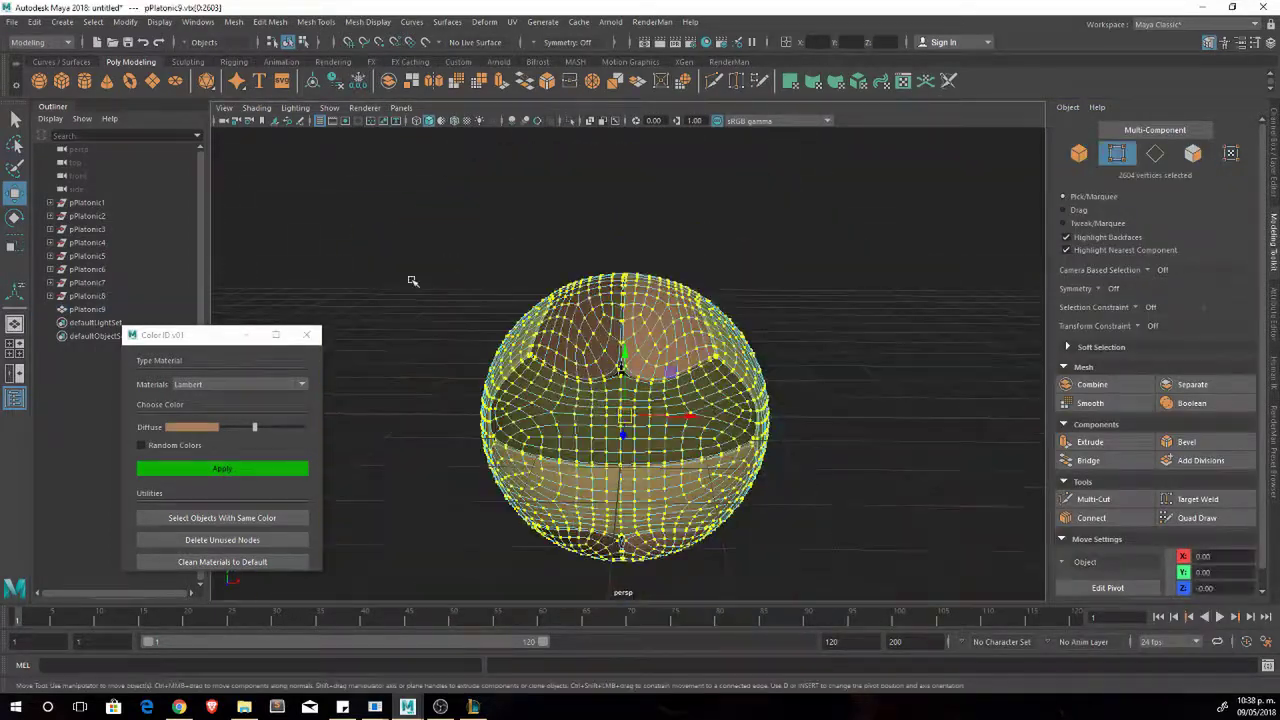
pyautogui.moveTo(414, 280); pyautogui.dragTo(850, 500)
pyautogui.scroll(8, 620, 400)
pyautogui.click(562, 86)
pyautogui.scroll(-5, 625, 430)
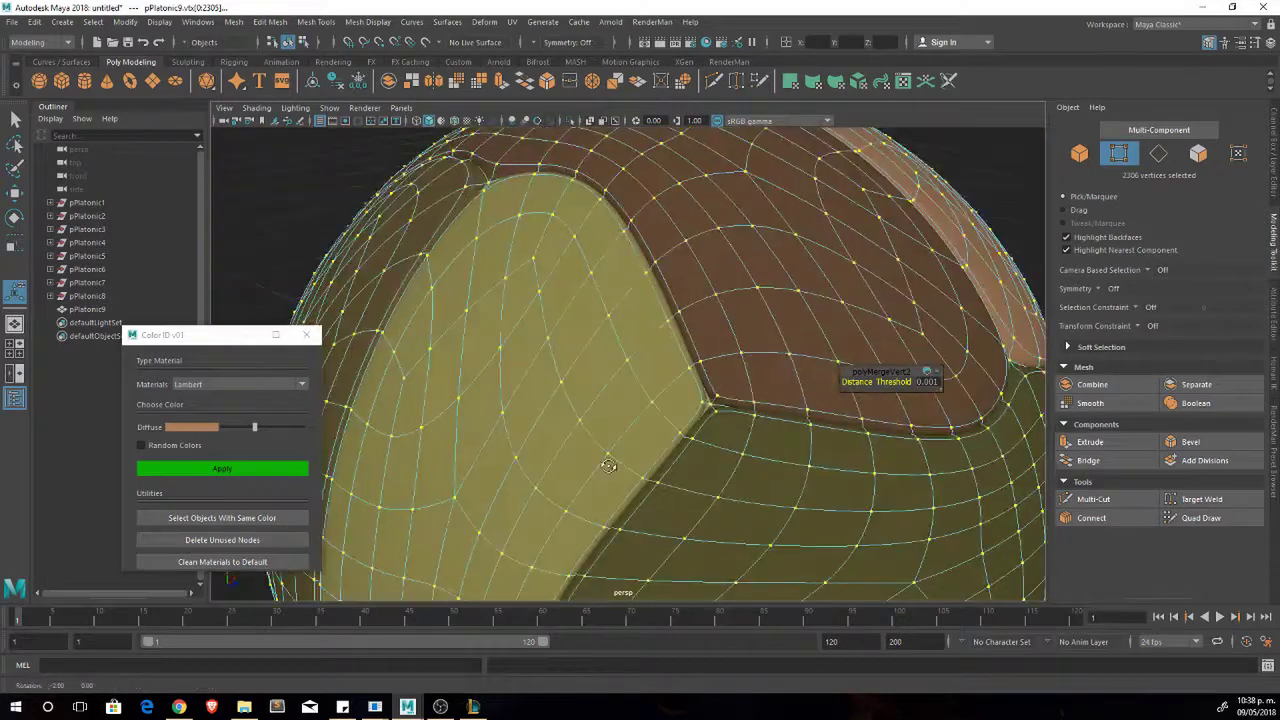
pyautogui.scroll(-3, 620, 420)
pyautogui.moveTo(650, 345); pyautogui.dragTo(566, 428, button='right')
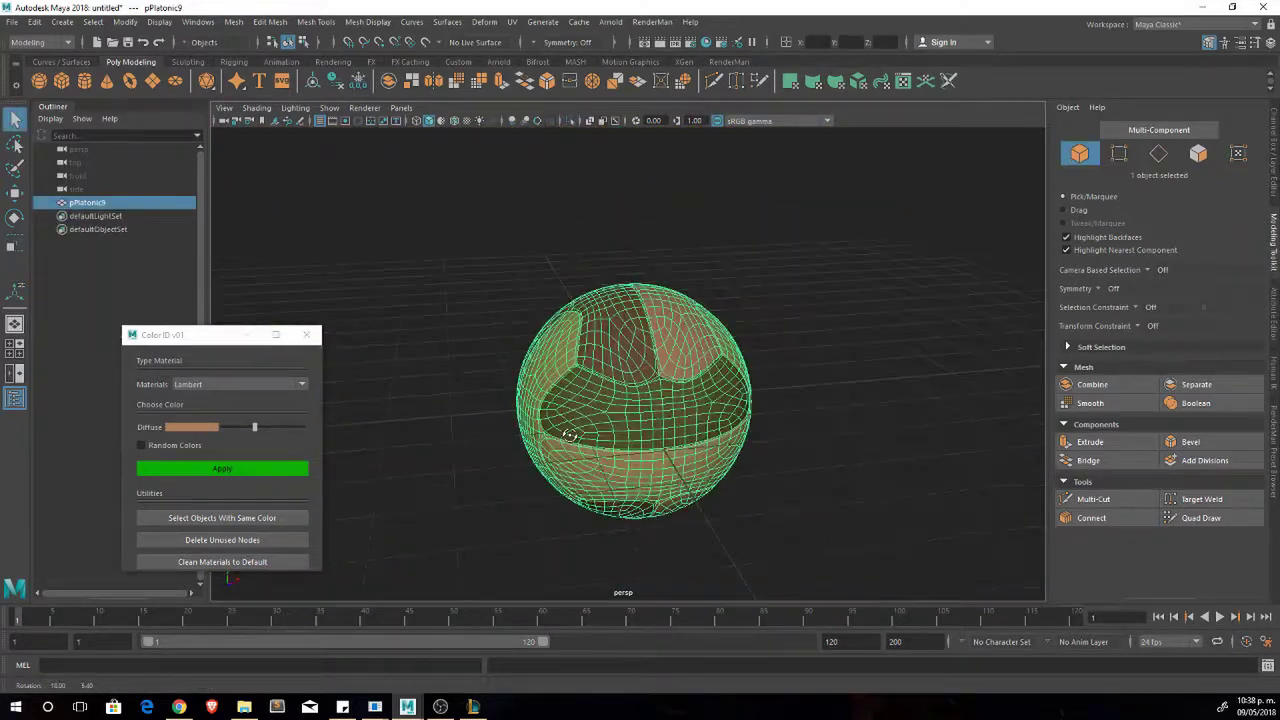
# Hide SoccerBall_NotUVs and give SoccerBall_Mdl a plain grey Blinn material.
pyautogui.press('w')
pyautogui.keyDown('alt'); pyautogui.moveTo(586, 443); pyautogui.dragTo(563, 437); pyautogui.keyUp('alt')
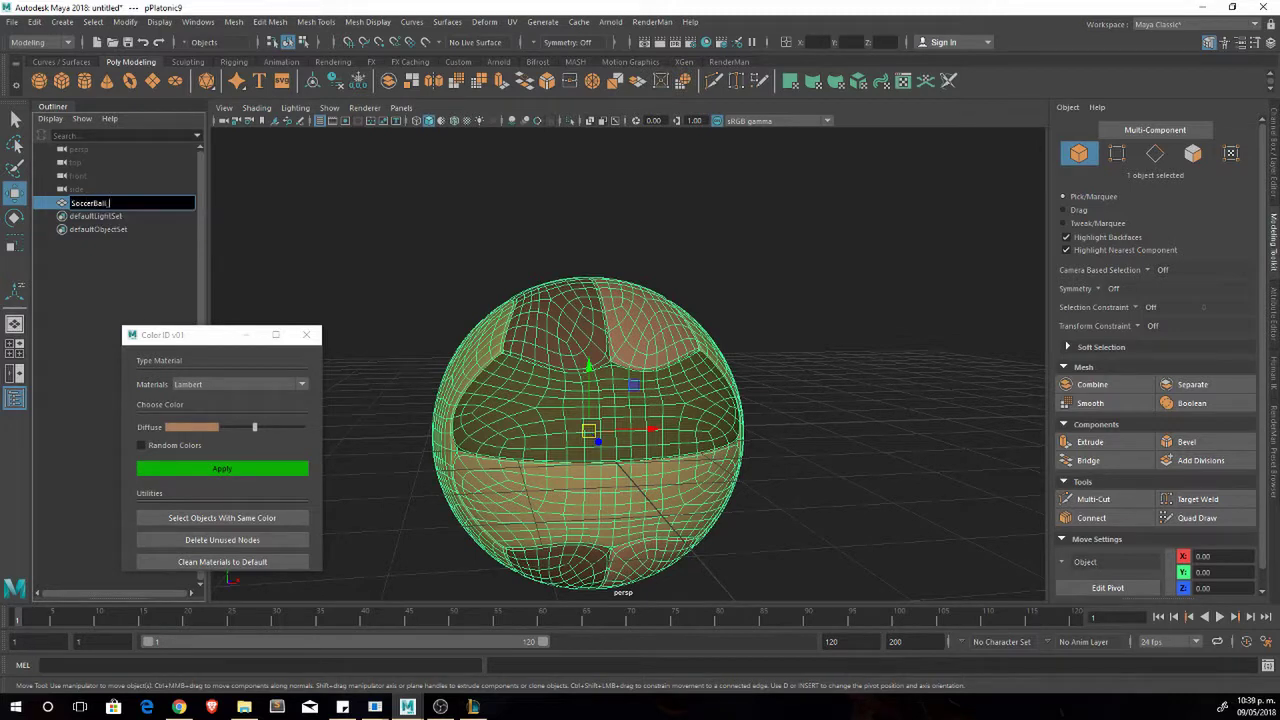
pyautogui.scroll(-3, 510, 427)
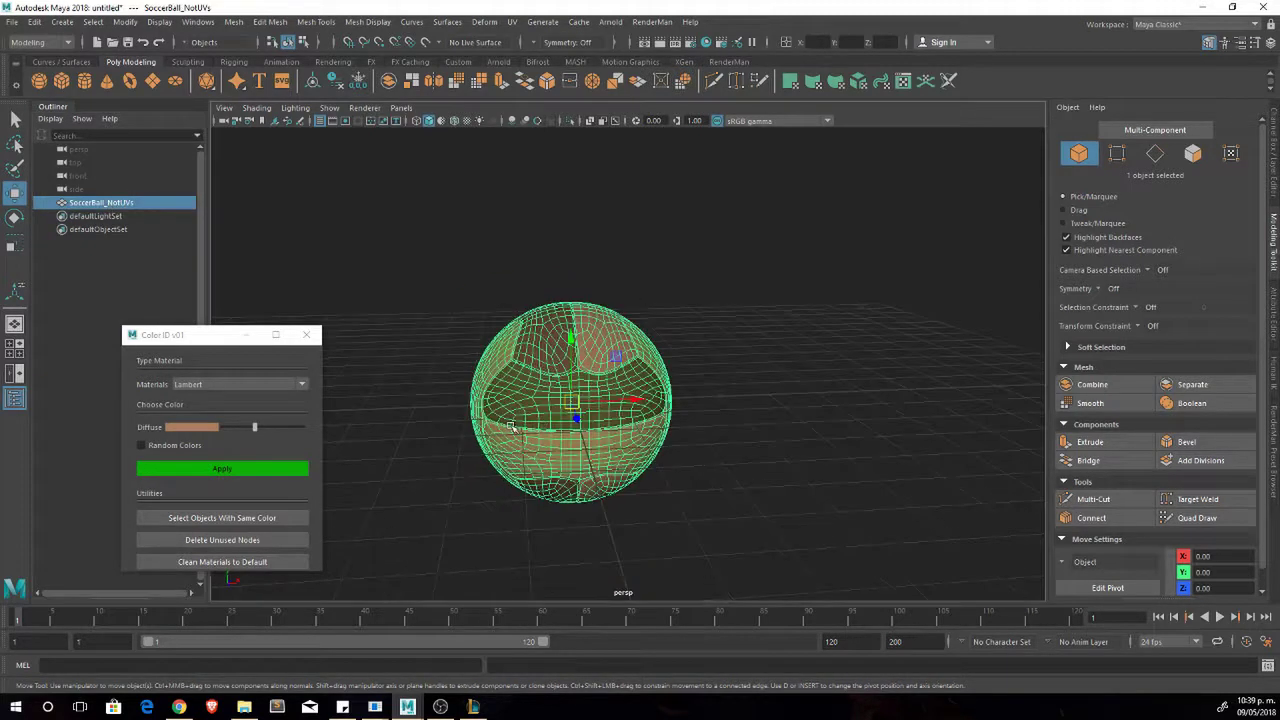
pyautogui.click(100, 202)
pyautogui.hotkey('ctrl', 'h')
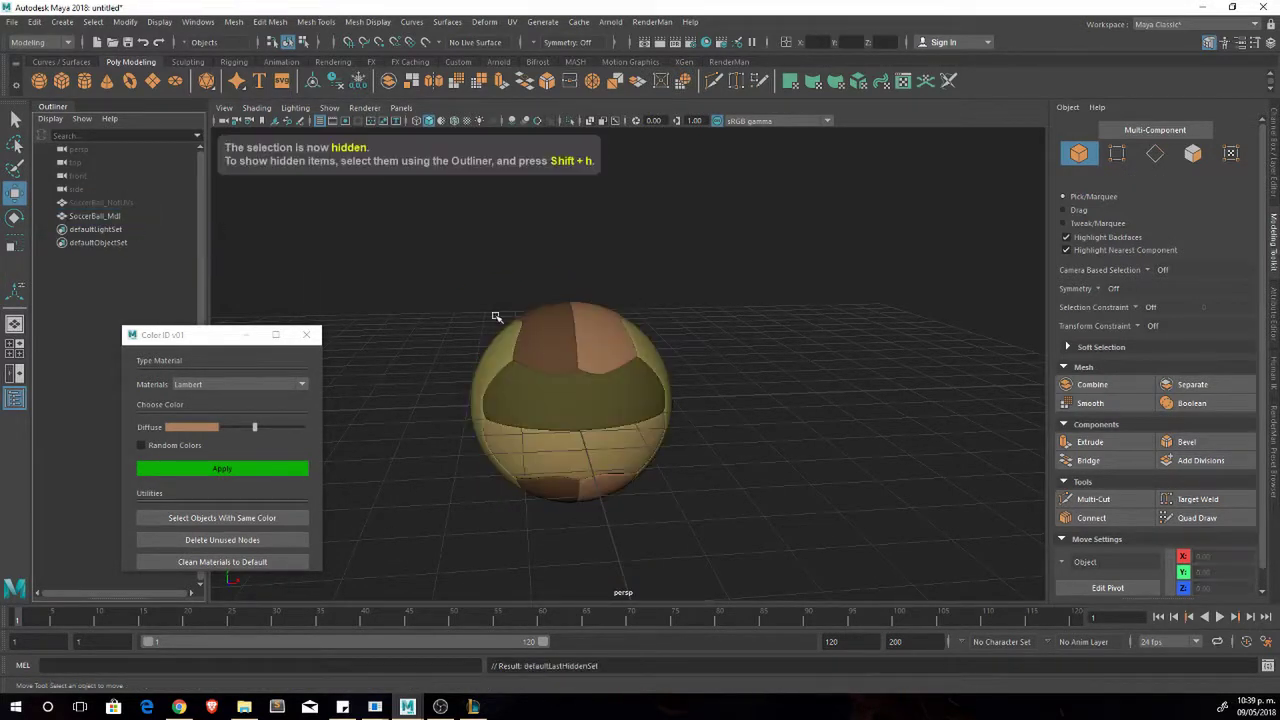
pyautogui.click(570, 420)
pyautogui.click(240, 384)
pyautogui.click(190, 400)
pyautogui.hotkey('ctrl', 'F9')
pyautogui.press('F8')
pyautogui.scroll(5, 779, 385)
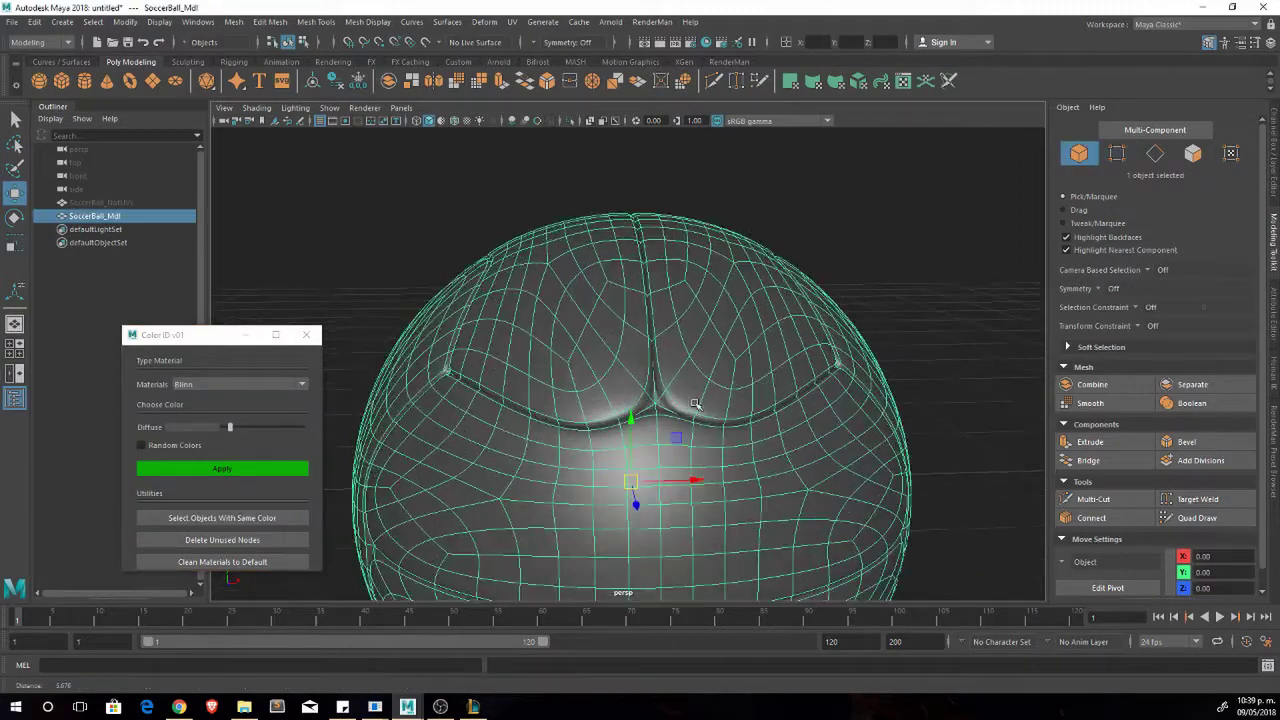
pyautogui.moveTo(779, 385)
pyautogui.keyDown('alt'); pyautogui.mouseDown()
pyautogui.moveTo(731, 388)
pyautogui.moveTo(808, 228)
pyautogui.mouseUp(); pyautogui.keyUp('alt')
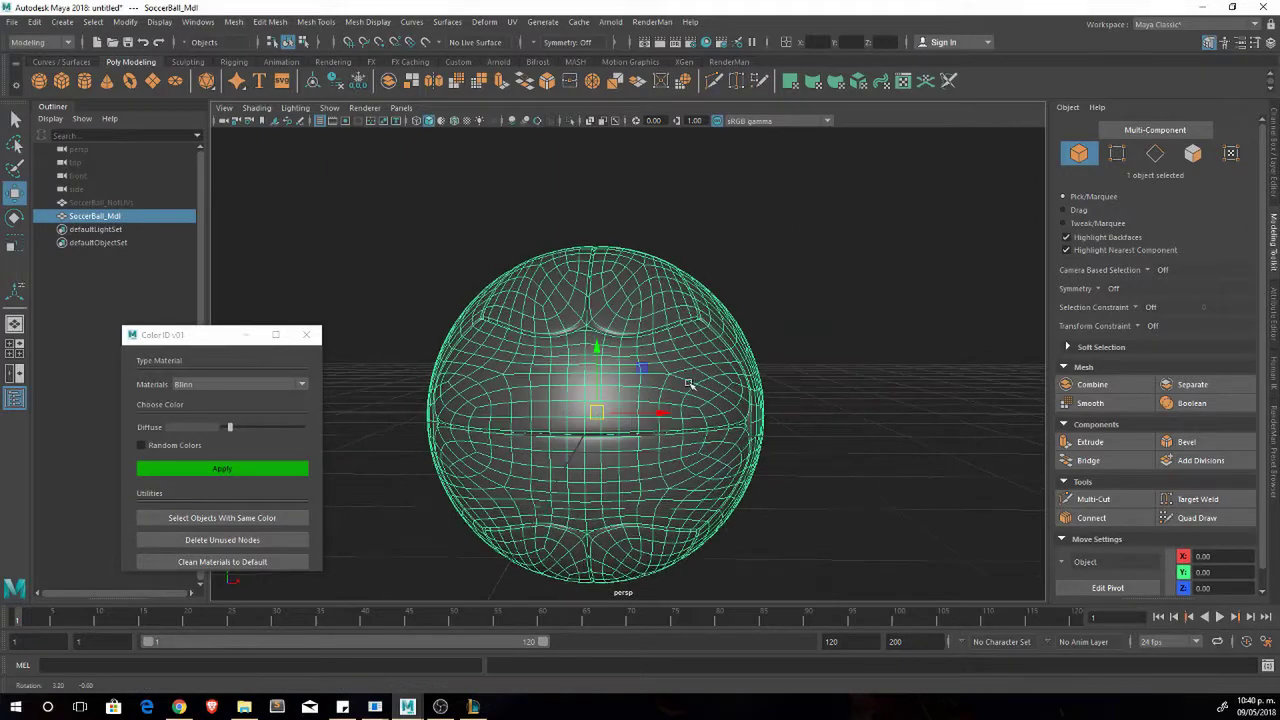
# Extrude the seam faces twice, insetting by -0.13 and pushing them inward into stitch holes.
pyautogui.keyDown('alt'); pyautogui.moveTo(633, 381); pyautogui.dragTo(580, 341); pyautogui.keyUp('alt')
pyautogui.scroll(3, 580, 341)
pyautogui.press('F11')
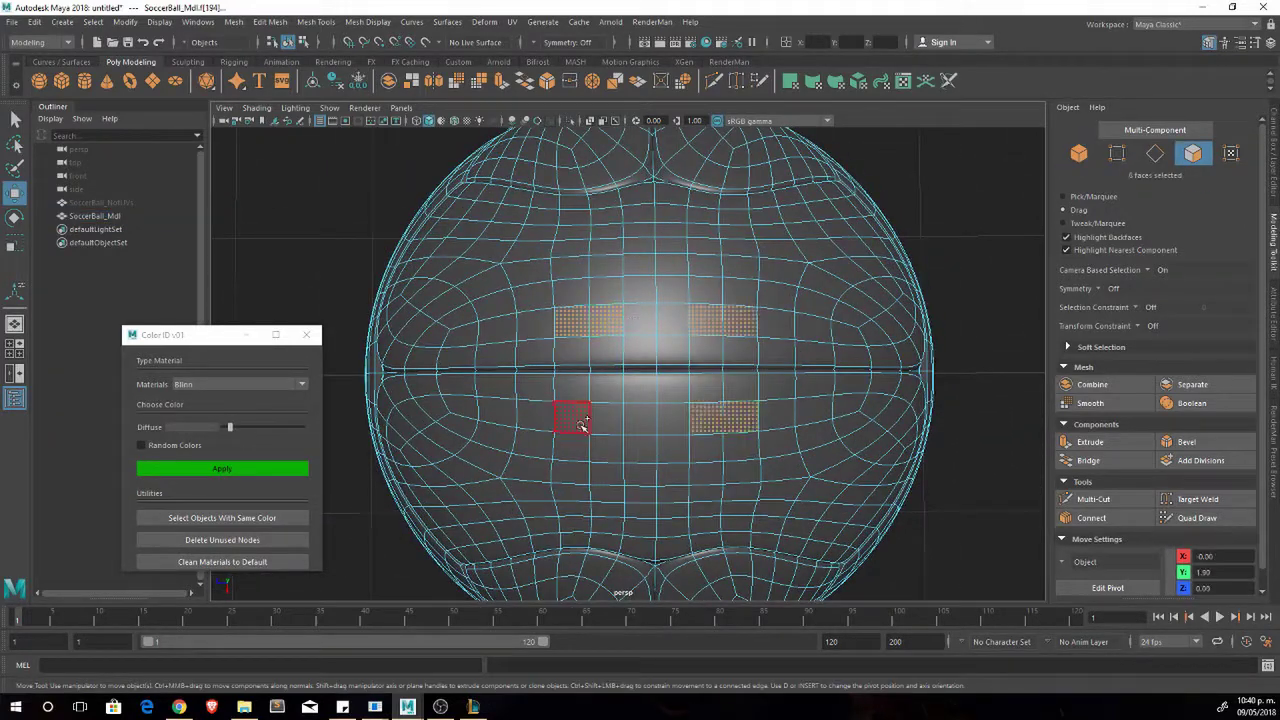
pyautogui.keyDown('alt'); pyautogui.moveTo(582, 423); pyautogui.dragTo(700, 300); pyautogui.keyUp('alt')
pyautogui.hotkey('ctrl', 'e')
pyautogui.moveTo(853, 403); pyautogui.dragTo(883, 403)
pyautogui.keyDown('alt'); pyautogui.moveTo(700, 300); pyautogui.dragTo(883, 238); pyautogui.keyUp('alt')
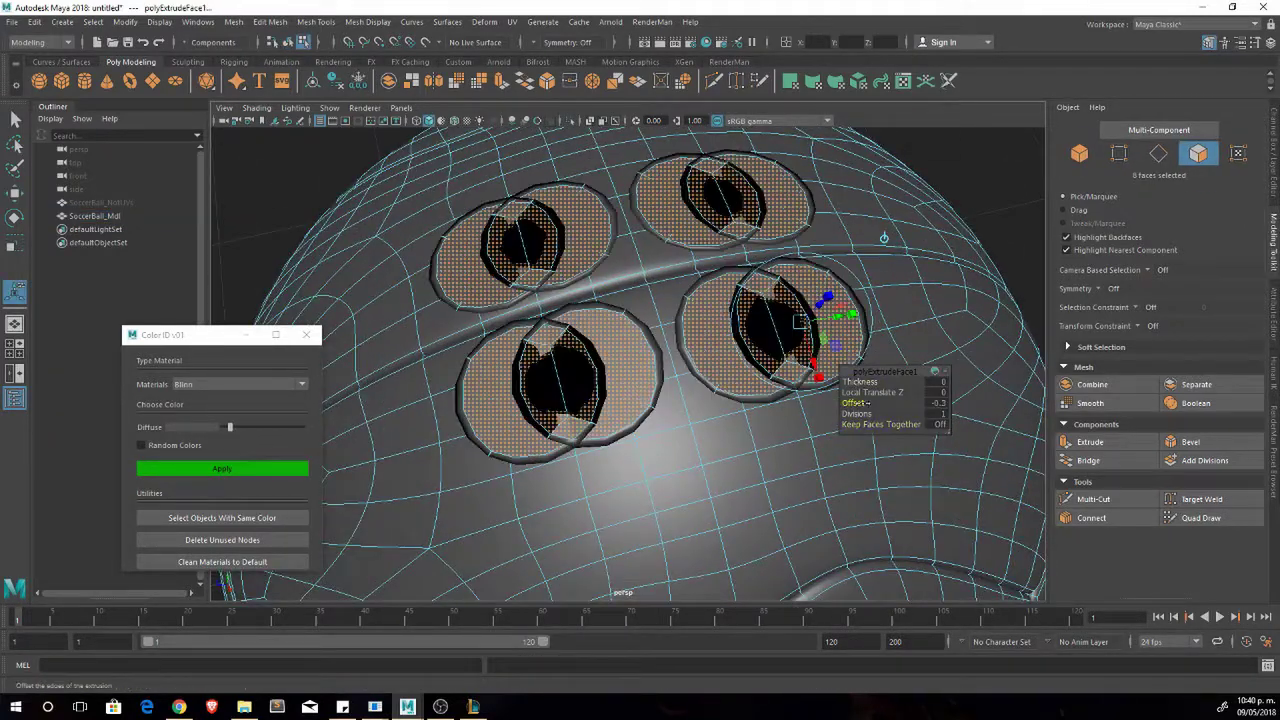
pyautogui.moveTo(870, 405); pyautogui.dragTo(890, 405, button='middle')
pyautogui.scroll(-5, 883, 407)
pyautogui.keyDown('shift'); pyautogui.moveTo(586, 371); pyautogui.dragTo(586, 340, button='right'); pyautogui.keyUp('shift')
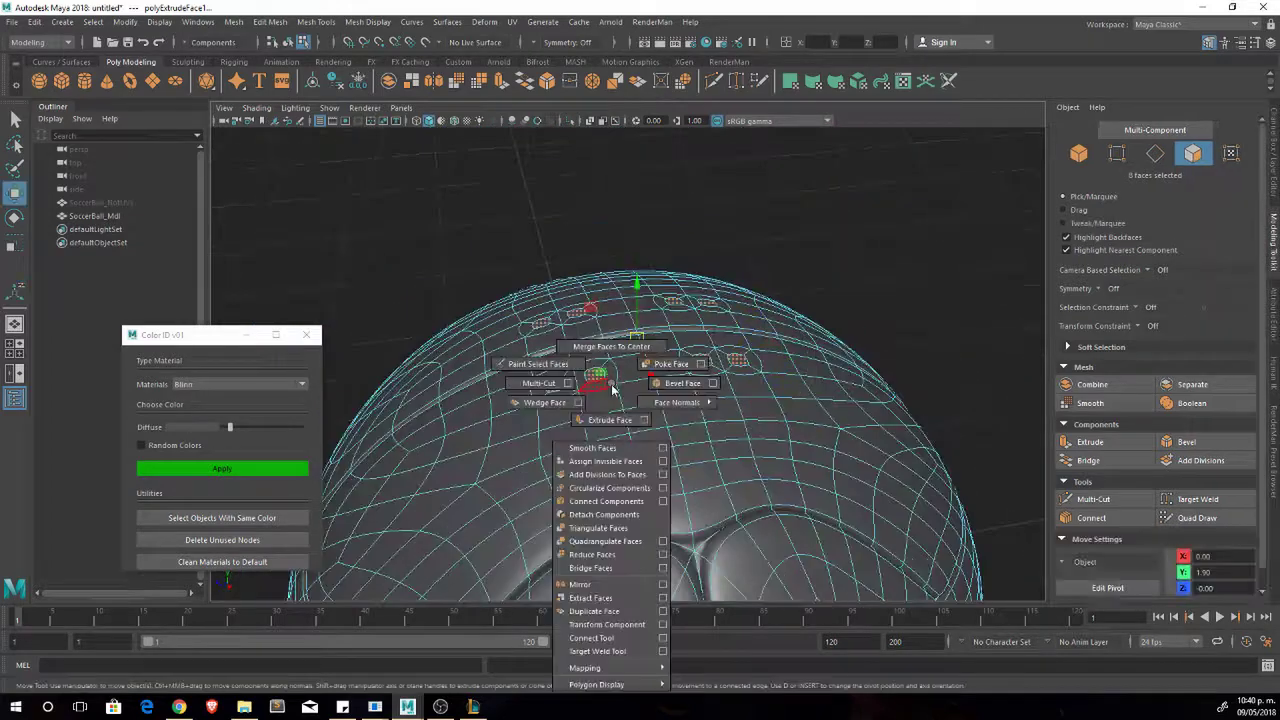
pyautogui.scroll(5, 600, 380)
pyautogui.moveTo(700, 300)
pyautogui.keyDown('alt'); pyautogui.mouseDown()
pyautogui.moveTo(887, 239)
pyautogui.moveTo(534, 443)
pyautogui.mouseUp(); pyautogui.keyUp('alt')
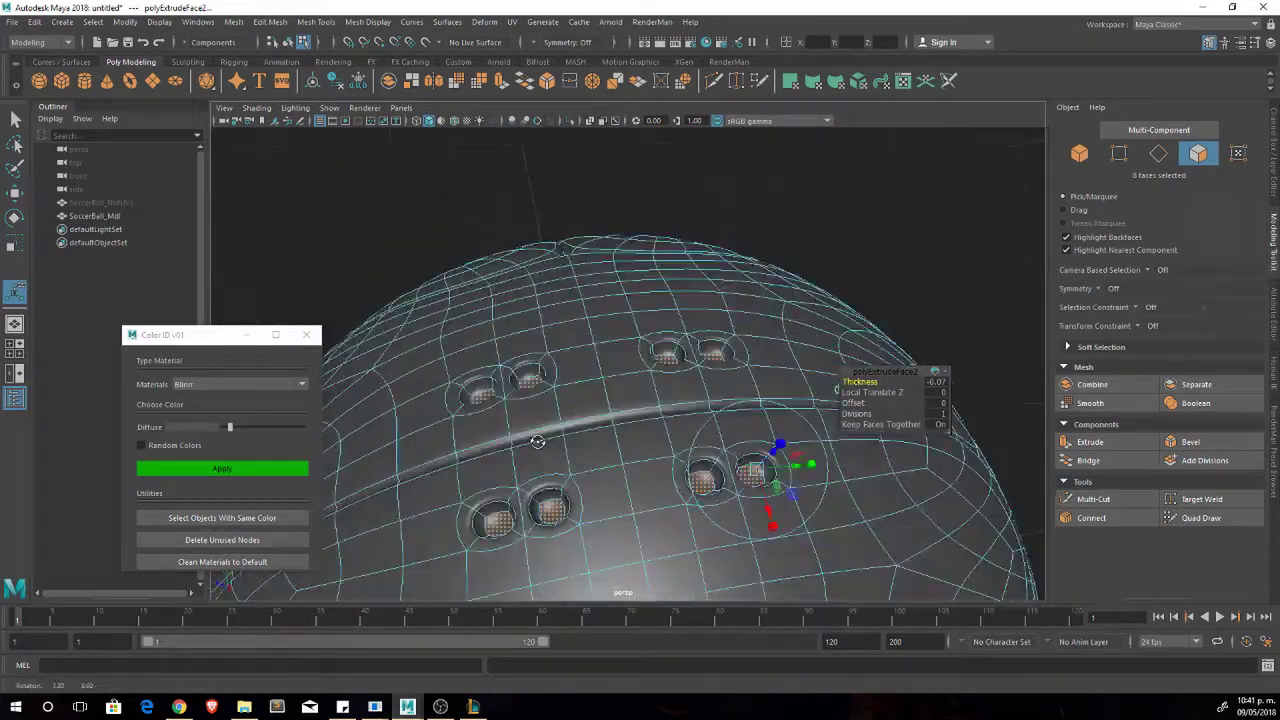
# Extrude another seam face into an additional stitch hole.
pyautogui.press('F8')
pyautogui.click(625, 460)
pyautogui.keyDown('alt'); pyautogui.moveTo(625, 460); pyautogui.dragTo(628, 441); pyautogui.keyUp('alt')
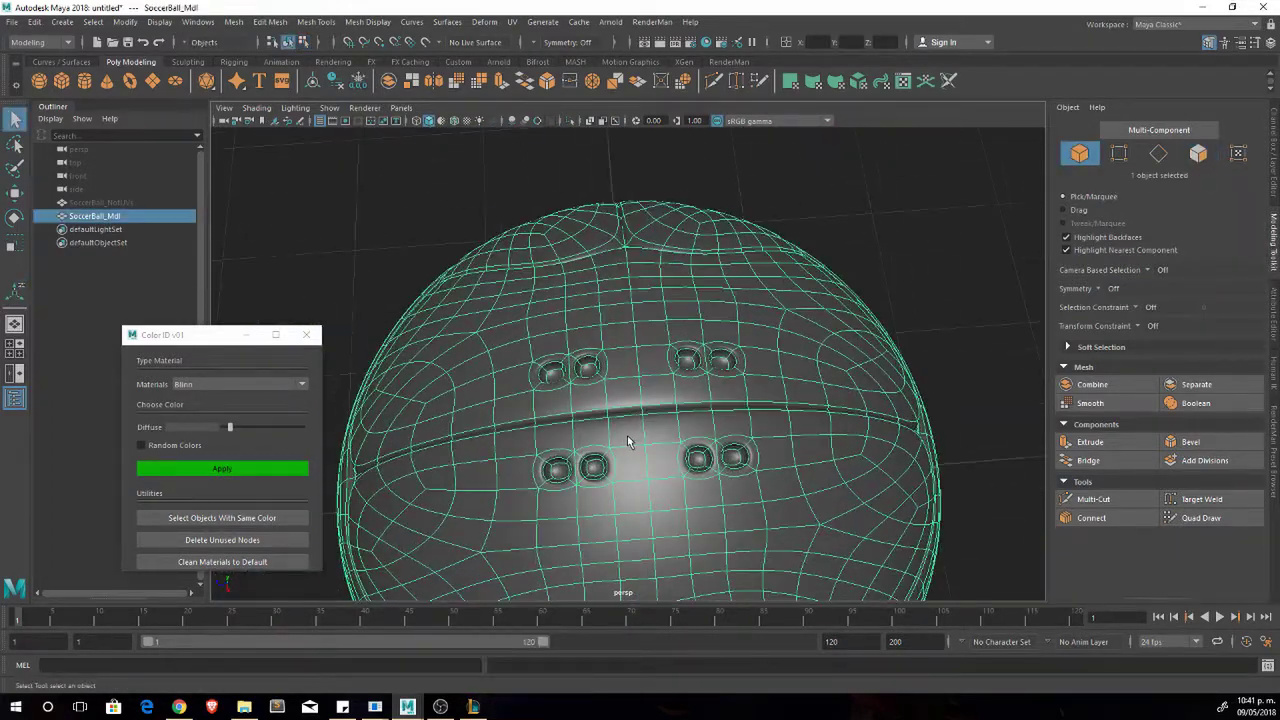
pyautogui.keyDown('shift'); pyautogui.click(766, 456); pyautogui.keyUp('shift')
pyautogui.keyDown('shift'); pyautogui.moveTo(600, 371); pyautogui.dragTo(600, 340, button='right'); pyautogui.keyUp('shift')
pyautogui.moveTo(771, 440)
pyautogui.keyDown('alt'); pyautogui.mouseDown()
pyautogui.moveTo(873, 296)
pyautogui.moveTo(847, 338)
pyautogui.moveTo(700, 390)
pyautogui.mouseUp(); pyautogui.keyUp('alt')
# Move and extrude the seam edges, then add pCylinder1 with radius 0.47 on top.
pyautogui.scroll(-3, 656, 397)
pyautogui.scroll(5, 747, 389)
pyautogui.rightClick(636, 320)
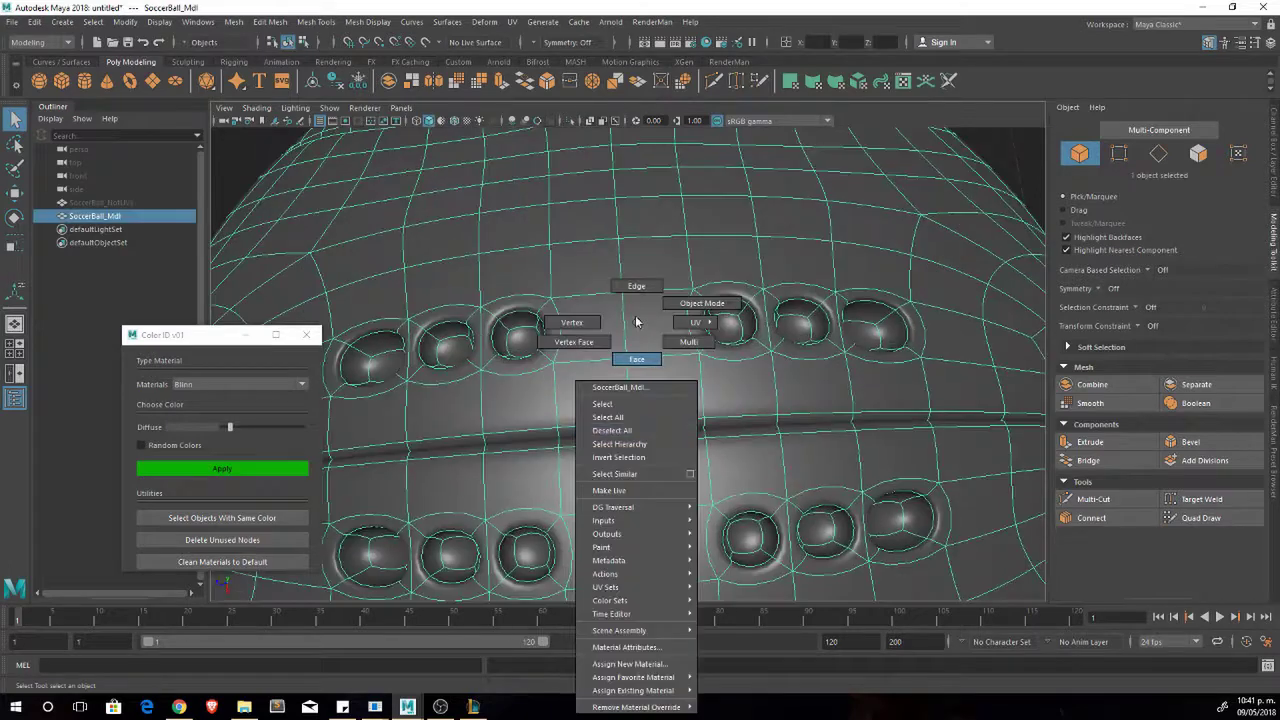
pyautogui.click(636, 286)
pyautogui.moveTo(554, 471); pyautogui.dragTo(463, 478)
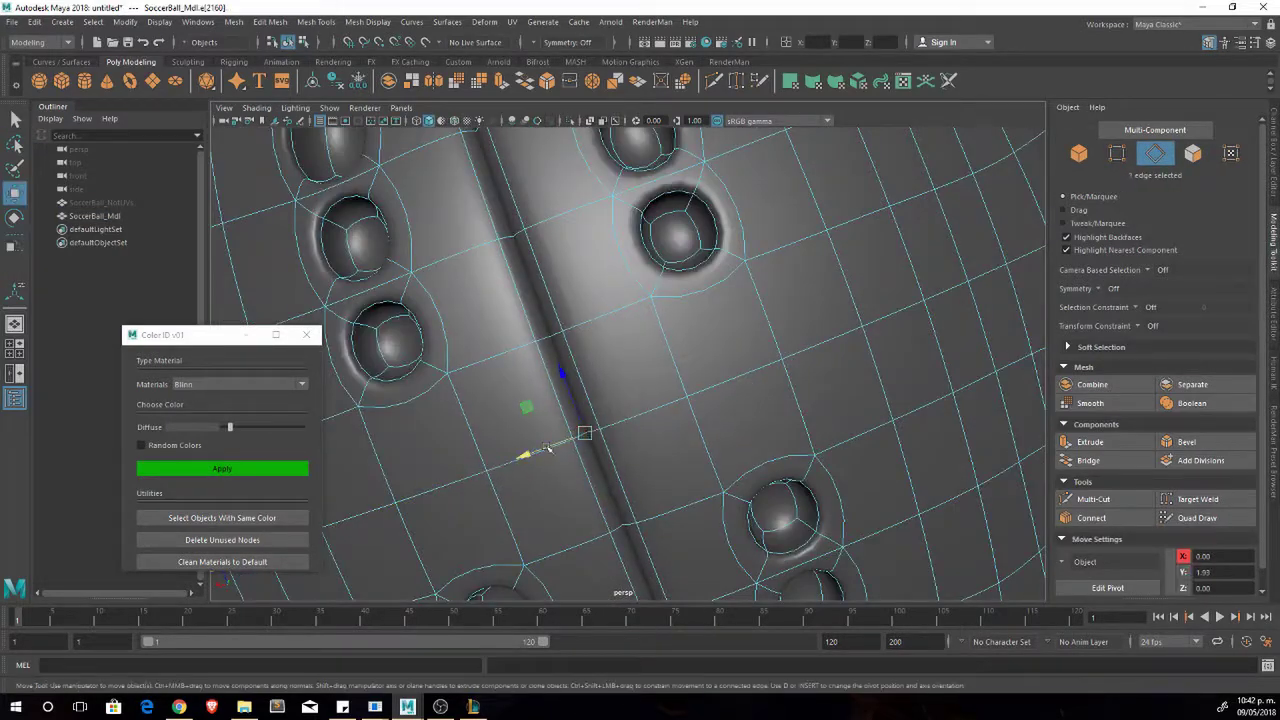
pyautogui.moveTo(548, 449)
pyautogui.mouseDown()
pyautogui.moveTo(530, 452)
pyautogui.moveTo(600, 420)
pyautogui.moveTo(620, 430)
pyautogui.moveTo(587, 385)
pyautogui.moveTo(605, 357)
pyautogui.moveTo(793, 393)
pyautogui.moveTo(643, 385)
pyautogui.mouseUp()
pyautogui.hotkey('ctrl', 'e')
pyautogui.moveTo(643, 385); pyautogui.dragTo(674, 355, button='right')
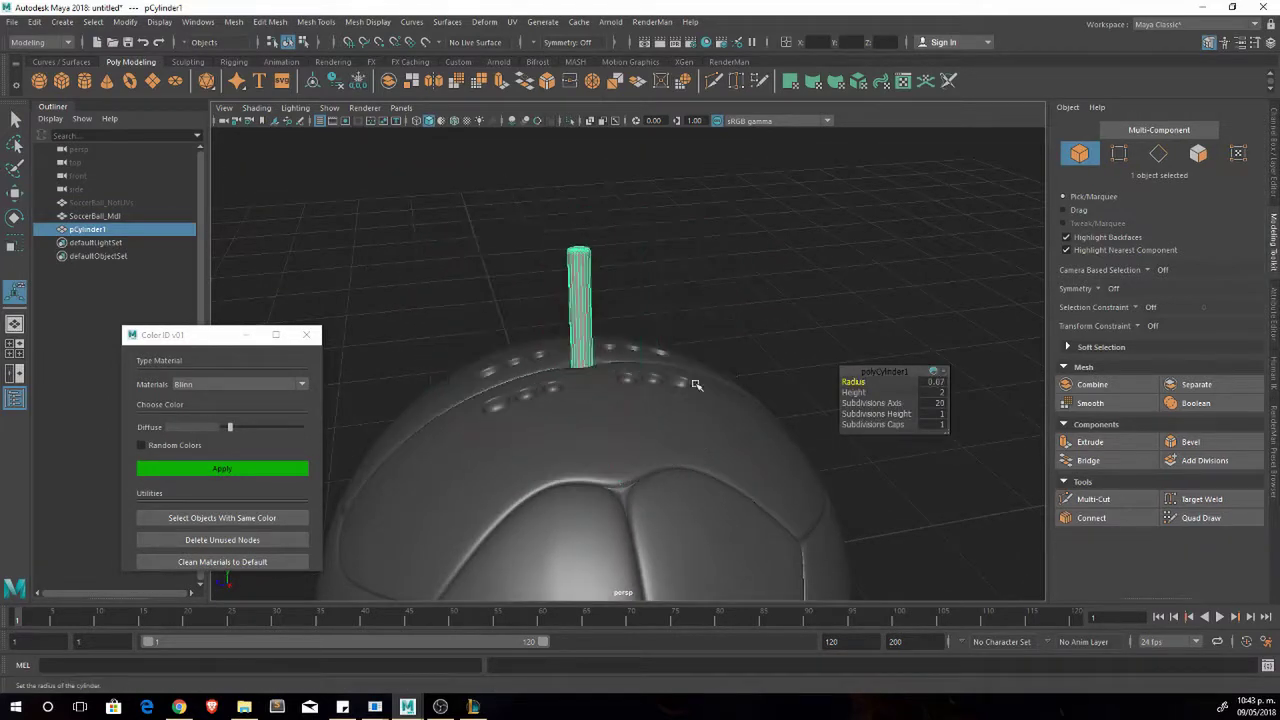
# Make pCylinder1 much shorter and extrude its faces.
pyautogui.press('f')
pyautogui.moveTo(858, 392); pyautogui.dragTo(729, 406, button='middle')
pyautogui.press('w')
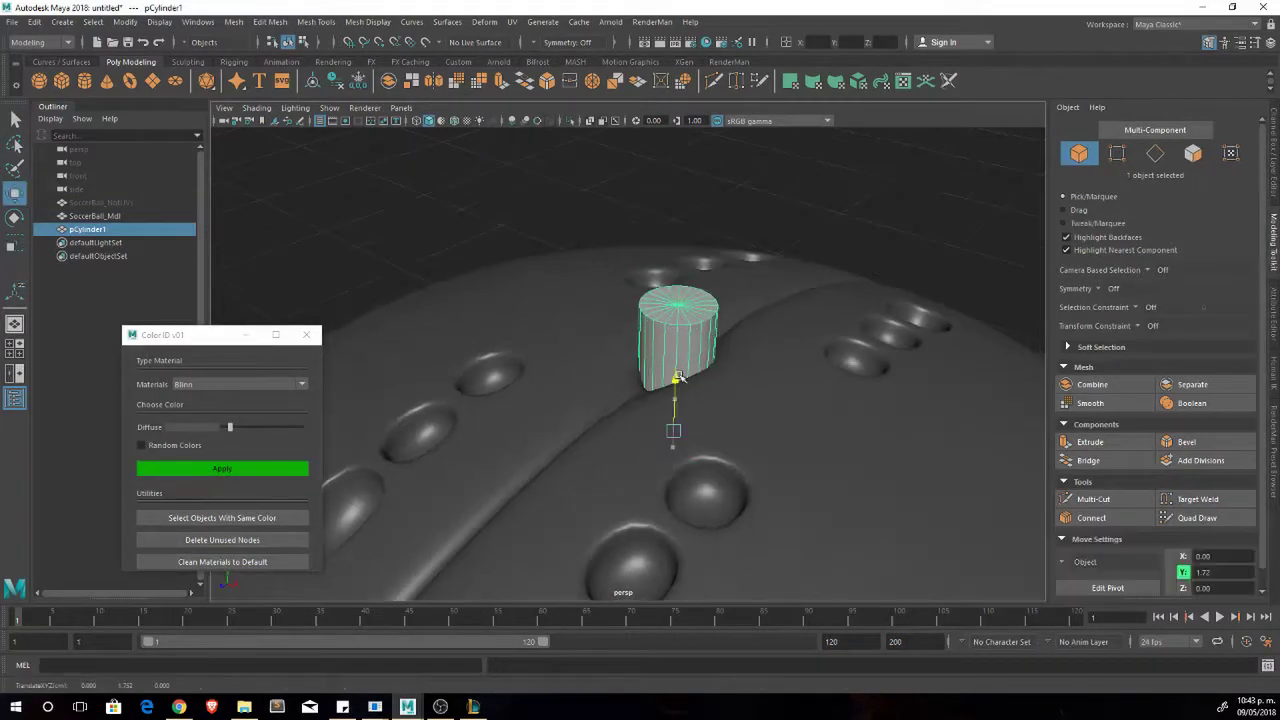
pyautogui.moveTo(670, 380)
pyautogui.keyDown('alt'); pyautogui.mouseDown()
pyautogui.moveTo(463, 426)
pyautogui.moveTo(648, 345)
pyautogui.moveTo(740, 400)
pyautogui.moveTo(688, 322)
pyautogui.moveTo(633, 392)
pyautogui.mouseUp(); pyautogui.keyUp('alt')
pyautogui.hotkey('ctrl', 'F11')
pyautogui.press('r')
pyautogui.hotkey('ctrl', 'e')
# Scale pCylinder1 down slightly so it sits in the lace opening.
pyautogui.scroll(3, 688, 322)
pyautogui.press('F8')
pyautogui.scroll(-2, 688, 322)
pyautogui.scroll(-3, 633, 392)
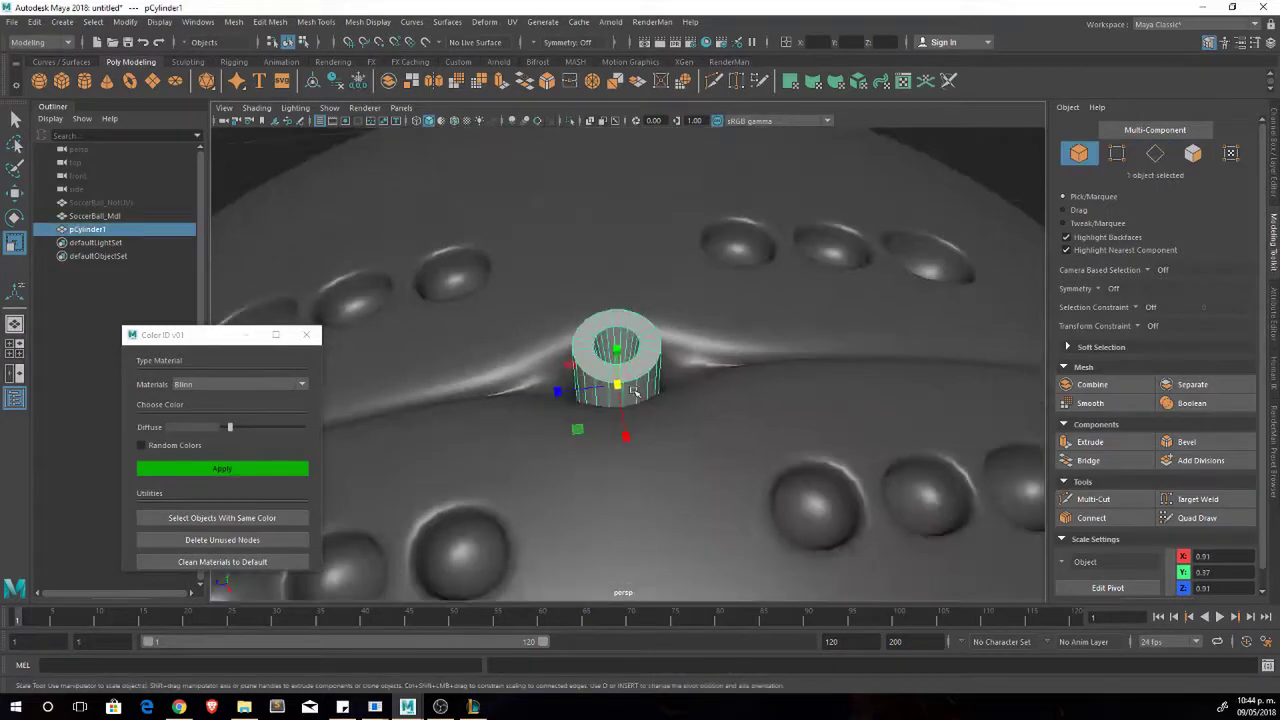
pyautogui.click(628, 374)
pyautogui.scroll(2, 650, 373)
pyautogui.press('F8')
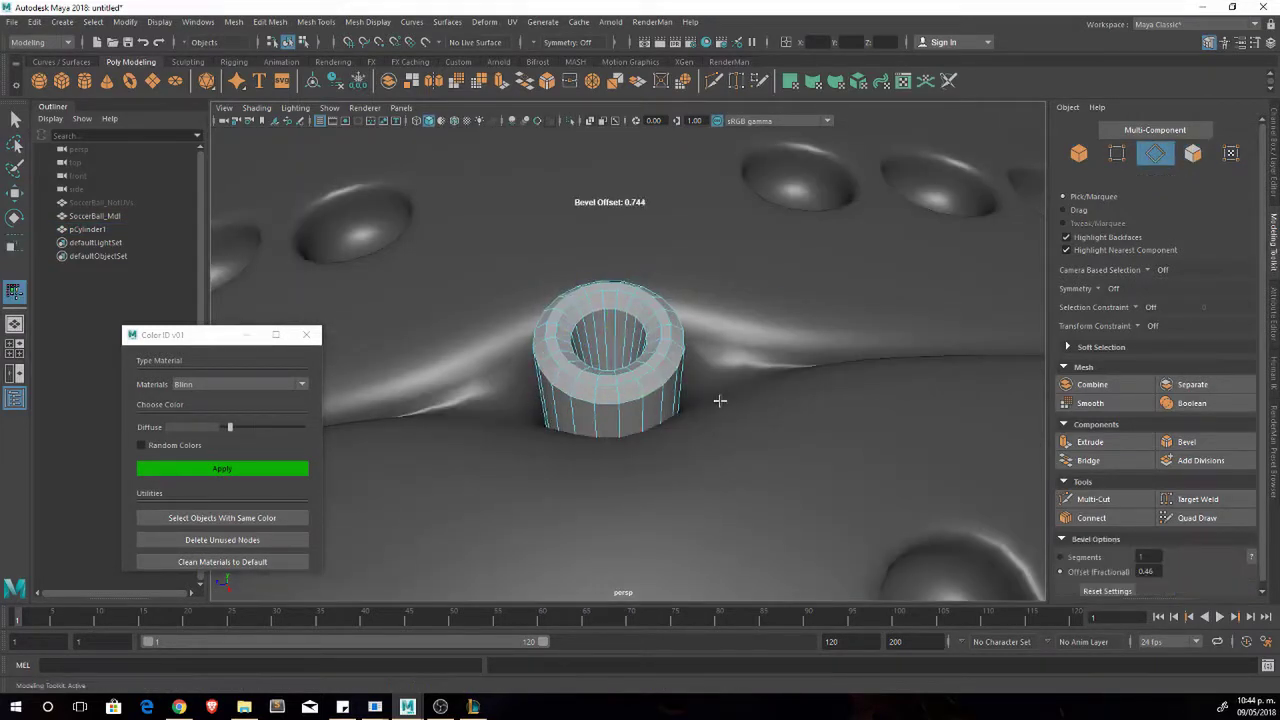
pyautogui.scroll(-3, 720, 400)
pyautogui.moveTo(655, 437)
pyautogui.mouseDown()
pyautogui.moveTo(645, 440)
pyautogui.moveTo(640, 380)
pyautogui.mouseUp()
pyautogui.press('w')
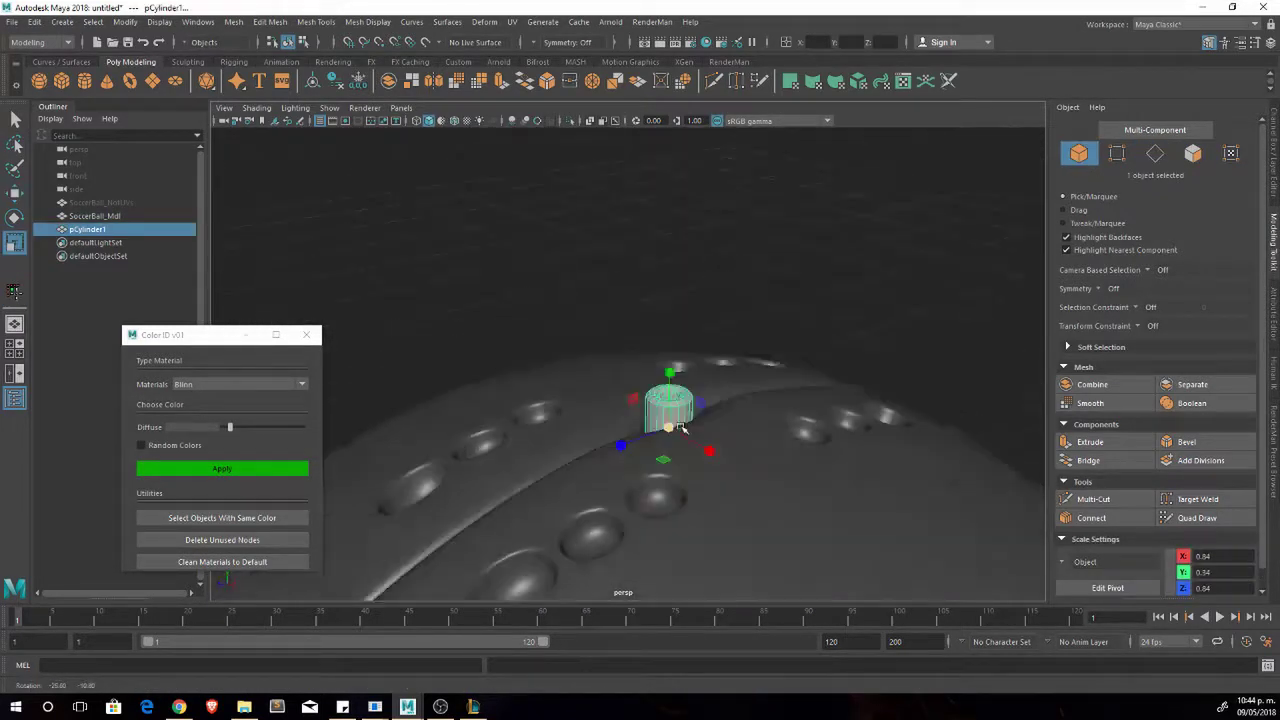
# Select SoccerBall_Mdl, viewed facing the lace opening.
pyautogui.keyDown('alt'); pyautogui.moveTo(673, 327); pyautogui.dragTo(443, 449); pyautogui.keyUp('alt')
pyautogui.scroll(-3, 614, 429)
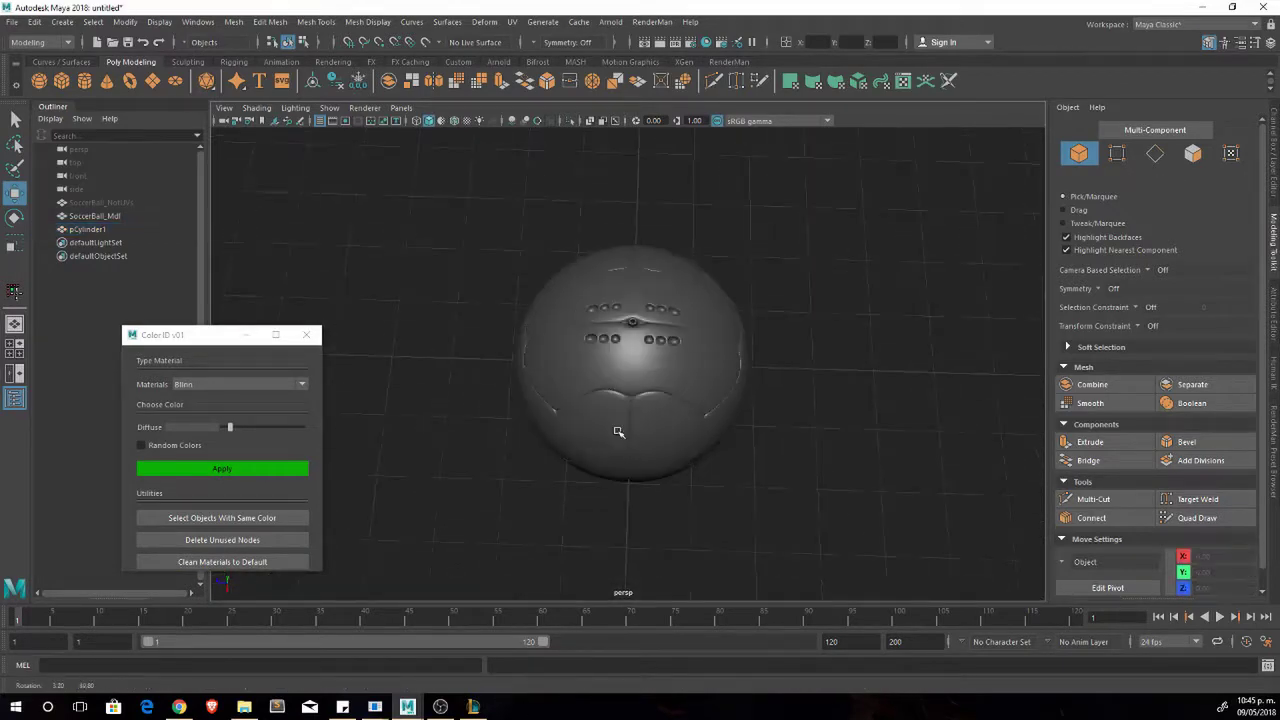
pyautogui.click(586, 309)
pyautogui.scroll(5, 660, 405)
pyautogui.moveTo(614, 300); pyautogui.dragTo(614, 360, button='right')
# Extract the faces between the lace holes as a separate piece and isolate it.
pyautogui.keyDown('alt'); pyautogui.moveTo(614, 360); pyautogui.dragTo(600, 300); pyautogui.keyUp('alt')
pyautogui.moveTo(560, 320); pyautogui.dragTo(690, 360)
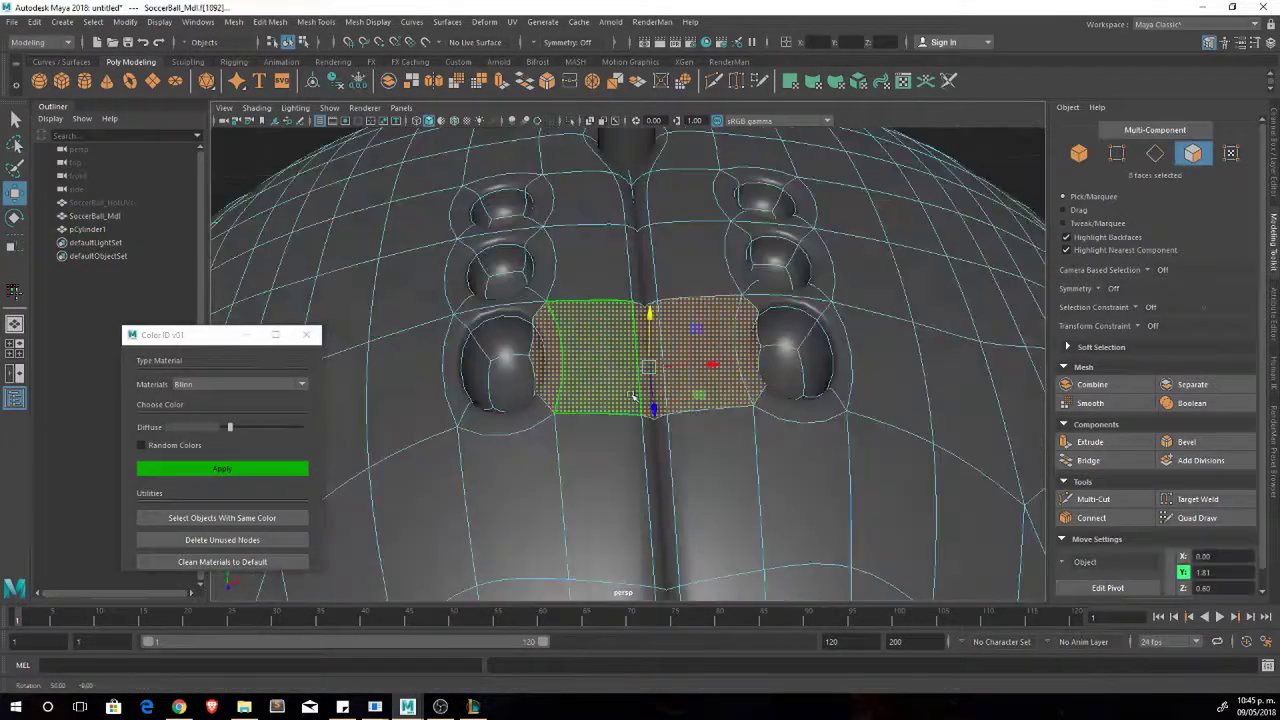
pyautogui.keyDown('shift'); pyautogui.moveTo(594, 306); pyautogui.dragTo(575, 499, button='right'); pyautogui.keyUp('shift')
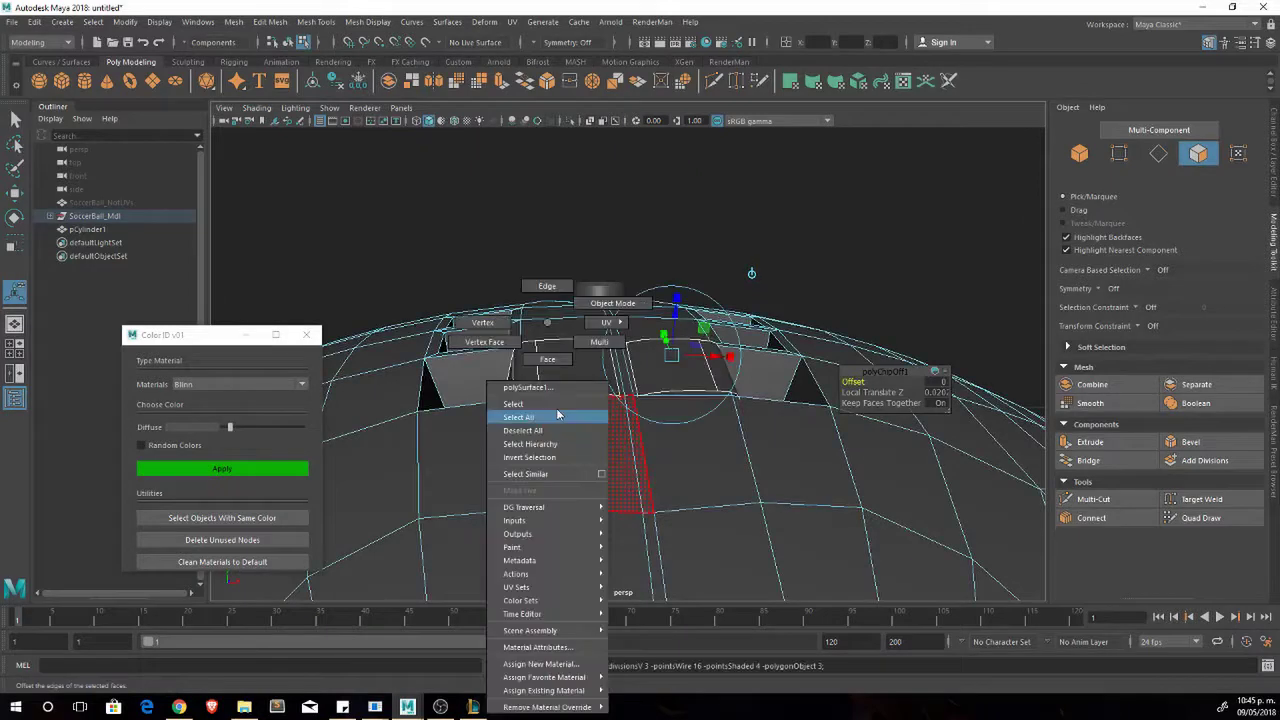
pyautogui.moveTo(571, 414); pyautogui.dragTo(575, 350, button='right')
pyautogui.hotkey('ctrl', '1')
pyautogui.keyDown('alt'); pyautogui.moveTo(575, 391); pyautogui.dragTo(640, 429); pyautogui.keyUp('alt')
# Reshape the extracted piece by moving its centre edge, then show the whole ball.
pyautogui.doubleClick(597, 385)
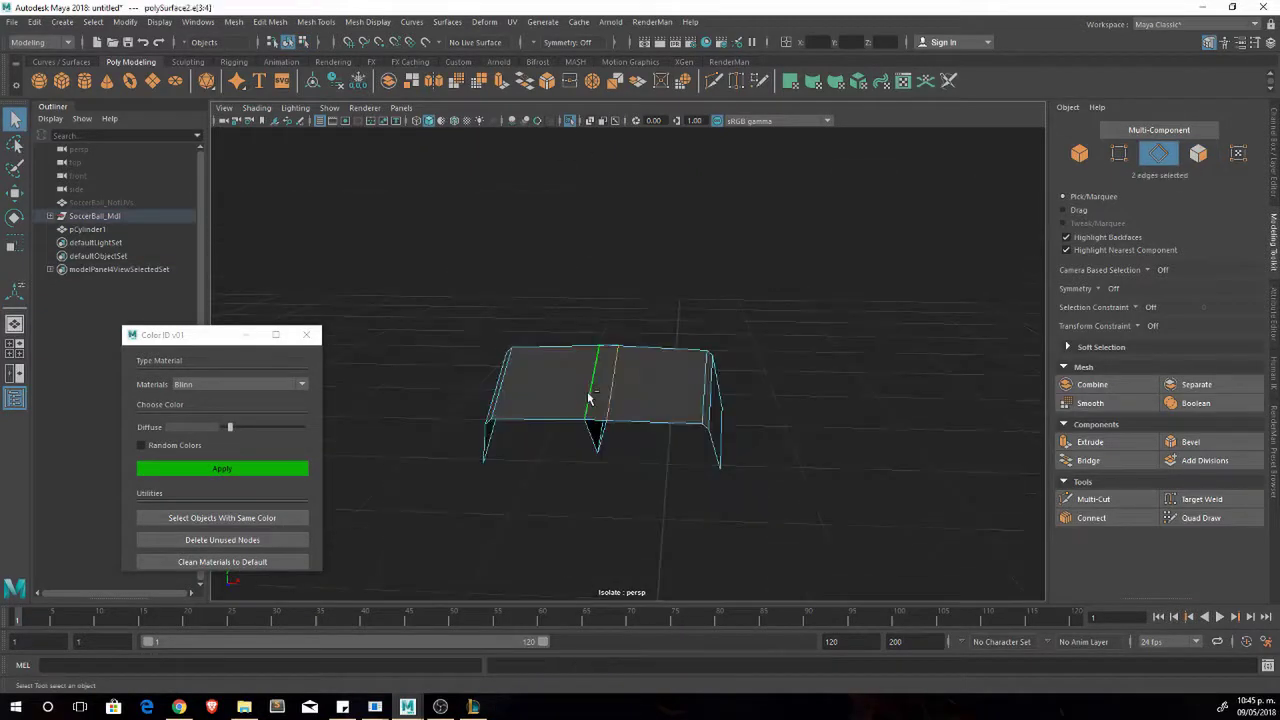
pyautogui.press('w')
pyautogui.keyDown('alt'); pyautogui.moveTo(514, 333); pyautogui.dragTo(579, 361); pyautogui.keyUp('alt')
pyautogui.keyDown('alt'); pyautogui.moveTo(724, 338); pyautogui.dragTo(643, 334); pyautogui.keyUp('alt')
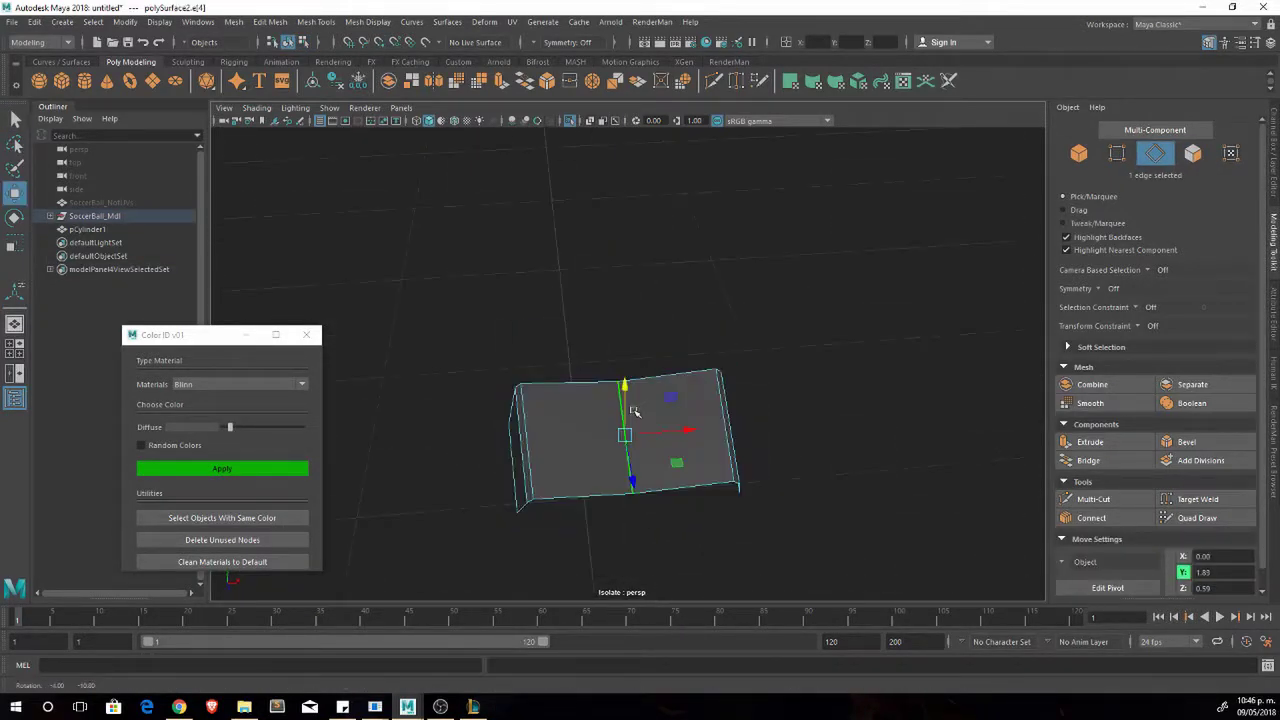
pyautogui.click(737, 356)
pyautogui.keyDown('alt'); pyautogui.moveTo(737, 356); pyautogui.dragTo(758, 323); pyautogui.keyUp('alt')
pyautogui.hotkey('ctrl', '1')
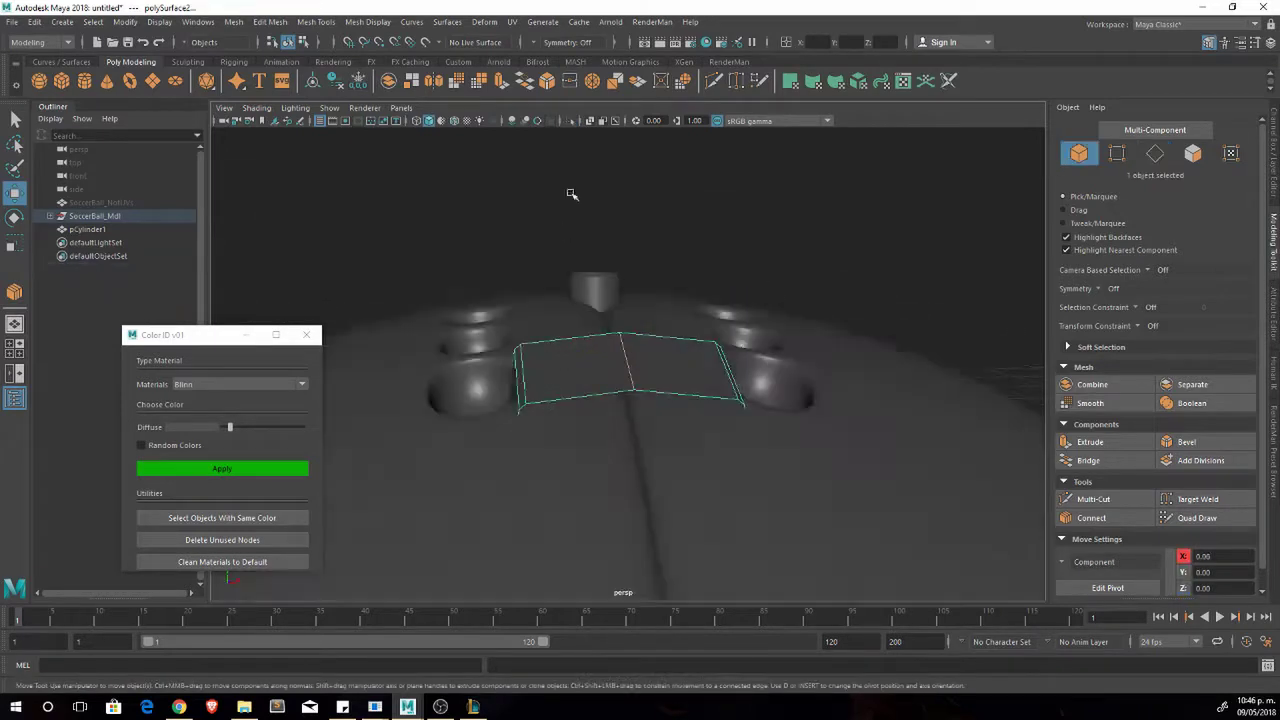
# Extrude the extracted strip into a rounded lace tube.
pyautogui.keyDown('alt'); pyautogui.moveTo(571, 194); pyautogui.dragTo(674, 406); pyautogui.keyUp('alt')
pyautogui.click(670, 400)
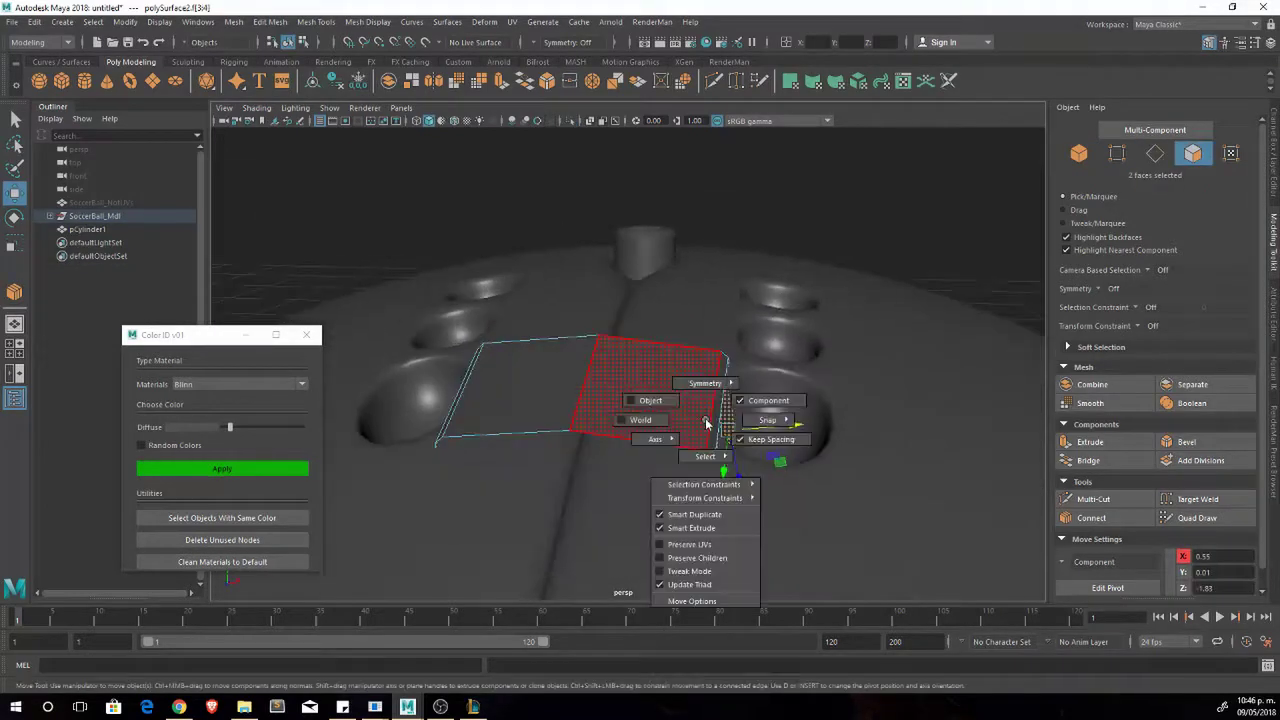
pyautogui.moveTo(603, 421); pyautogui.dragTo(690, 425, button='right')
pyautogui.moveTo(600, 420)
pyautogui.keyDown('alt'); pyautogui.mouseDown()
pyautogui.moveTo(579, 432)
pyautogui.moveTo(637, 388)
pyautogui.moveTo(623, 372)
pyautogui.moveTo(692, 398)
pyautogui.moveTo(777, 363)
pyautogui.moveTo(642, 425)
pyautogui.mouseUp(); pyautogui.keyUp('alt')
pyautogui.press('r')
pyautogui.press('w')
pyautogui.press('d')
pyautogui.press('F10')
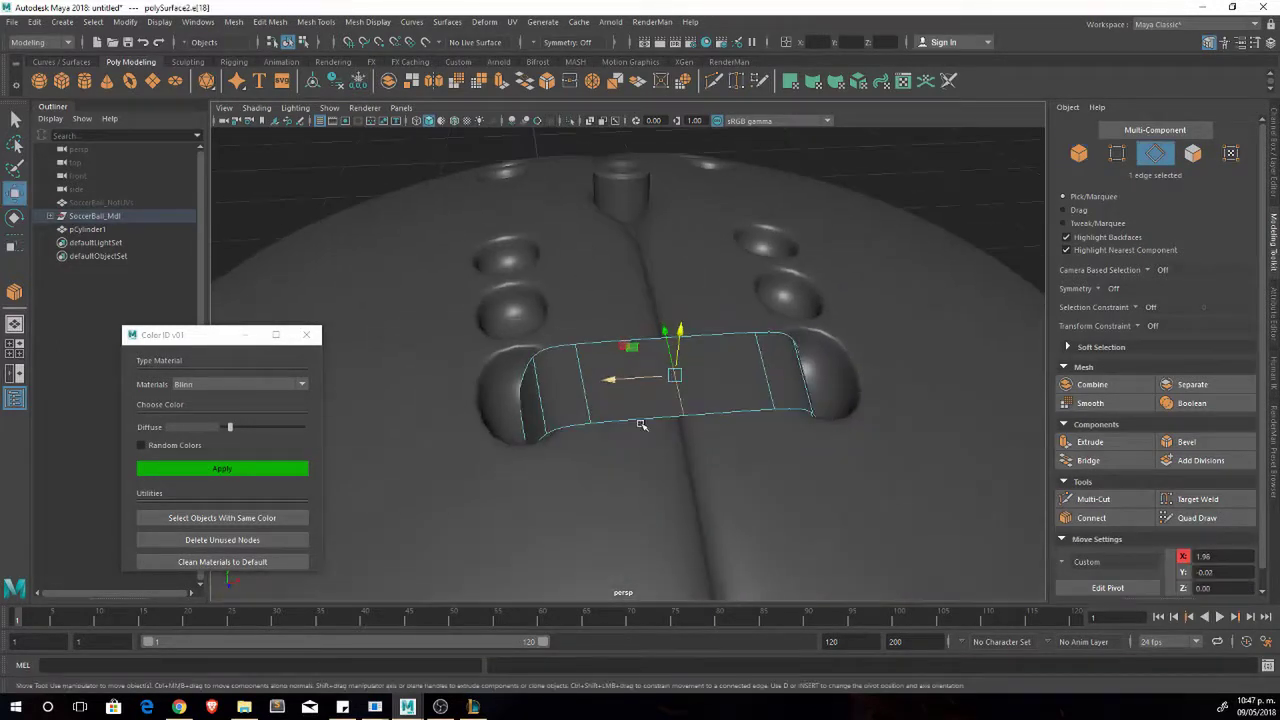
pyautogui.keyDown('shift'); pyautogui.moveTo(571, 360); pyautogui.dragTo(585, 380, button='right'); pyautogui.keyUp('shift')
pyautogui.keyDown('alt'); pyautogui.moveTo(585, 380); pyautogui.dragTo(700, 400); pyautogui.keyUp('alt')
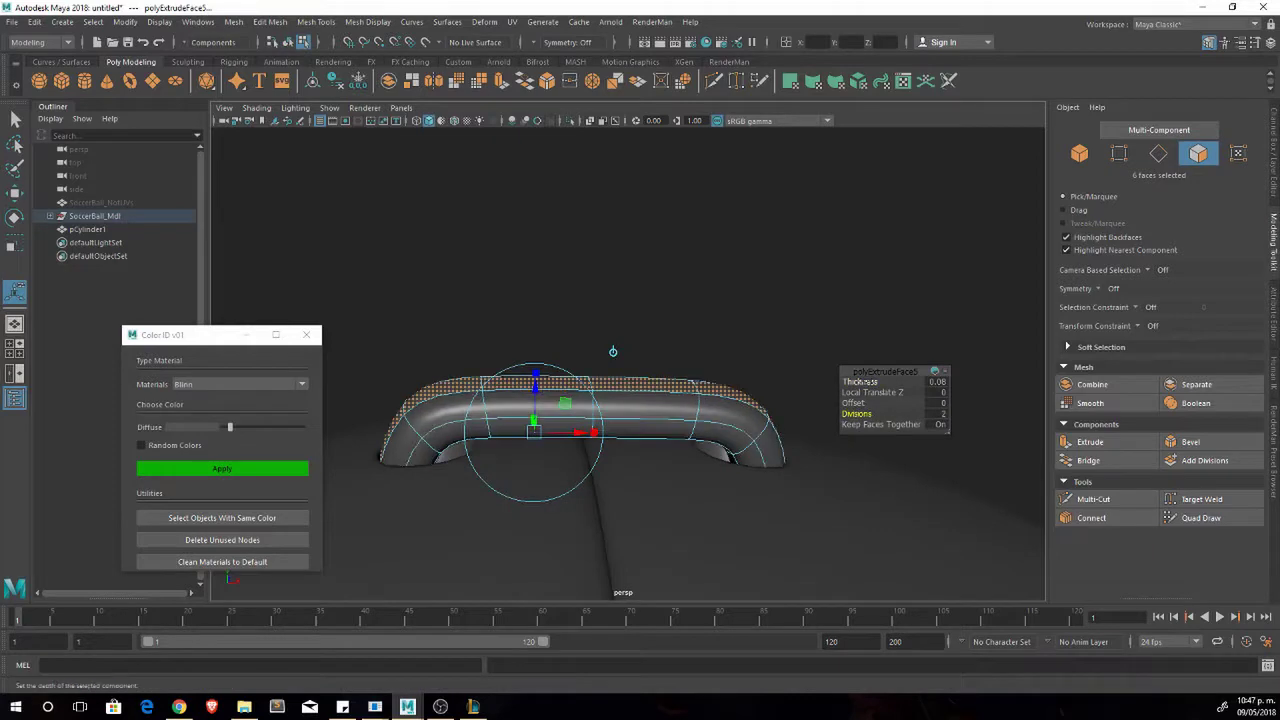
# Duplicate the lace tube beside the original.
pyautogui.keyDown('alt'); pyautogui.moveTo(466, 437); pyautogui.dragTo(600, 420); pyautogui.keyUp('alt')
pyautogui.press('q')
pyautogui.hotkey('ctrl', '1')
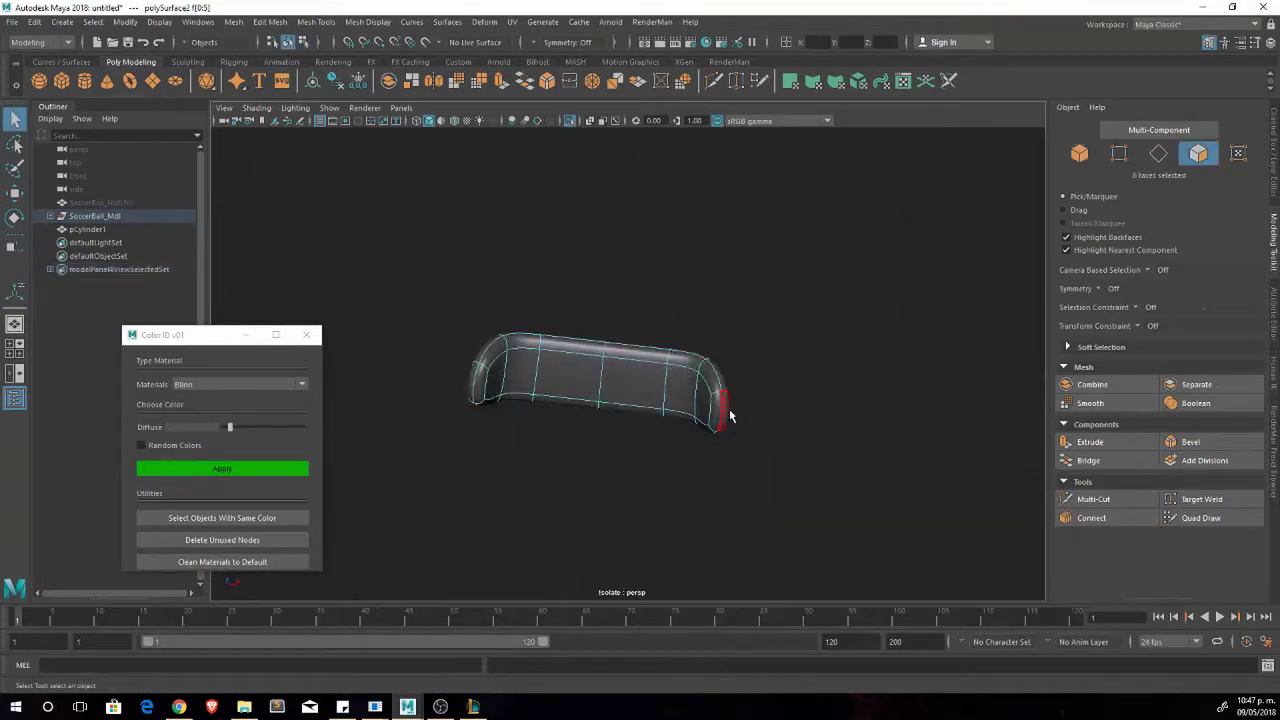
pyautogui.hotkey('ctrl', '1')
pyautogui.scroll(-5, 608, 443)
pyautogui.scroll(5, 573, 425)
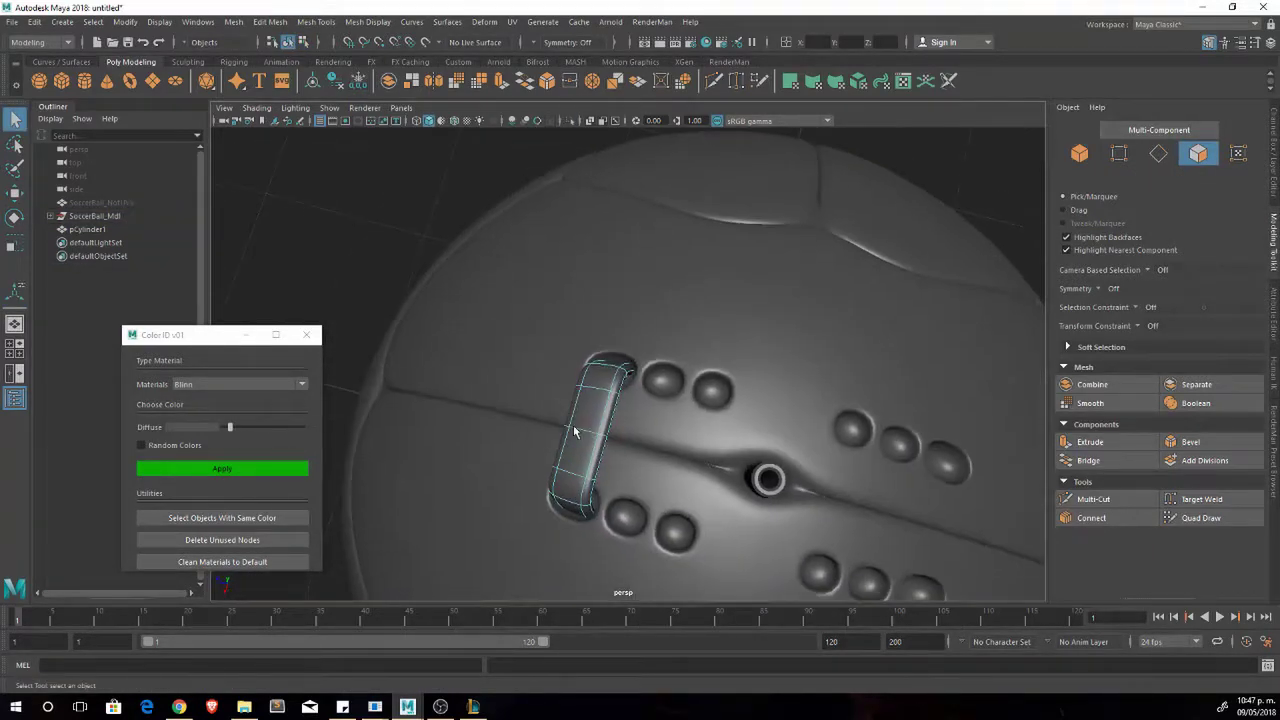
pyautogui.press('F8')
pyautogui.press('r')
pyautogui.moveTo(585, 438)
pyautogui.keyDown('alt'); pyautogui.mouseDown()
pyautogui.moveTo(671, 300)
pyautogui.moveTo(775, 398)
pyautogui.moveTo(643, 394)
pyautogui.moveTo(600, 370)
pyautogui.mouseUp(); pyautogui.keyUp('alt')
pyautogui.press('w')
pyautogui.moveTo(600, 370)
pyautogui.keyDown('shift'); pyautogui.mouseDown()
pyautogui.moveTo(690, 345)
pyautogui.moveTo(607, 376)
pyautogui.moveTo(752, 374)
pyautogui.moveTo(690, 270)
pyautogui.moveTo(700, 400)
pyautogui.moveTo(670, 380)
pyautogui.moveTo(690, 420)
pyautogui.moveTo(657, 457)
pyautogui.moveTo(614, 423)
pyautogui.moveTo(648, 354)
pyautogui.moveTo(590, 410)
pyautogui.moveTo(658, 505)
pyautogui.mouseUp(); pyautogui.keyUp('shift')
pyautogui.press('r')
pyautogui.press('w')
# Place more lace tube copies side by side along the slot.
pyautogui.press('d')
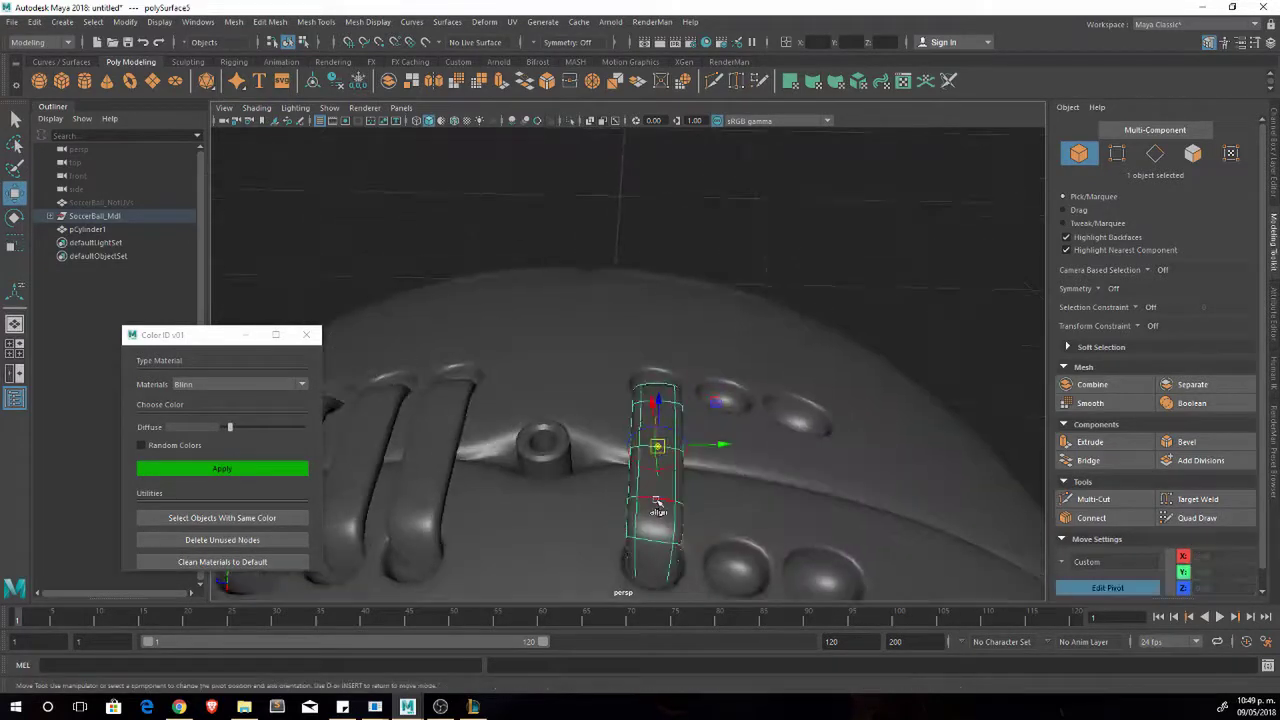
pyautogui.moveTo(718, 453)
pyautogui.keyDown('alt'); pyautogui.mouseDown()
pyautogui.moveTo(640, 400)
pyautogui.moveTo(686, 408)
pyautogui.moveTo(660, 420)
pyautogui.moveTo(650, 410)
pyautogui.moveTo(670, 400)
pyautogui.mouseUp(); pyautogui.keyUp('alt')
pyautogui.press('w')
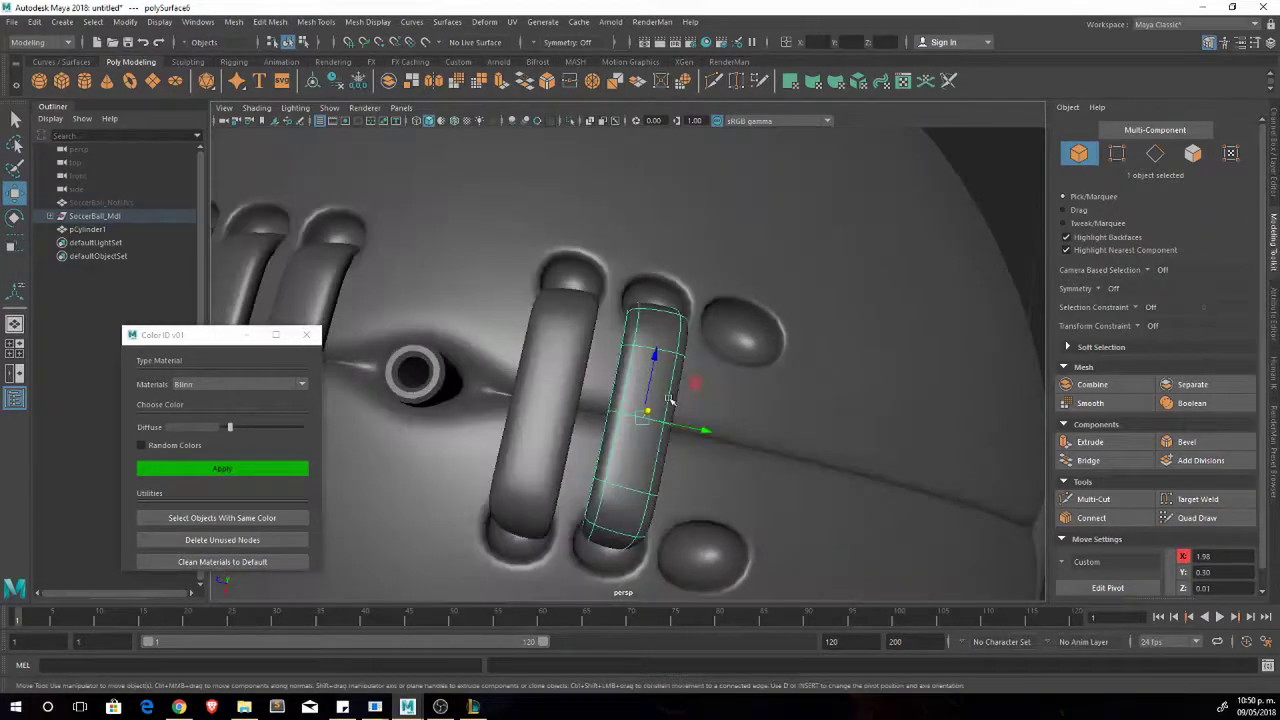
pyautogui.moveTo(651, 355)
pyautogui.keyDown('alt'); pyautogui.mouseDown()
pyautogui.moveTo(620, 400)
pyautogui.moveTo(610, 370)
pyautogui.moveTo(628, 360)
pyautogui.moveTo(556, 297)
pyautogui.mouseUp(); pyautogui.keyUp('alt')
pyautogui.press('w')
pyautogui.press('r')
pyautogui.moveTo(576, 350)
pyautogui.keyDown('alt'); pyautogui.mouseDown()
pyautogui.moveTo(657, 443)
pyautogui.moveTo(592, 330)
pyautogui.mouseUp(); pyautogui.keyUp('alt')
pyautogui.press('d')
# Select another lace bar, then clear the selection and view the whole ball from the front.
pyautogui.click(592, 330)
pyautogui.scroll(-5, 664, 352)
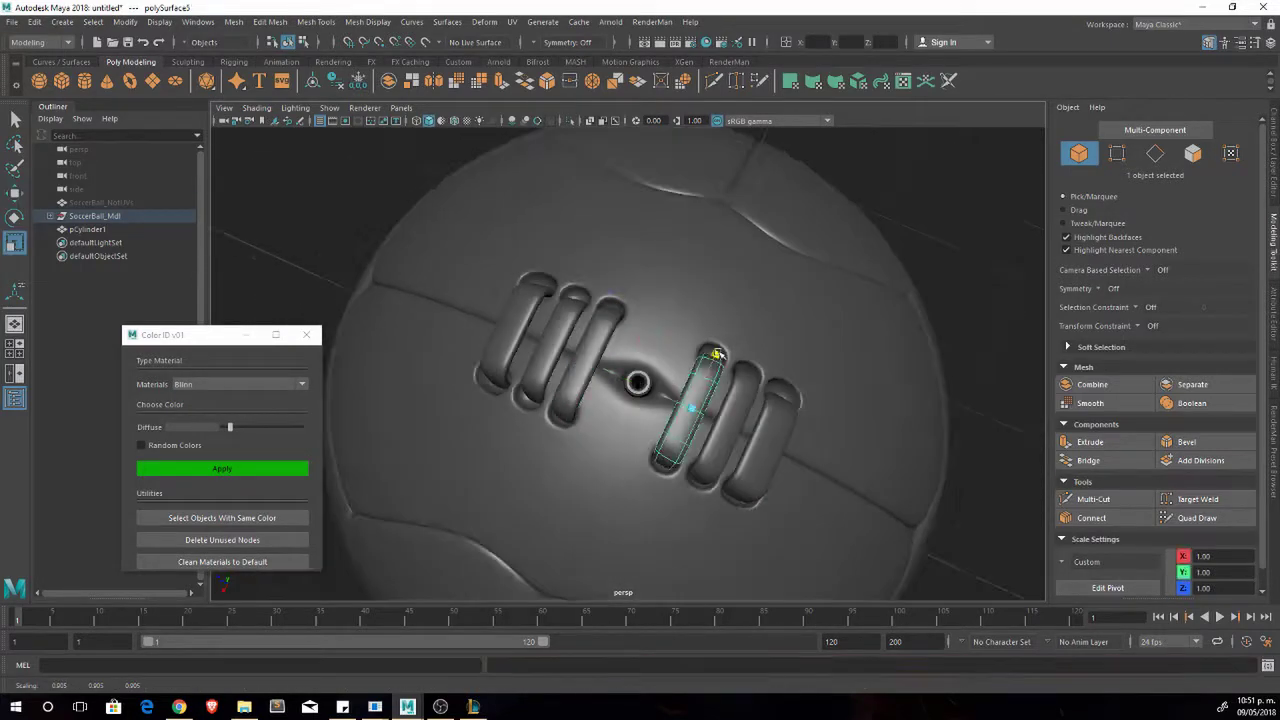
pyautogui.keyDown('alt'); pyautogui.moveTo(664, 352); pyautogui.dragTo(700, 420); pyautogui.keyUp('alt')
pyautogui.scroll(-5, 803, 434)
pyautogui.click(803, 434)
pyautogui.press('w')
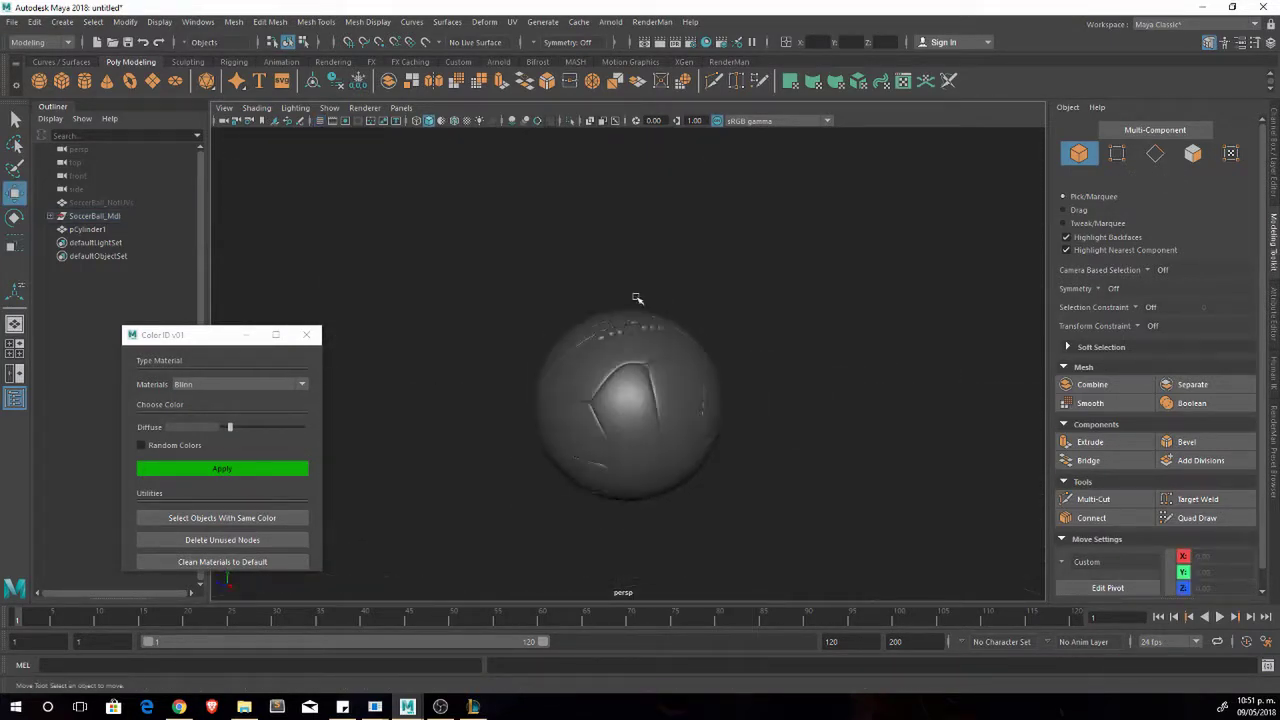
pyautogui.keyDown('alt'); pyautogui.moveTo(597, 367); pyautogui.dragTo(640, 400); pyautogui.keyUp('alt')
# Close the Color ID window and clear the selection.
pyautogui.click(306, 334)
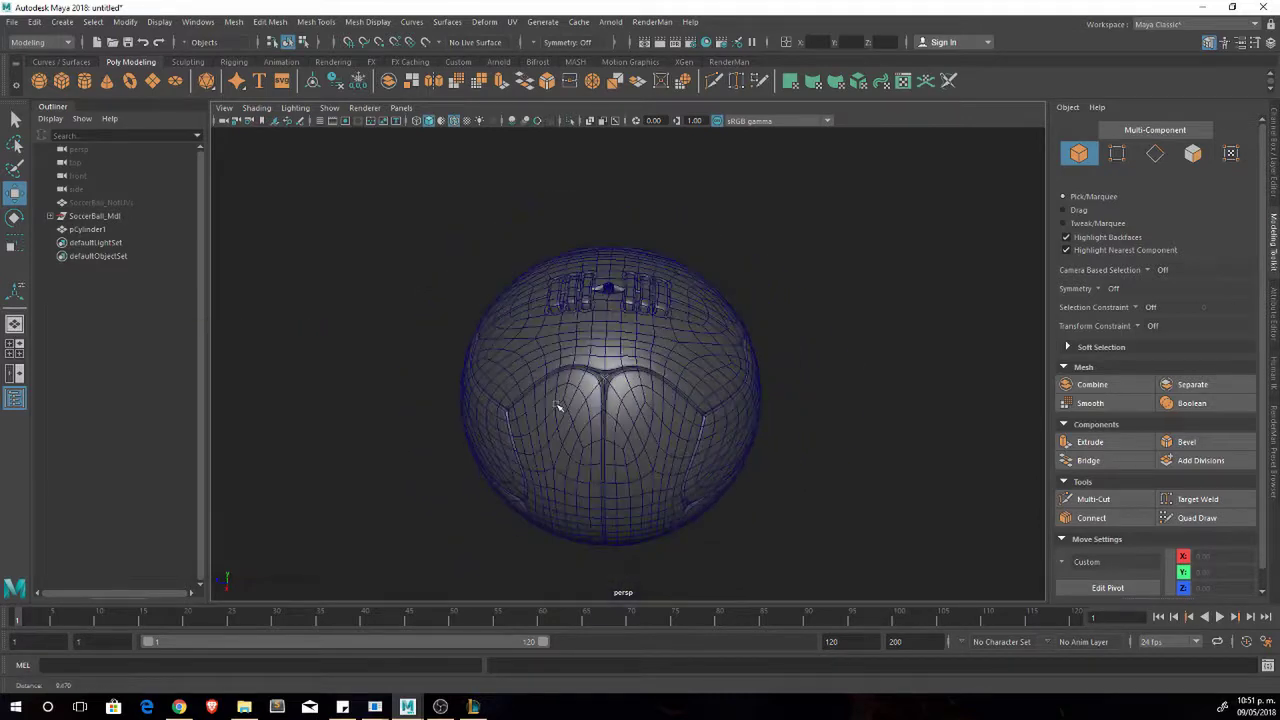
pyautogui.click(438, 240)
pyautogui.moveTo(438, 240)
pyautogui.keyDown('alt'); pyautogui.mouseDown()
pyautogui.moveTo(677, 428)
pyautogui.moveTo(578, 487)
pyautogui.mouseUp(); pyautogui.keyUp('alt')
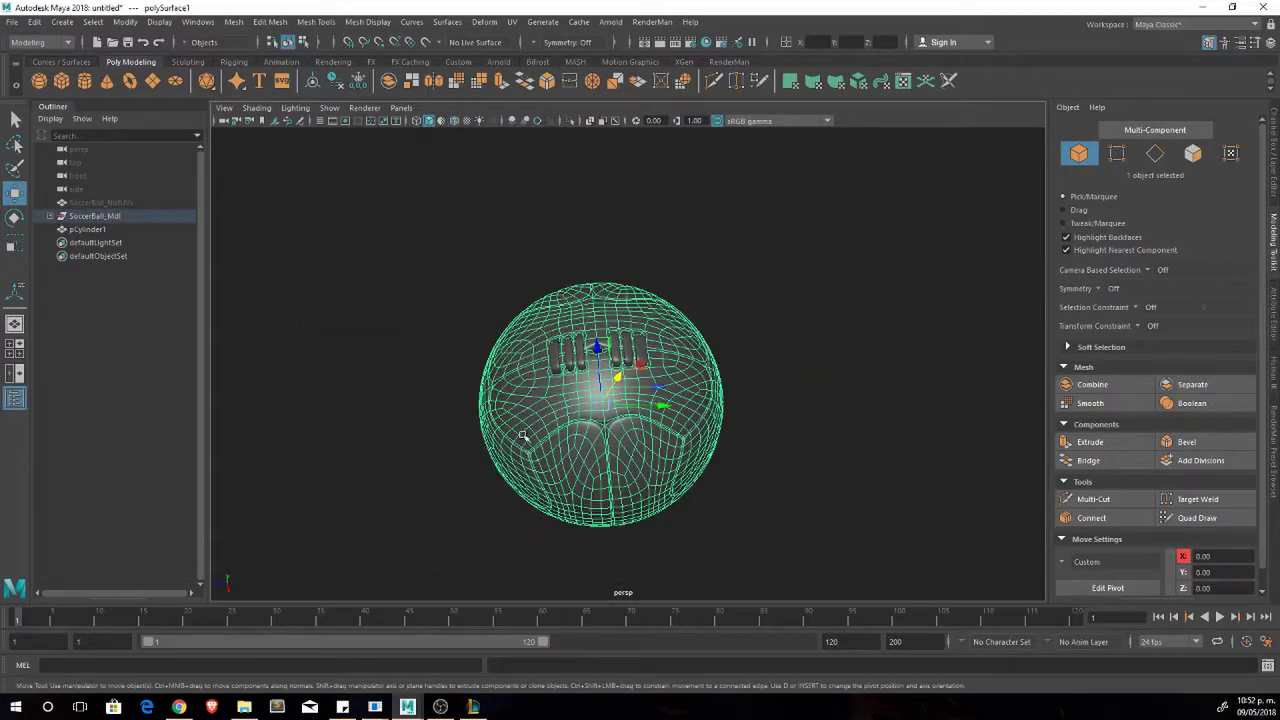
pyautogui.click(68, 292)
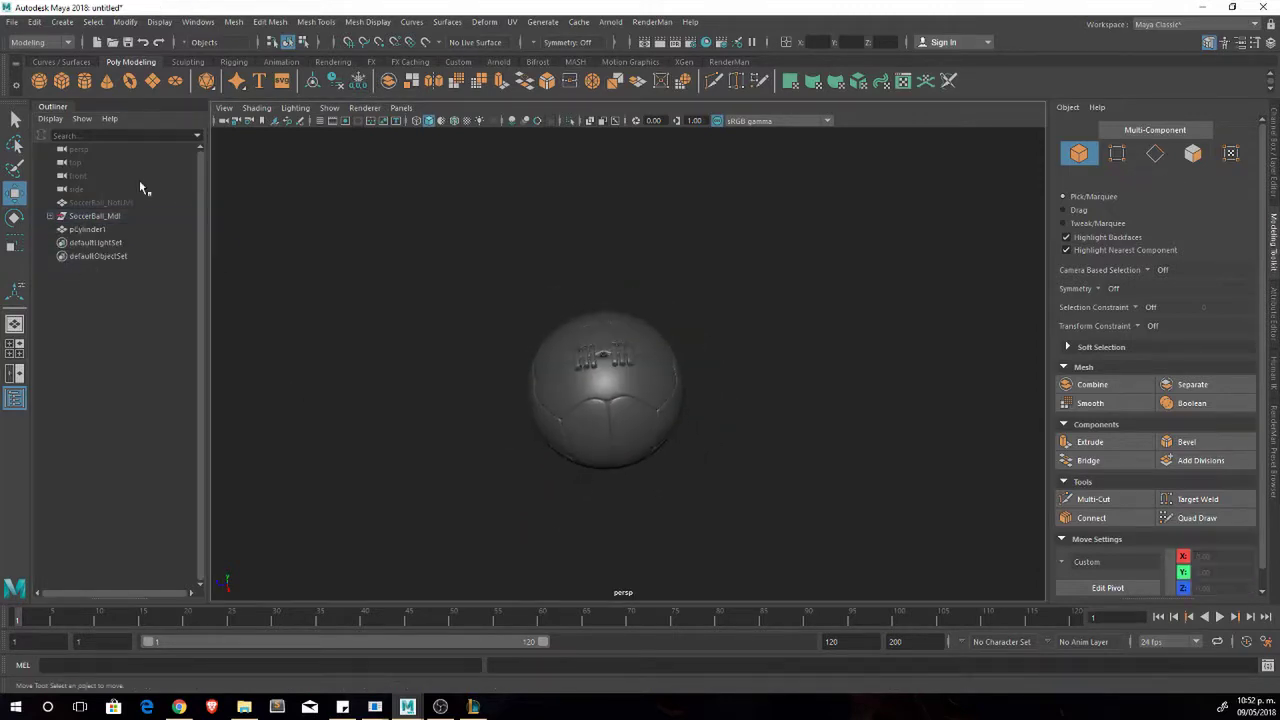
pyautogui.moveTo(677, 440)
pyautogui.keyDown('alt'); pyautogui.mouseDown()
pyautogui.moveTo(586, 374)
pyautogui.moveTo(453, 378)
pyautogui.mouseUp(); pyautogui.keyUp('alt')
# Clone the ball to X 5.02 and set Color ID to Lambert with Random Colors.
pyautogui.keyDown('alt'); pyautogui.moveTo(812, 414); pyautogui.dragTo(413, 324); pyautogui.keyUp('alt')
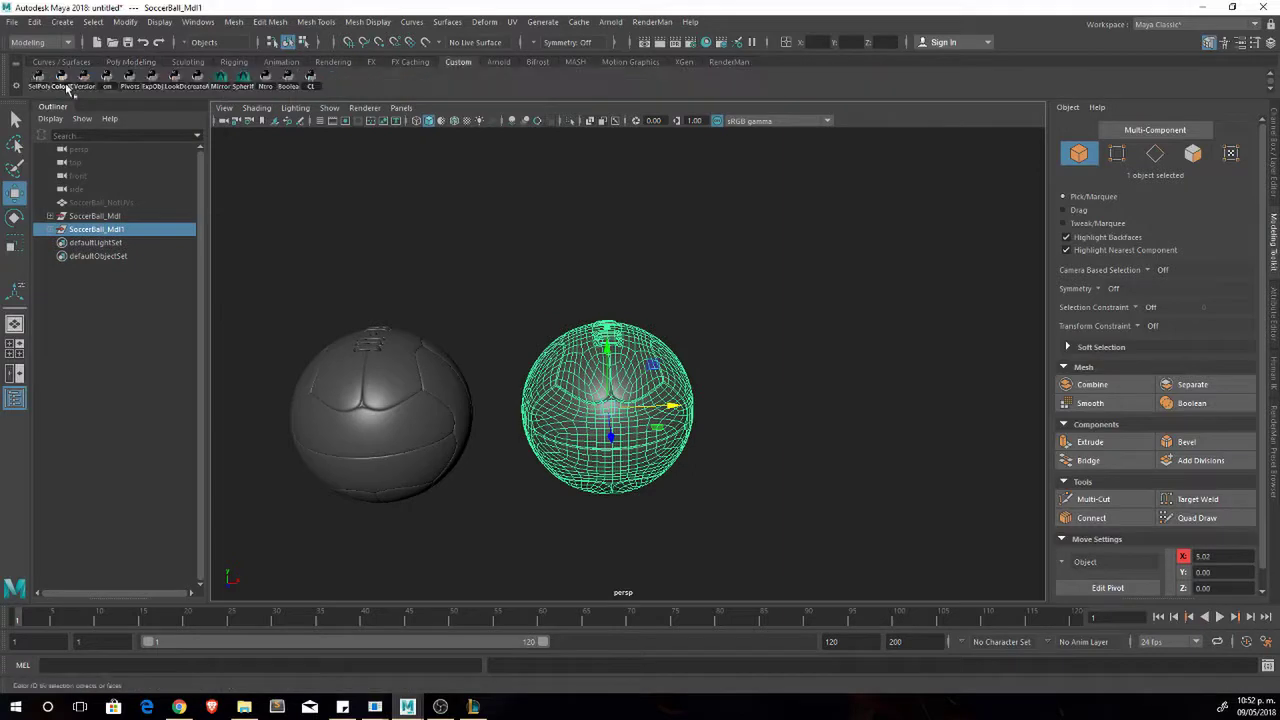
pyautogui.click(67, 86)
pyautogui.click(222, 468)
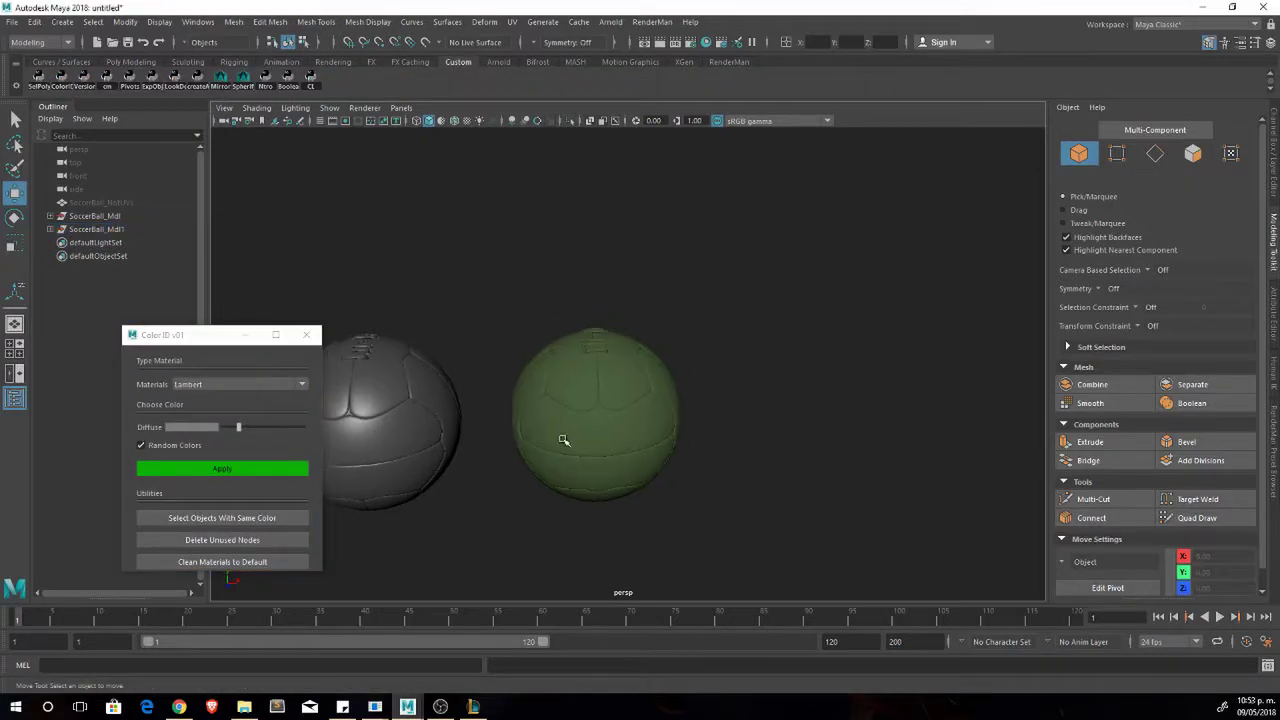
# Apply random colour IDs to the copy, clear the selection and orbit to inspect both balls.
pyautogui.click(245, 479)
pyautogui.moveTo(450, 420)
pyautogui.keyDown('alt'); pyautogui.mouseDown()
pyautogui.moveTo(528, 408)
pyautogui.moveTo(349, 440)
pyautogui.moveTo(563, 427)
pyautogui.mouseUp(); pyautogui.keyUp('alt')
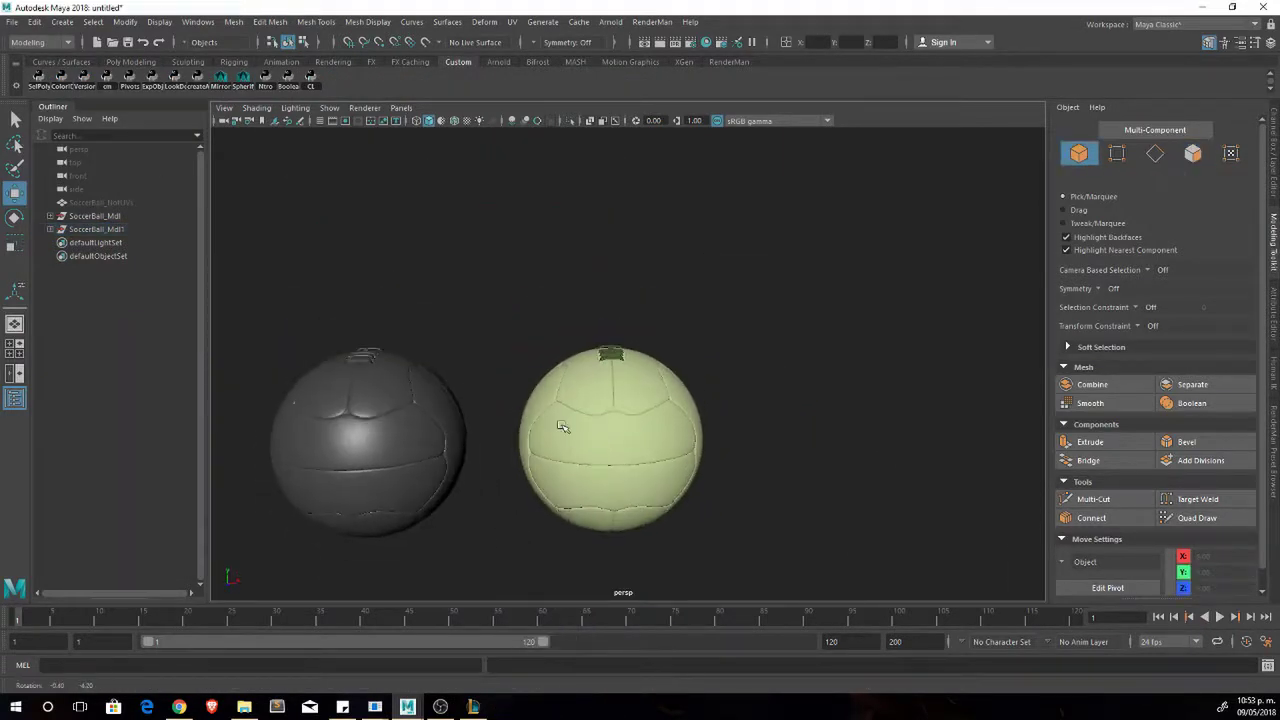
pyautogui.click(616, 540)
pyautogui.moveTo(616, 540)
pyautogui.keyDown('alt'); pyautogui.mouseDown()
pyautogui.moveTo(629, 514)
pyautogui.moveTo(543, 537)
pyautogui.mouseUp(); pyautogui.keyUp('alt')
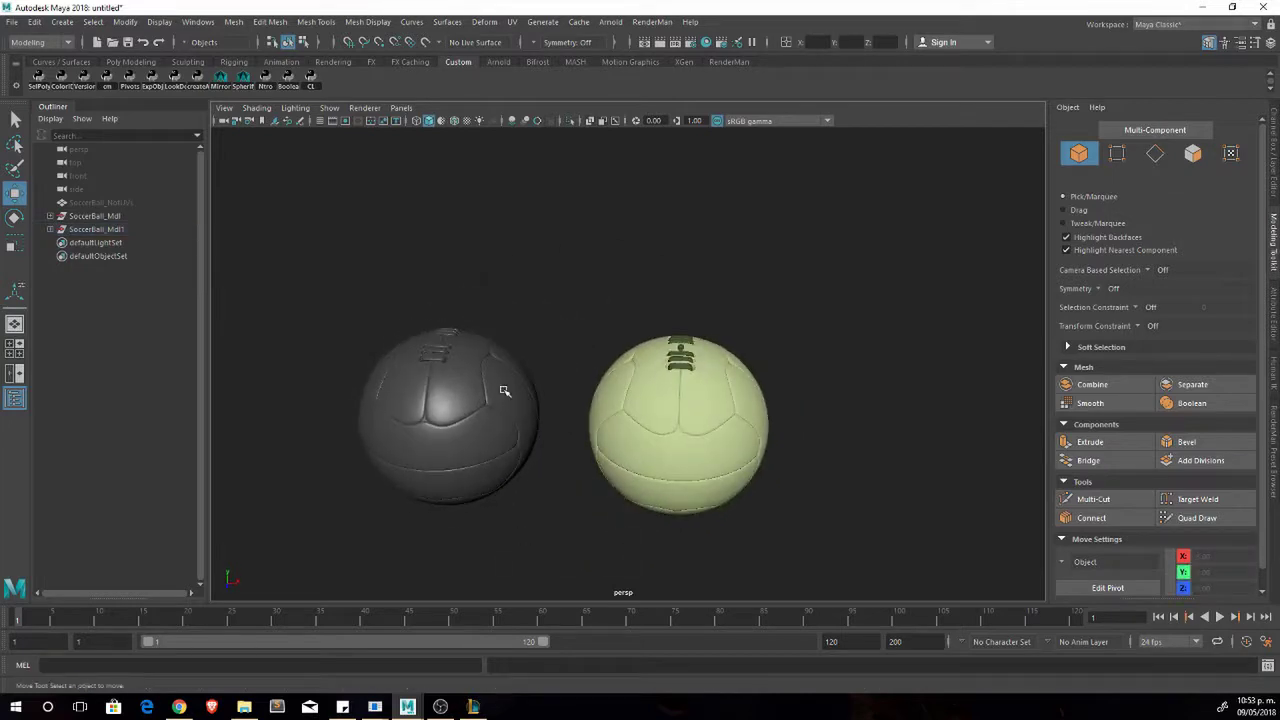
pyautogui.moveTo(671, 443)
pyautogui.keyDown('alt'); pyautogui.mouseDown()
pyautogui.moveTo(557, 423)
pyautogui.moveTo(575, 469)
pyautogui.moveTo(585, 420)
pyautogui.moveTo(517, 403)
pyautogui.moveTo(590, 423)
pyautogui.moveTo(357, 403)
pyautogui.mouseUp(); pyautogui.keyUp('alt')
# Save the scene as 02_SoccerBall_Tiento_1930_Mdl.mb.
pyautogui.click(11, 21)
pyautogui.click(73, 90)
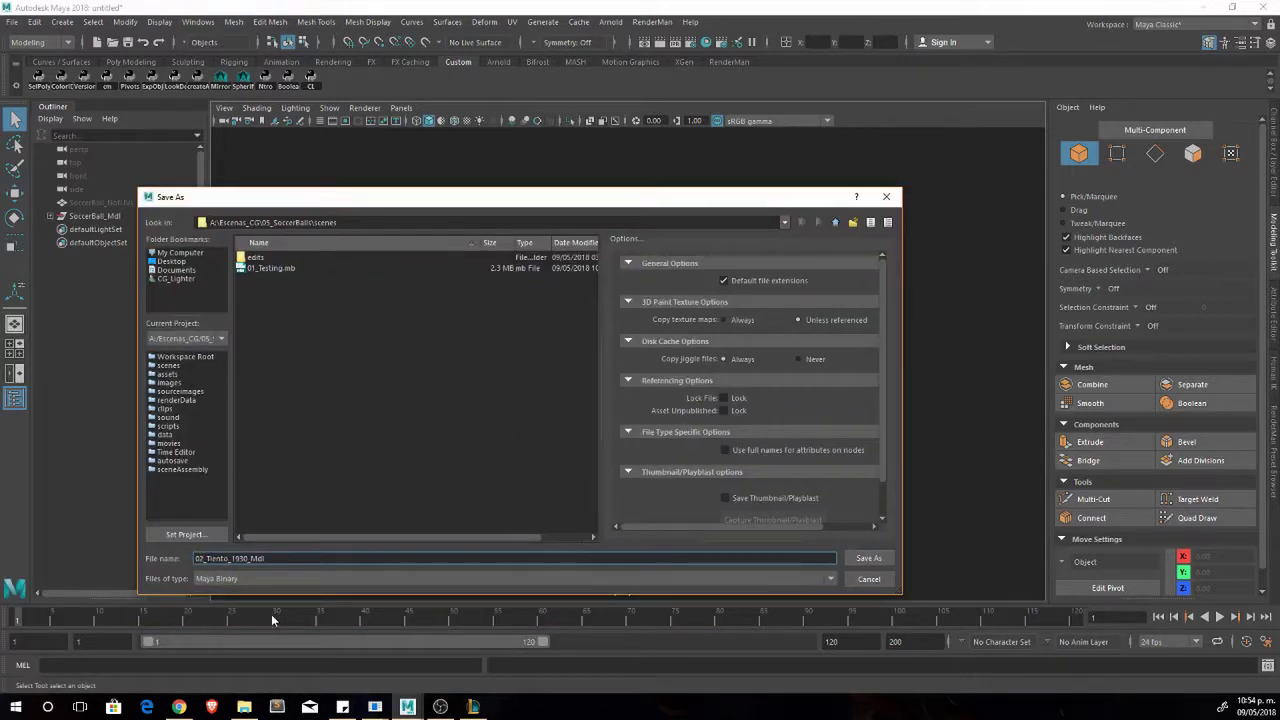
pyautogui.click(869, 562)
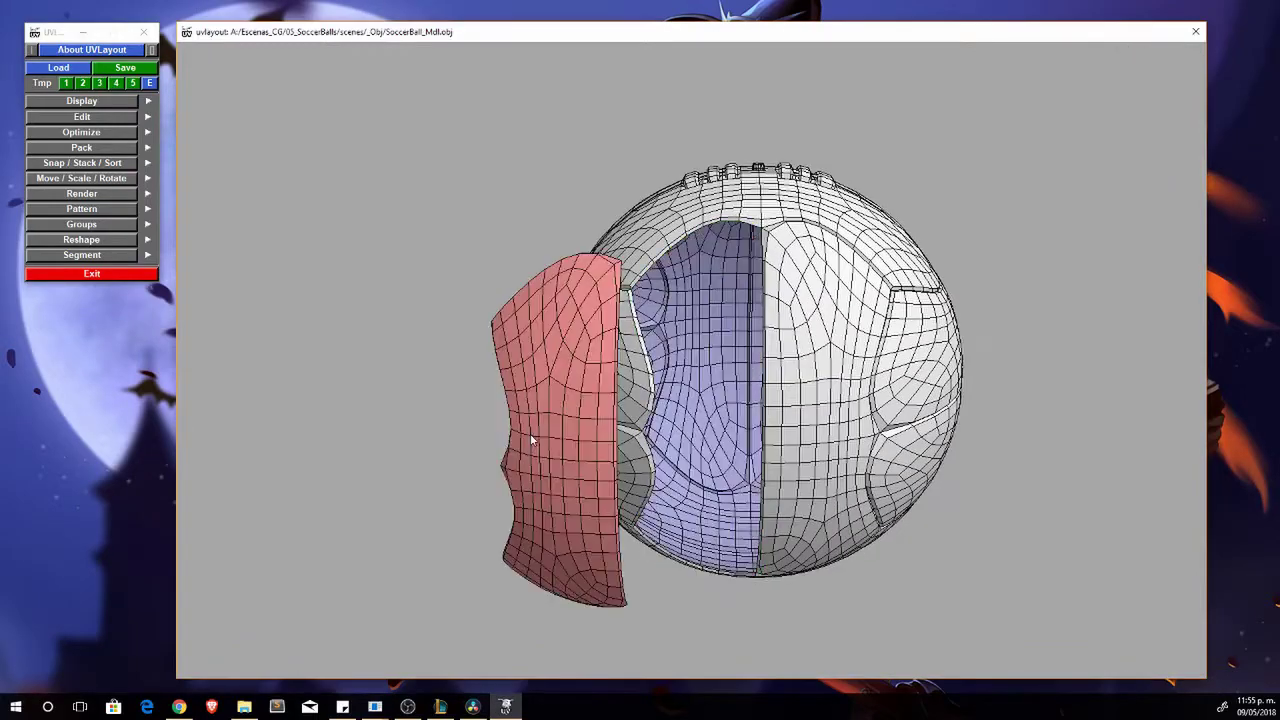
pyautogui.moveTo(960, 368)
pyautogui.keyDown('alt'); pyautogui.mouseDown()
pyautogui.moveTo(686, 374)
pyautogui.moveTo(657, 471)
pyautogui.moveTo(534, 486)
pyautogui.moveTo(505, 357)
pyautogui.mouseUp(); pyautogui.keyUp('alt')
pyautogui.scroll(-3, 534, 486)
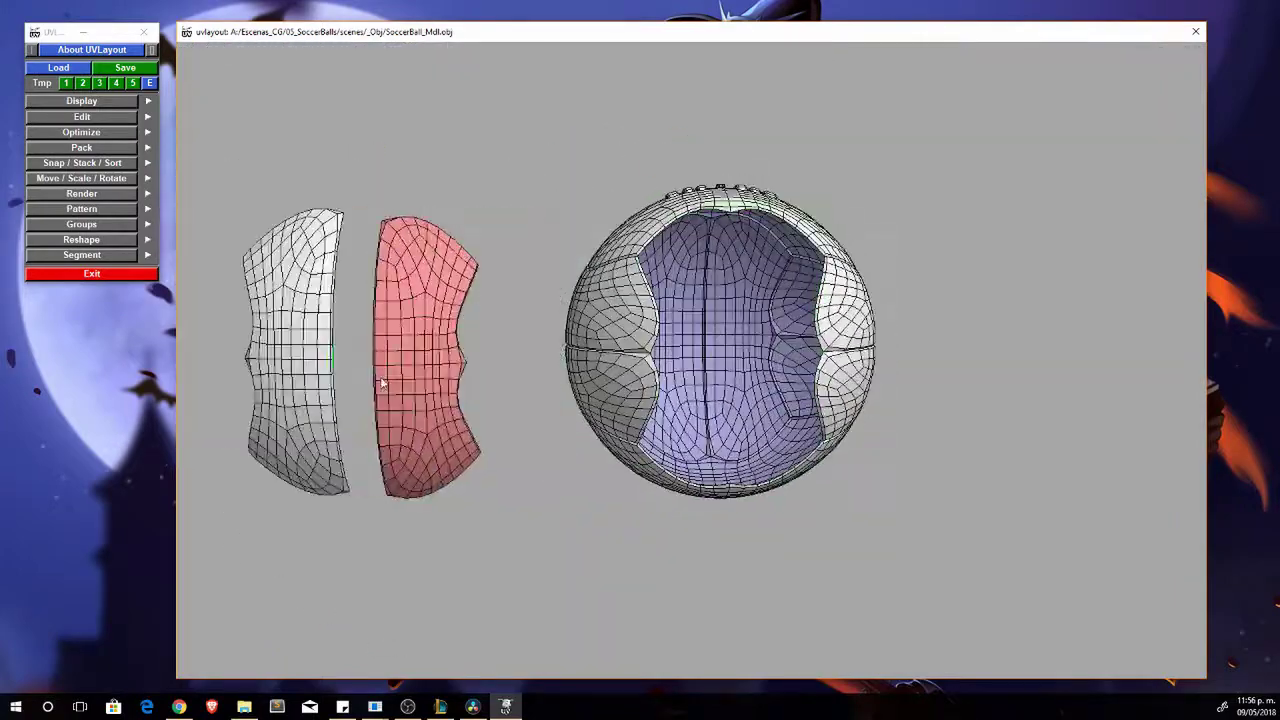
pyautogui.scroll(5, 505, 357)
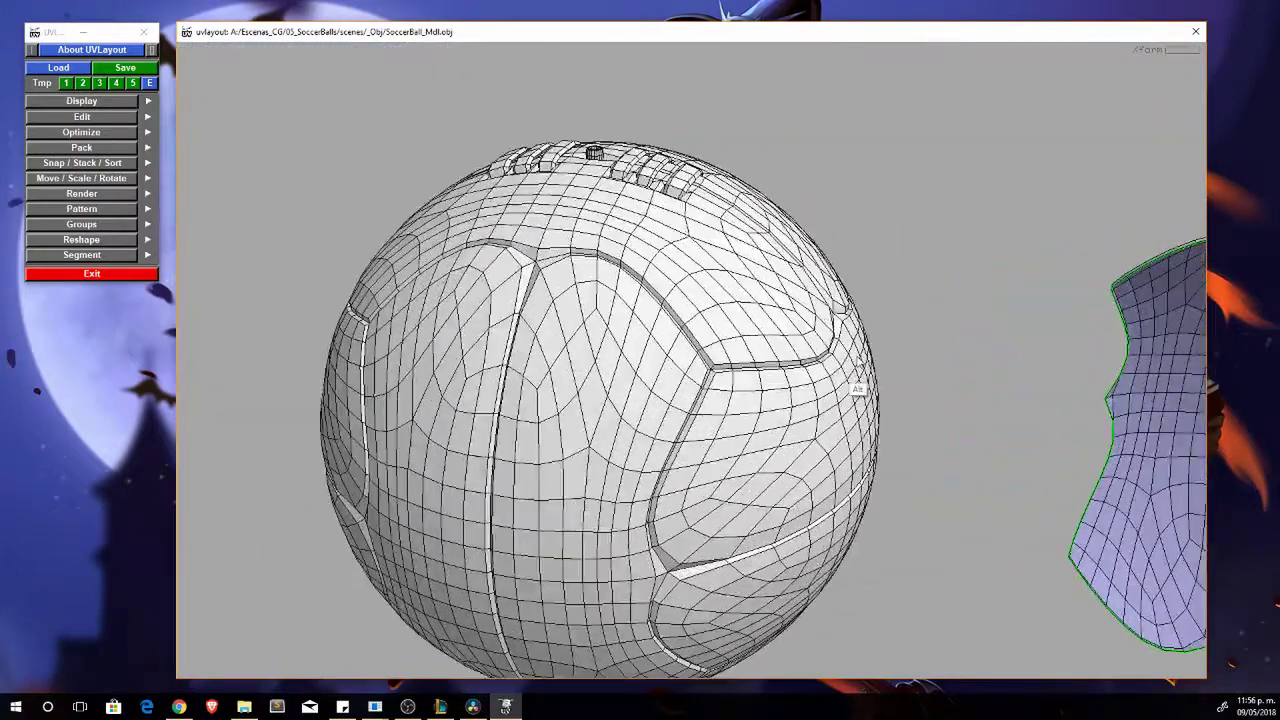
pyautogui.moveTo(713, 414)
pyautogui.keyDown('alt'); pyautogui.mouseDown()
pyautogui.moveTo(638, 465)
pyautogui.moveTo(618, 422)
pyautogui.moveTo(709, 407)
pyautogui.moveTo(710, 470)
pyautogui.moveTo(652, 429)
pyautogui.mouseUp(); pyautogui.keyUp('alt')
pyautogui.scroll(-3, 618, 422)
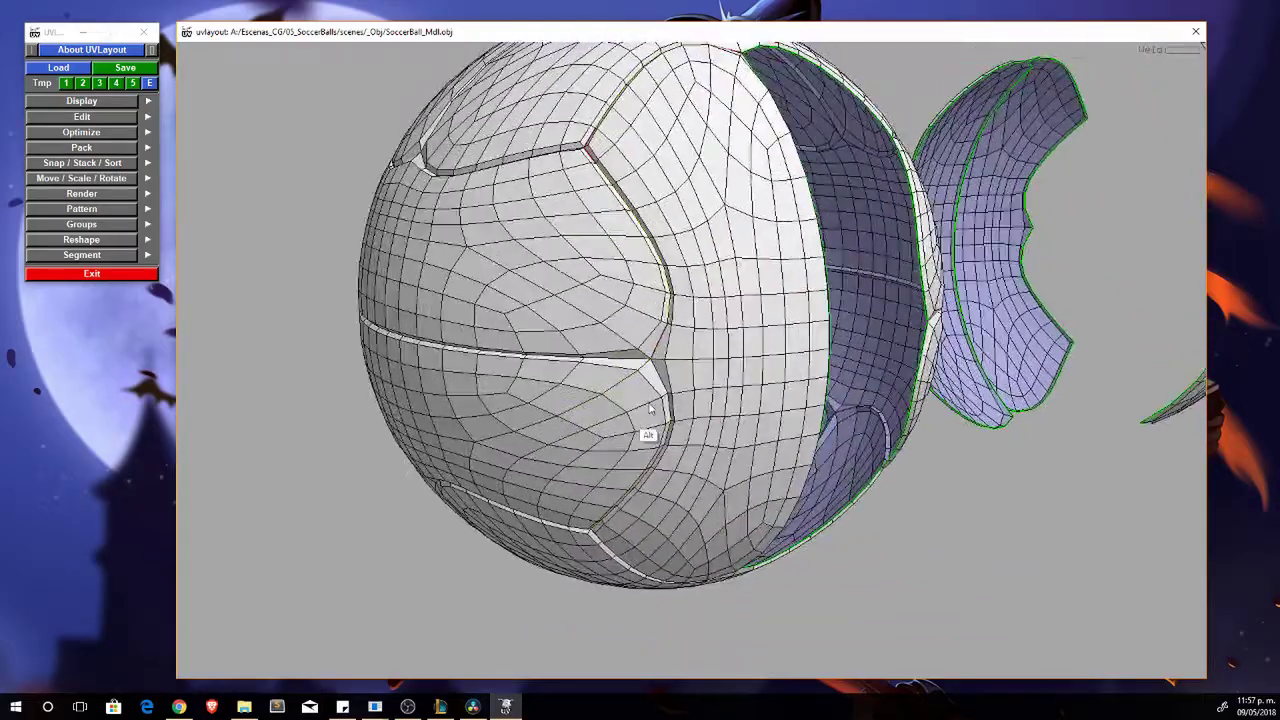
pyautogui.scroll(-3, 531, 429)
pyautogui.moveTo(531, 429)
pyautogui.keyDown('alt'); pyautogui.mouseDown()
pyautogui.moveTo(492, 390)
pyautogui.moveTo(740, 463)
pyautogui.moveTo(823, 434)
pyautogui.moveTo(607, 430)
pyautogui.mouseUp(); pyautogui.keyUp('alt')
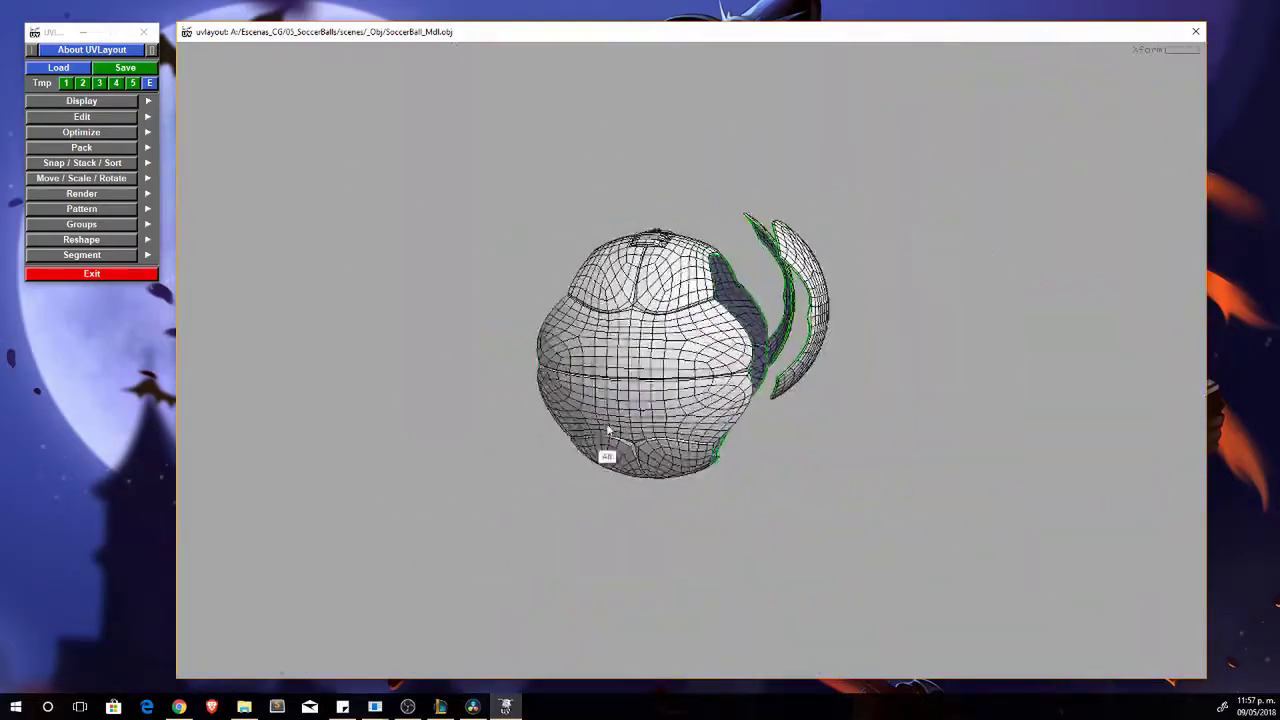
pyautogui.moveTo(651, 438)
pyautogui.keyDown('alt'); pyautogui.mouseDown(button='right')
pyautogui.moveTo(551, 371)
pyautogui.moveTo(529, 414)
pyautogui.mouseUp(button='right'); pyautogui.keyUp('alt')
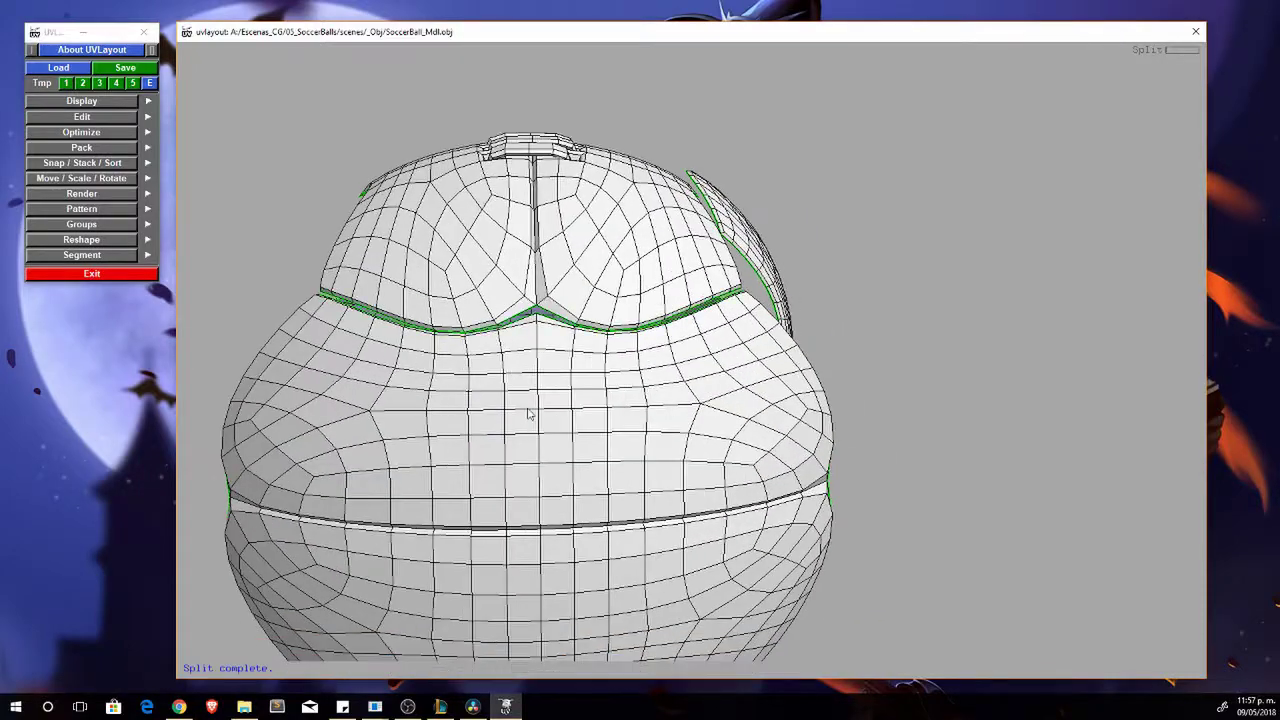
pyautogui.moveTo(529, 414)
pyautogui.keyDown('alt'); pyautogui.mouseDown()
pyautogui.moveTo(606, 408)
pyautogui.moveTo(620, 437)
pyautogui.mouseUp(); pyautogui.keyUp('alt')
pyautogui.moveTo(620, 437)
pyautogui.keyDown('alt'); pyautogui.mouseDown(button='right')
pyautogui.moveTo(657, 449)
pyautogui.moveTo(500, 429)
pyautogui.moveTo(594, 434)
pyautogui.mouseUp(button='right'); pyautogui.keyUp('alt')
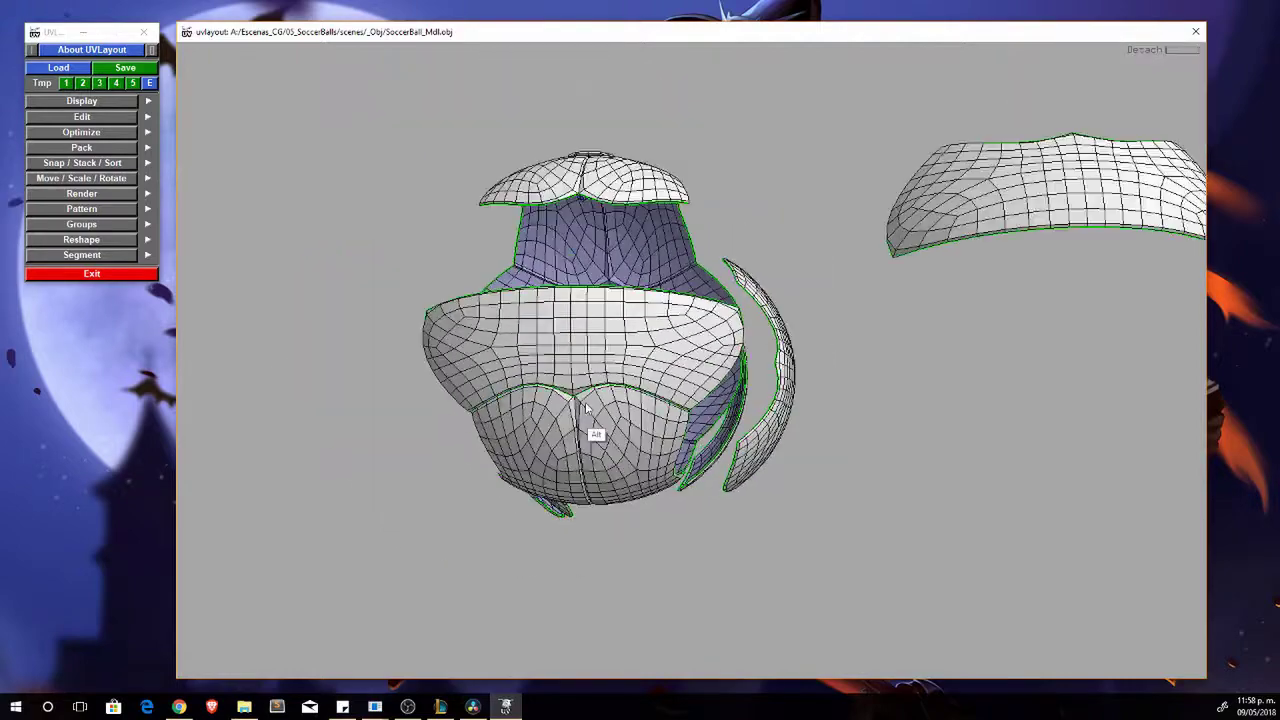
pyautogui.keyDown('alt'); pyautogui.moveTo(594, 434); pyautogui.dragTo(850, 440); pyautogui.keyUp('alt')
pyautogui.keyDown('alt'); pyautogui.moveTo(850, 440); pyautogui.dragTo(731, 352, button='right'); pyautogui.keyUp('alt')
pyautogui.keyDown('alt'); pyautogui.moveTo(731, 352); pyautogui.dragTo(650, 470); pyautogui.keyUp('alt')
pyautogui.keyDown('alt'); pyautogui.moveTo(765, 455); pyautogui.dragTo(700, 500, button='right'); pyautogui.keyUp('alt')
pyautogui.keyDown('alt'); pyautogui.moveTo(700, 500); pyautogui.dragTo(400, 400); pyautogui.keyUp('alt')
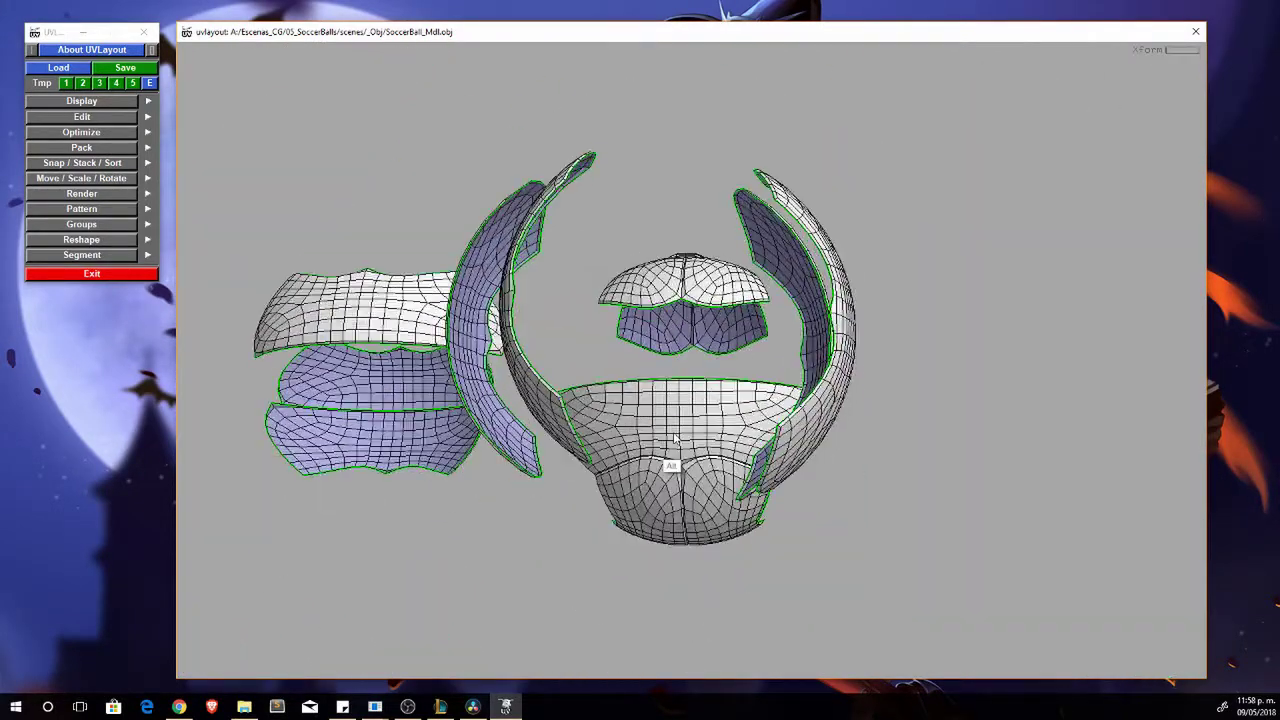
pyautogui.moveTo(400, 400)
pyautogui.keyDown('alt'); pyautogui.mouseDown(button='right')
pyautogui.moveTo(187, 352)
pyautogui.moveTo(543, 457)
pyautogui.mouseUp(button='right'); pyautogui.keyUp('alt')
pyautogui.keyDown('alt'); pyautogui.moveTo(543, 457); pyautogui.dragTo(677, 380); pyautogui.keyUp('alt')
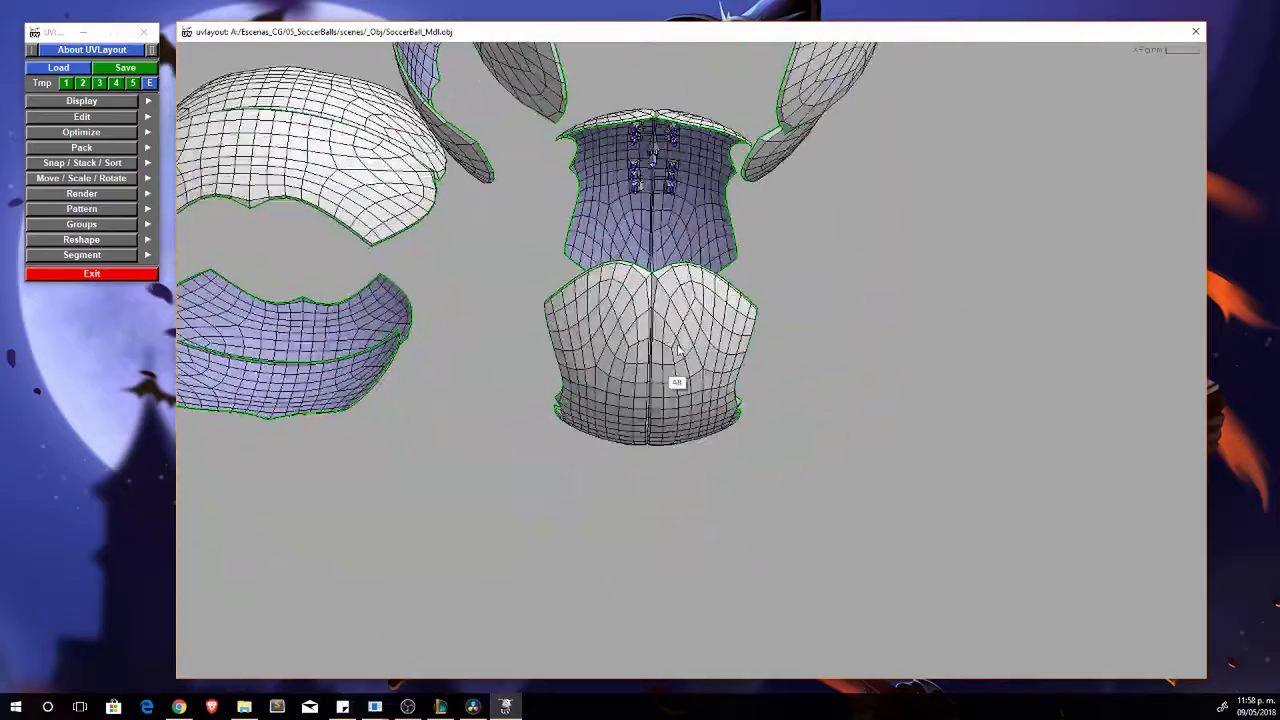
pyautogui.keyDown('alt'); pyautogui.moveTo(677, 380); pyautogui.dragTo(714, 357, button='right'); pyautogui.keyUp('alt')
pyautogui.moveTo(714, 357)
pyautogui.keyDown('alt'); pyautogui.mouseDown()
pyautogui.moveTo(778, 320)
pyautogui.moveTo(746, 388)
pyautogui.mouseUp(); pyautogui.keyUp('alt')
pyautogui.moveTo(746, 388)
pyautogui.keyDown('alt'); pyautogui.mouseDown(button='right')
pyautogui.moveTo(686, 373)
pyautogui.moveTo(660, 398)
pyautogui.moveTo(680, 429)
pyautogui.moveTo(634, 423)
pyautogui.moveTo(690, 400)
pyautogui.mouseUp(button='right'); pyautogui.keyUp('alt')
pyautogui.keyDown('alt'); pyautogui.moveTo(690, 400); pyautogui.dragTo(706, 393); pyautogui.keyUp('alt')
pyautogui.keyDown('alt'); pyautogui.moveTo(706, 393); pyautogui.dragTo(737, 406, button='right'); pyautogui.keyUp('alt')
pyautogui.keyDown('alt'); pyautogui.moveTo(737, 406); pyautogui.dragTo(700, 380); pyautogui.keyUp('alt')
pyautogui.keyDown('alt'); pyautogui.moveTo(700, 380); pyautogui.dragTo(720, 360, button='right'); pyautogui.keyUp('alt')
pyautogui.moveTo(505, 317)
pyautogui.keyDown('alt'); pyautogui.mouseDown()
pyautogui.moveTo(560, 417)
pyautogui.moveTo(551, 406)
pyautogui.mouseUp(); pyautogui.keyUp('alt')
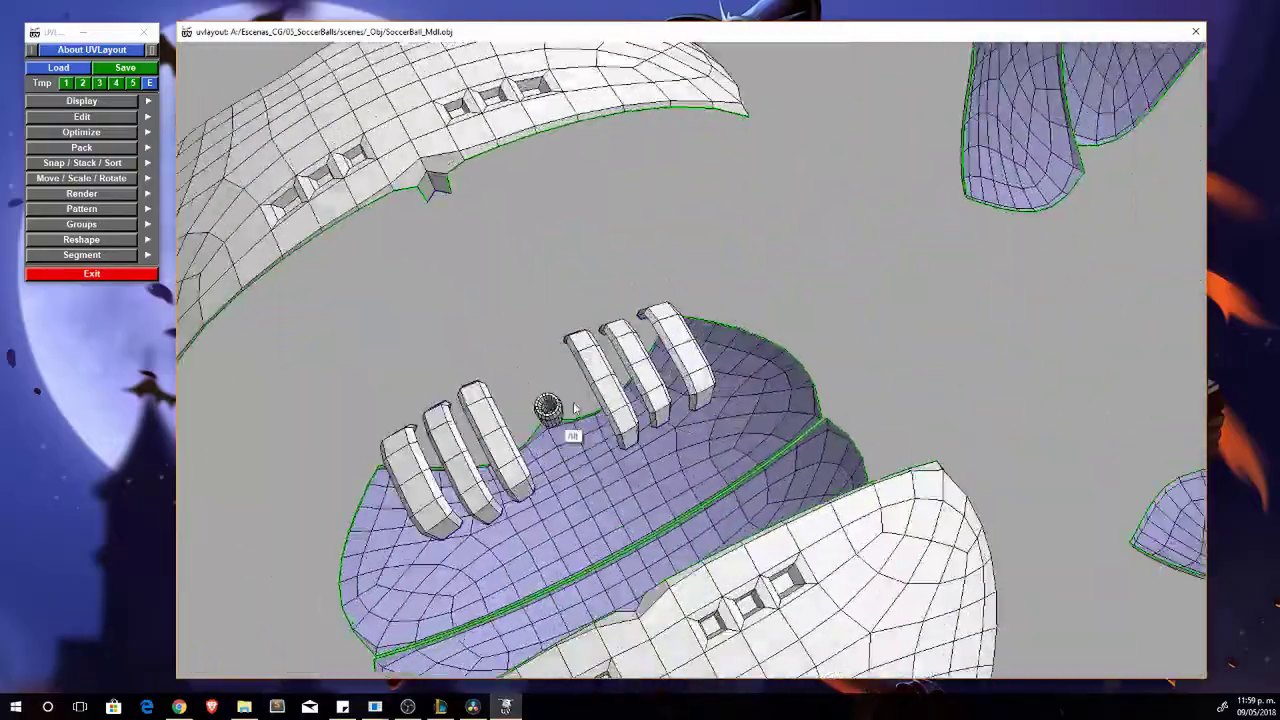
pyautogui.keyDown('alt'); pyautogui.moveTo(551, 406); pyautogui.dragTo(686, 352, button='right'); pyautogui.keyUp('alt')
pyautogui.moveTo(686, 352)
pyautogui.keyDown('alt'); pyautogui.mouseDown()
pyautogui.moveTo(790, 366)
pyautogui.moveTo(530, 256)
pyautogui.mouseUp(); pyautogui.keyUp('alt')
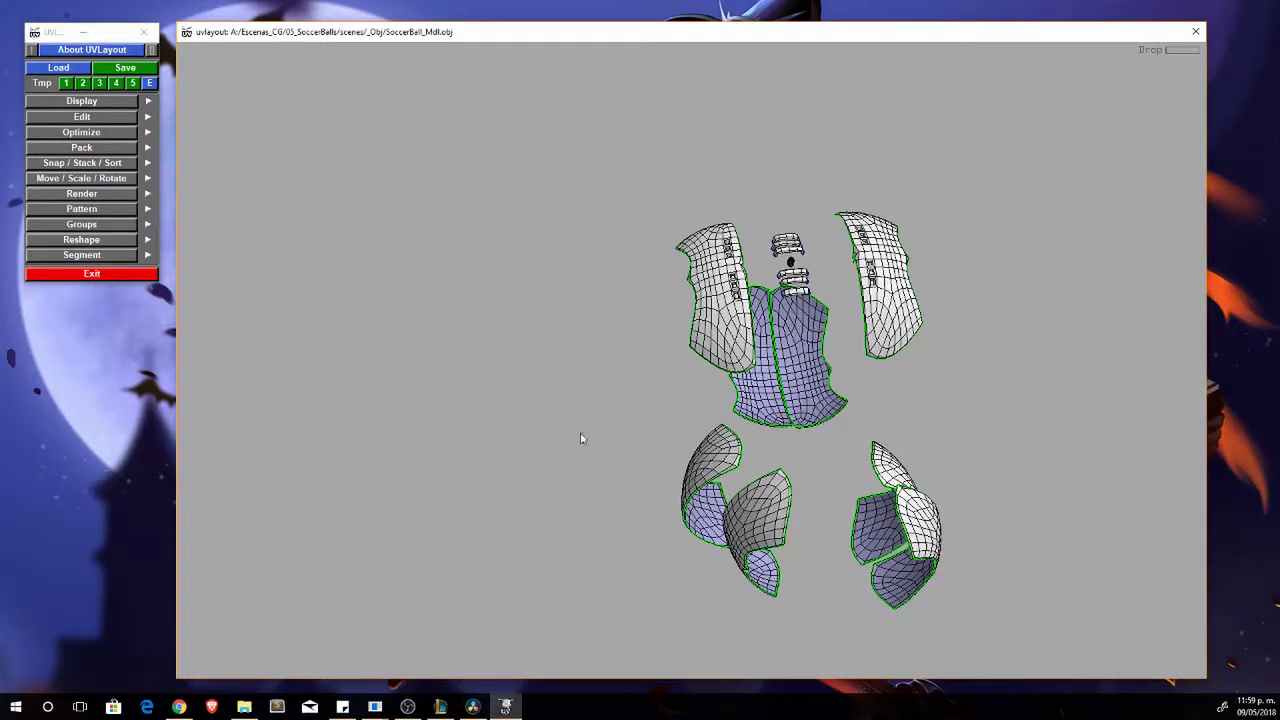
# Stack the four wide shells vertically in the flat UV layout.
pyautogui.press('1')
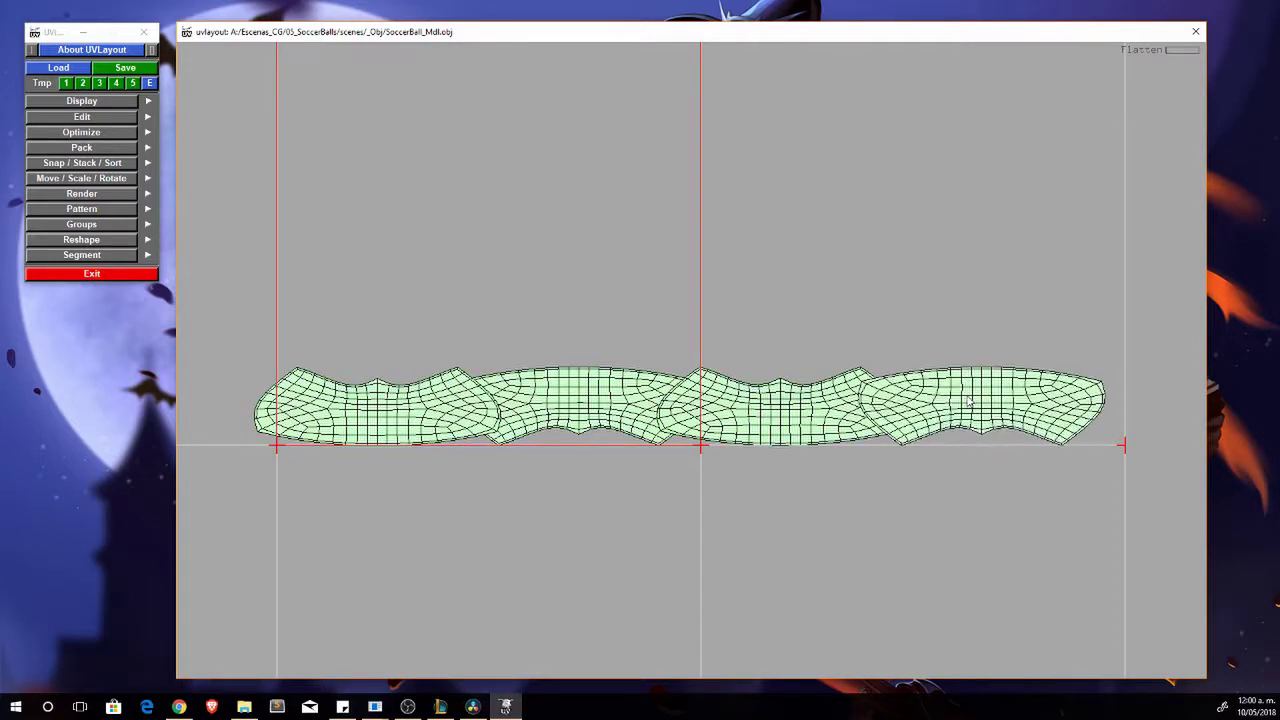
pyautogui.press('p')
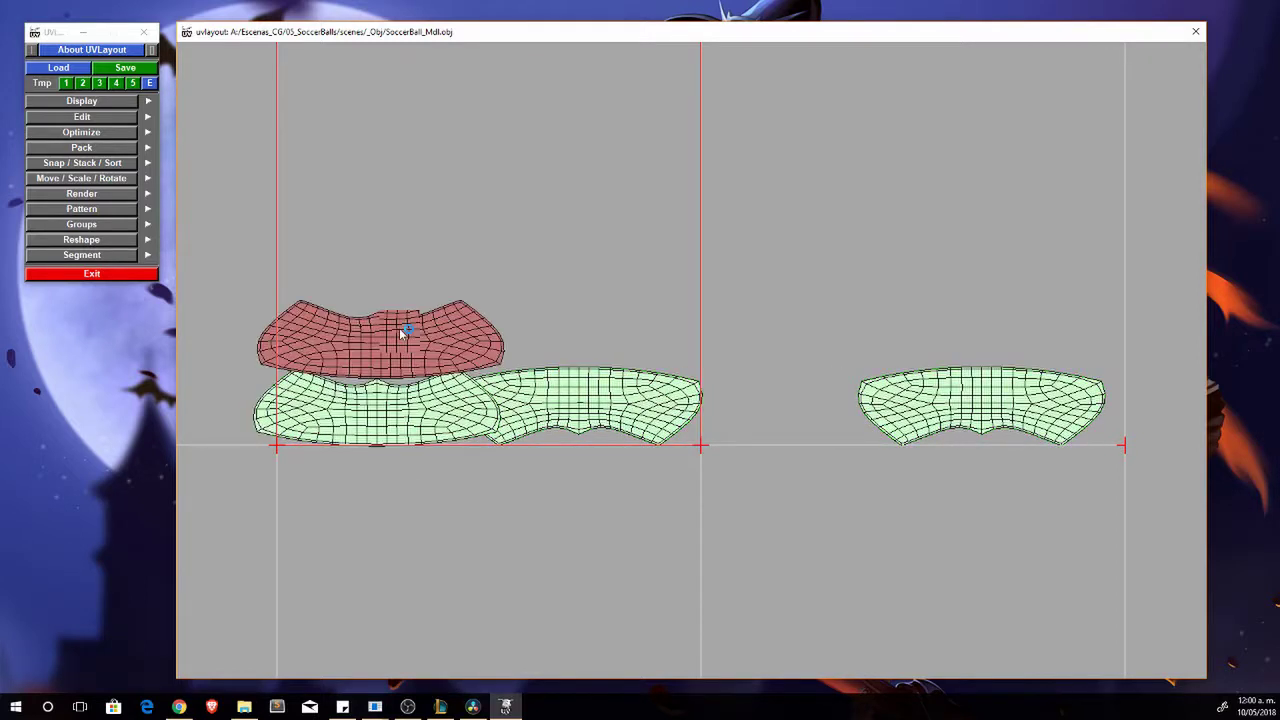
pyautogui.press('2')
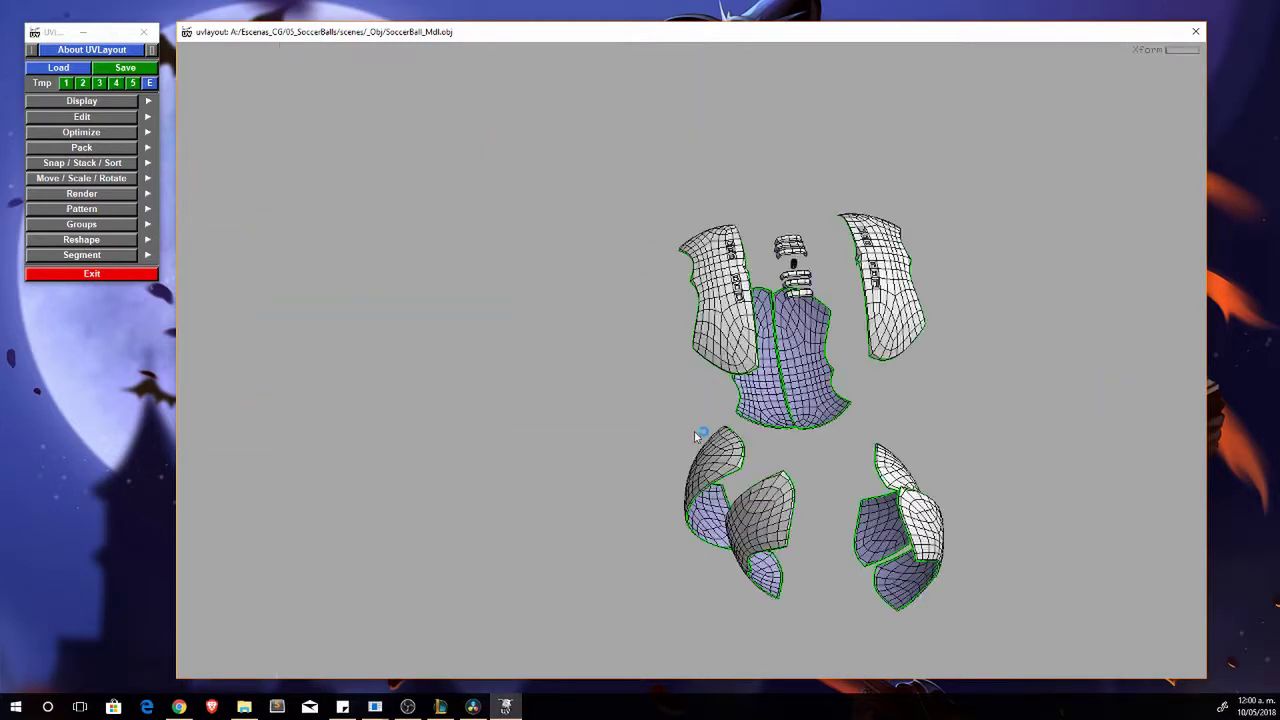
pyautogui.press('d')
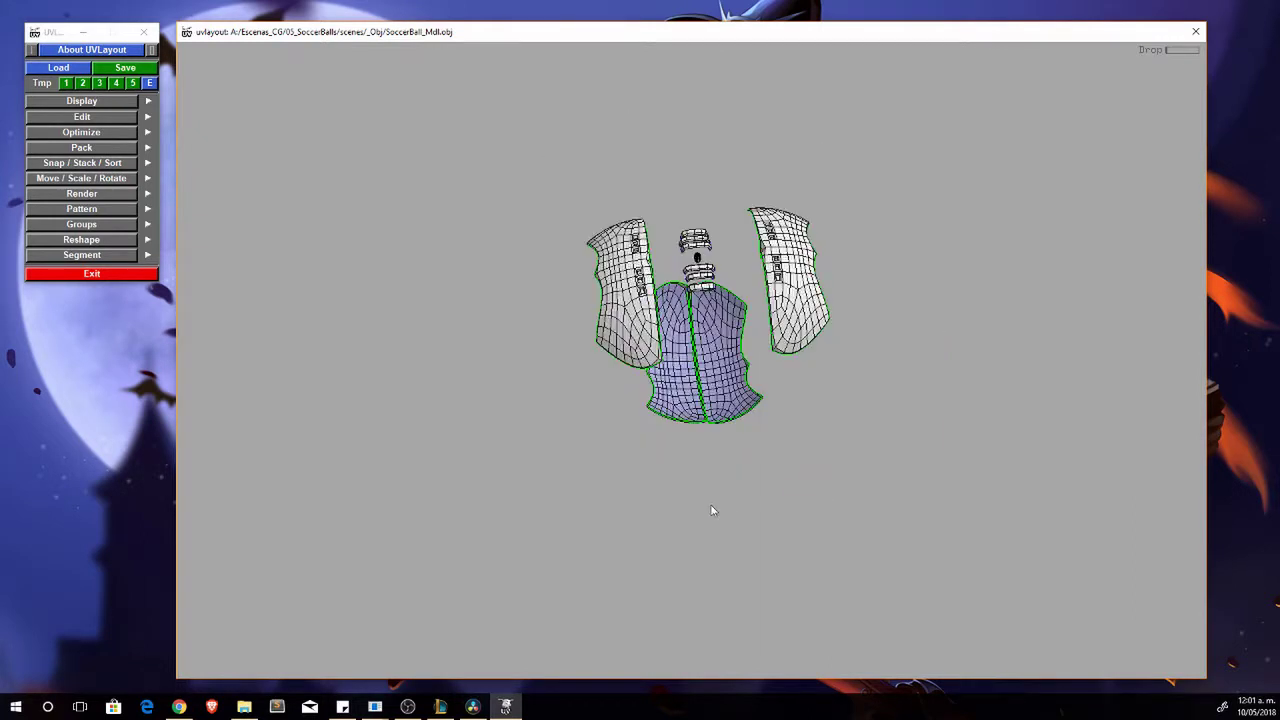
# Flatten the remaining grey shells and move the four narrow shells aside.
pyautogui.press('1')
pyautogui.press('f')
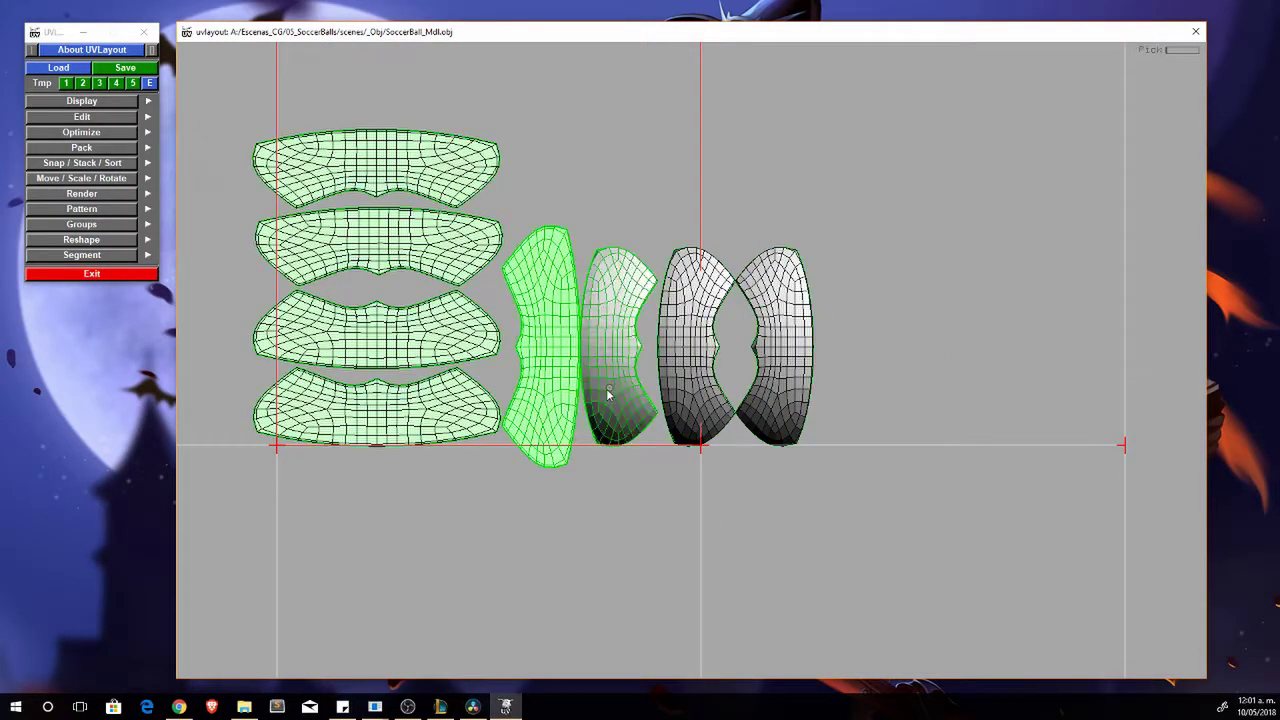
pyautogui.press('f')
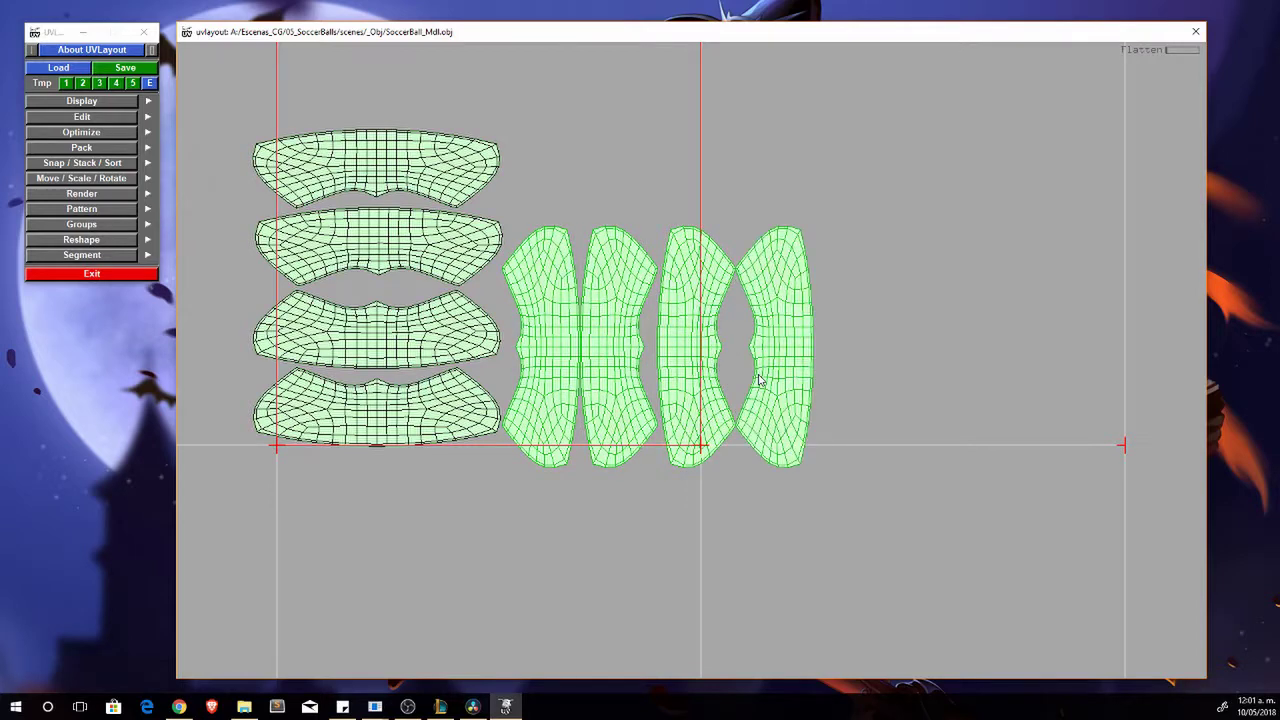
pyautogui.press('2')
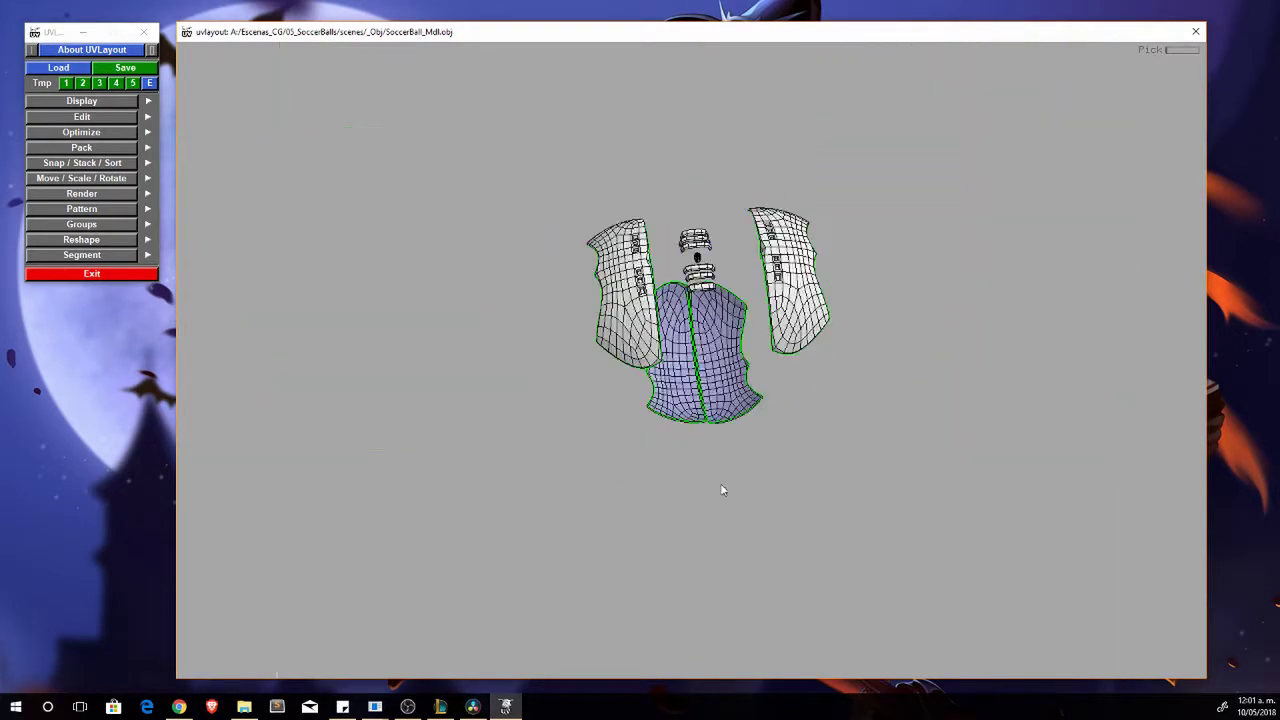
pyautogui.keyDown('alt'); pyautogui.moveTo(720, 491); pyautogui.dragTo(616, 491); pyautogui.keyUp('alt')
pyautogui.press('1')
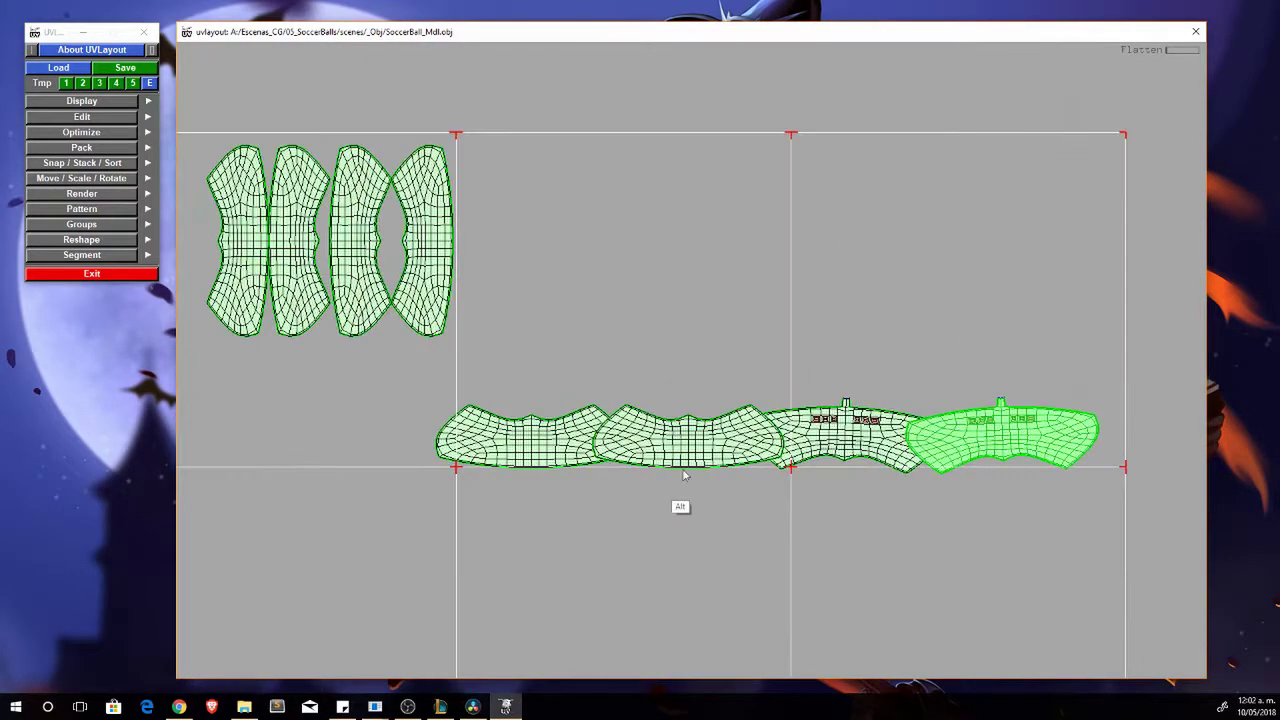
# Stack the last wide shells onto the middle stack and bring the remaining strap pieces into view.
pyautogui.press('s')
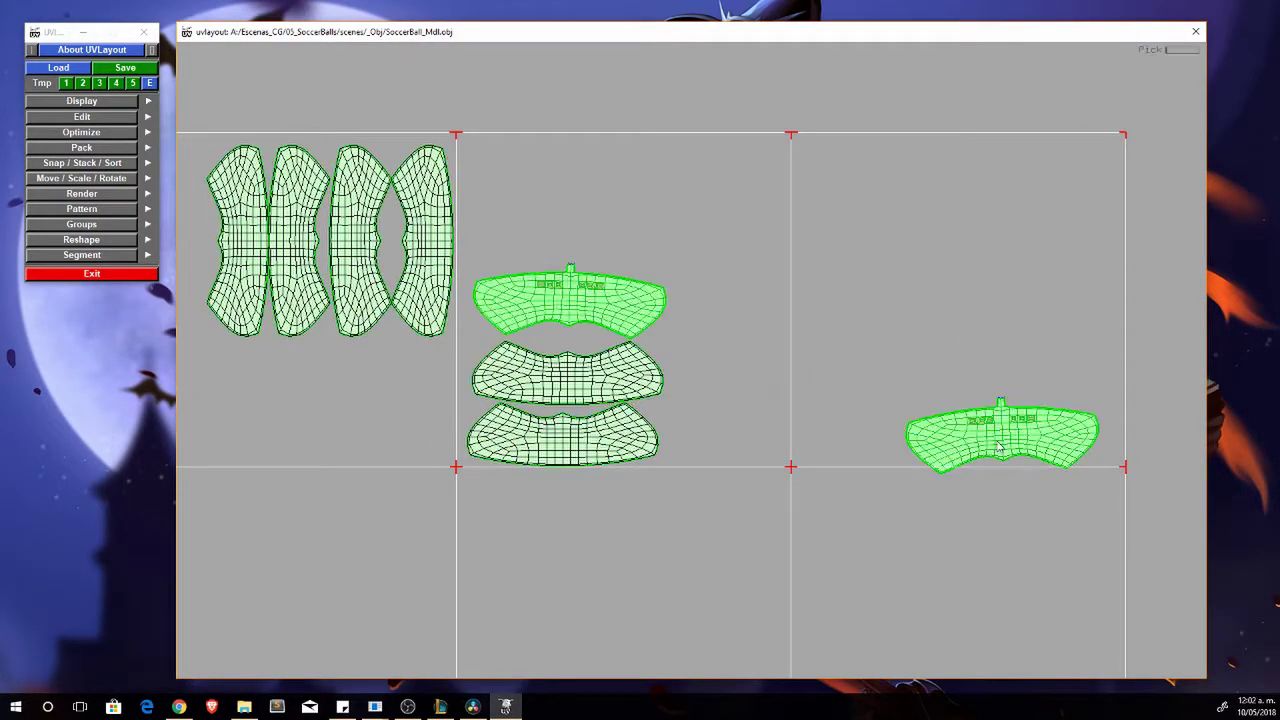
pyautogui.press('s')
pyautogui.press('3')
pyautogui.moveTo(640, 290); pyautogui.dragTo(835, 398)
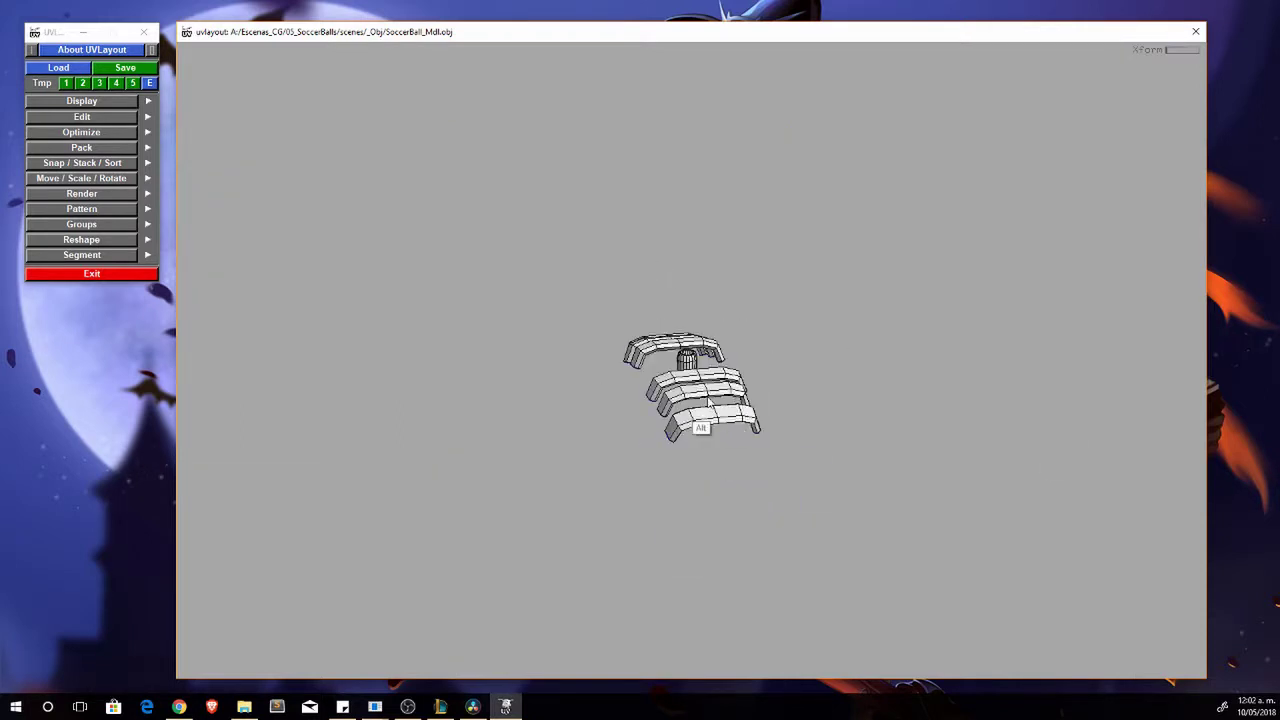
pyautogui.moveTo(752, 432)
pyautogui.mouseDown()
pyautogui.moveTo(580, 443)
pyautogui.moveTo(666, 424)
pyautogui.moveTo(560, 430)
pyautogui.moveTo(486, 414)
pyautogui.moveTo(591, 428)
pyautogui.mouseUp()
# Drop the strap pieces into the UV layout and flatten them into small shells.
pyautogui.press('d')
pyautogui.scroll(5, 700, 426)
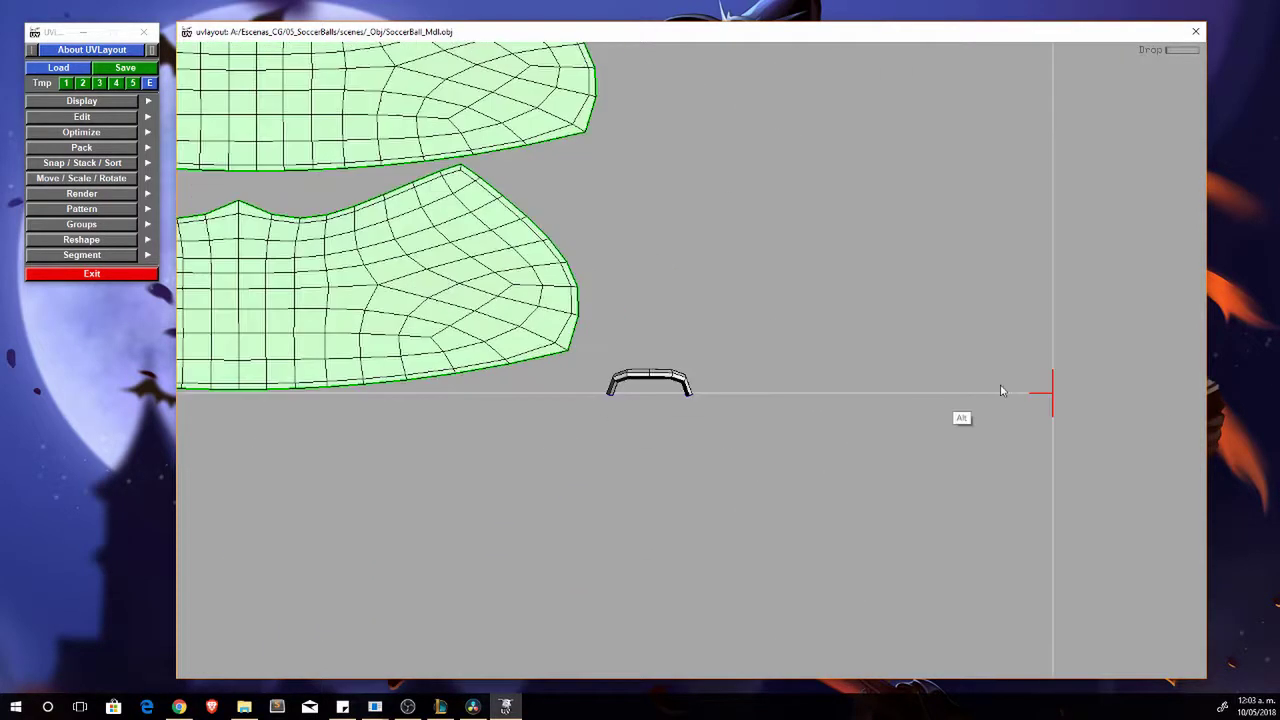
pyautogui.press('b')
pyautogui.press('3')
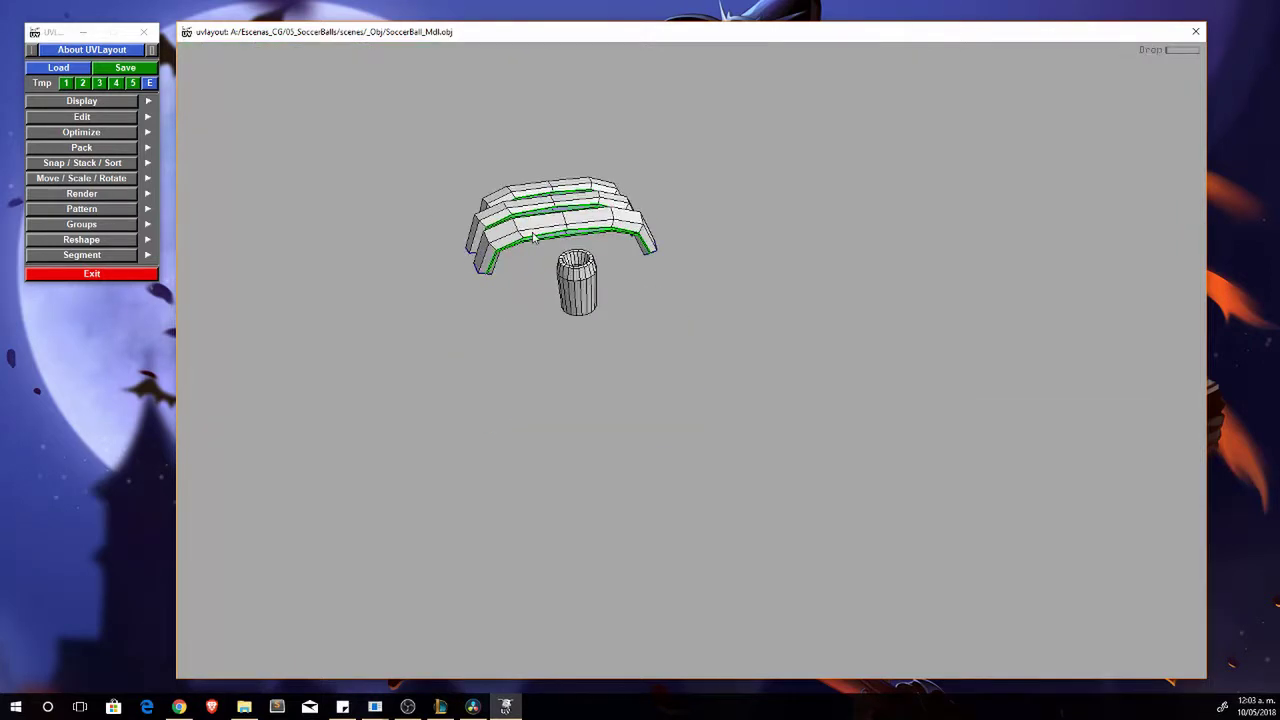
pyautogui.press('2')
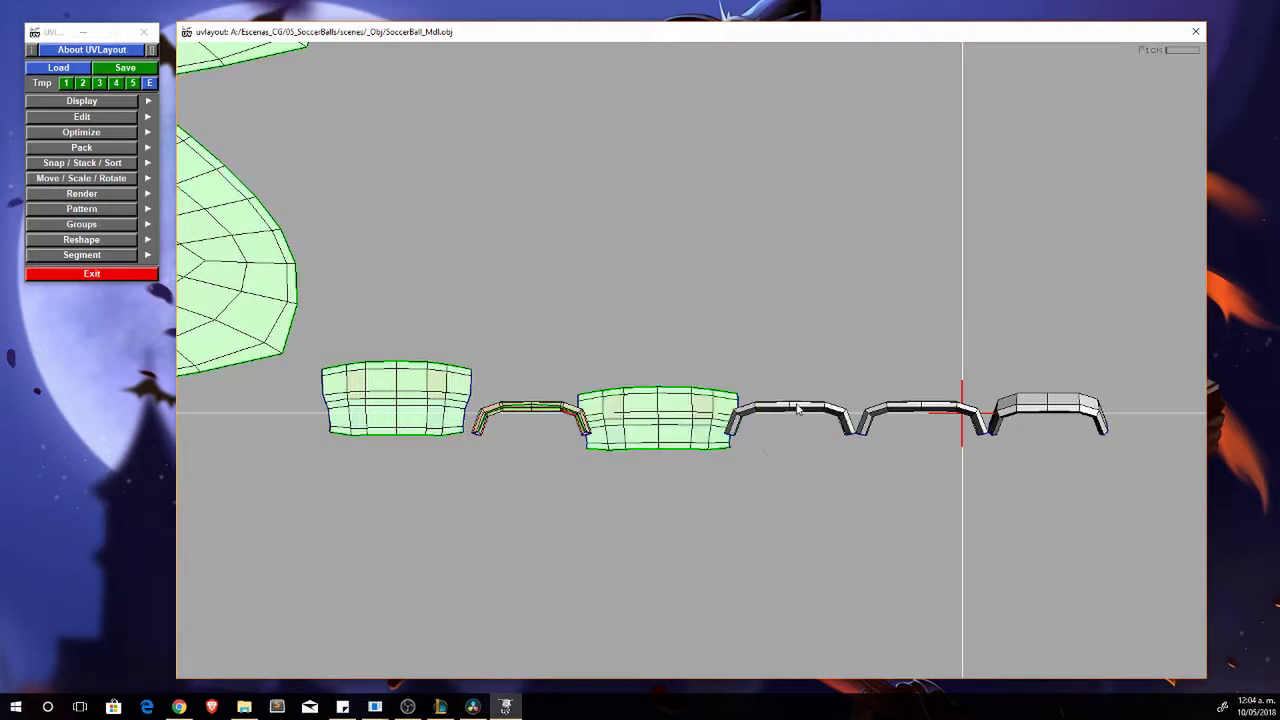
pyautogui.press('f')
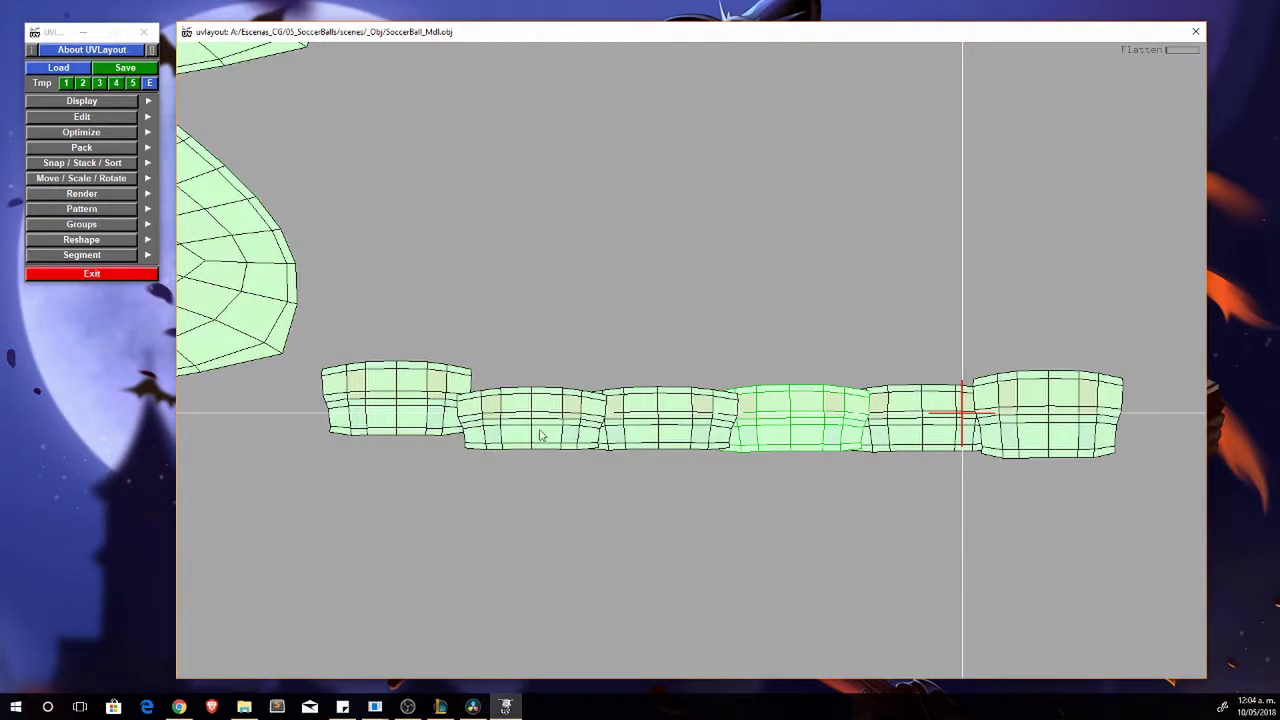
pyautogui.scroll(-3, 808, 432)
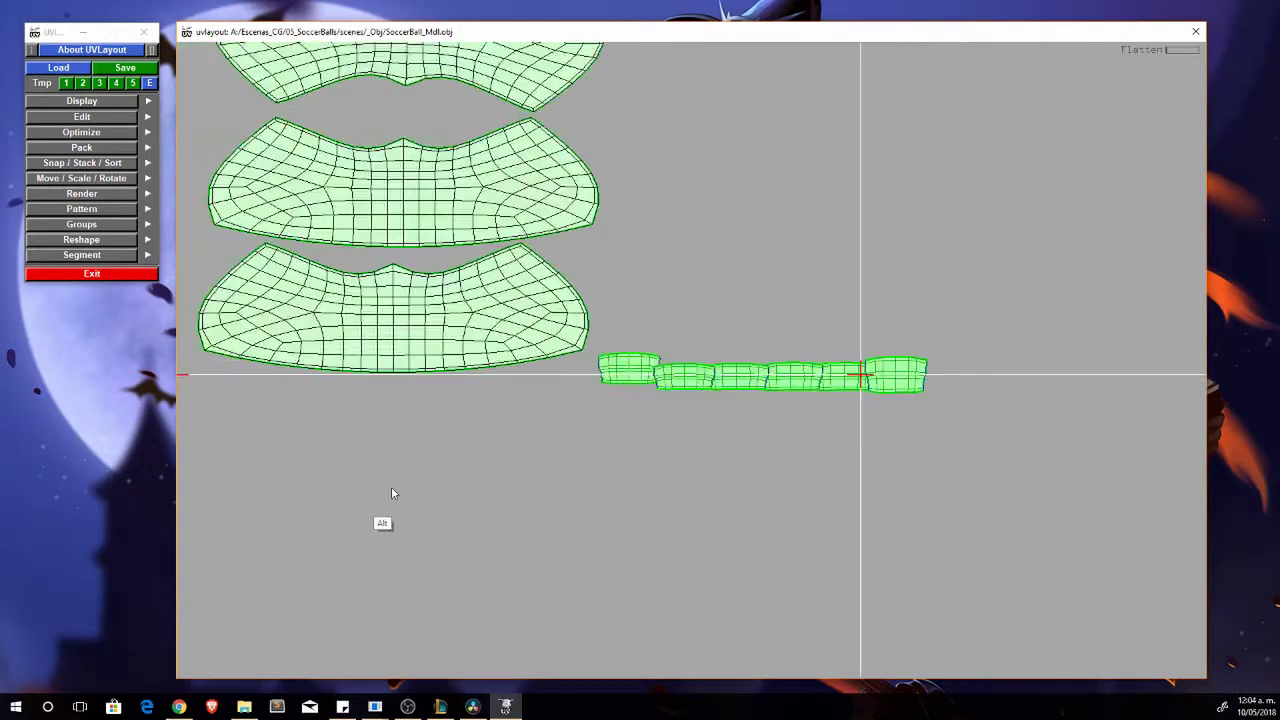
pyautogui.scroll(-1, 727, 395)
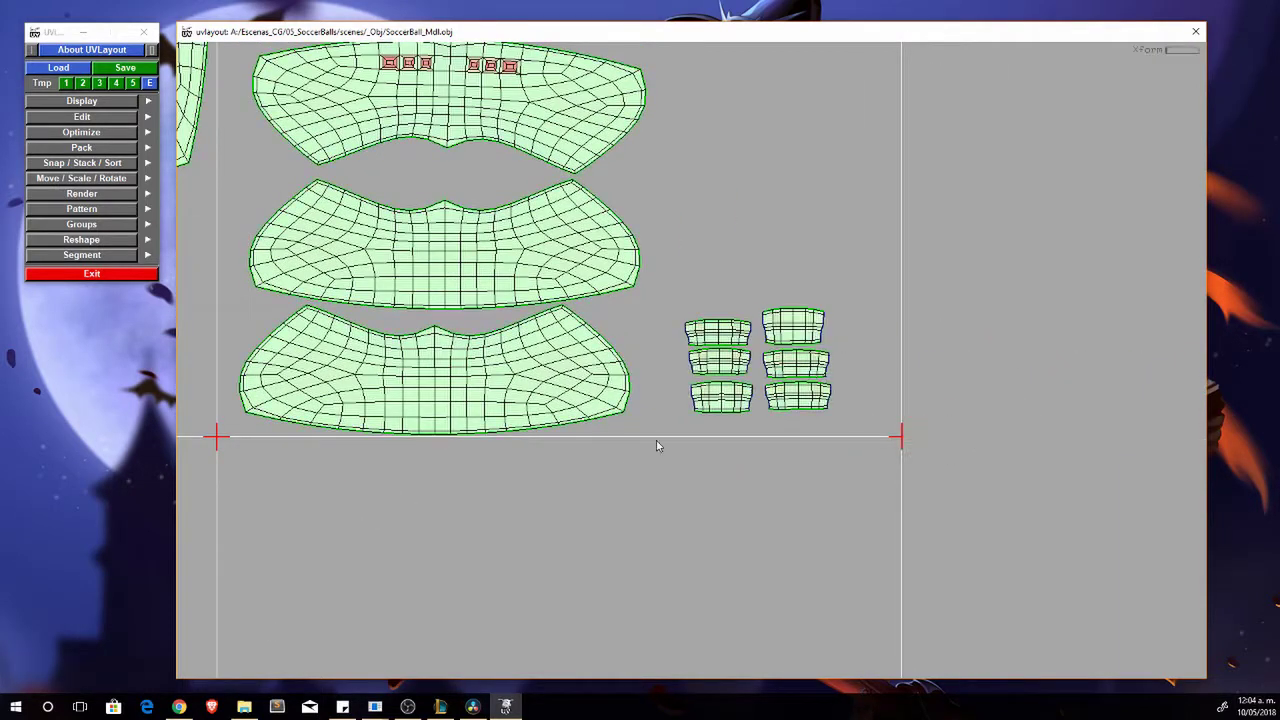
# Drop the valve cylinder, cut its seam and flatten it into its own shell.
pyautogui.press('1')
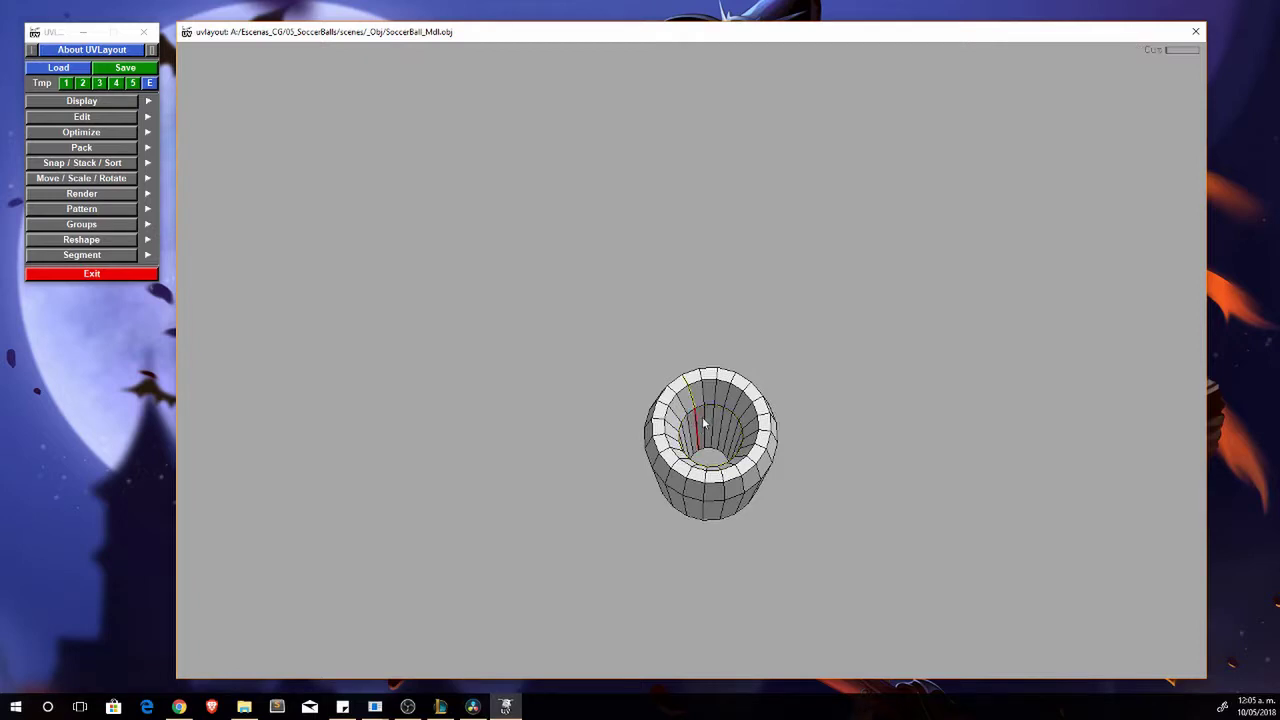
pyautogui.press('d')
pyautogui.press('f')
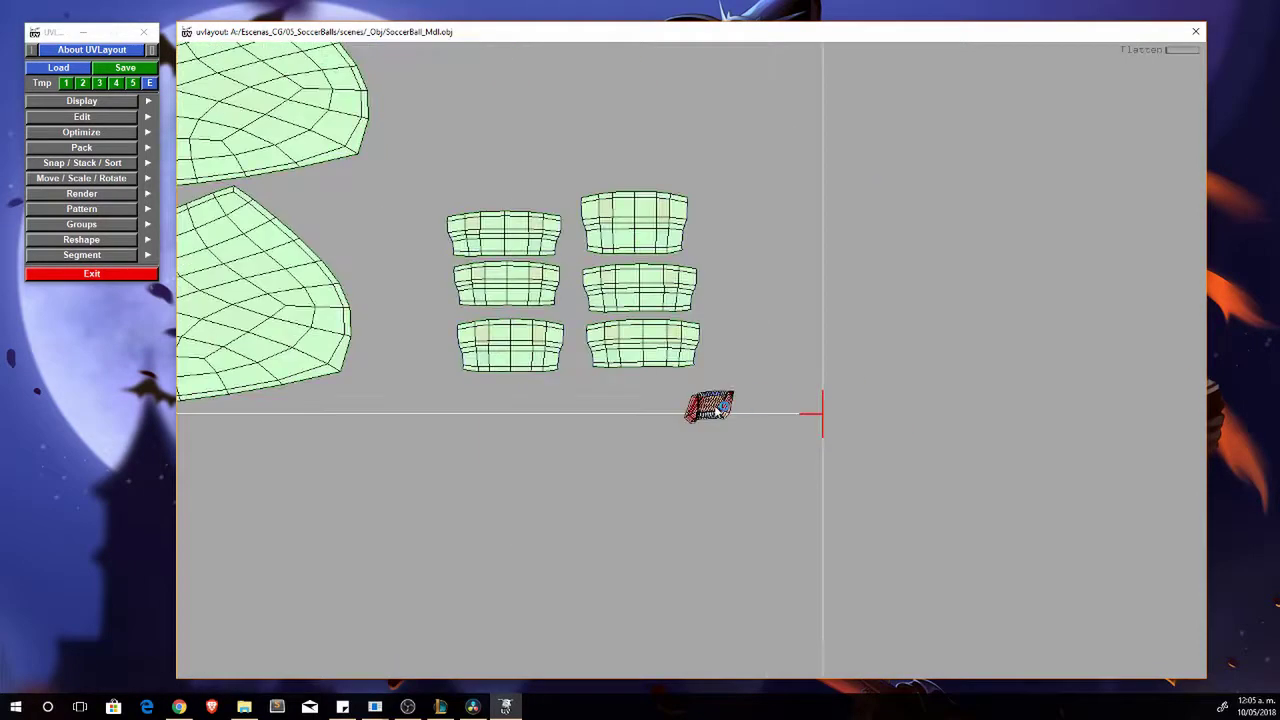
pyautogui.press('u')
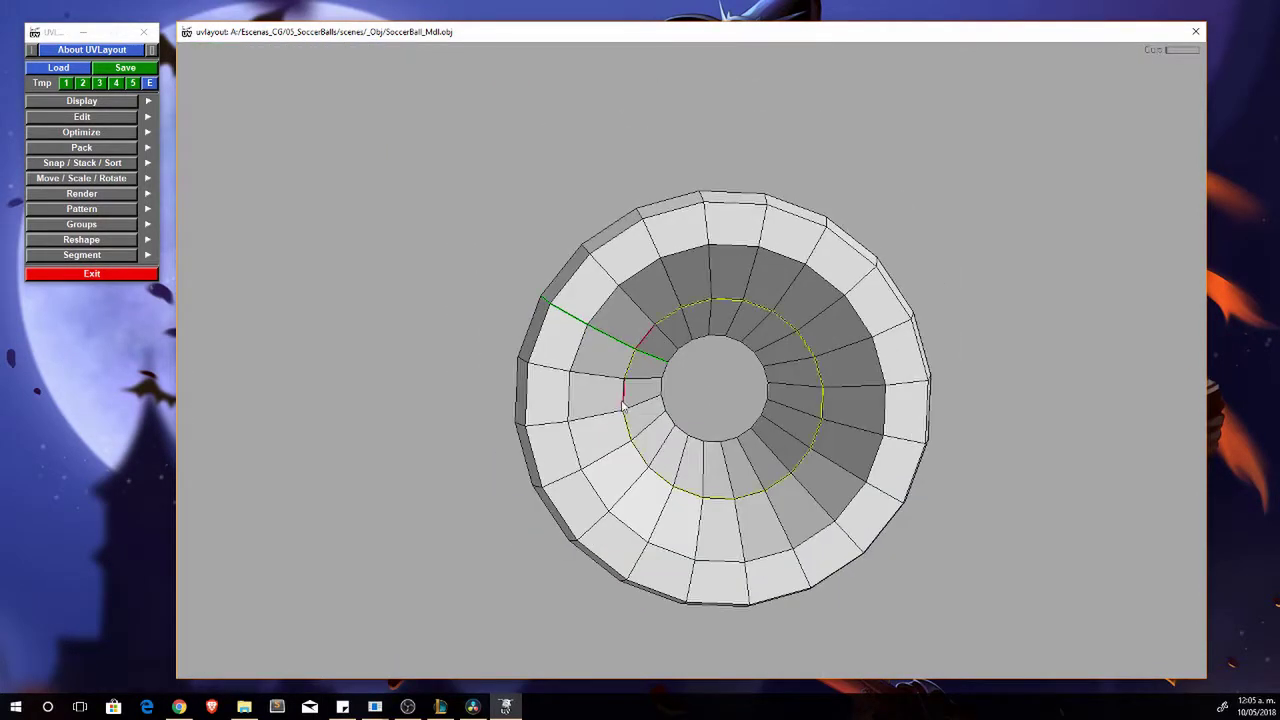
pyautogui.press('d')
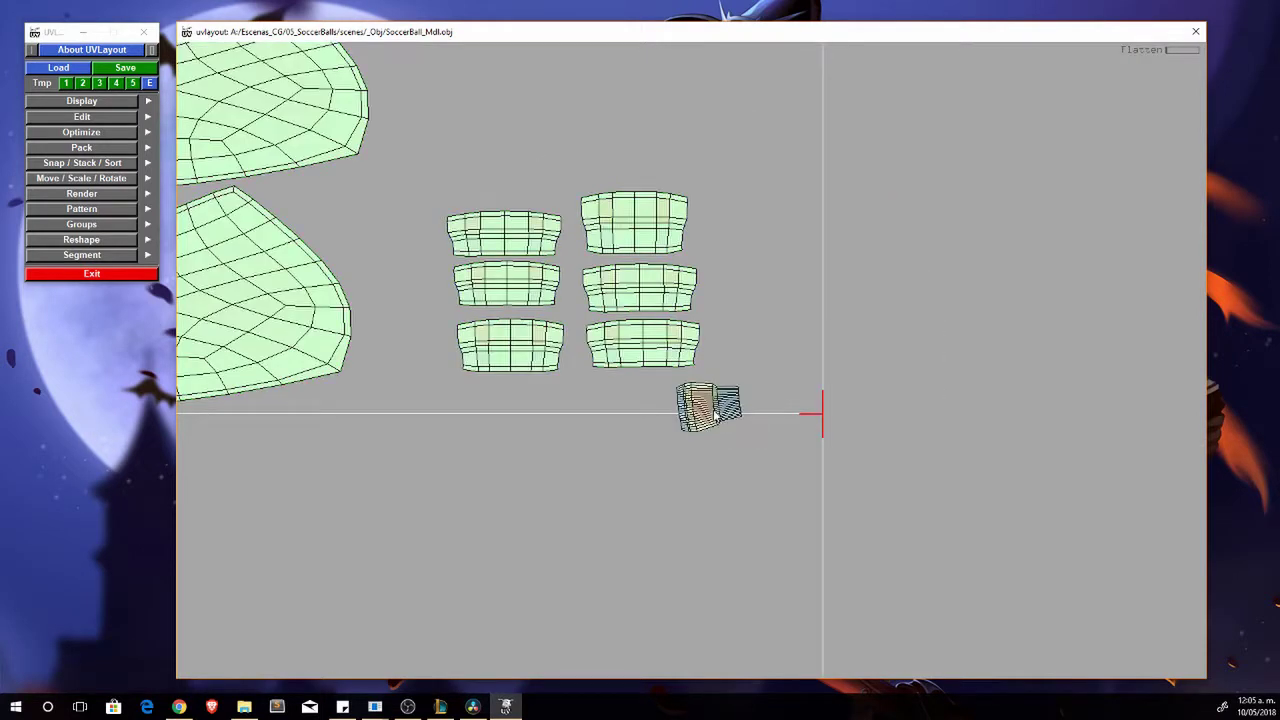
pyautogui.scroll(5, 756, 378)
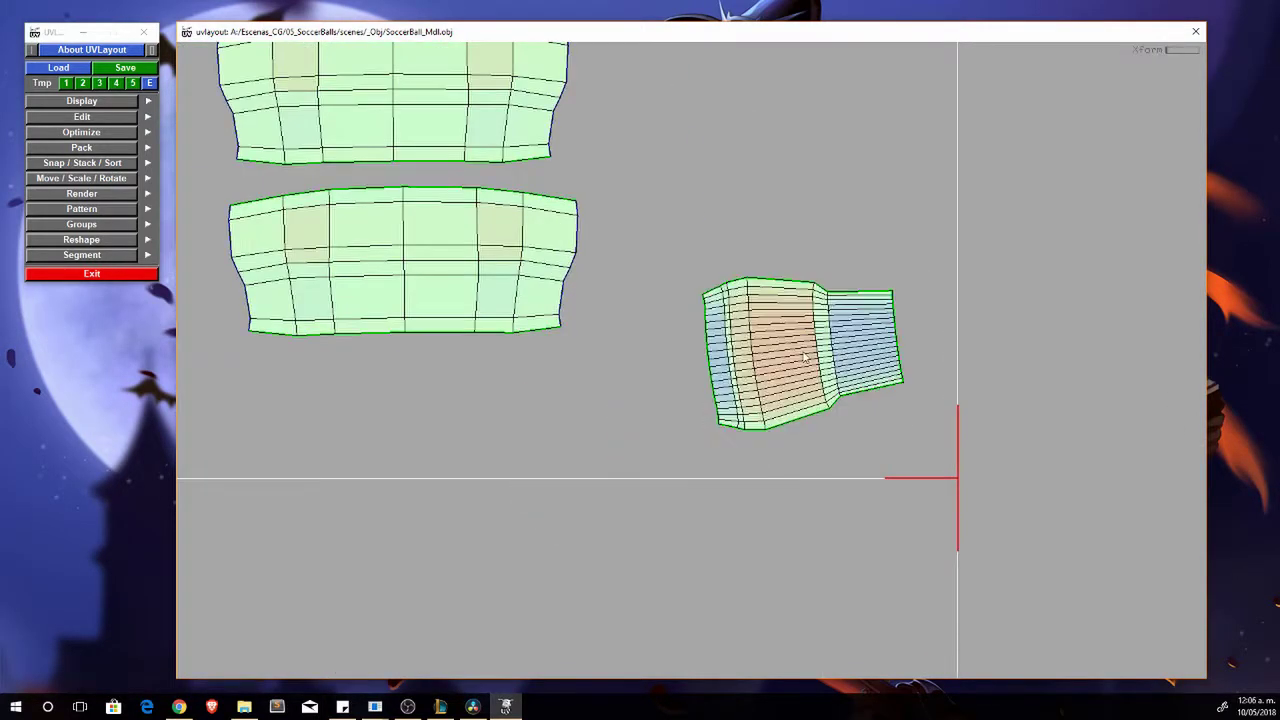
# Show the checker test texture on the whole ball and rotate it to check.
pyautogui.press('3')
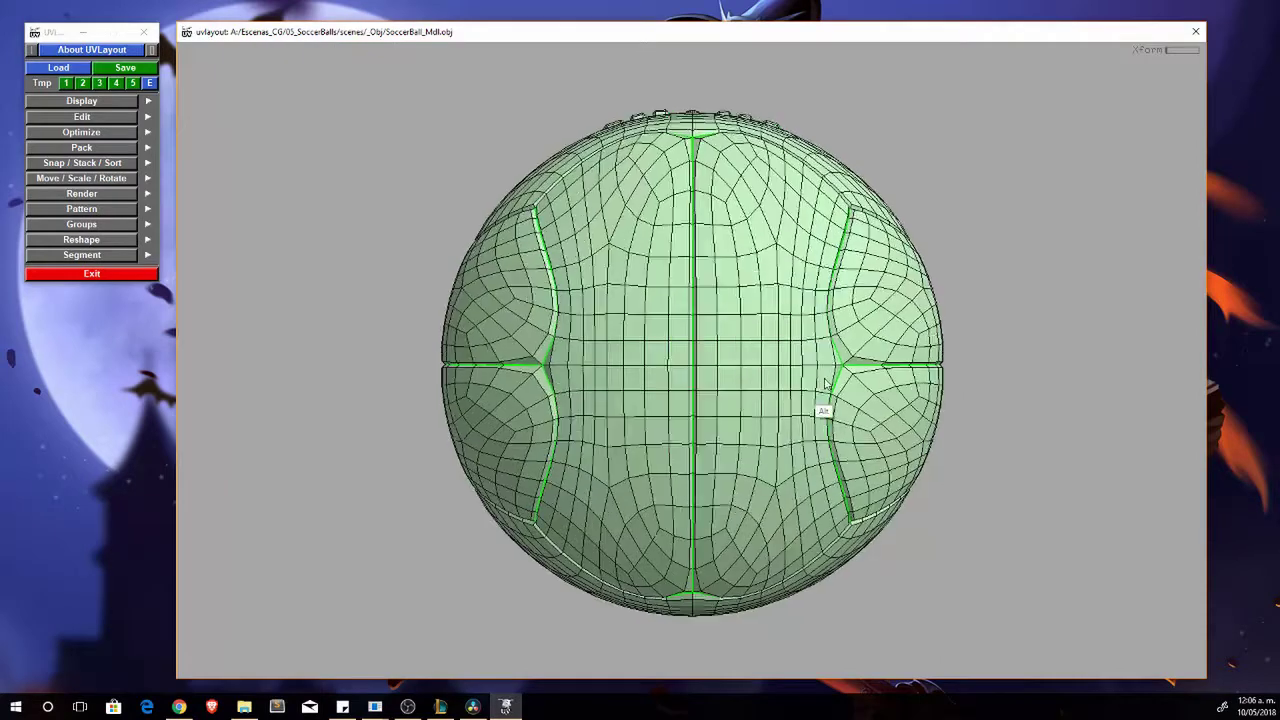
pyautogui.keyDown('alt'); pyautogui.moveTo(823, 409); pyautogui.dragTo(786, 451); pyautogui.keyUp('alt')
pyautogui.scroll(5, 715, 432)
pyautogui.scroll(-3, 715, 432)
pyautogui.scroll(-5, 420, 508)
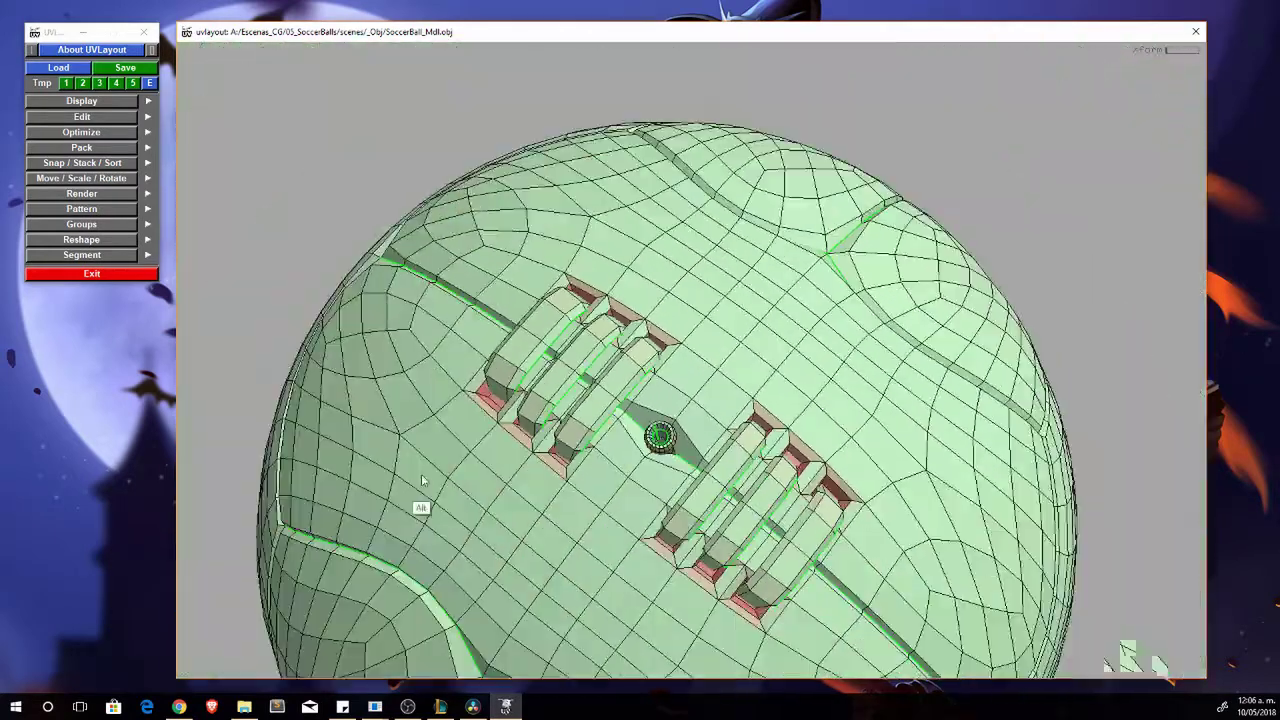
pyautogui.scroll(-3, 634, 417)
pyautogui.press('t')
pyautogui.moveTo(784, 425)
pyautogui.keyDown('alt'); pyautogui.mouseDown()
pyautogui.moveTo(837, 400)
pyautogui.moveTo(849, 491)
pyautogui.moveTo(524, 418)
pyautogui.mouseUp(); pyautogui.keyUp('alt')
# Switch to the numbered checker, inspect the ball for stretching, and open the save dialog.
pyautogui.scroll(3, 524, 418)
pyautogui.press('t')
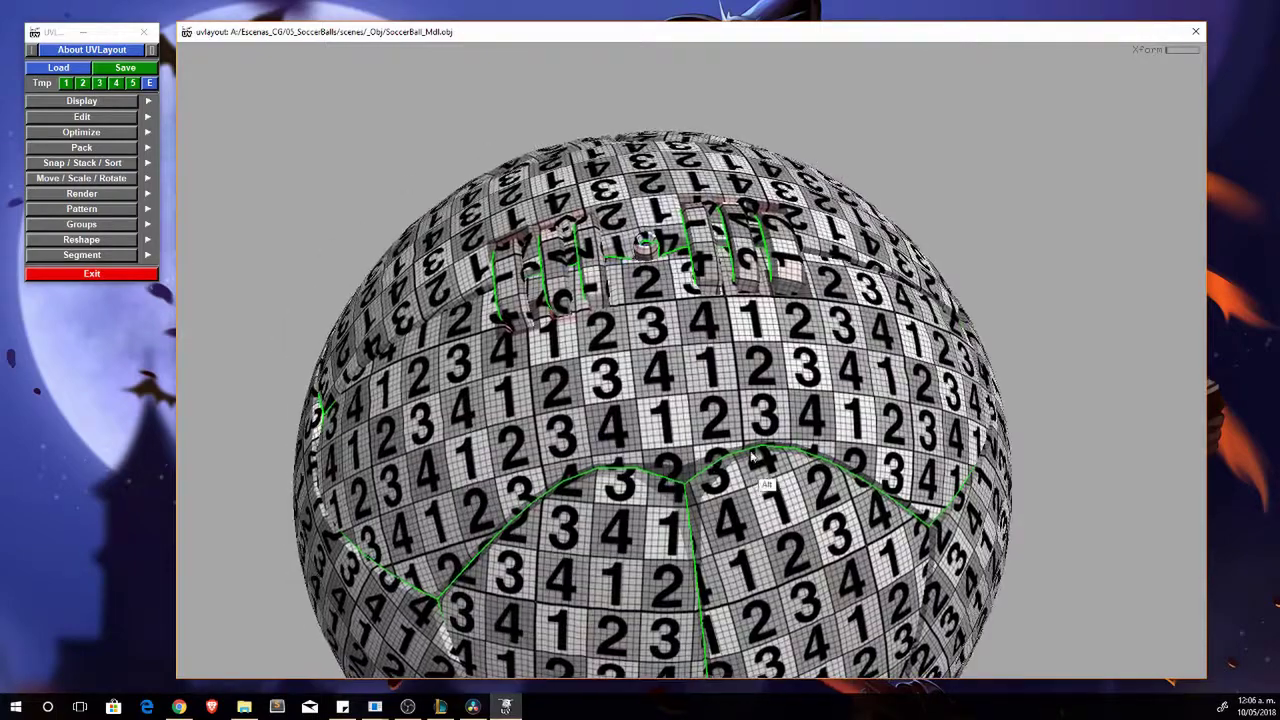
pyautogui.scroll(-4, 617, 449)
pyautogui.moveTo(617, 449)
pyautogui.keyDown('alt'); pyautogui.mouseDown()
pyautogui.moveTo(510, 408)
pyautogui.moveTo(789, 370)
pyautogui.moveTo(811, 512)
pyautogui.moveTo(855, 410)
pyautogui.mouseUp(); pyautogui.keyUp('alt')
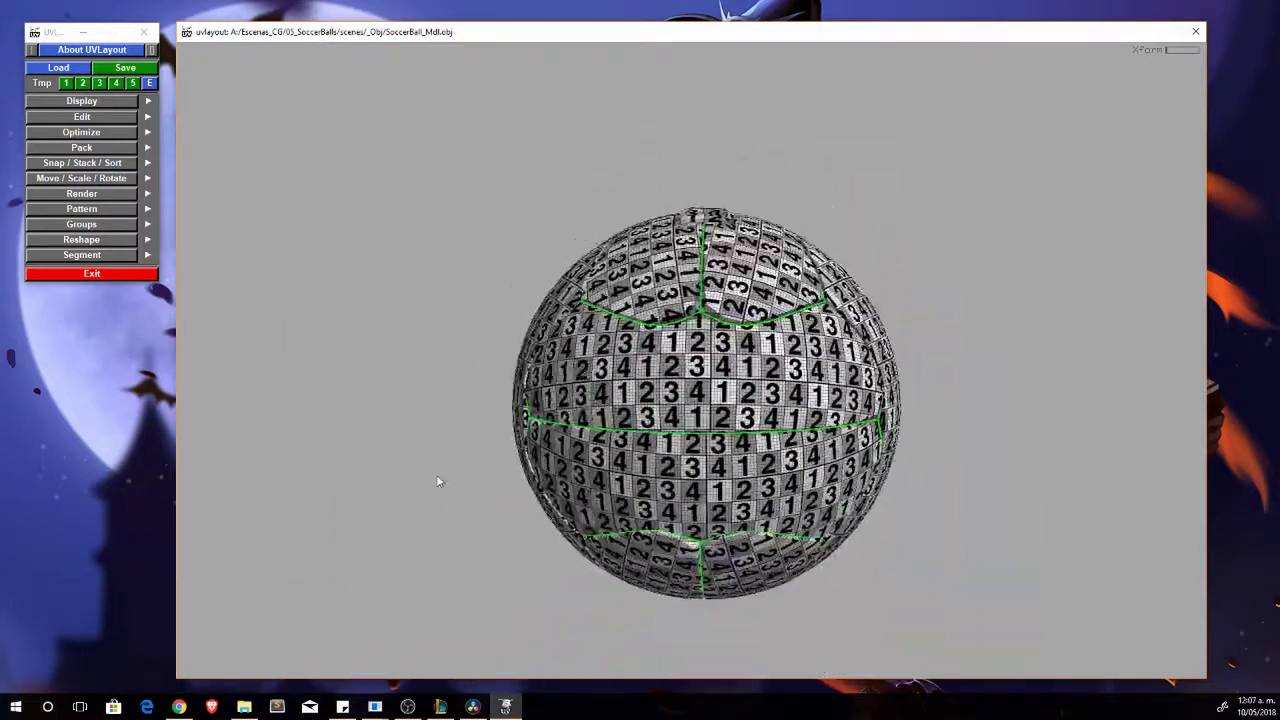
pyautogui.click(125, 67)
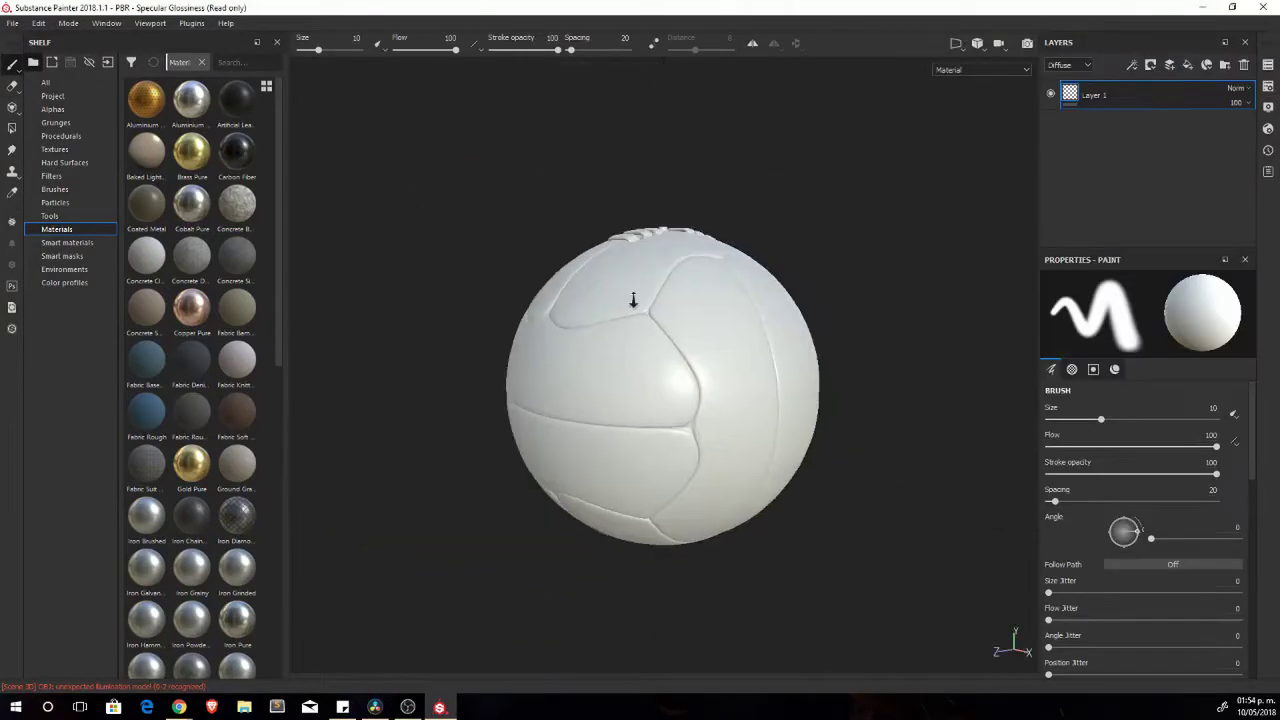
# Zoom out and back in on the ball to review the BaseLeather Leather bag fill.
pyautogui.scroll(-2, 147, 303)
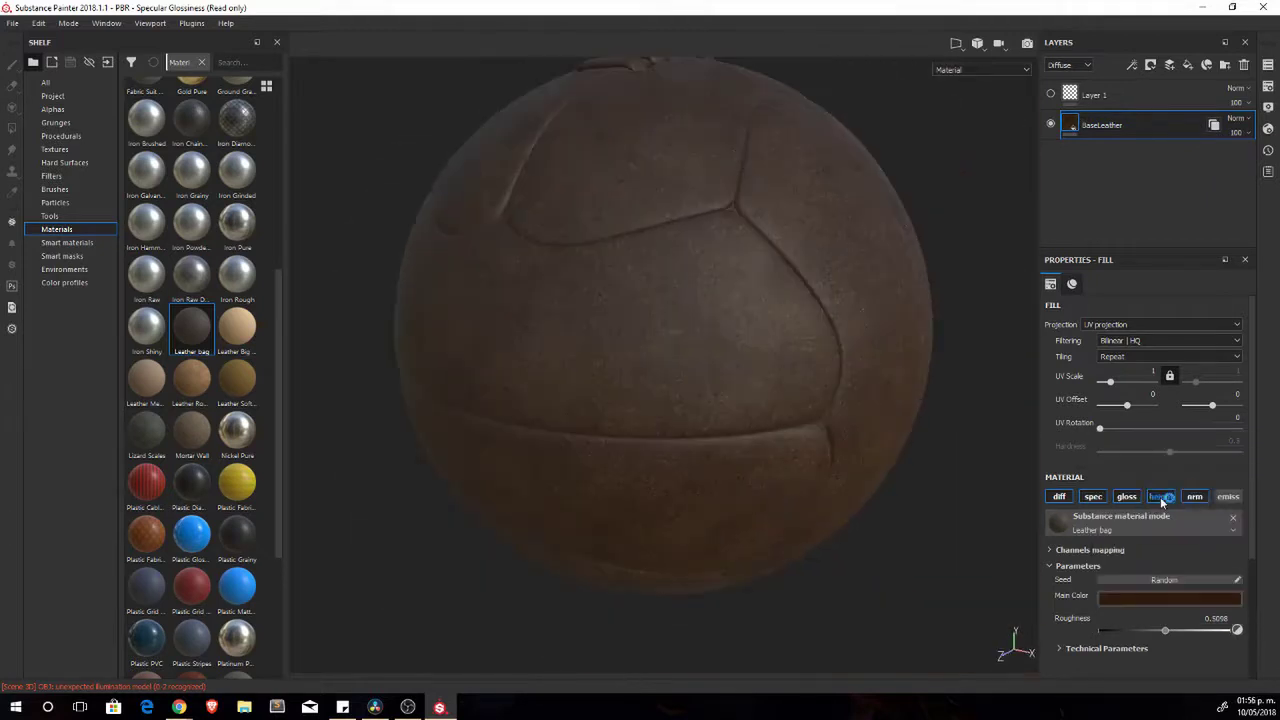
pyautogui.scroll(3, 1080, 496)
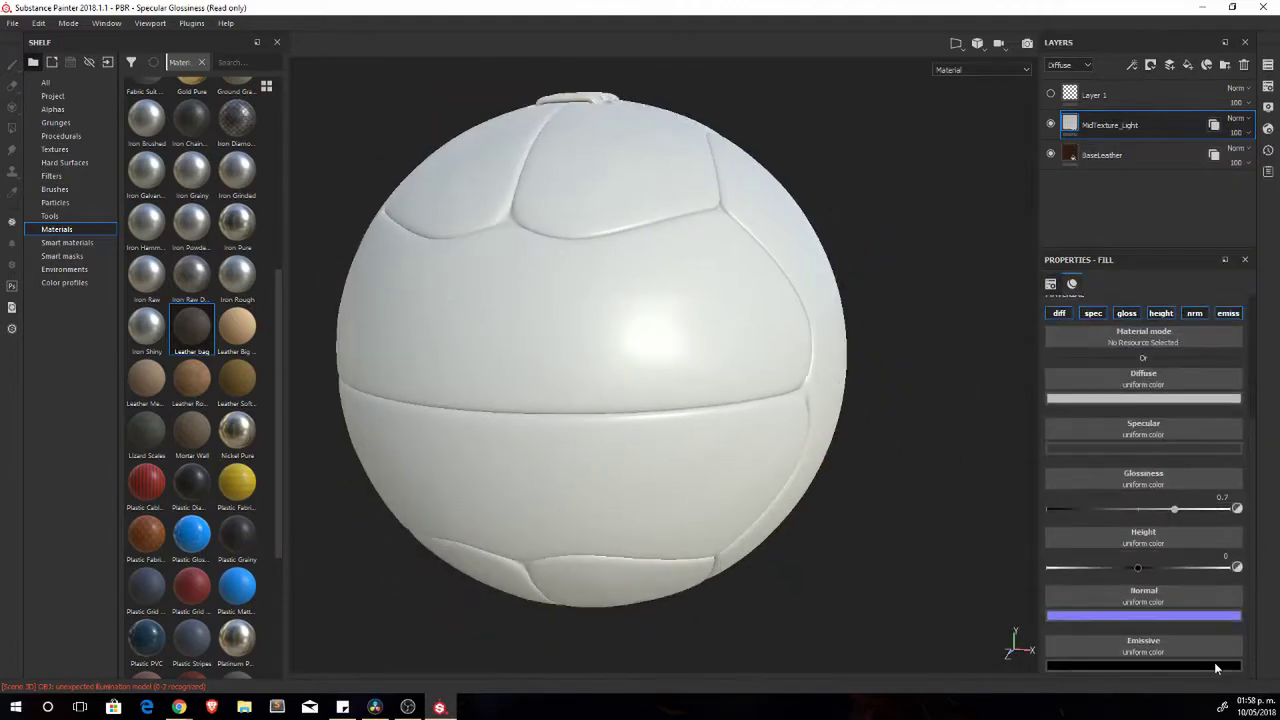
# Add a fill layer with 3D Perlin Noise in the diffuse channel and make the noise coarser.
pyautogui.click(1127, 383)
pyautogui.click(55, 122)
pyautogui.click(45, 82)
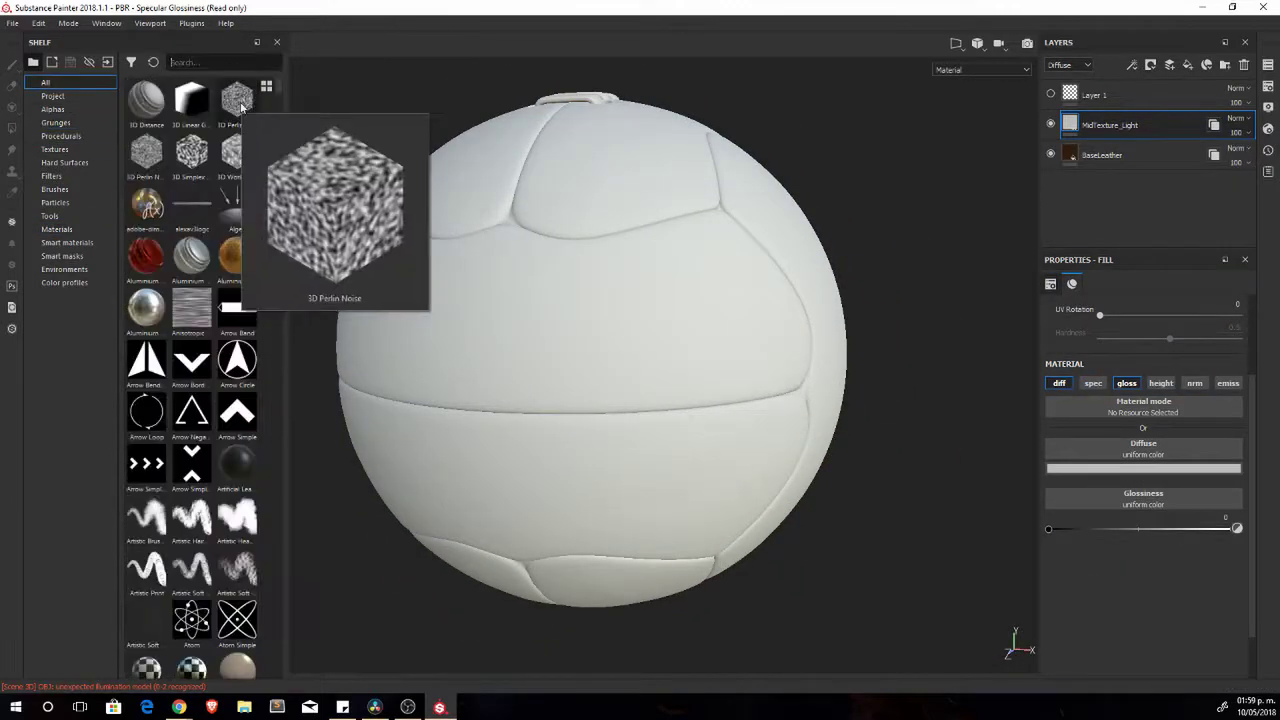
pyautogui.moveTo(237, 100); pyautogui.dragTo(1143, 450)
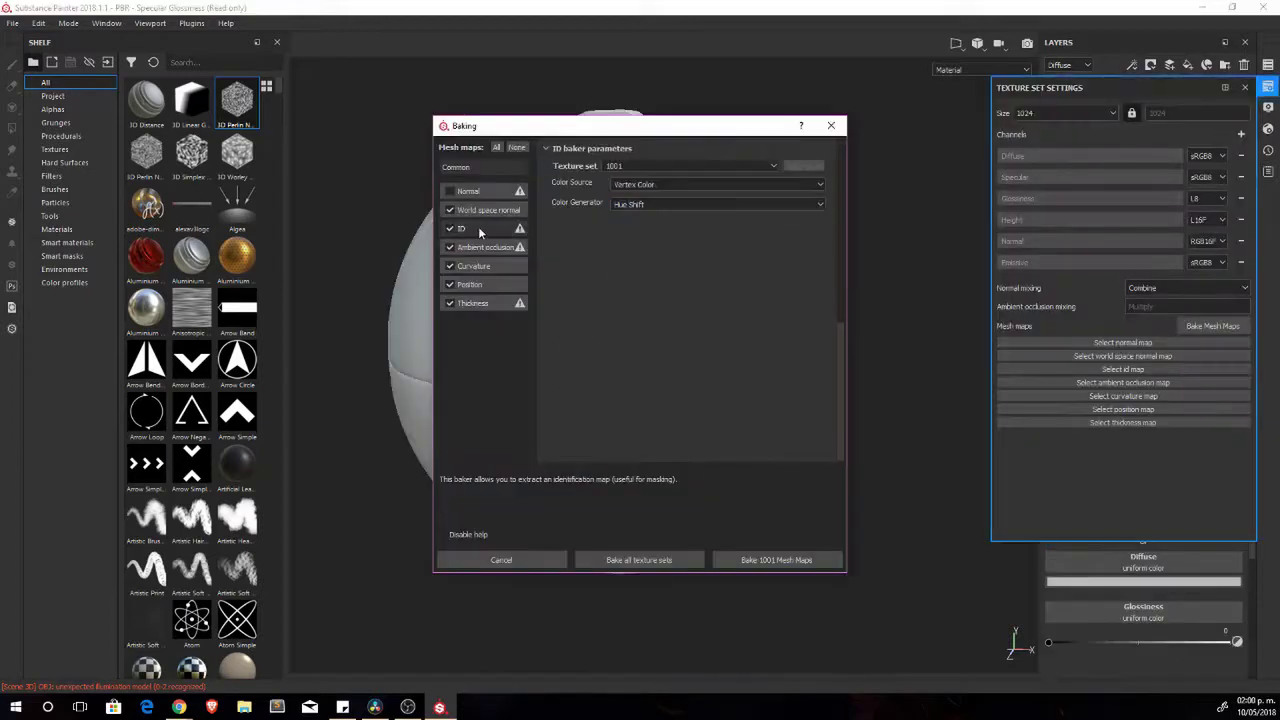
pyautogui.click(1228, 566)
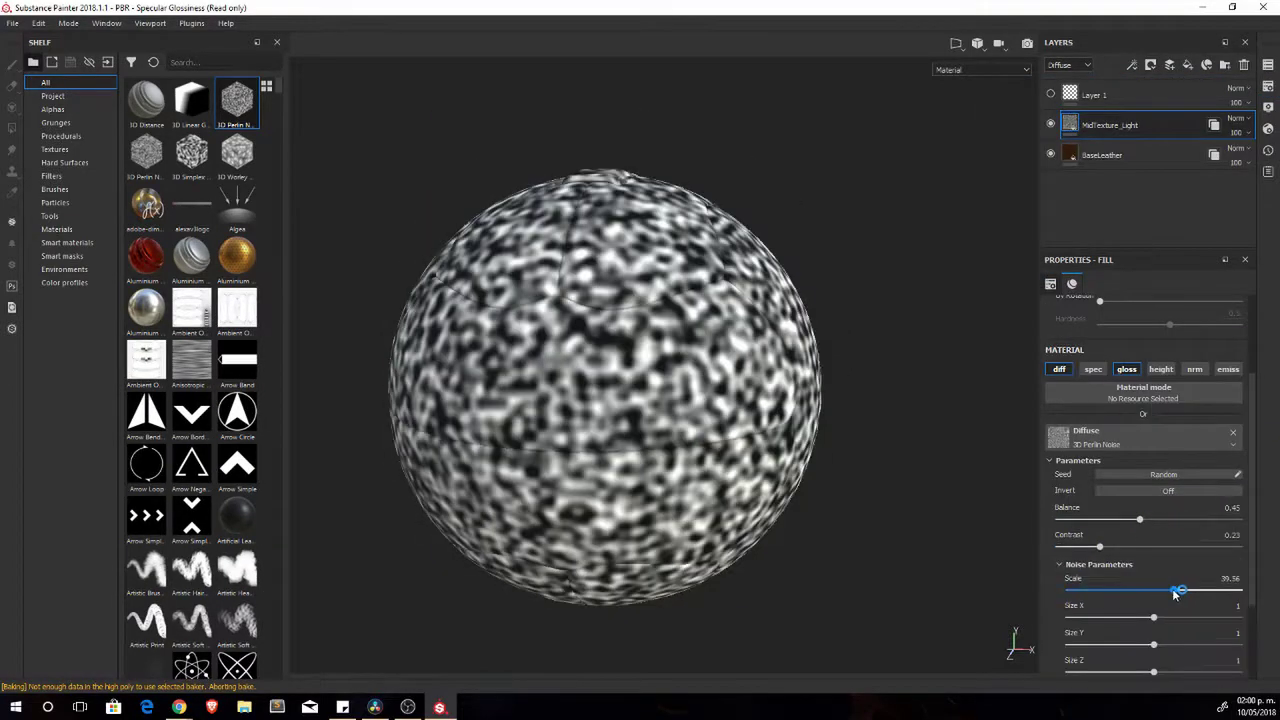
pyautogui.moveTo(1171, 594); pyautogui.dragTo(1195, 594)
# Add a Levels adjustment to the noise layer, shifting its midpoint and narrowing its output range.
pyautogui.click(1177, 305)
pyautogui.click(1154, 320)
pyautogui.moveTo(1147, 400); pyautogui.dragTo(1063, 399)
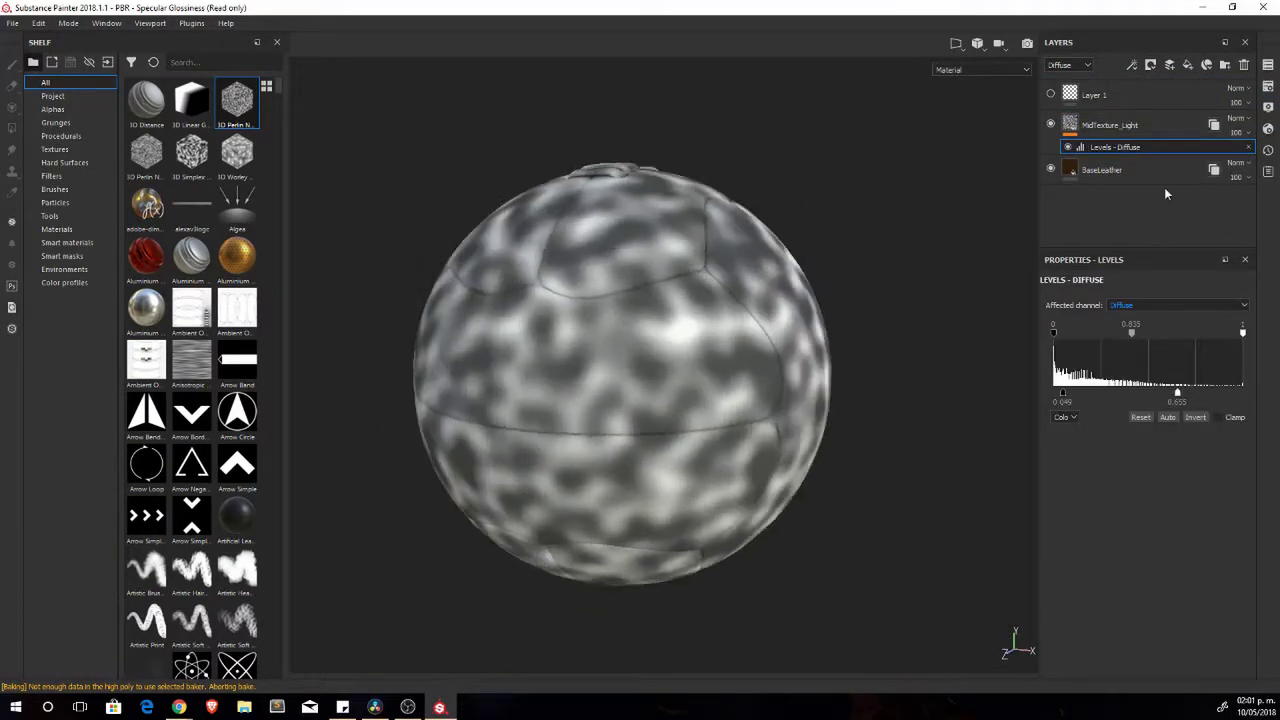
pyautogui.click(1183, 132)
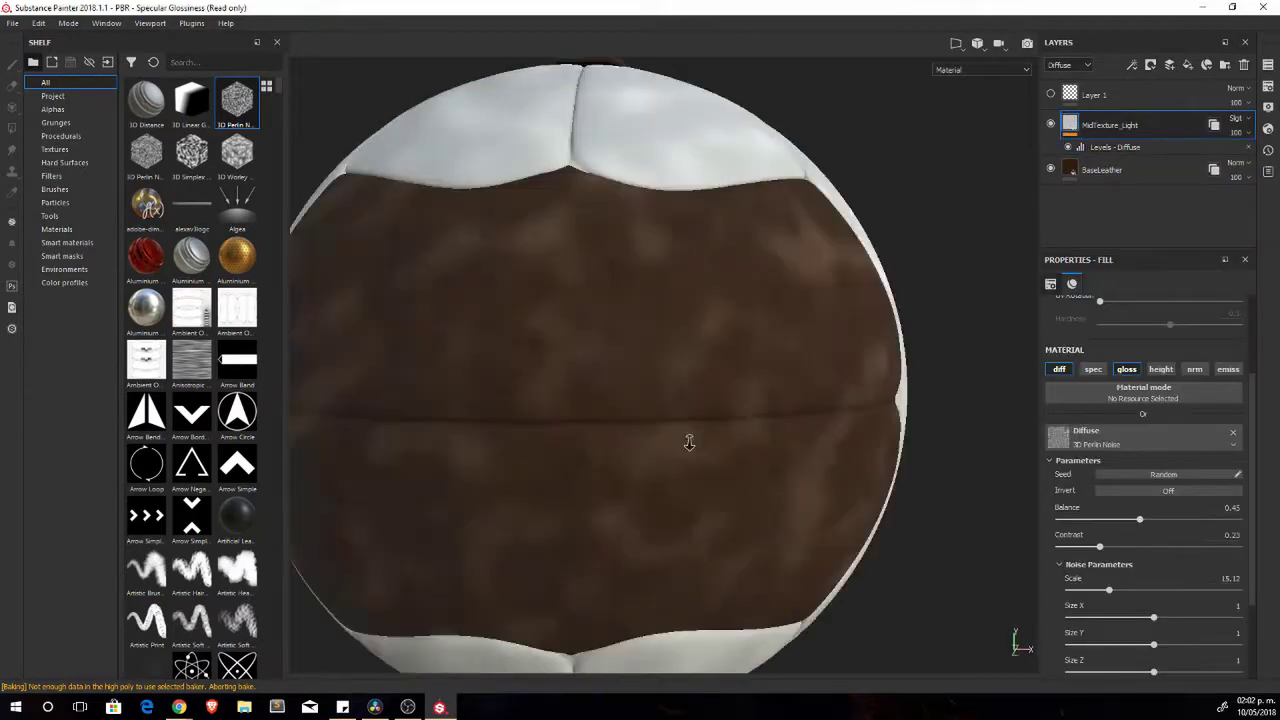
pyautogui.click(771, 506)
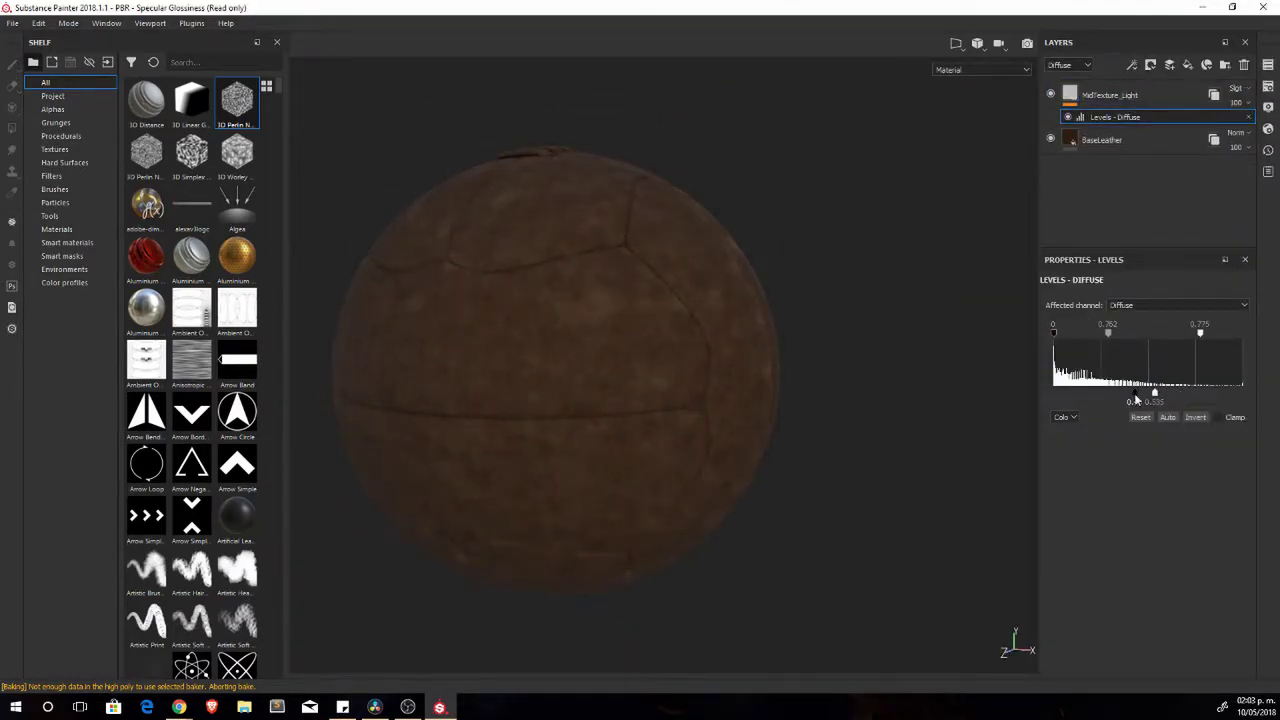
pyautogui.moveTo(1134, 400); pyautogui.dragTo(1108, 331)
pyautogui.keyDown('alt'); pyautogui.moveTo(629, 357); pyautogui.dragTo(926, 372); pyautogui.keyUp('alt')
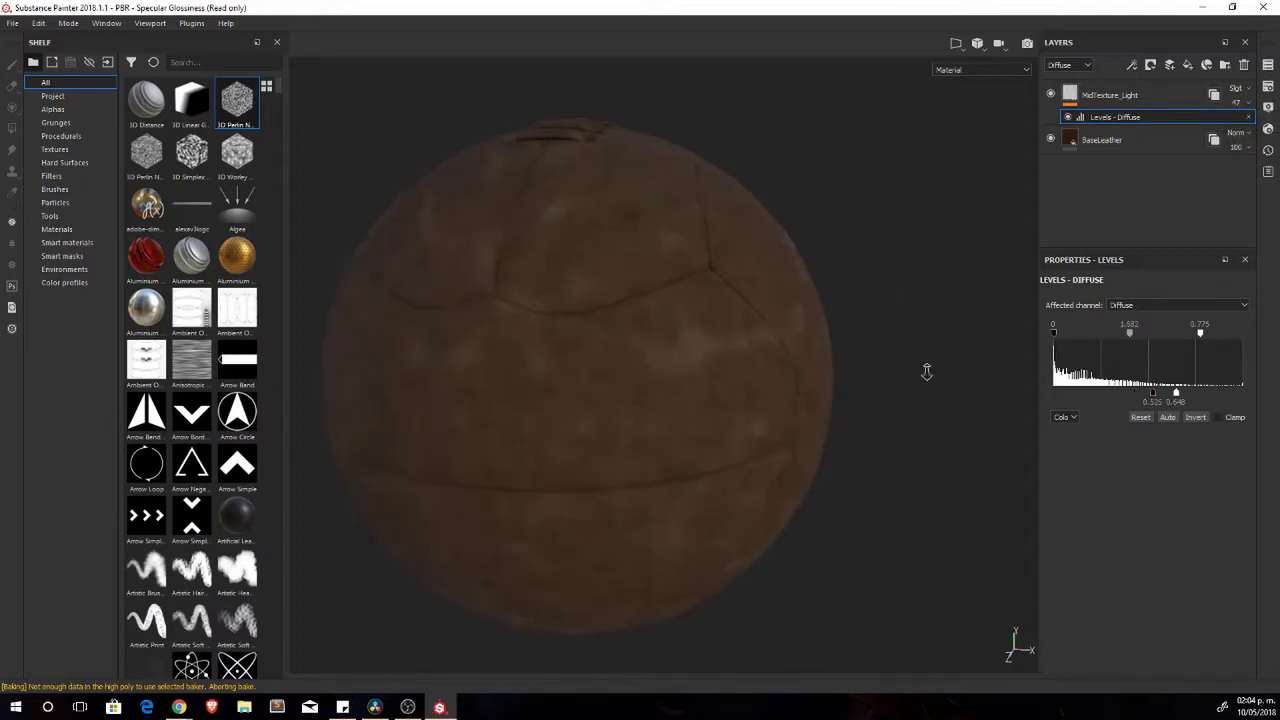
# Duplicate MidTexture_Light to create MidTexture_Black.
pyautogui.rightClick(1100, 95)
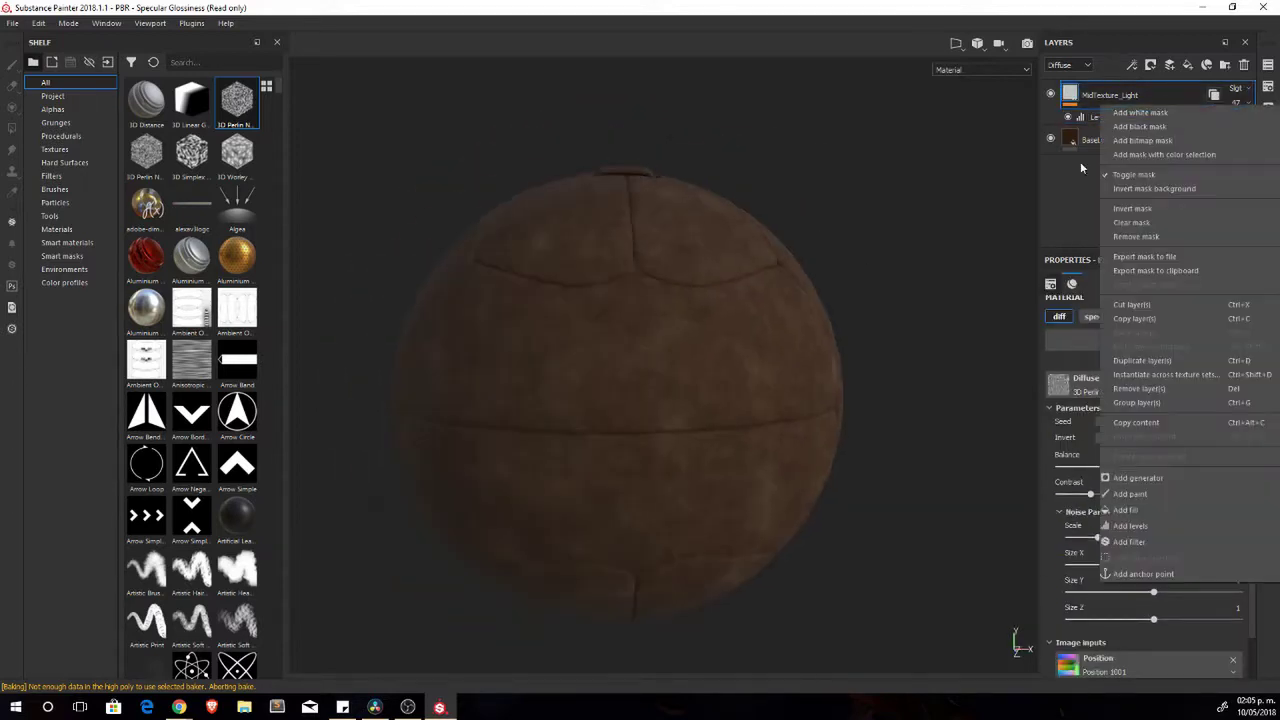
pyautogui.click(1110, 257)
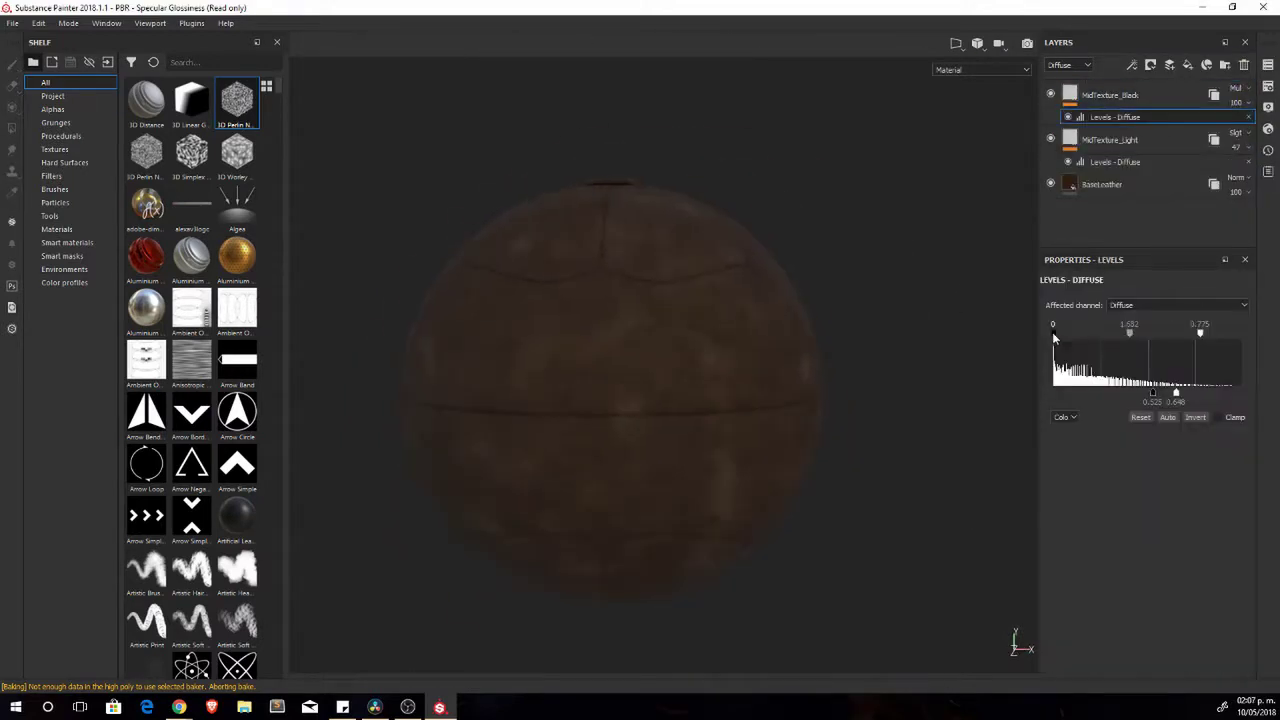
pyautogui.keyDown('alt'); pyautogui.moveTo(631, 338); pyautogui.dragTo(617, 371); pyautogui.keyUp('alt')
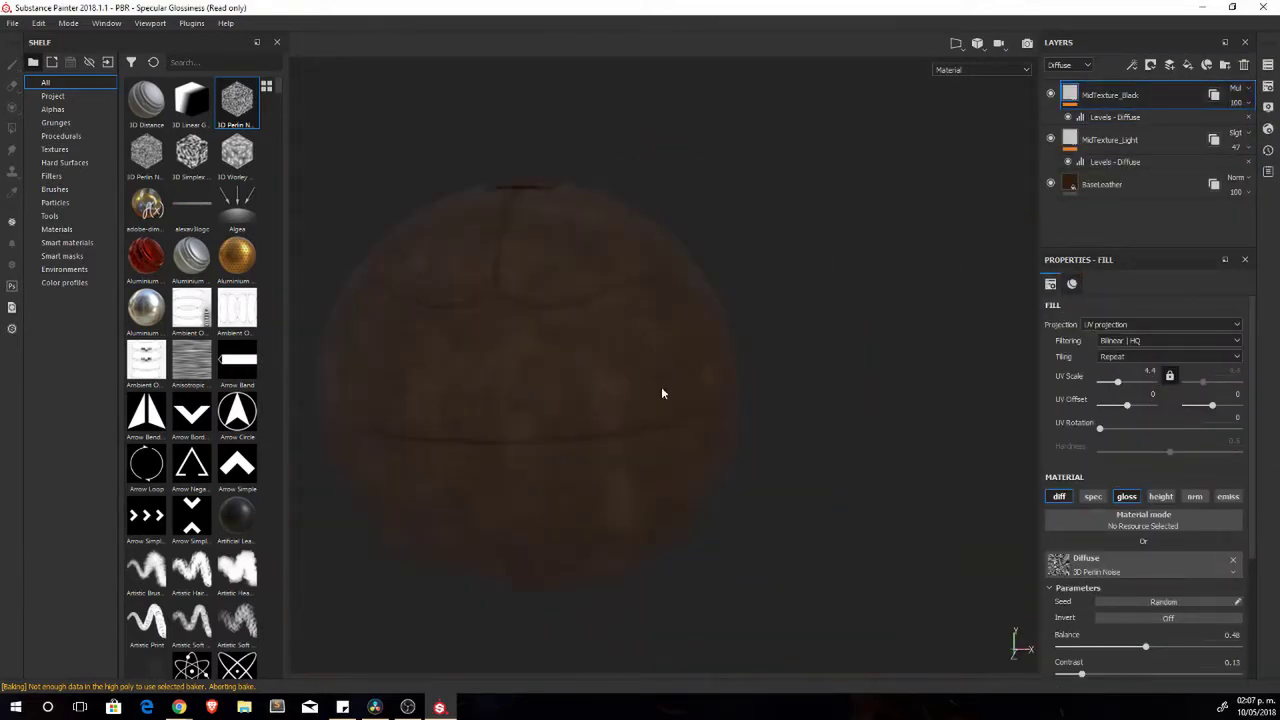
# Add a reddish-orange Leather Rough fill layer in Linear dodge mode with a colour-selection mask.
pyautogui.click(1207, 65)
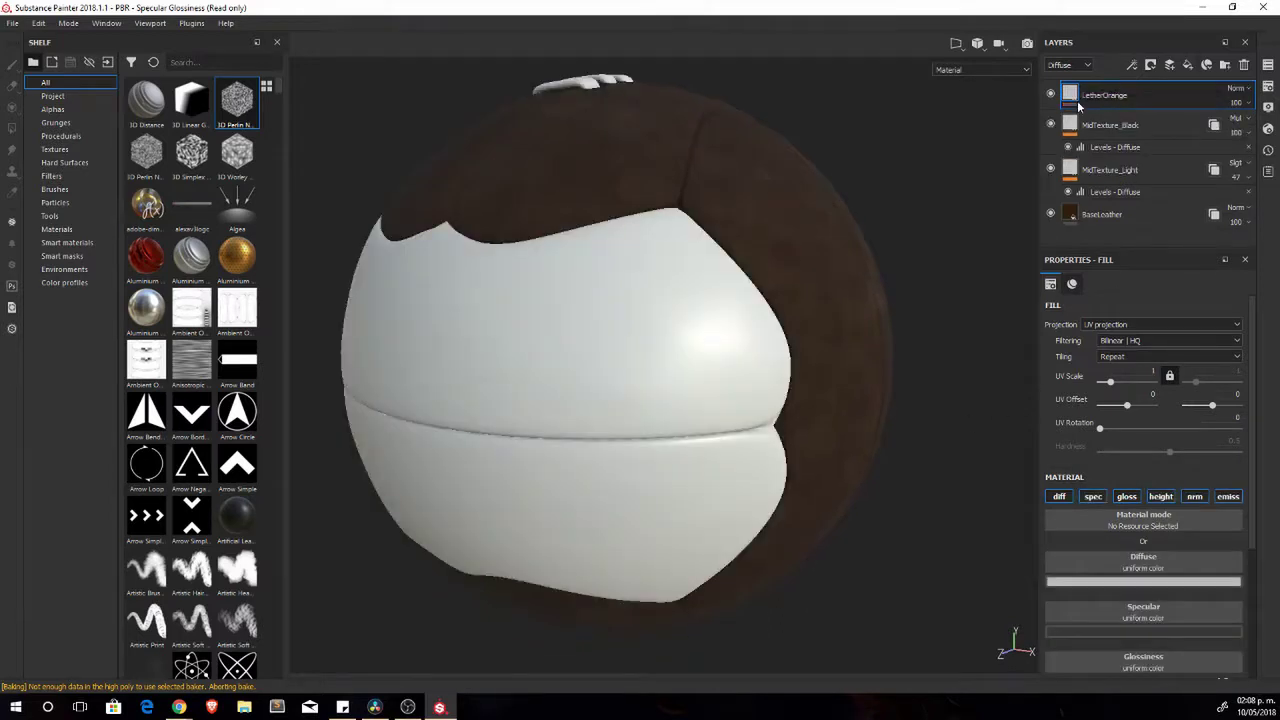
pyautogui.click(56, 122)
pyautogui.click(57, 229)
pyautogui.moveTo(191, 390); pyautogui.dragTo(1070, 94)
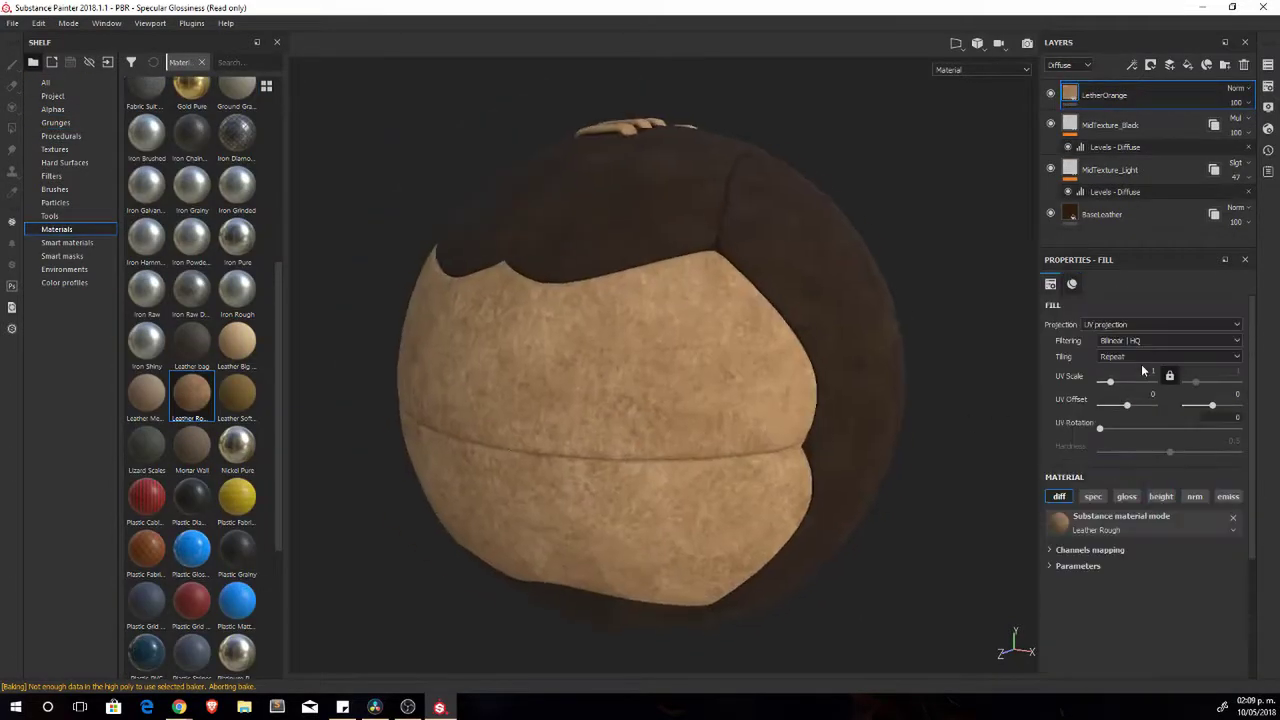
pyautogui.moveTo(1203, 594); pyautogui.dragTo(1267, 573)
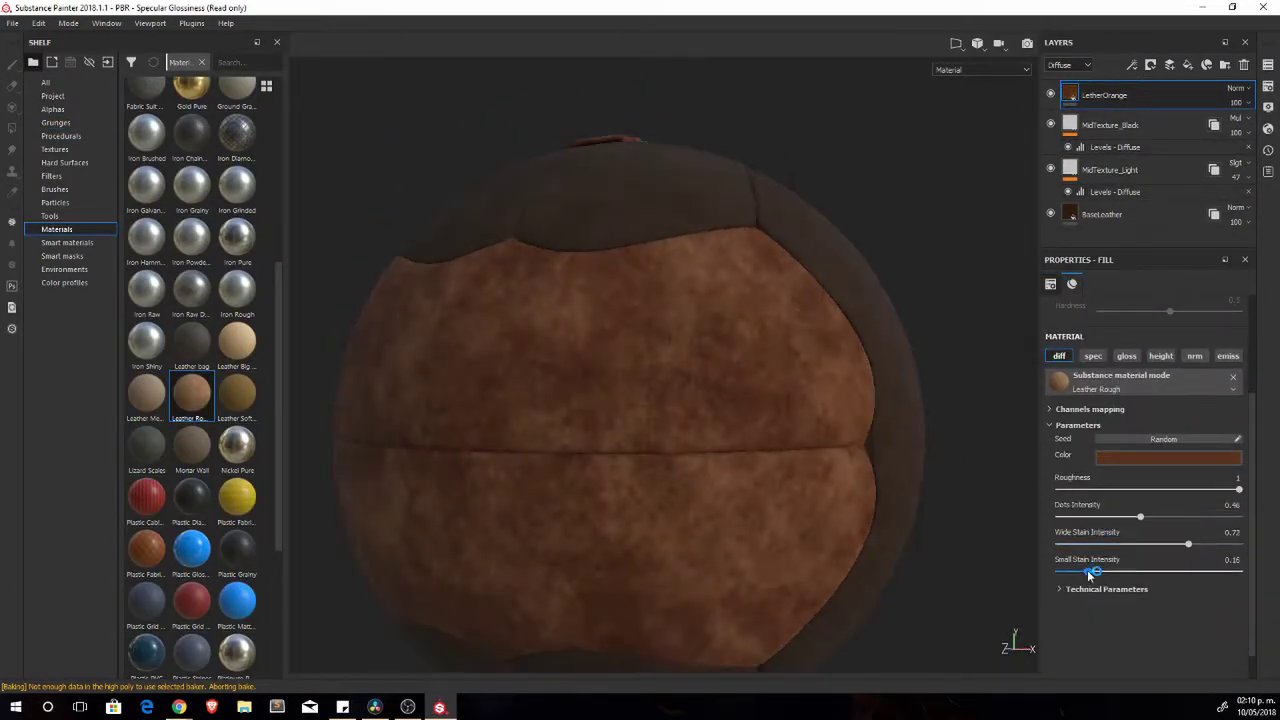
pyautogui.click(1243, 218)
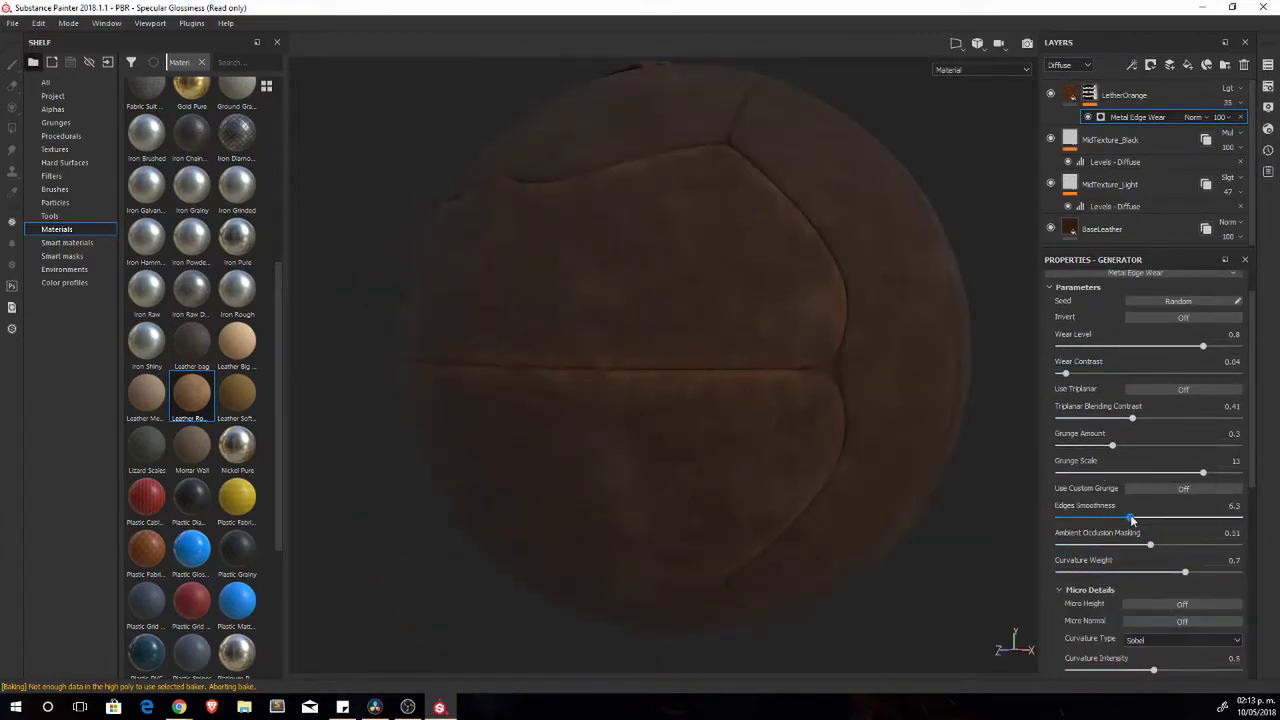
pyautogui.rightClick(1090, 94)
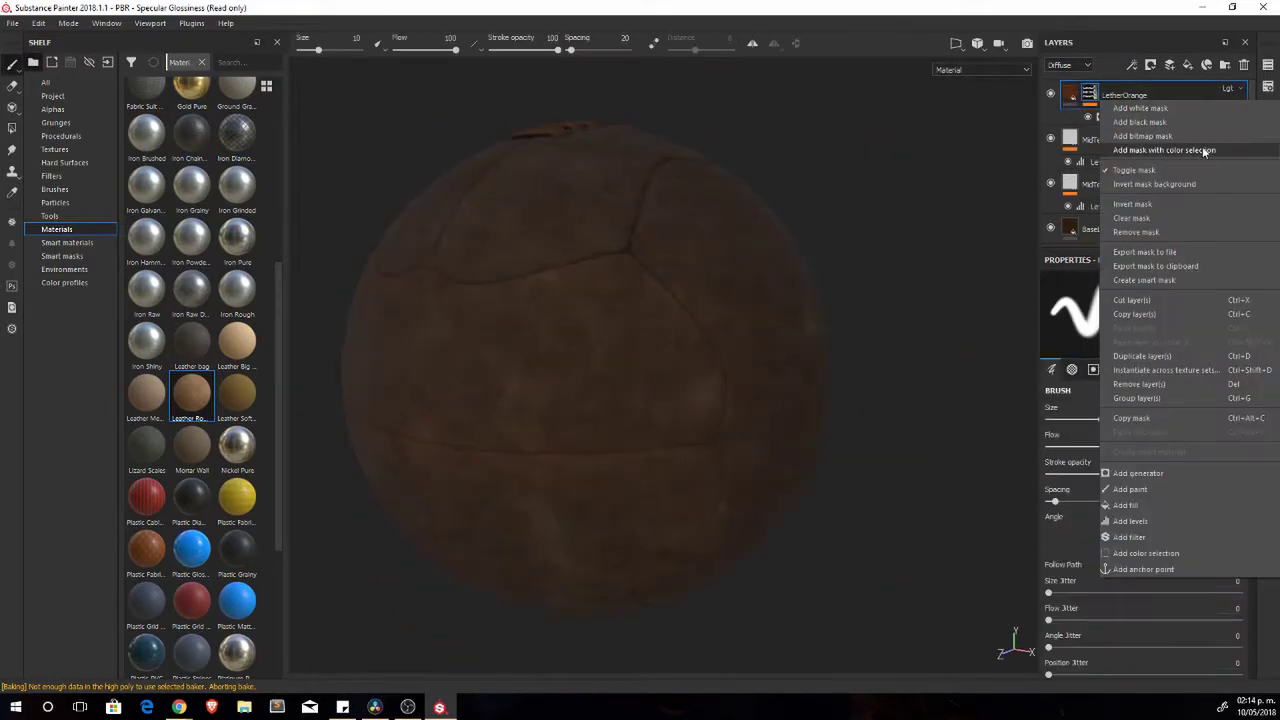
pyautogui.click(1194, 151)
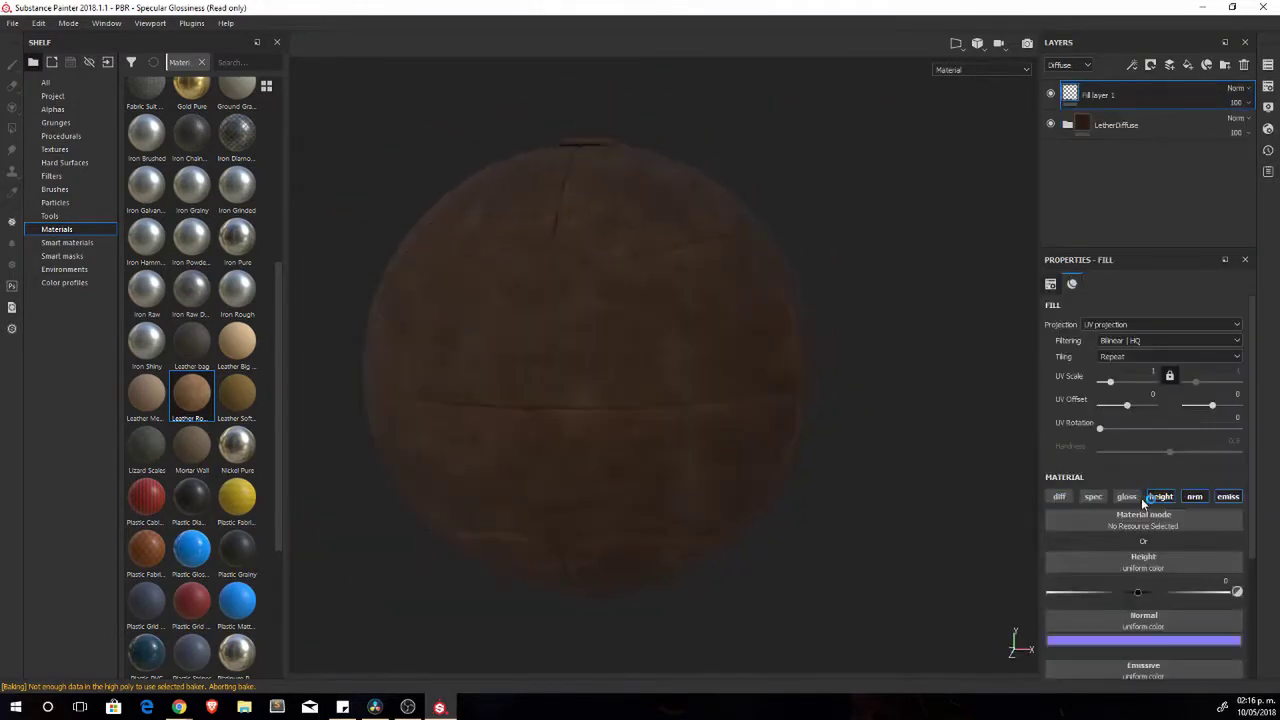
# Paint a stitch line along the panel's top edge, switching between UV and 3D views.
pyautogui.press('F1')
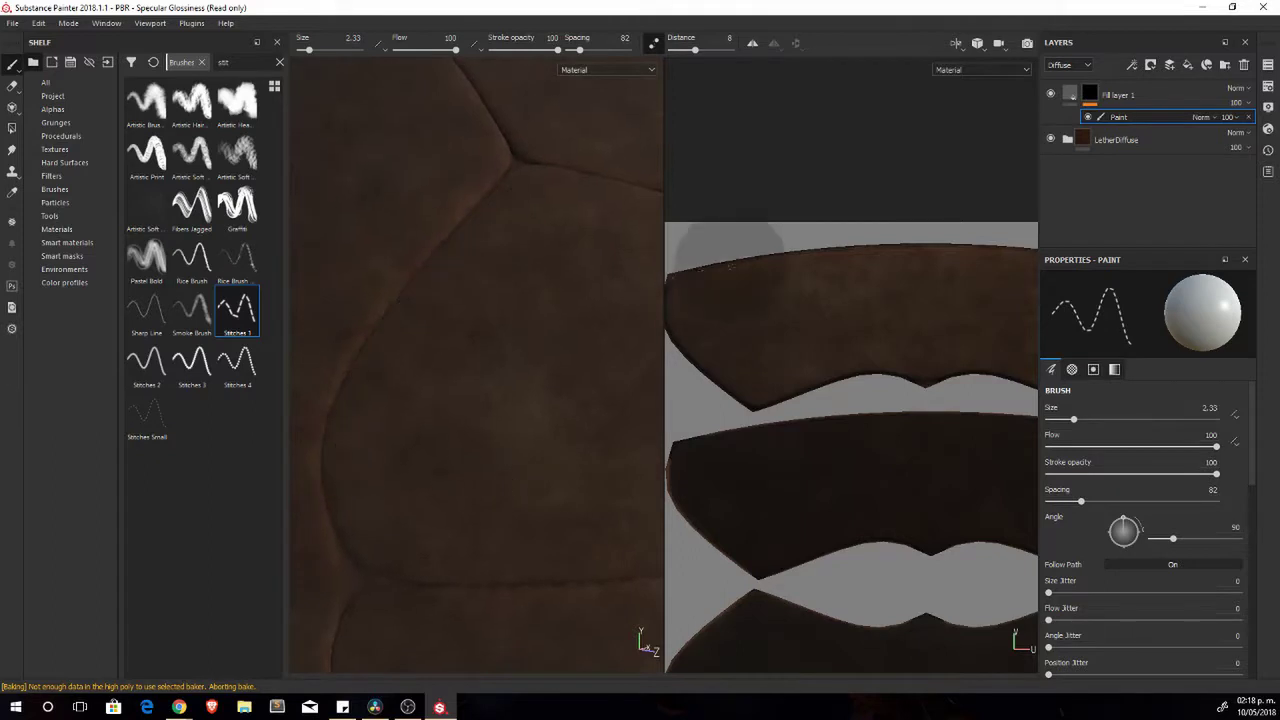
pyautogui.scroll(2, 700, 268)
pyautogui.press('F2')
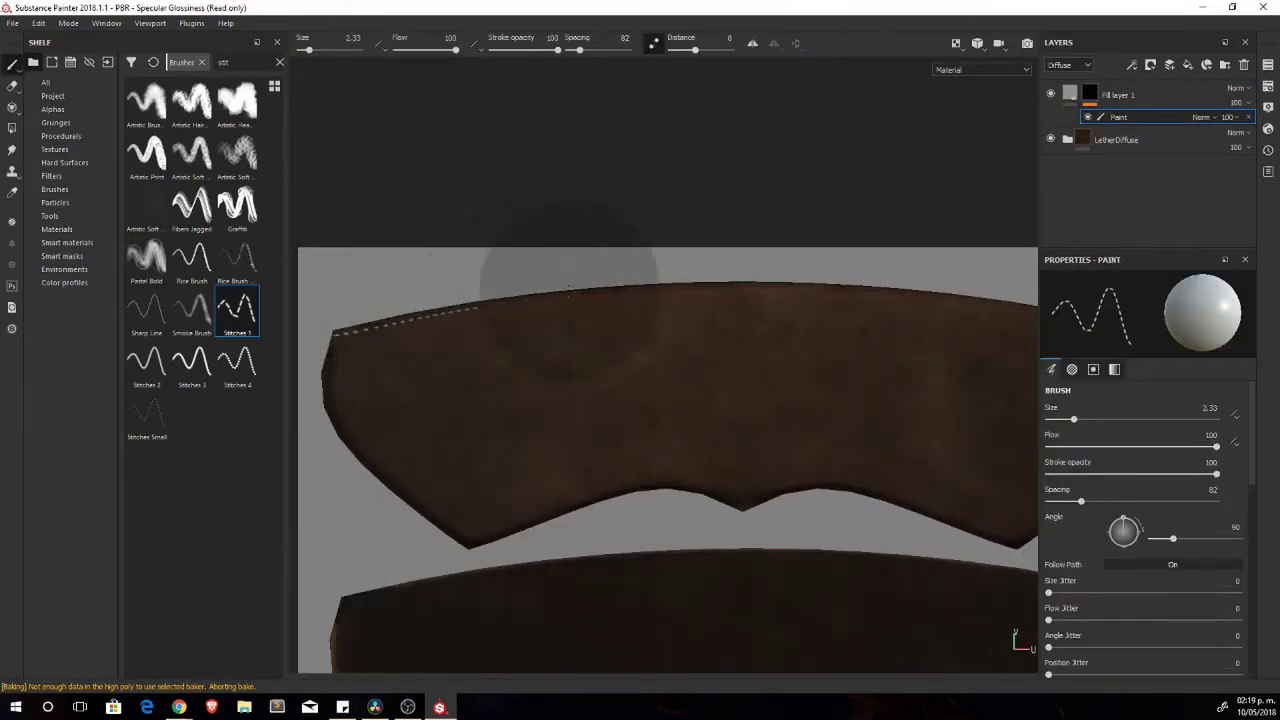
pyautogui.keyDown('alt'); pyautogui.moveTo(786, 267); pyautogui.dragTo(563, 257, button='middle'); pyautogui.keyUp('alt')
pyautogui.keyDown('shift'); pyautogui.click(633, 281); pyautogui.keyUp('shift')
pyautogui.press('F1')
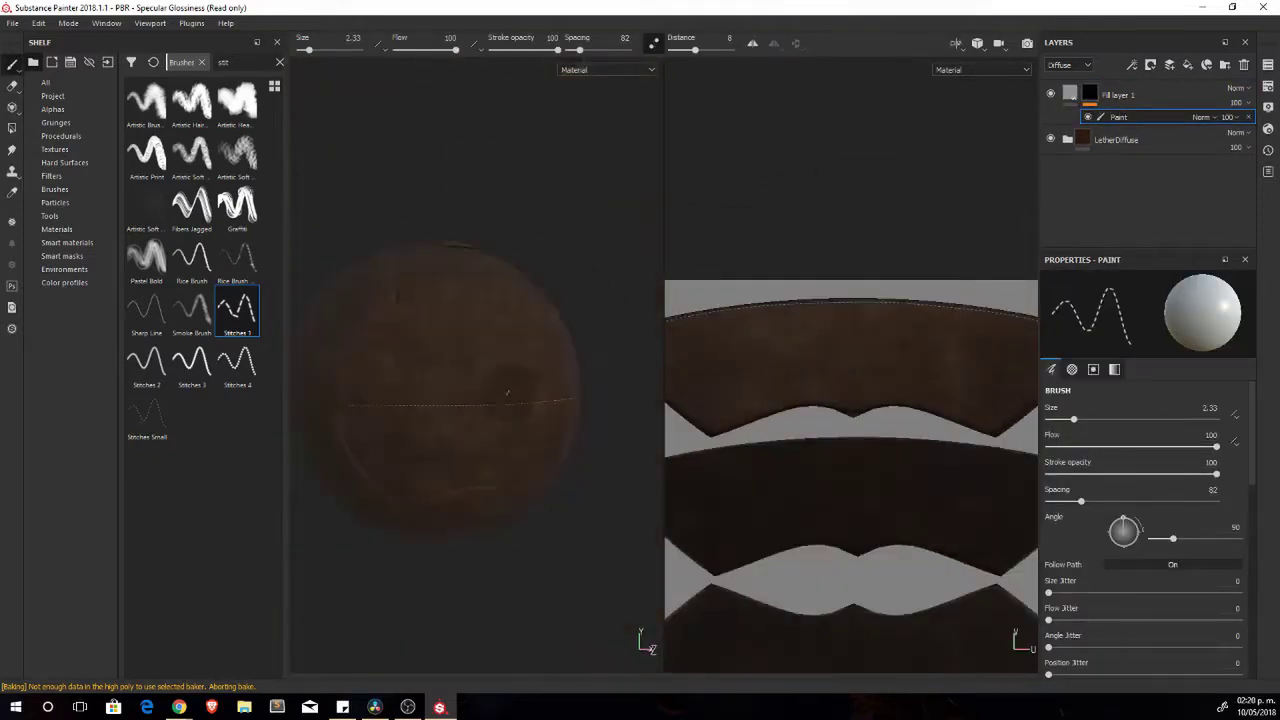
pyautogui.scroll(3, 830, 400)
pyautogui.press('F3')
# Orbit the ball to line up the strap and next seam horizontally for stitching.
pyautogui.moveTo(578, 395)
pyautogui.keyDown('alt'); pyautogui.mouseDown()
pyautogui.moveTo(771, 471)
pyautogui.moveTo(832, 452)
pyautogui.mouseUp(); pyautogui.keyUp('alt')
pyautogui.keyDown('alt'); pyautogui.moveTo(397, 530); pyautogui.dragTo(450, 510); pyautogui.keyUp('alt')
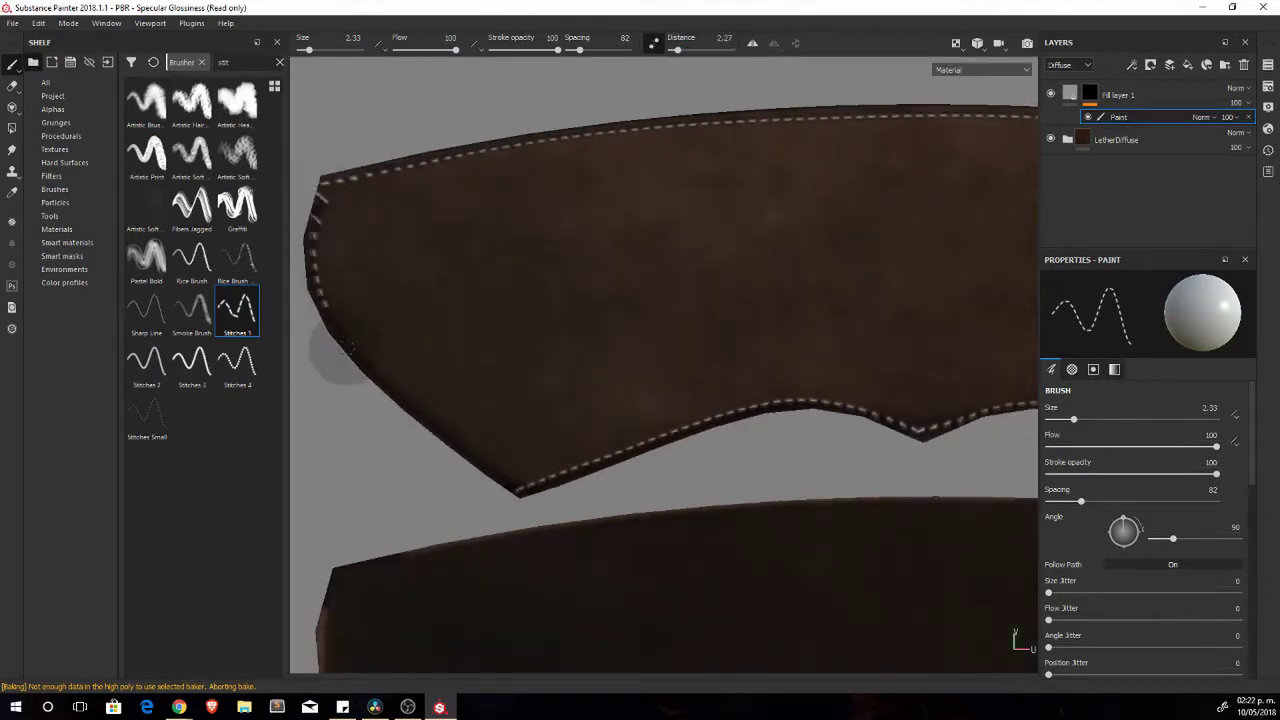
pyautogui.press('f')
pyautogui.scroll(5, 446, 448)
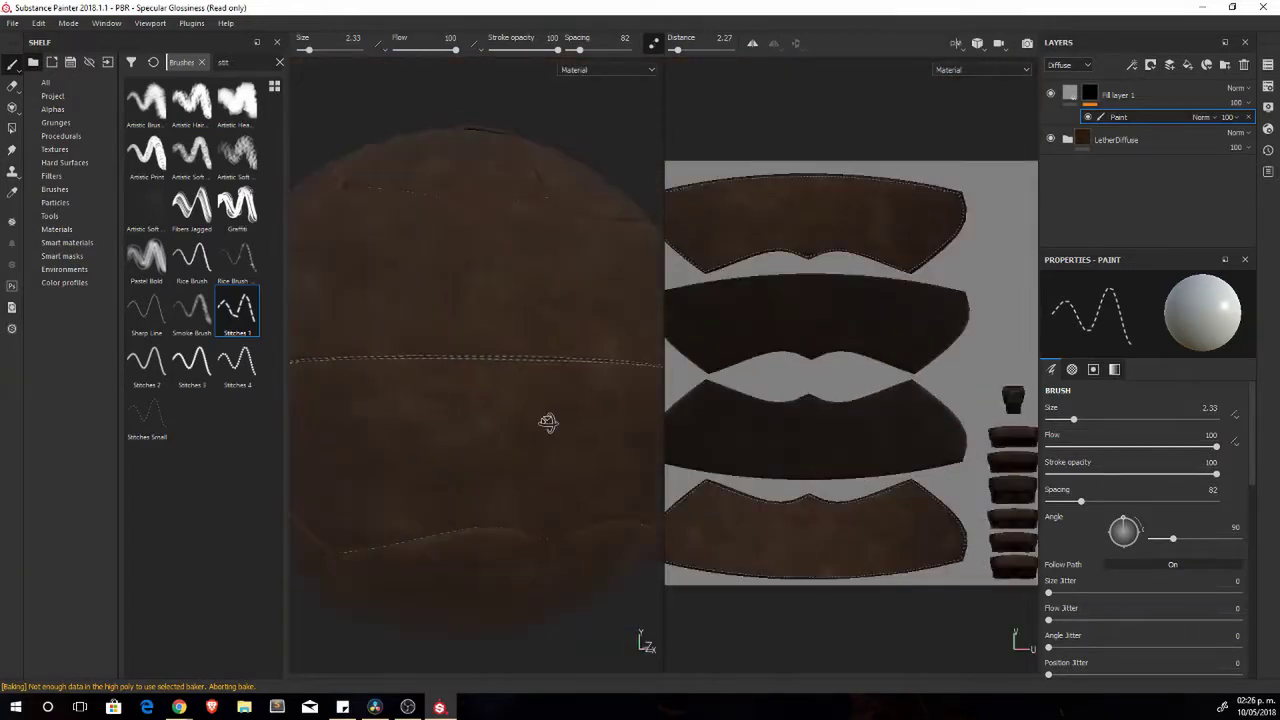
pyautogui.keyDown('alt'); pyautogui.moveTo(548, 422); pyautogui.dragTo(492, 450); pyautogui.keyUp('alt')
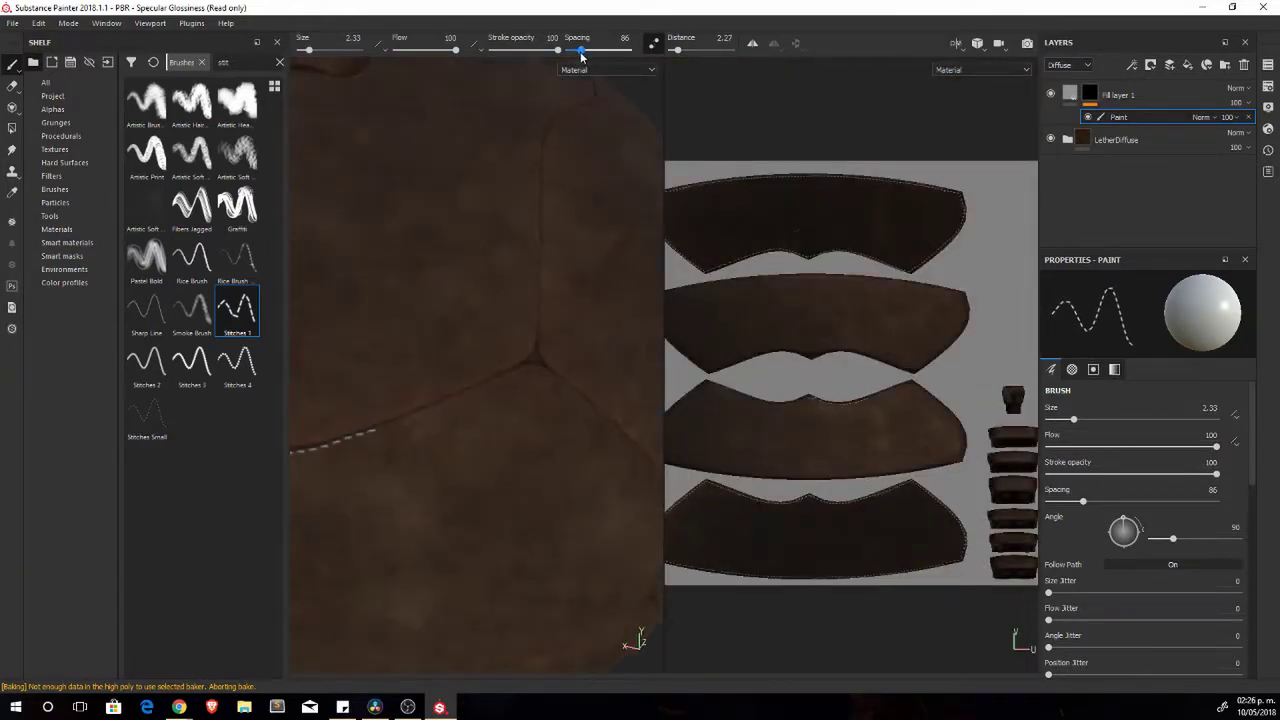
pyautogui.press('F2')
pyautogui.moveTo(533, 358)
pyautogui.keyDown('alt'); pyautogui.mouseDown()
pyautogui.moveTo(589, 398)
pyautogui.moveTo(585, 281)
pyautogui.mouseUp(); pyautogui.keyUp('alt')
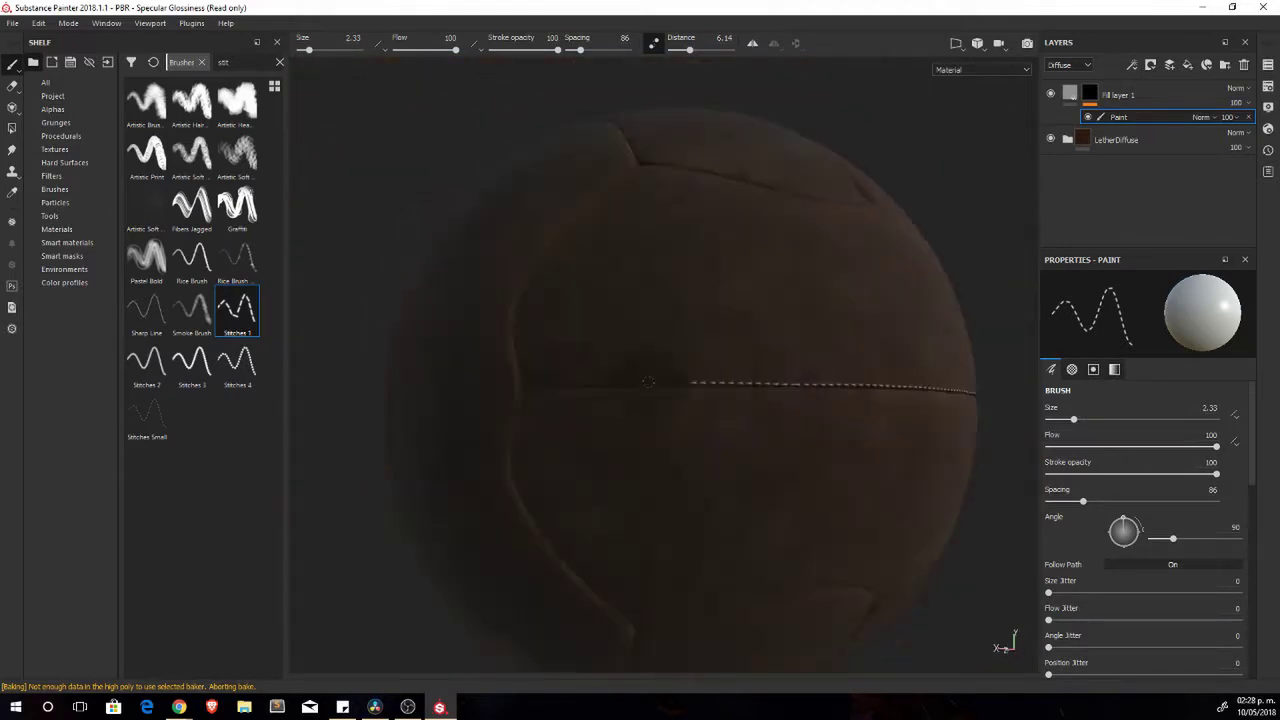
pyautogui.scroll(-5, 733, 323)
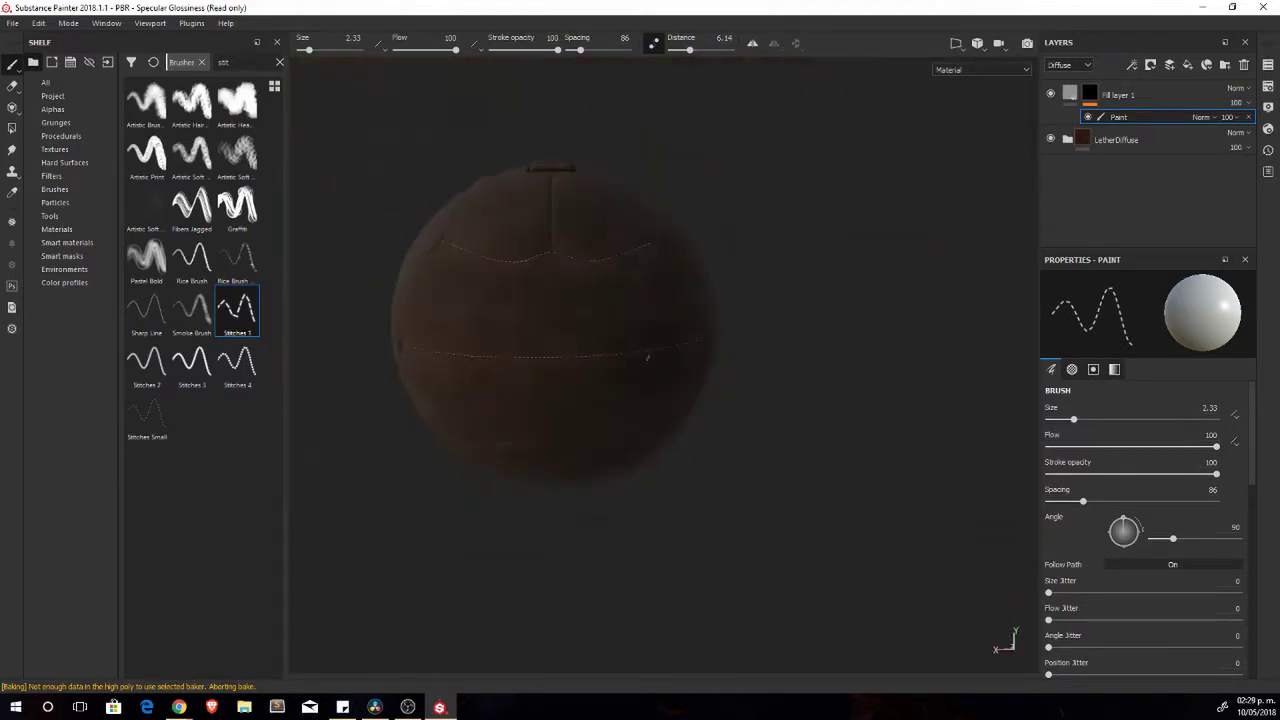
pyautogui.scroll(5, 640, 360)
pyautogui.moveTo(592, 425)
pyautogui.keyDown('alt'); pyautogui.mouseDown()
pyautogui.moveTo(571, 433)
pyautogui.moveTo(541, 409)
pyautogui.mouseUp(); pyautogui.keyUp('alt')
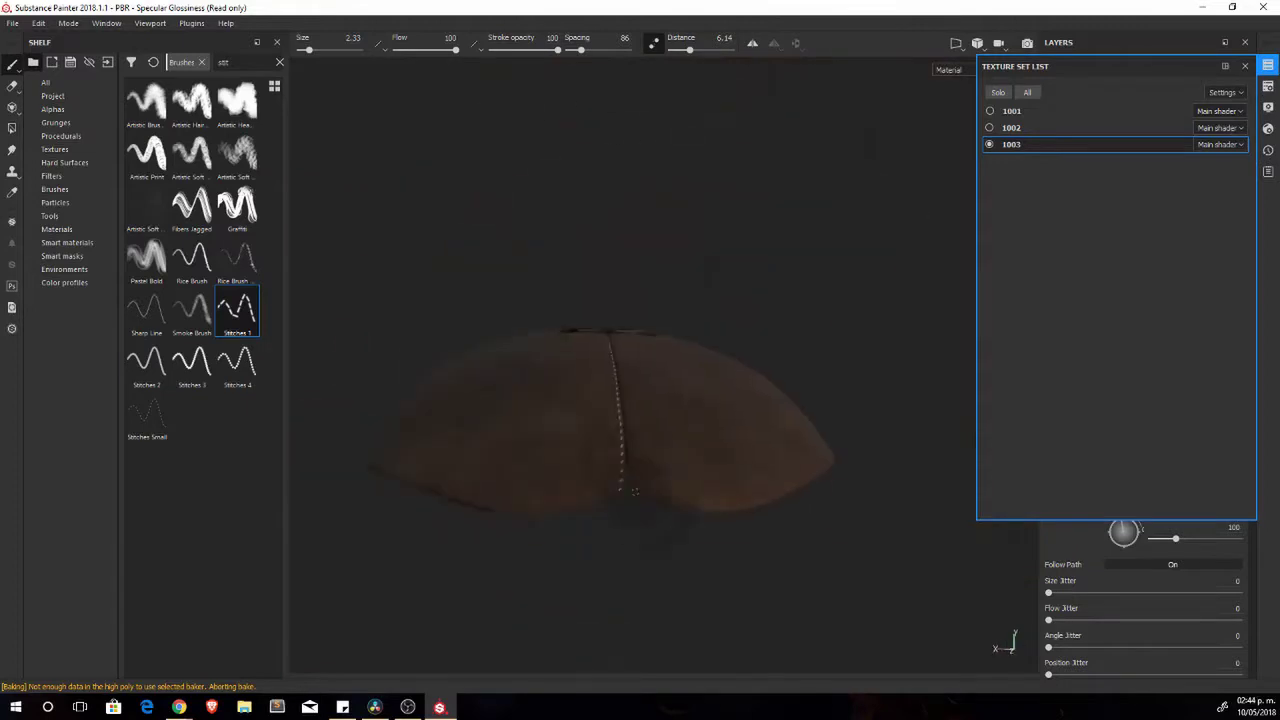
# Save the project as Txt_Ball_v01.
pyautogui.click(13, 22)
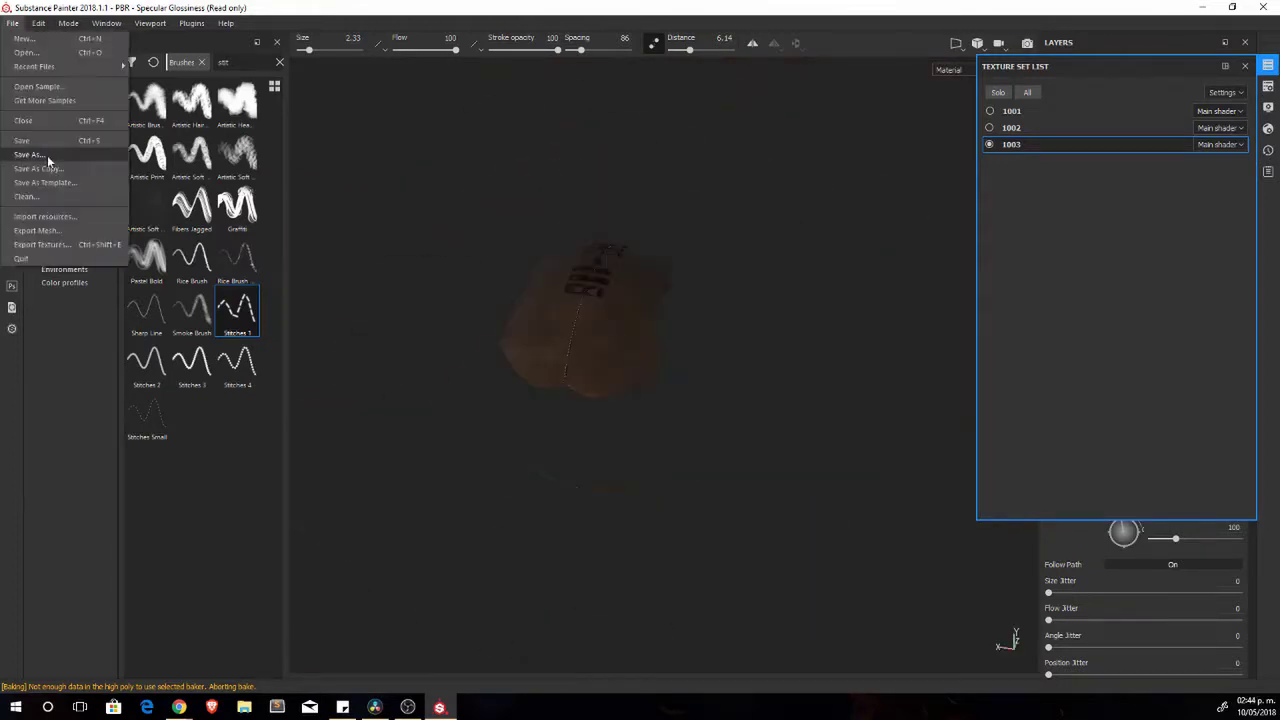
pyautogui.click(29, 155)
pyautogui.press('Return')
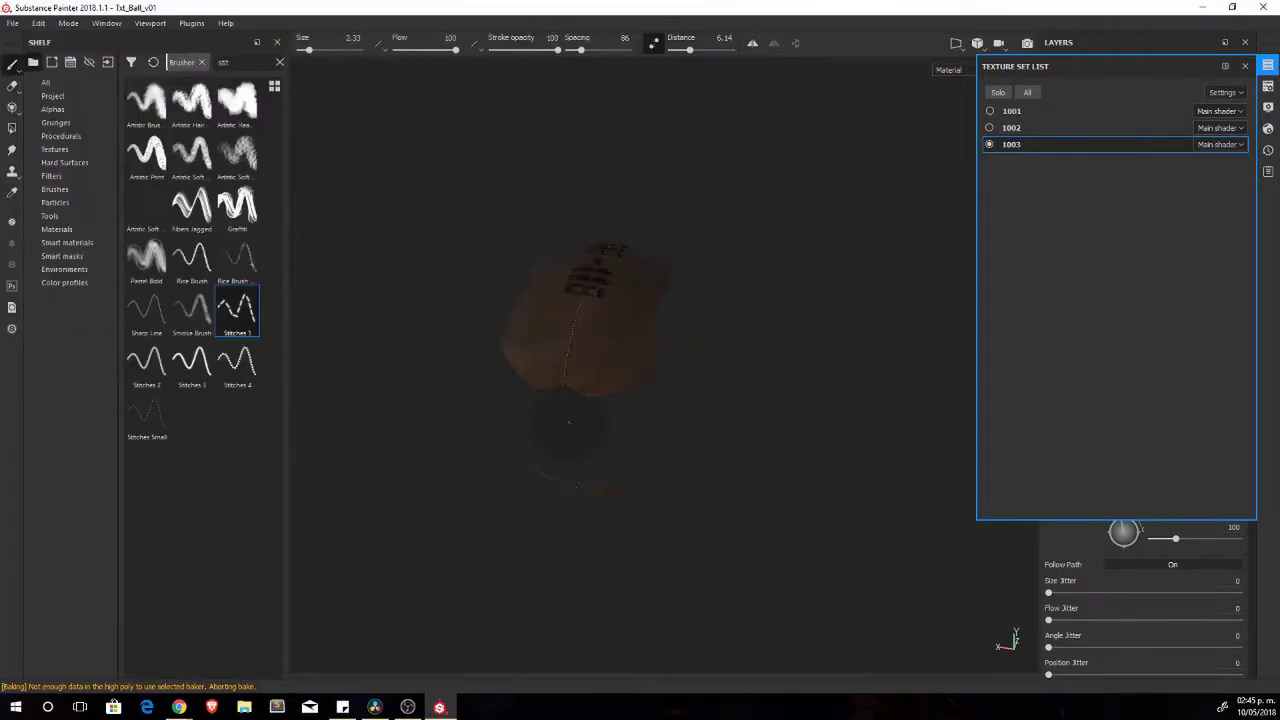
# Switch to texture set 1002 with the Basic Soft brush and show the UV layout.
pyautogui.click(1020, 134)
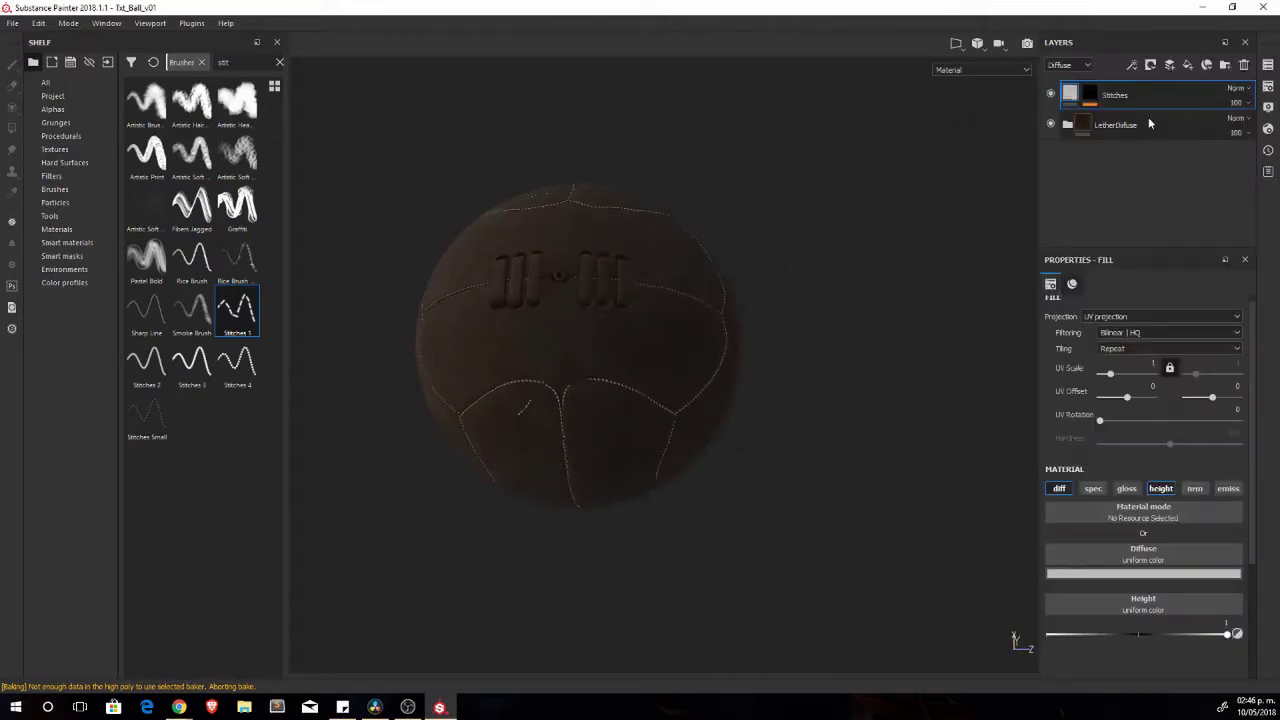
pyautogui.click(146, 258)
pyautogui.keyDown('alt'); pyautogui.moveTo(600, 350); pyautogui.dragTo(1099, 152); pyautogui.keyUp('alt')
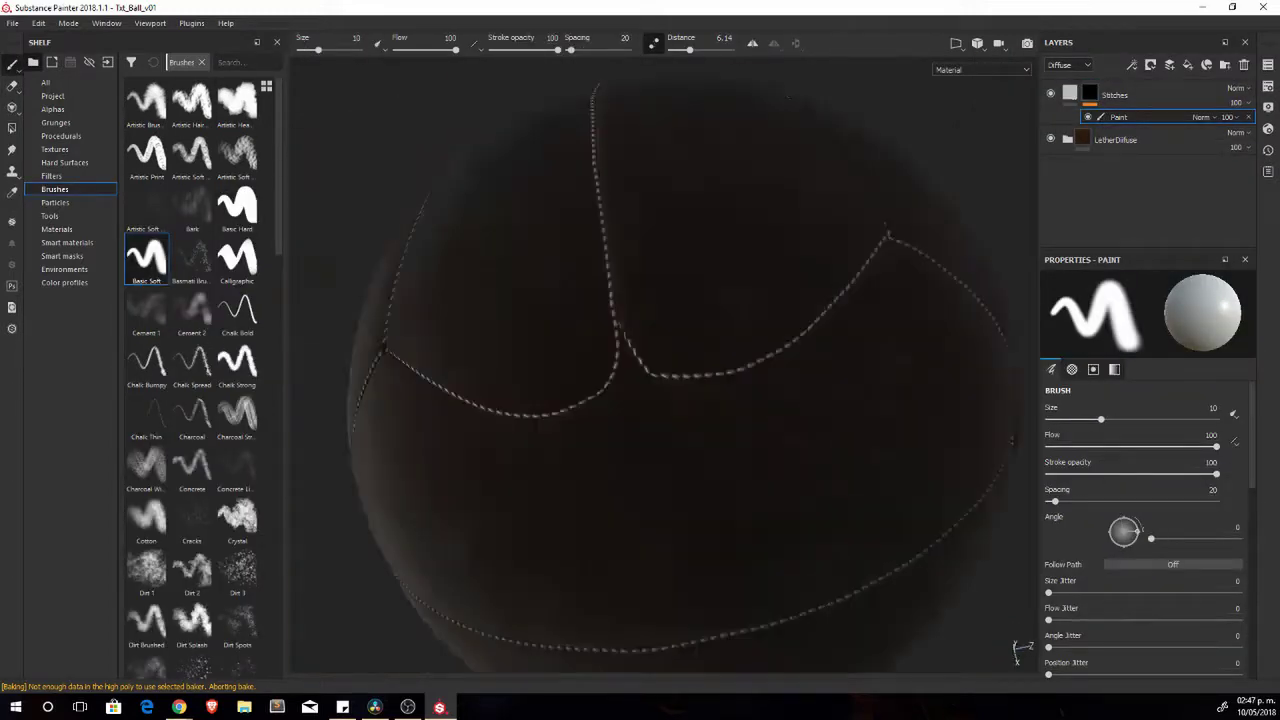
pyautogui.keyDown('alt'); pyautogui.moveTo(814, 200); pyautogui.dragTo(714, 443); pyautogui.keyUp('alt')
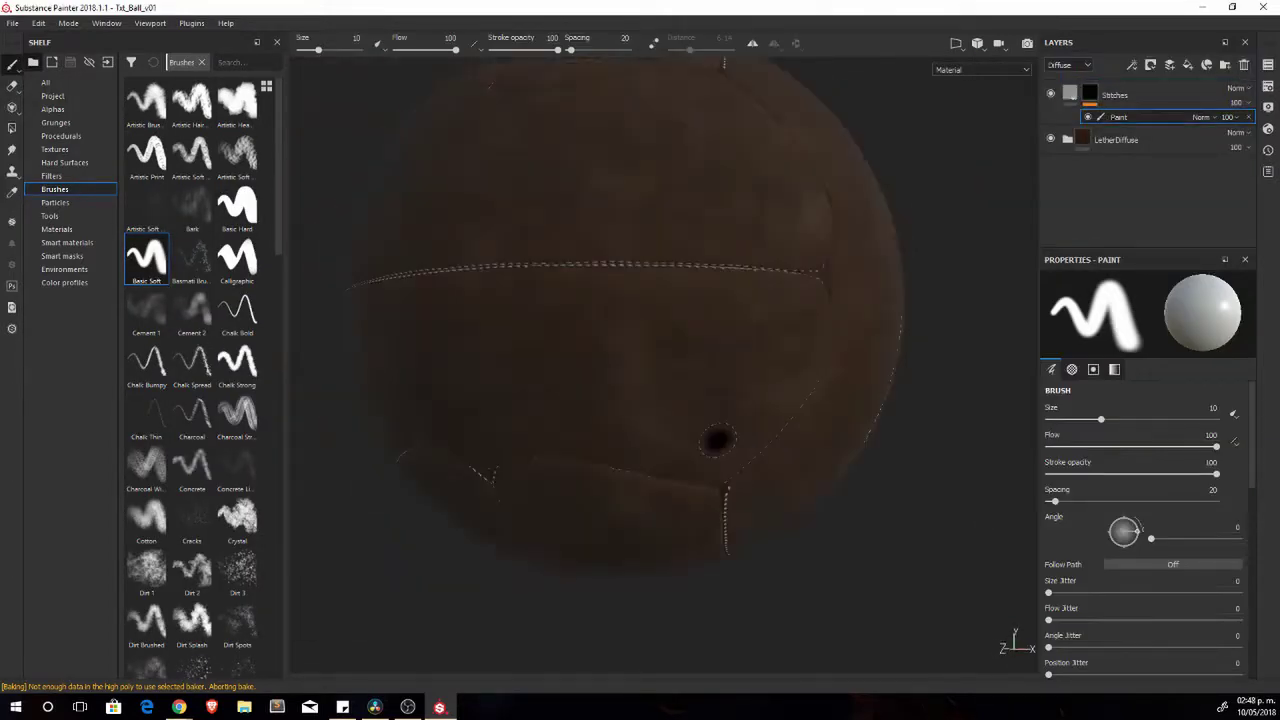
pyautogui.press('F1')
pyautogui.scroll(-3, 1232, 560)
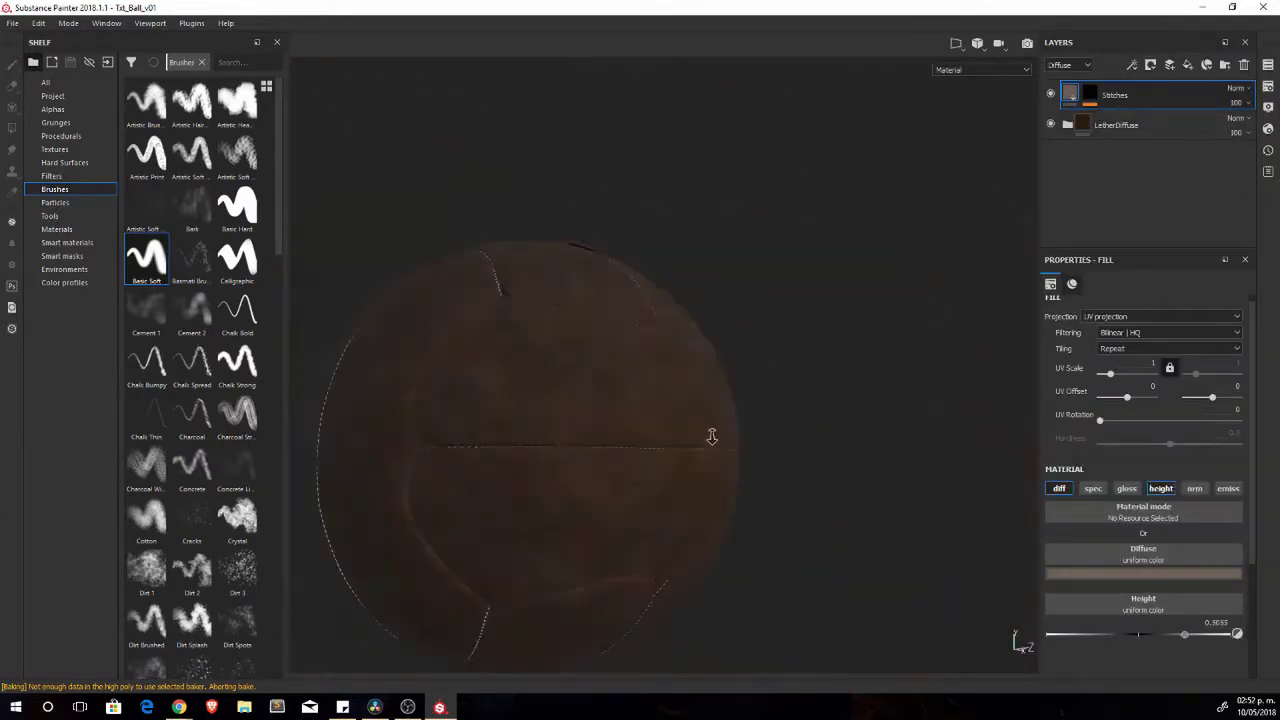
pyautogui.click(801, 462)
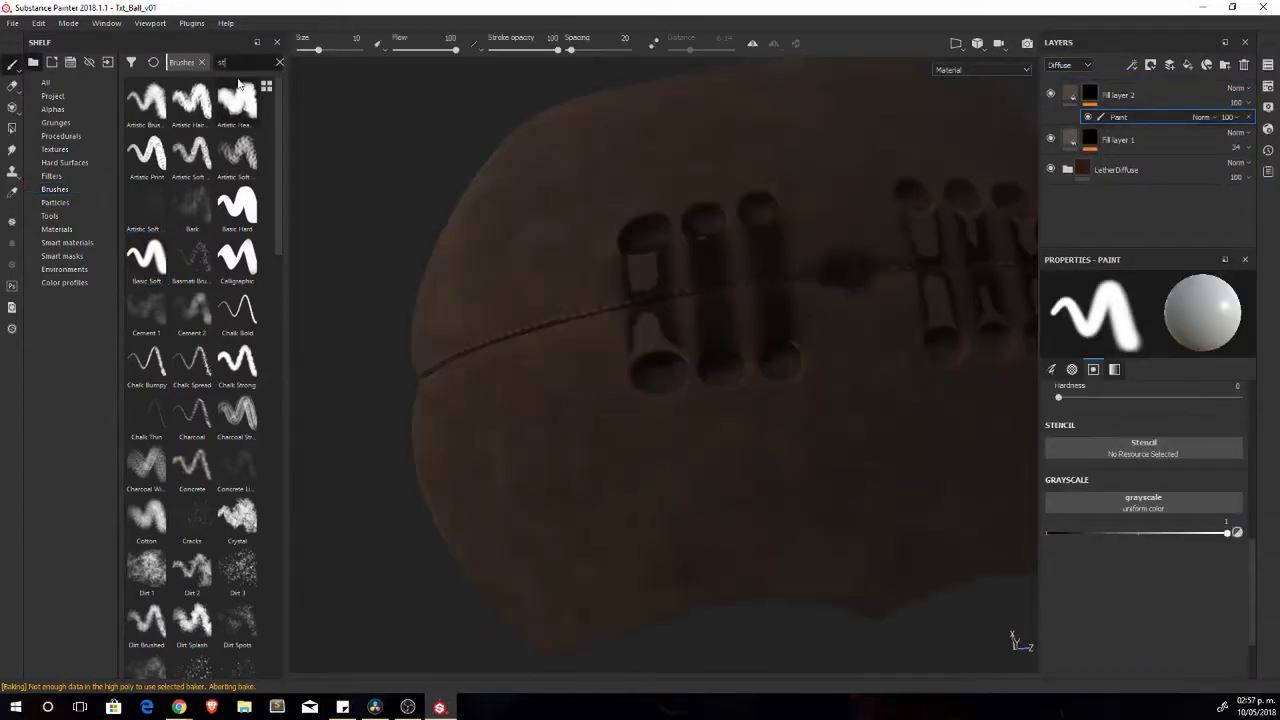
# Pick a stitch brush from the shelf and raise its spacing to 101.
pyautogui.write('it')
pyautogui.click(237, 308)
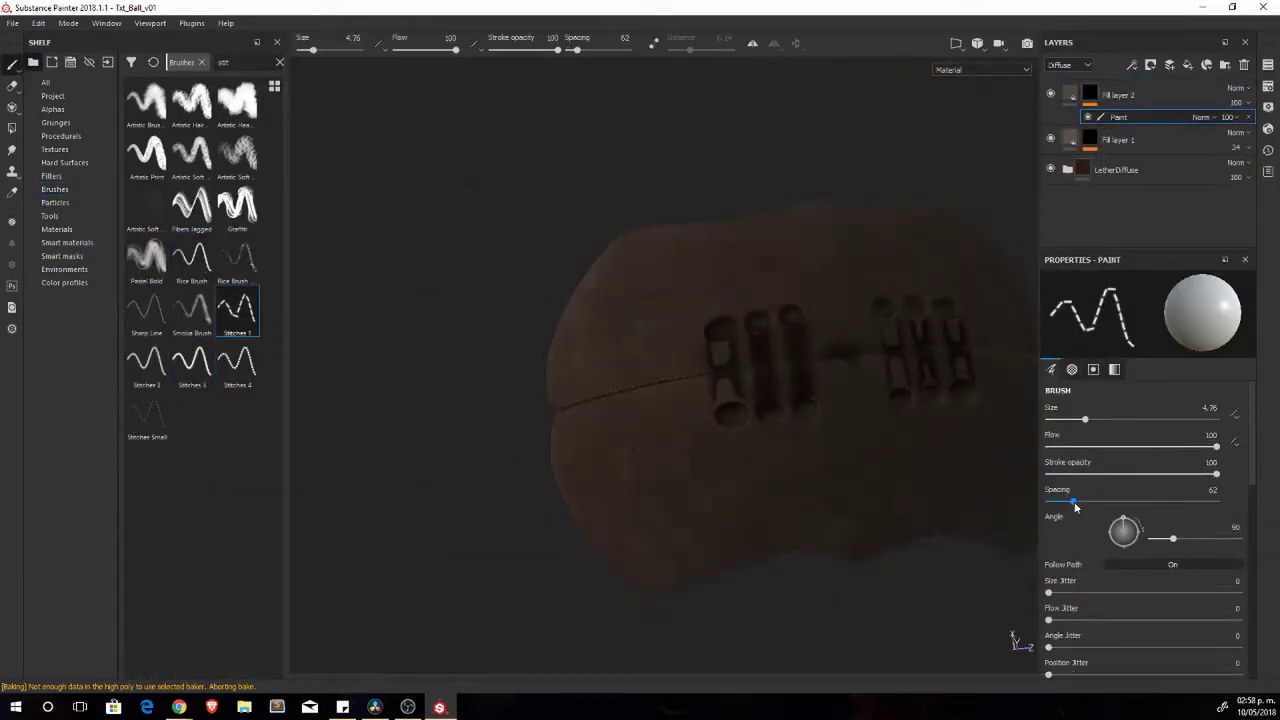
pyautogui.moveTo(1075, 503); pyautogui.dragTo(1089, 502)
pyautogui.click(753, 45)
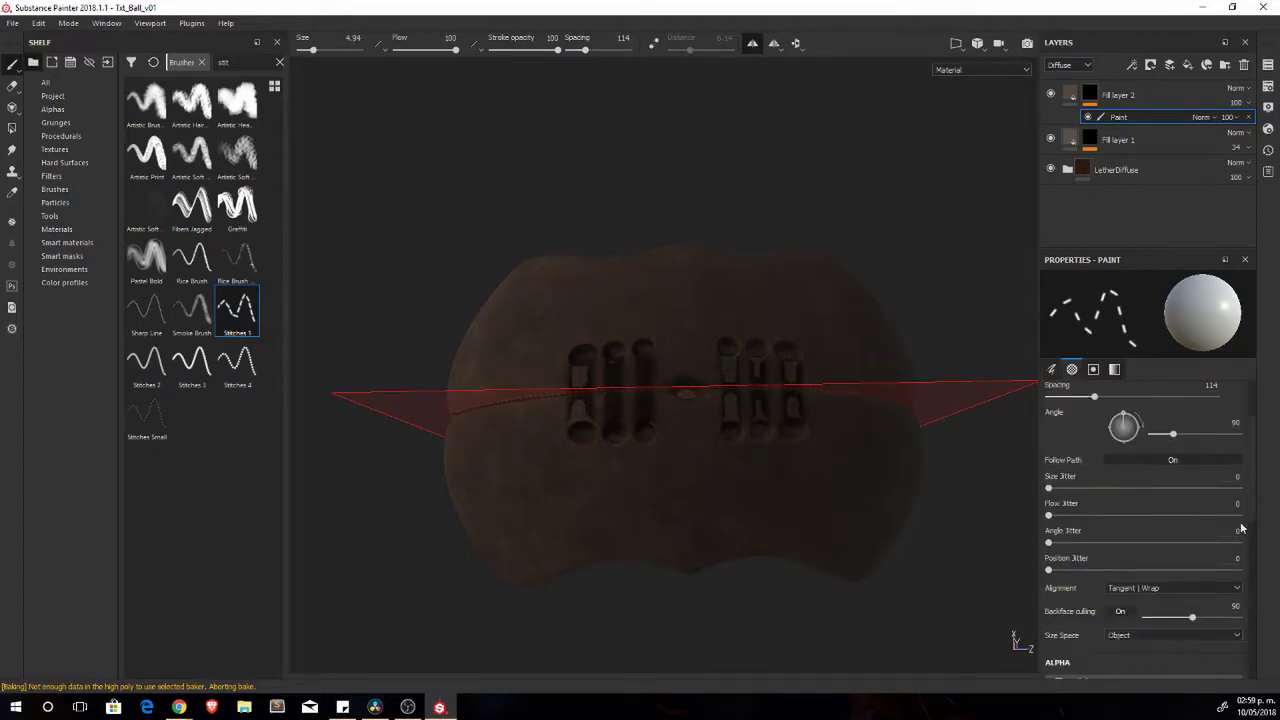
pyautogui.scroll(-1, 1067, 408)
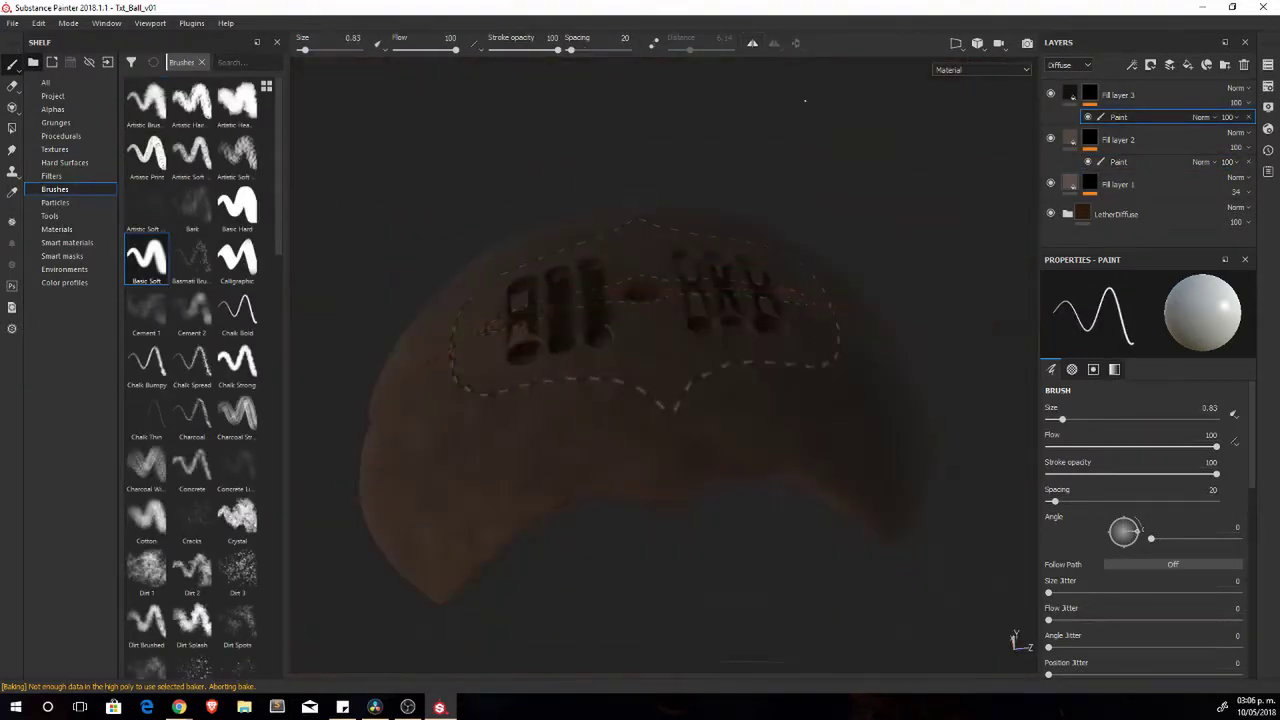
pyautogui.click(1049, 137)
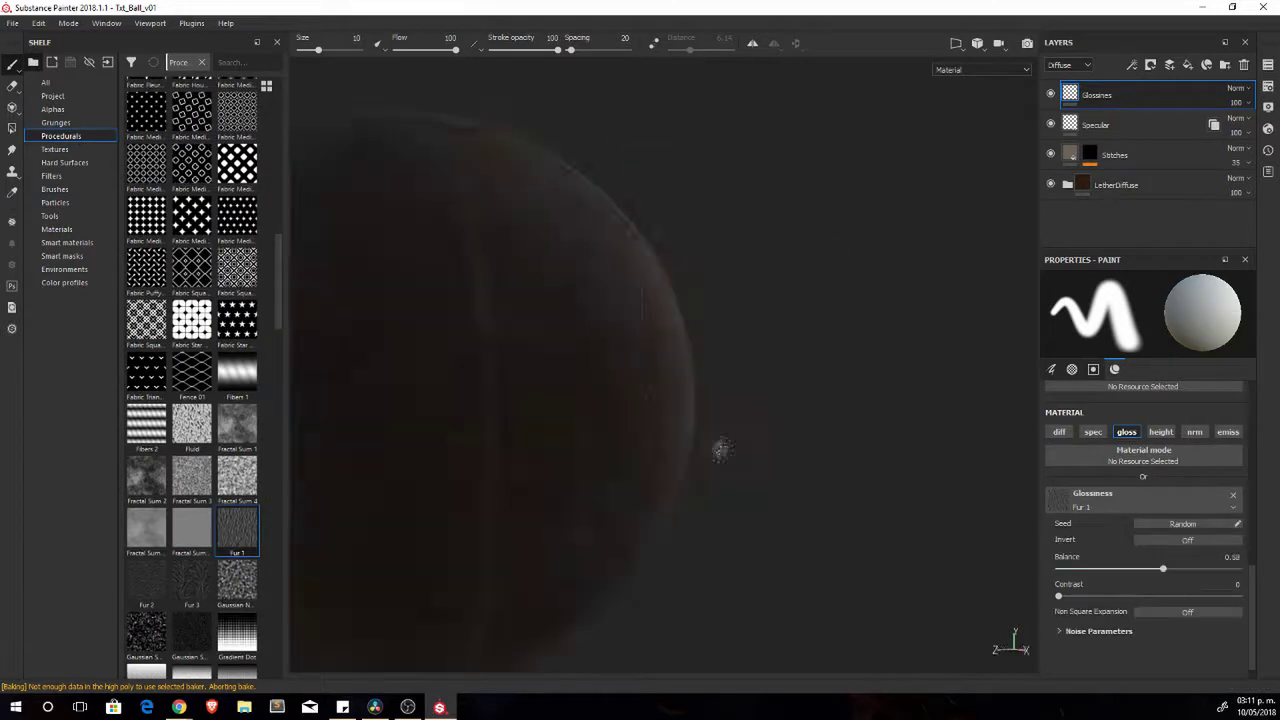
# Scroll the properties panel and nudge the Fur 1 Balance slider slightly lower.
pyautogui.scroll(-2, 1124, 385)
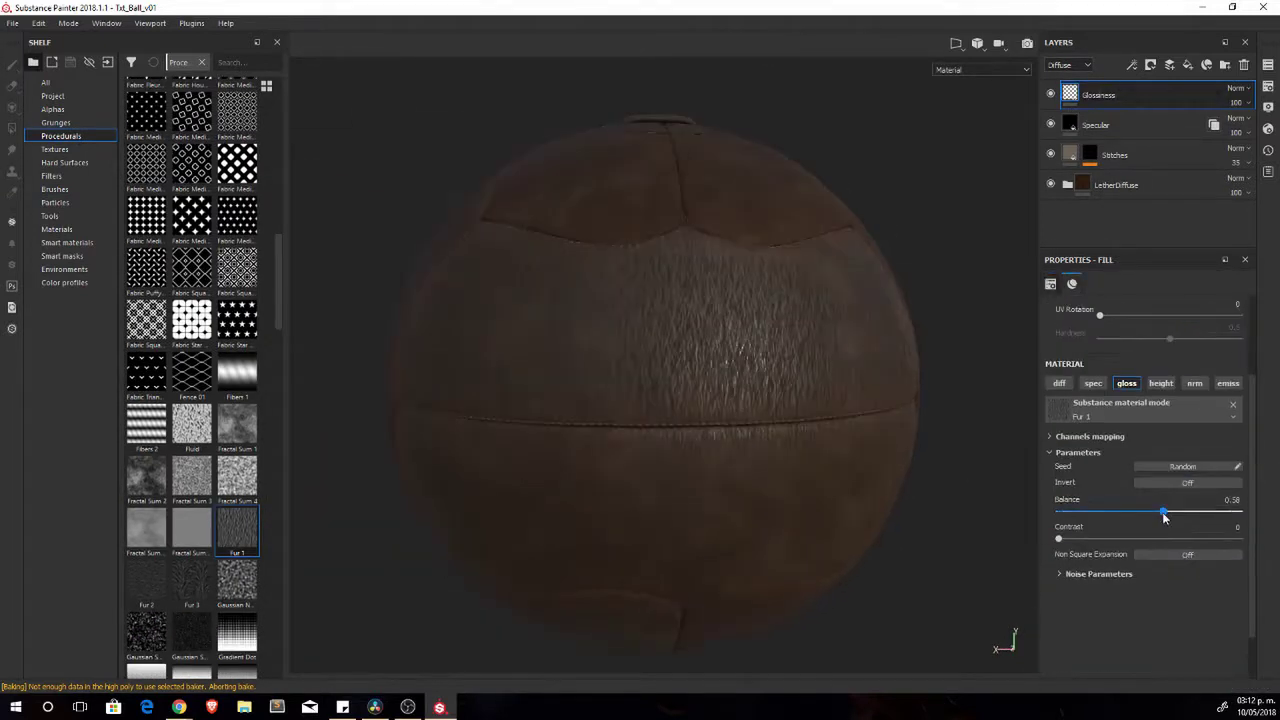
pyautogui.moveTo(1148, 511); pyautogui.dragTo(1123, 517)
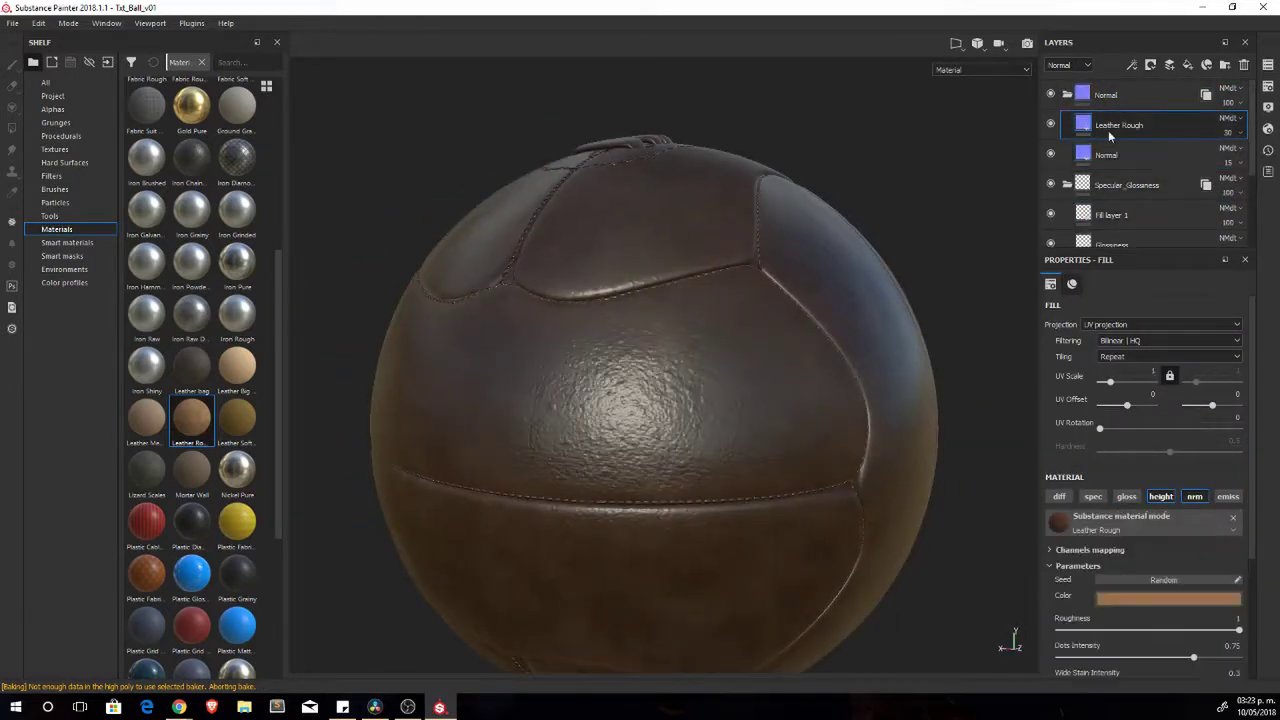
# Group the two Normal layers into a Normal folder with Ctrl+G.
pyautogui.scroll(-3, 1093, 620)
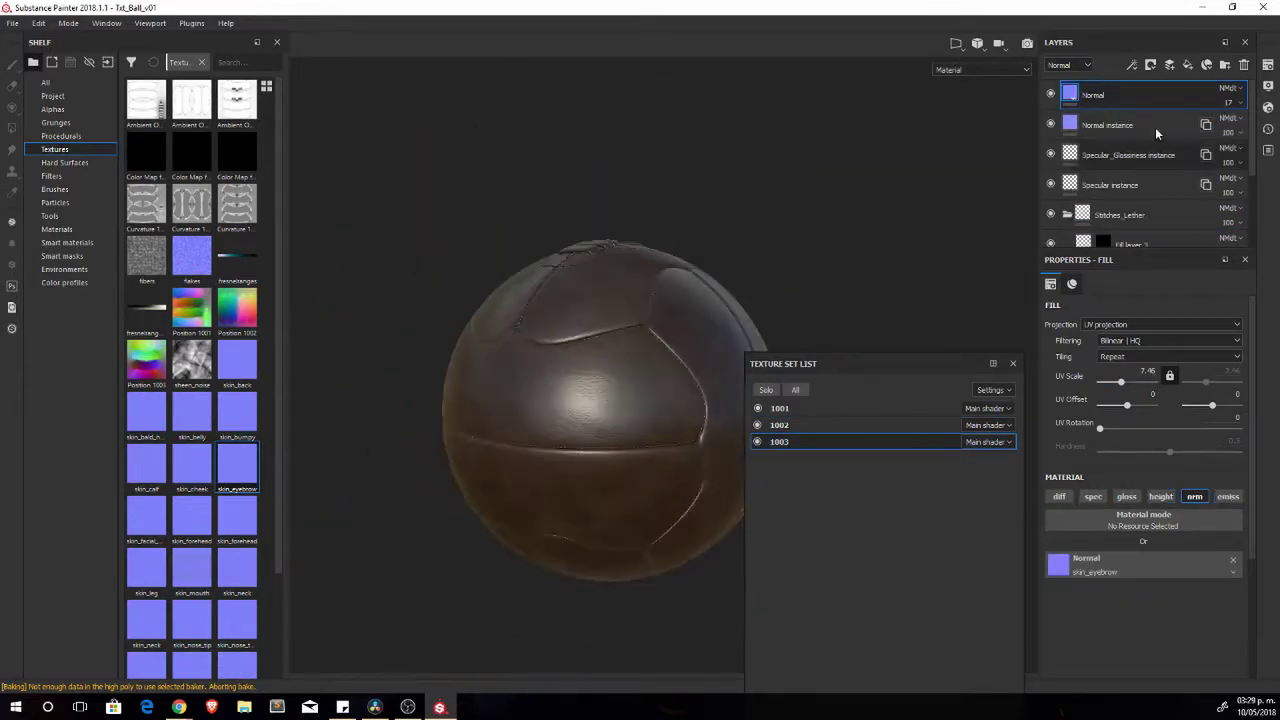
pyautogui.keyDown('ctrl'); pyautogui.click(1155, 125); pyautogui.keyUp('ctrl')
pyautogui.hotkey('ctrl', 'g')
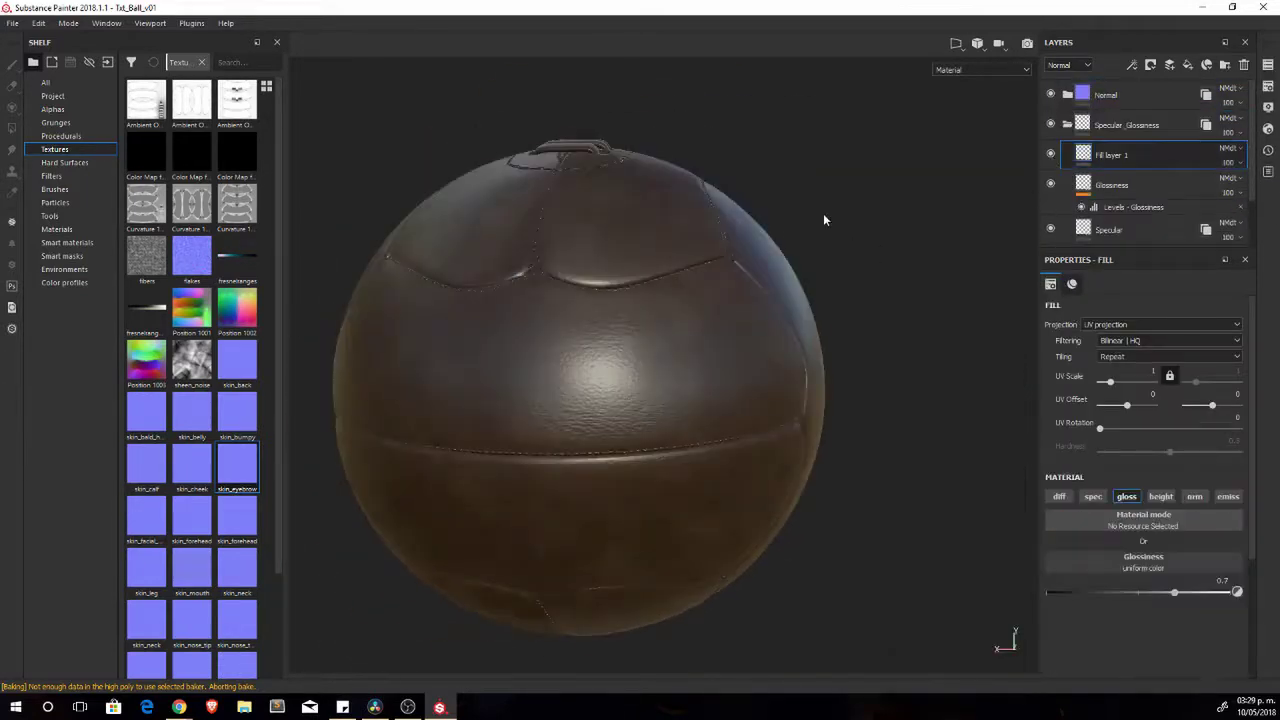
# Add Grunge Fingerprints Smeared to the glossiness fill layer.
pyautogui.scroll(-5, 262, 315)
pyautogui.scroll(-5, 277, 320)
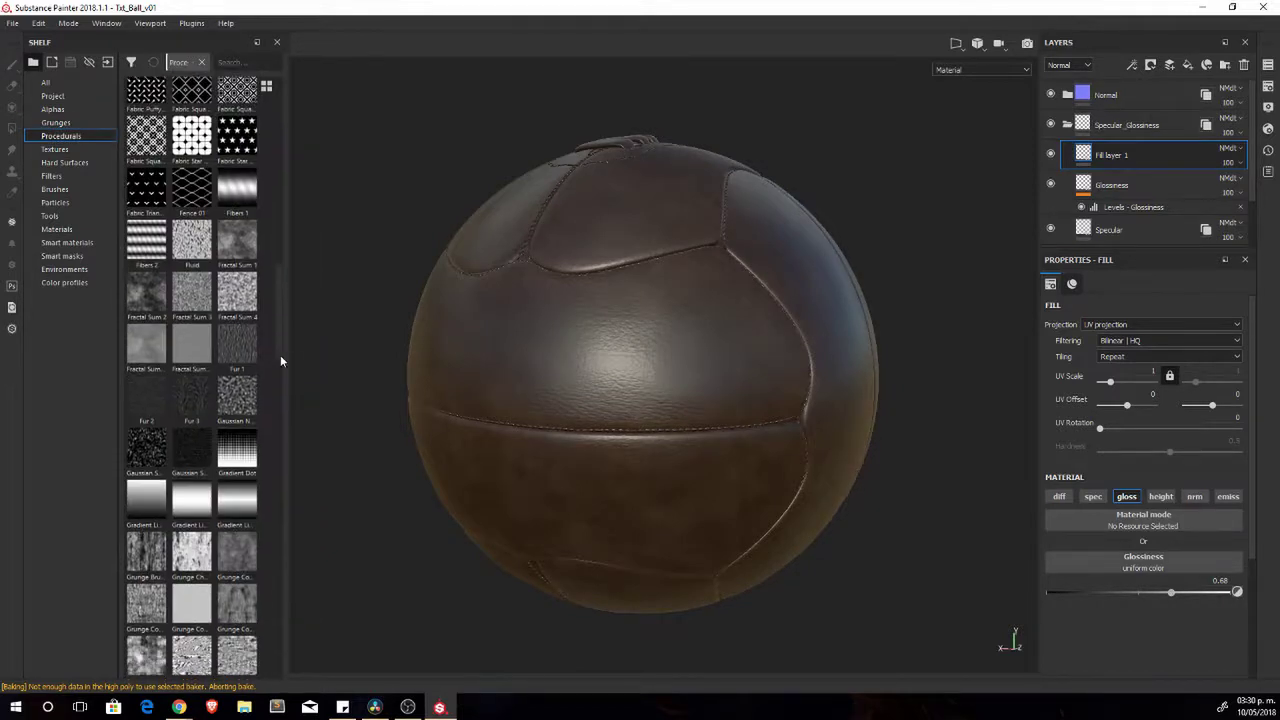
pyautogui.scroll(-3, 280, 357)
pyautogui.moveTo(192, 400); pyautogui.dragTo(1100, 560)
# Set the grunge glossiness fill to Lighten blend and UV Scale 1.47.
pyautogui.keyDown('alt'); pyautogui.moveTo(670, 487); pyautogui.dragTo(1038, 519); pyautogui.keyUp('alt')
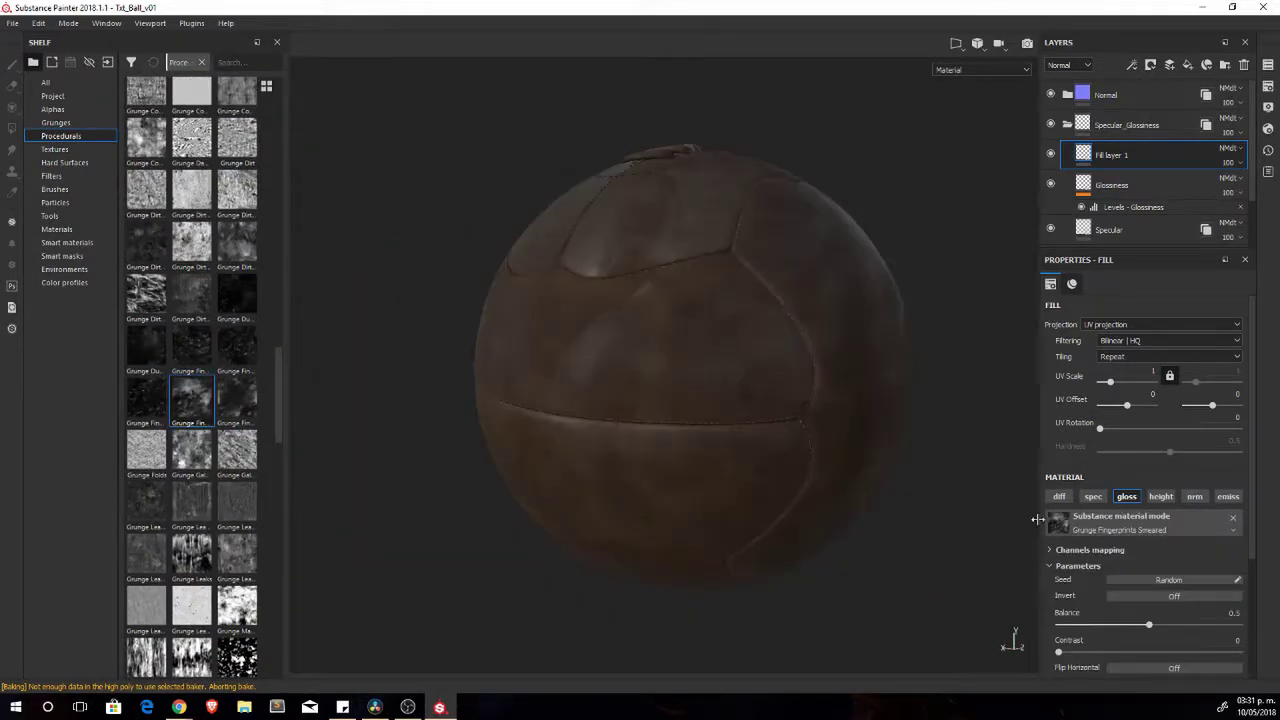
pyautogui.click(1210, 258)
pyautogui.keyDown('alt'); pyautogui.moveTo(700, 400); pyautogui.dragTo(463, 404); pyautogui.keyUp('alt')
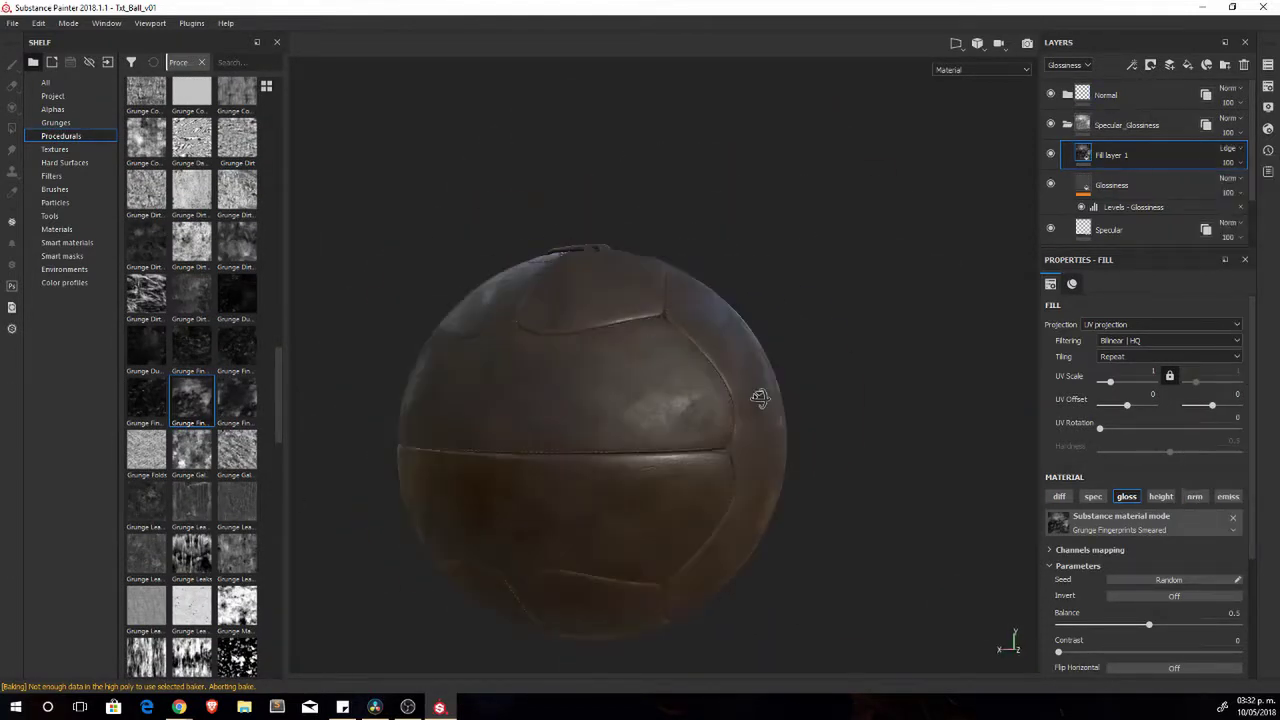
pyautogui.moveTo(1118, 386); pyautogui.dragTo(1112, 383)
pyautogui.keyDown('alt'); pyautogui.moveTo(600, 400); pyautogui.dragTo(686, 428); pyautogui.keyUp('alt')
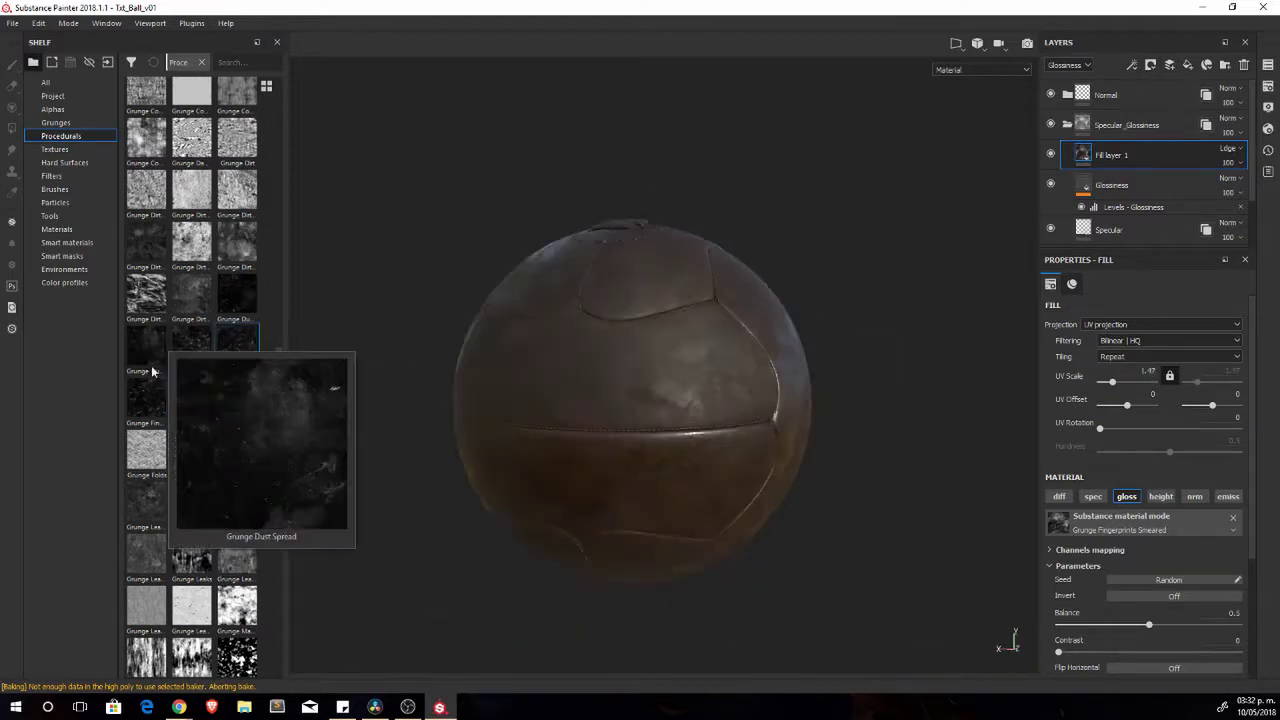
pyautogui.keyDown('alt'); pyautogui.moveTo(781, 396); pyautogui.dragTo(663, 420); pyautogui.keyUp('alt')
# Check the texture channels, frame the laced panel and add a fill layer for the laces.
pyautogui.press('c')
pyautogui.press('c')
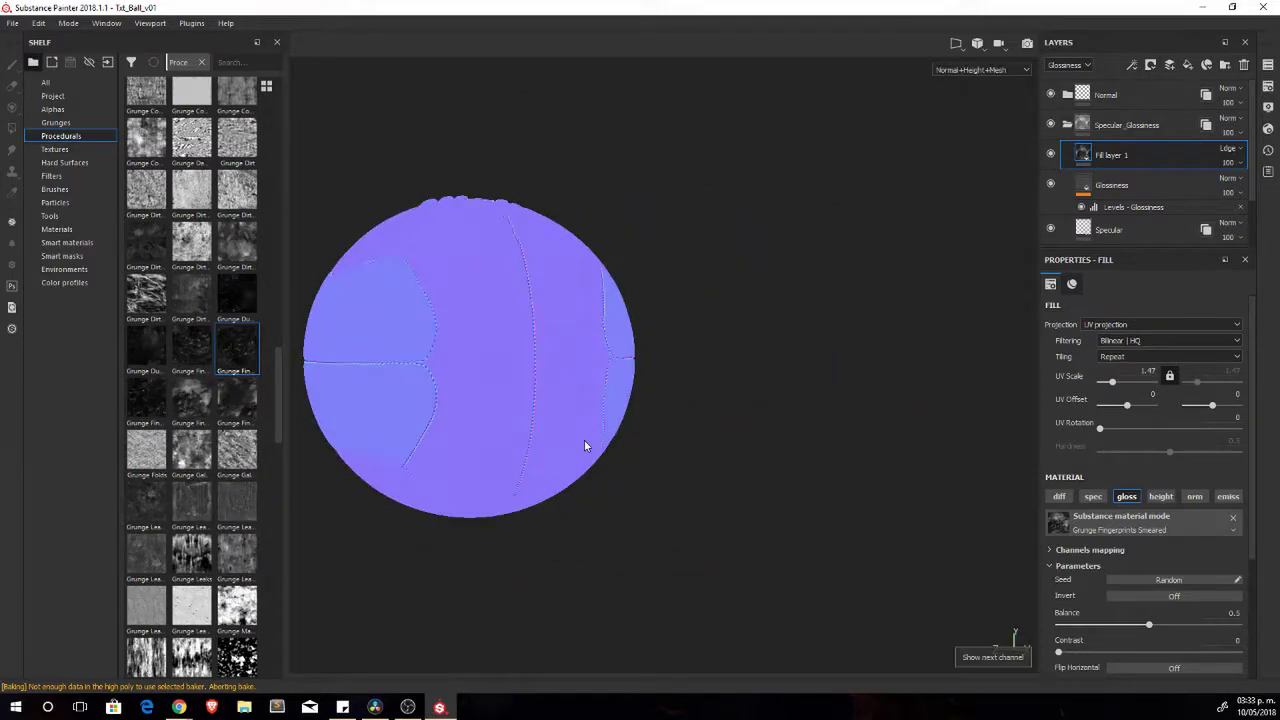
pyautogui.press('m')
pyautogui.moveTo(512, 378)
pyautogui.keyDown('alt'); pyautogui.mouseDown(button='right')
pyautogui.moveTo(854, 351)
pyautogui.moveTo(503, 363)
pyautogui.moveTo(660, 431)
pyautogui.mouseUp(button='right'); pyautogui.keyUp('alt')
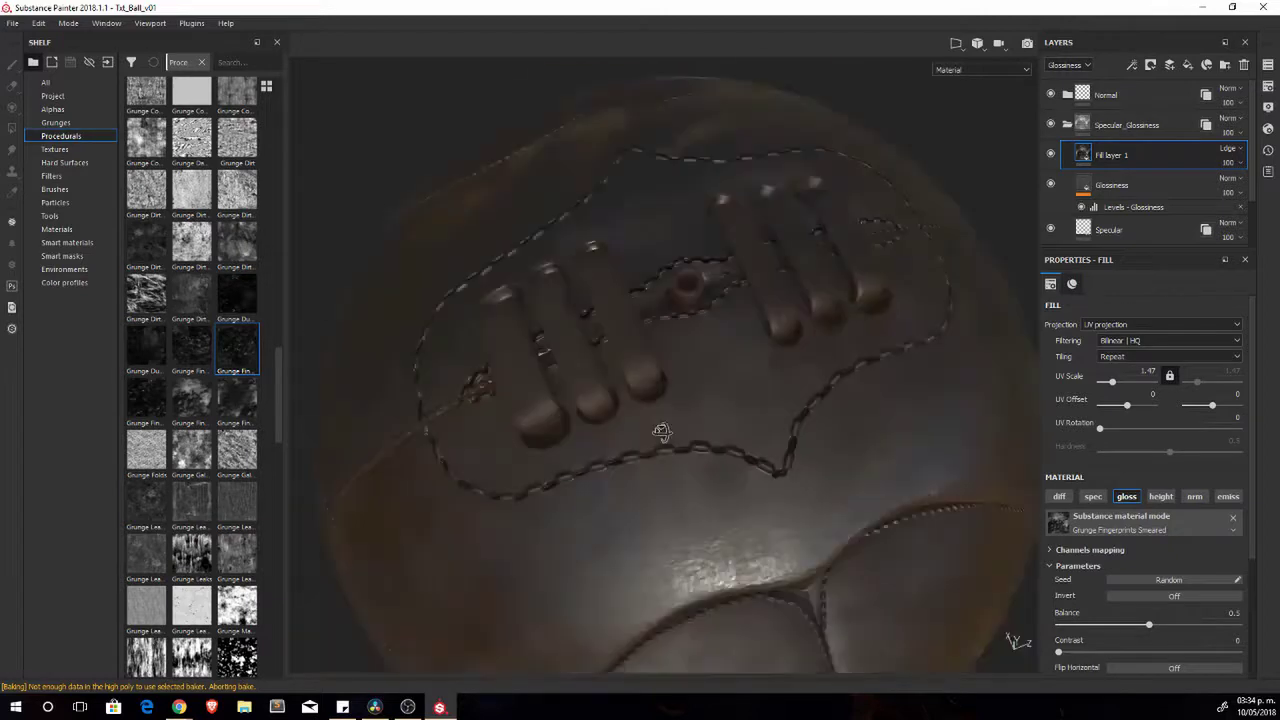
pyautogui.keyDown('alt'); pyautogui.moveTo(660, 431); pyautogui.dragTo(1030, 183); pyautogui.keyUp('alt')
pyautogui.click(1187, 65)
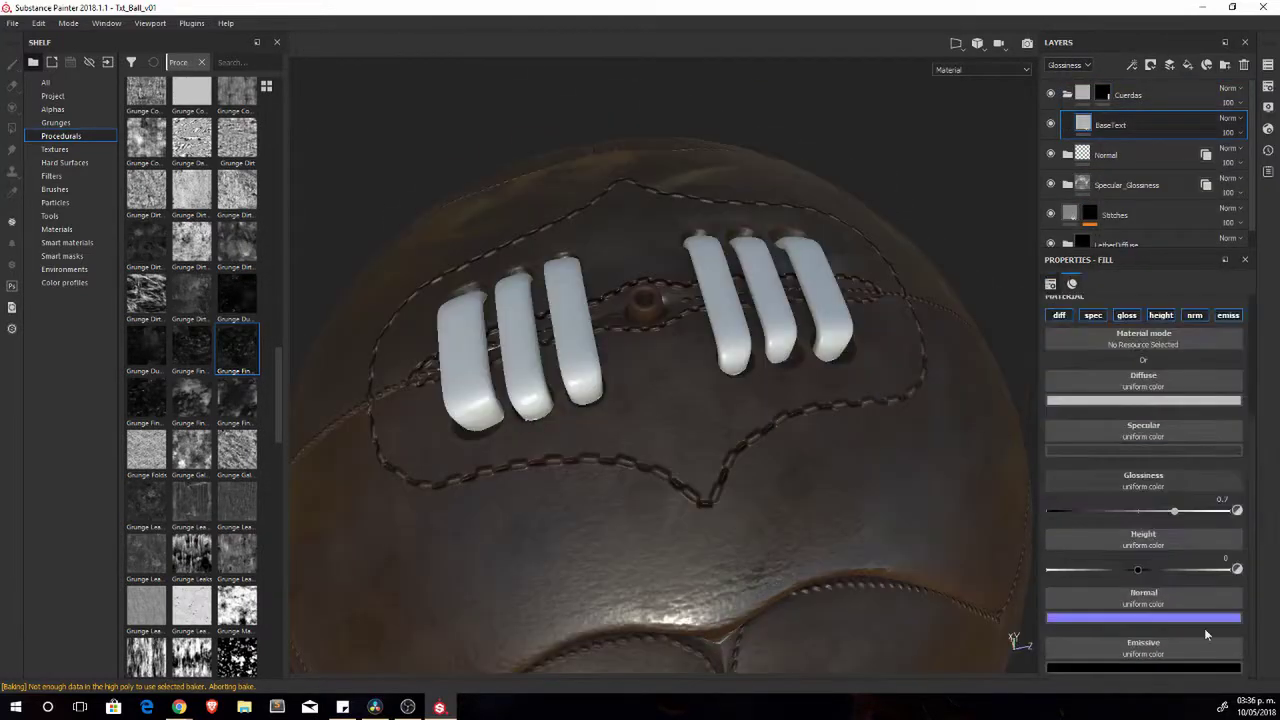
# Put Grunge Map 005 in BaseText's height and set Brush Pattern to zero.
pyautogui.scroll(-2, 1249, 422)
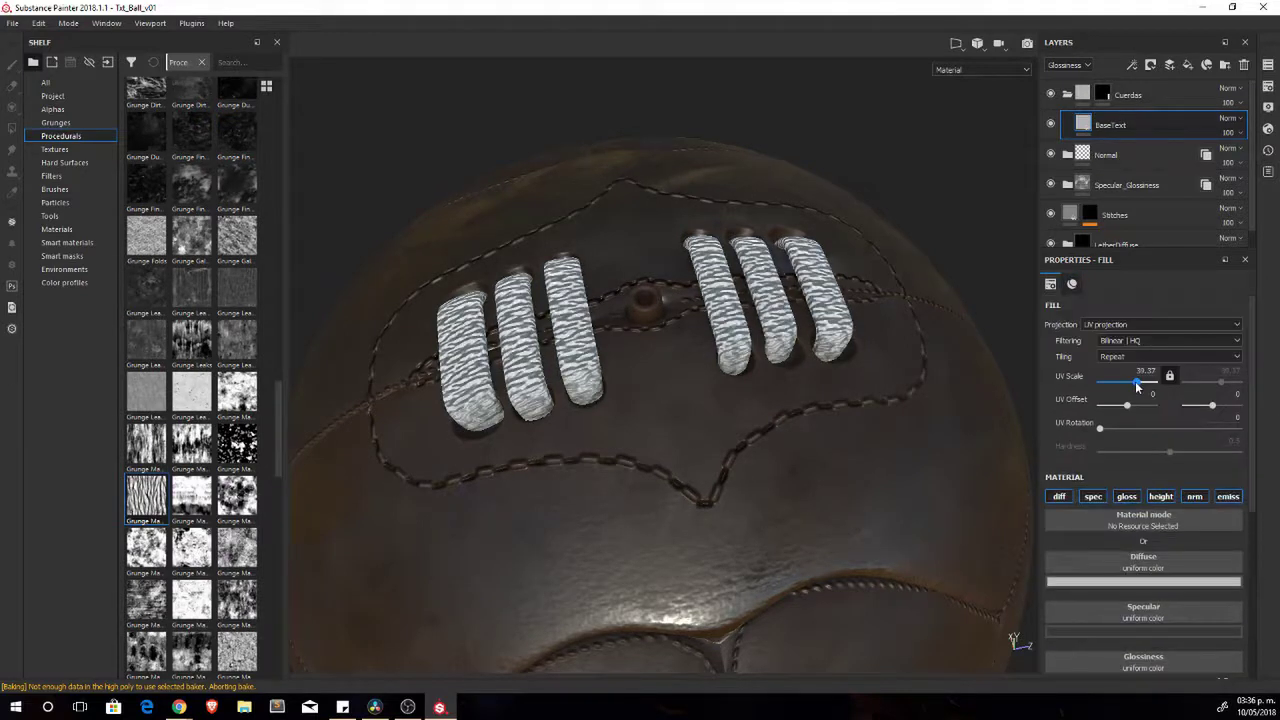
pyautogui.moveTo(1139, 509); pyautogui.dragTo(1215, 510)
pyautogui.moveTo(1087, 584); pyautogui.dragTo(1058, 583)
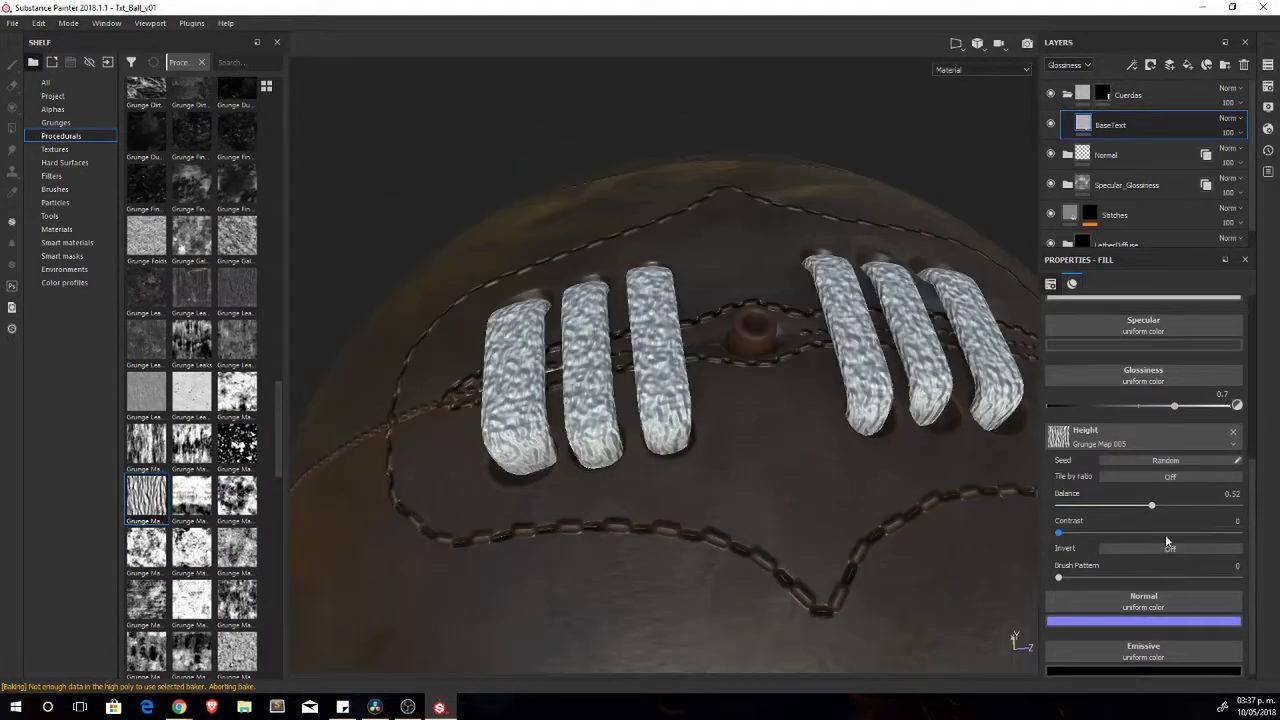
# Add a Levels effect to BaseText that affects the Height channel.
pyautogui.rightClick(1145, 127)
pyautogui.click(1170, 165)
pyautogui.click(1175, 305)
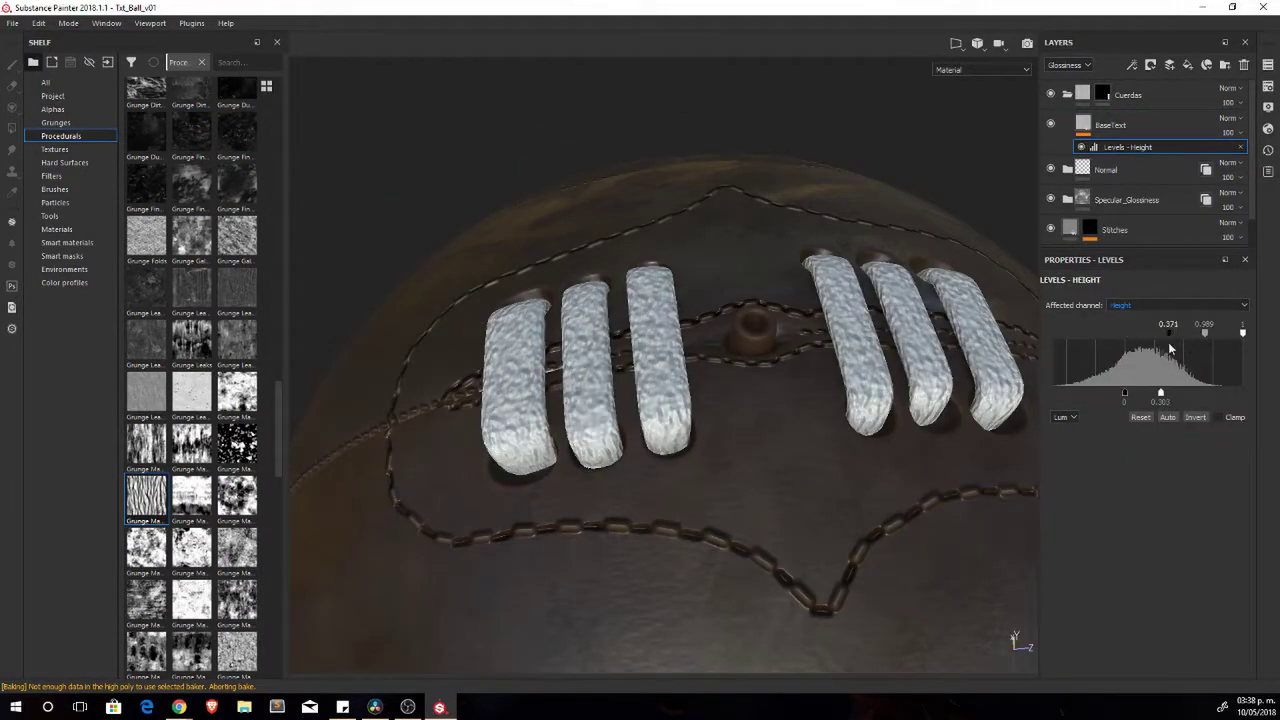
pyautogui.click(1120, 125)
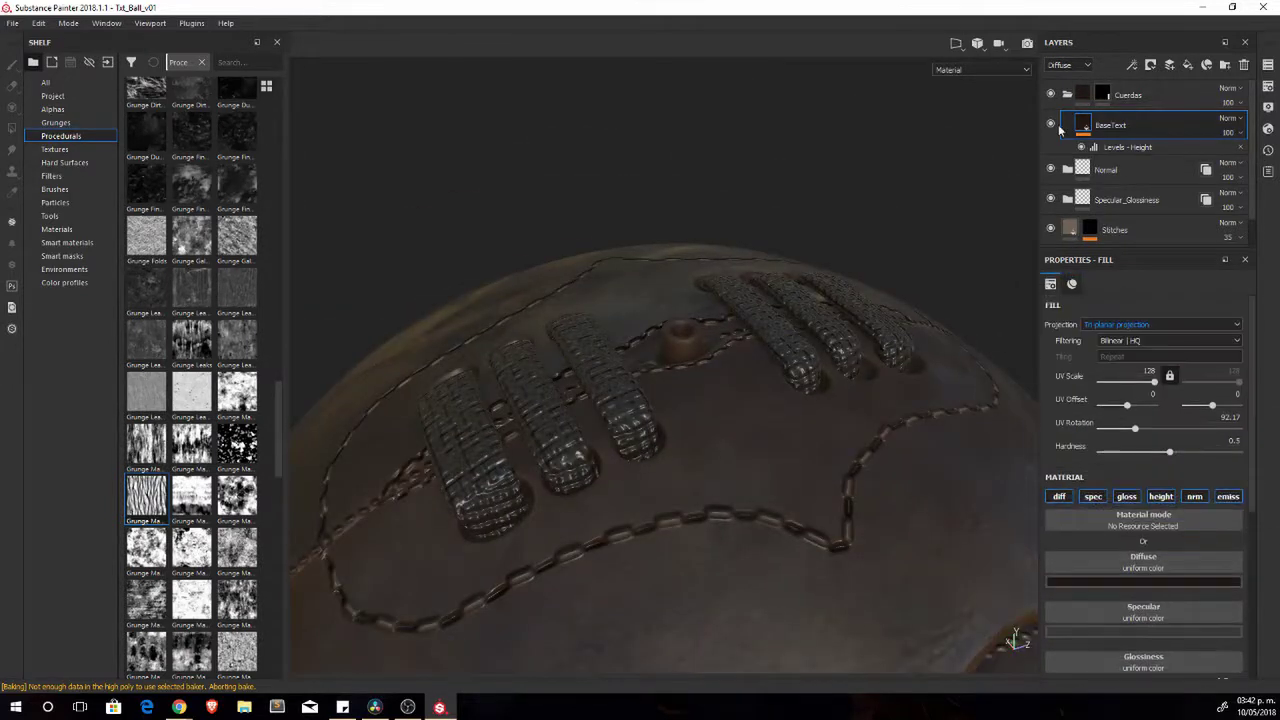
# Drag 3D Perlin Noise into BumpDetail's height slot and adjust its scale.
pyautogui.scroll(-10, 190, 380)
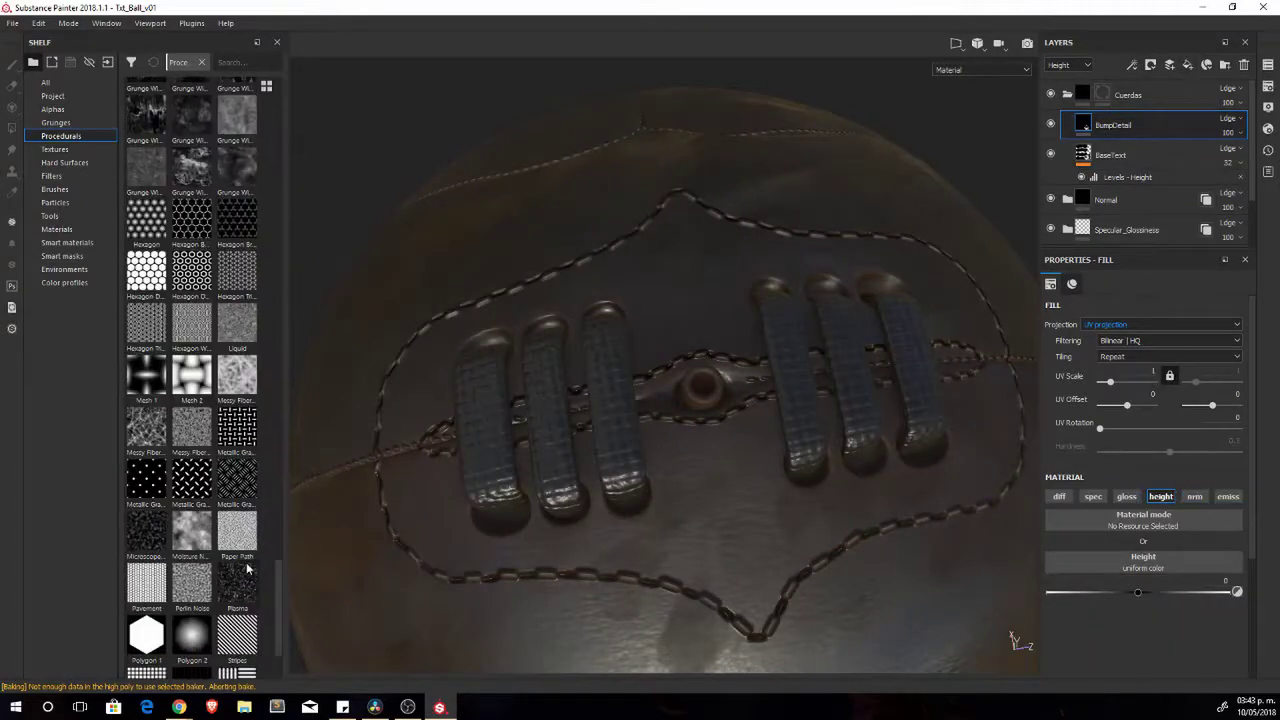
pyautogui.moveTo(192, 355)
pyautogui.mouseDown()
pyautogui.moveTo(1148, 584)
pyautogui.moveTo(1158, 608)
pyautogui.mouseUp()
pyautogui.scroll(-3, 1150, 520)
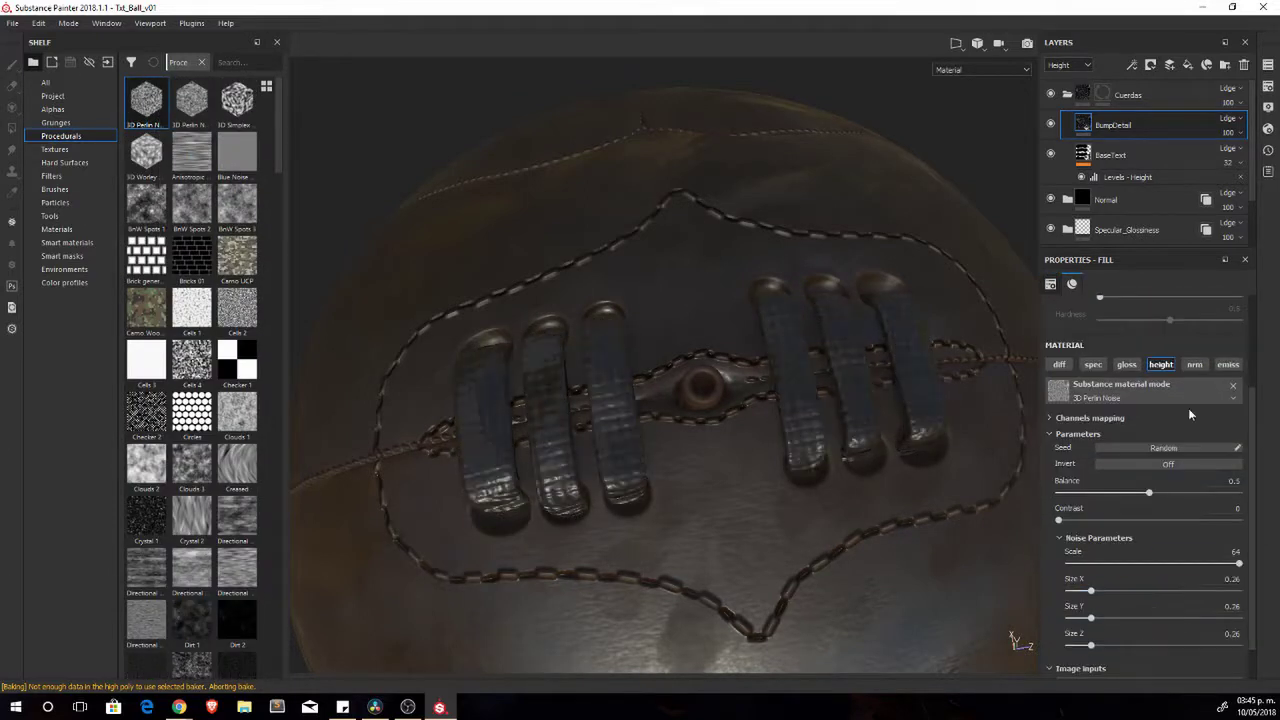
pyautogui.scroll(3, 1190, 414)
pyautogui.moveTo(1130, 384); pyautogui.dragTo(1151, 386)
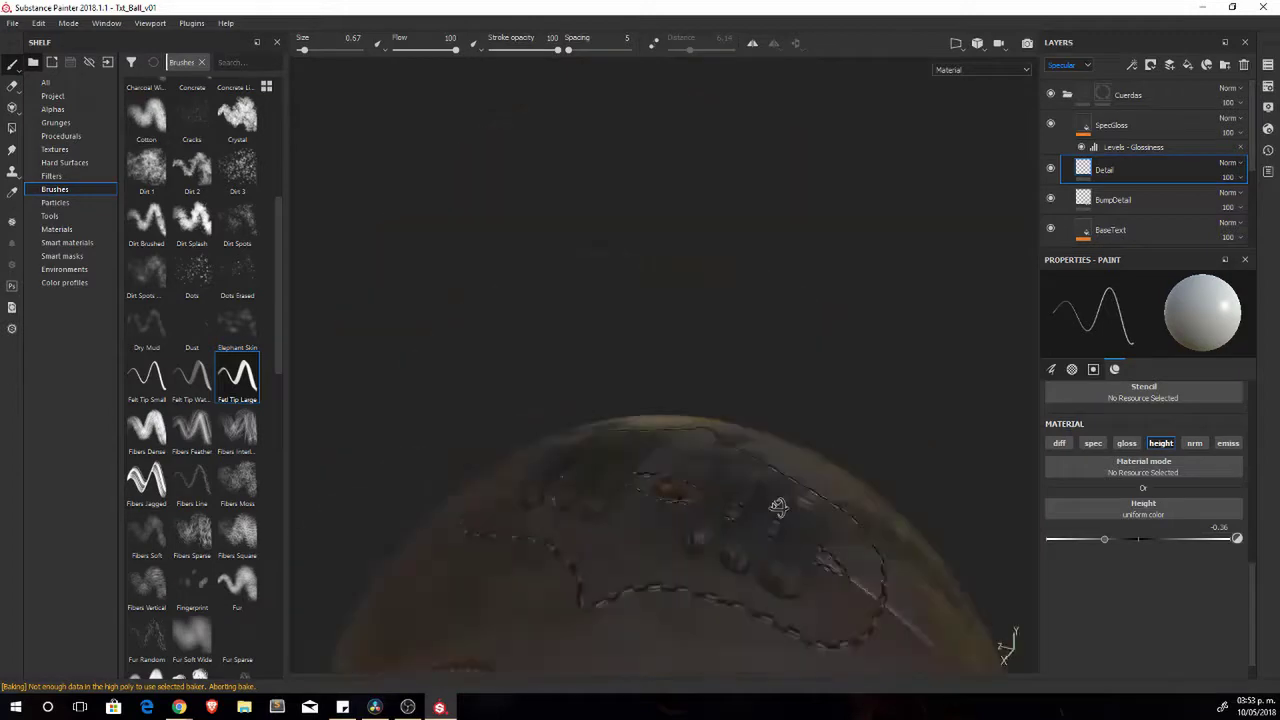
# Give the fill layer a black mask and plastic material, and raise Wide Stain Intensity.
pyautogui.keyDown('alt'); pyautogui.moveTo(560, 330); pyautogui.dragTo(624, 321); pyautogui.keyUp('alt')
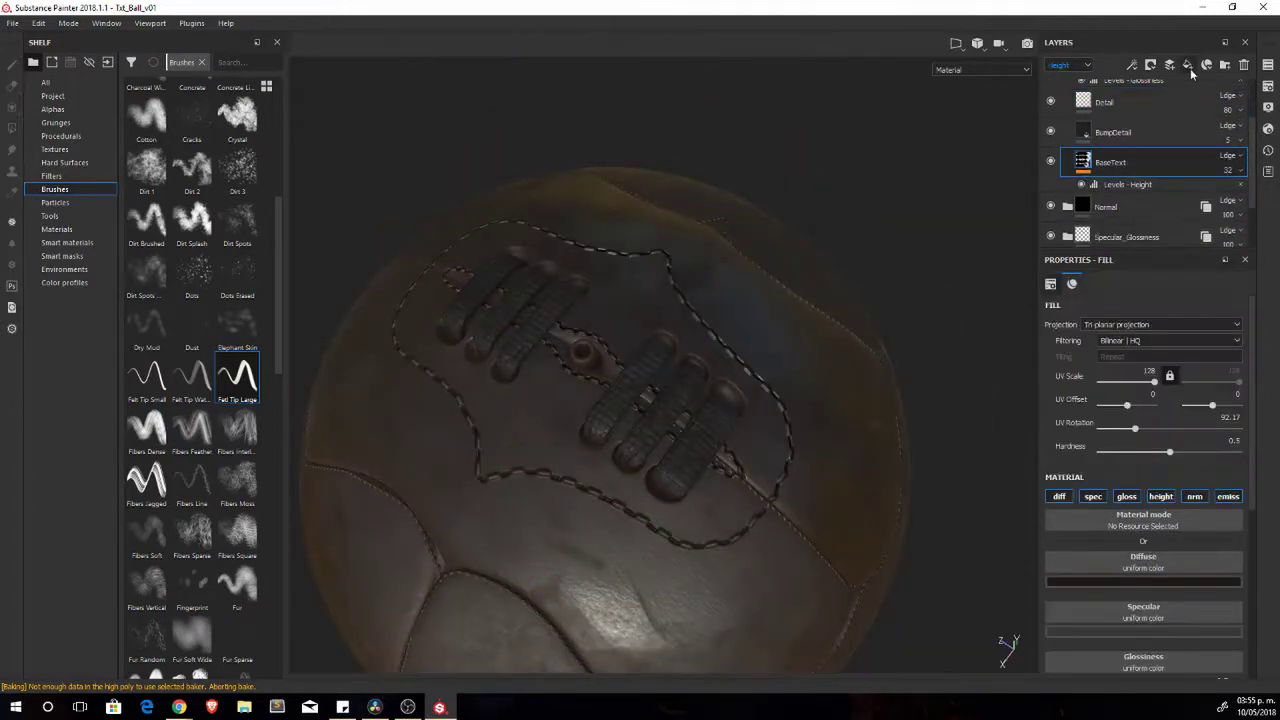
pyautogui.click(1104, 163)
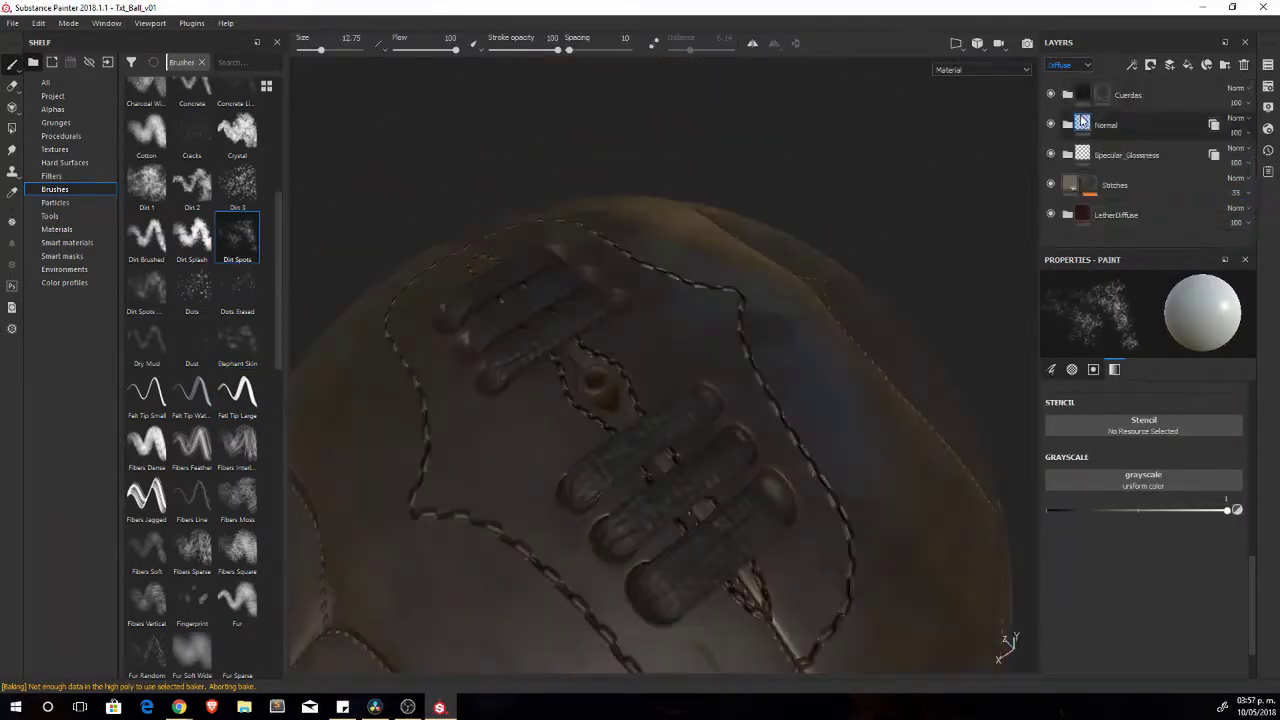
pyautogui.click(57, 229)
pyautogui.moveTo(192, 470); pyautogui.dragTo(1218, 546)
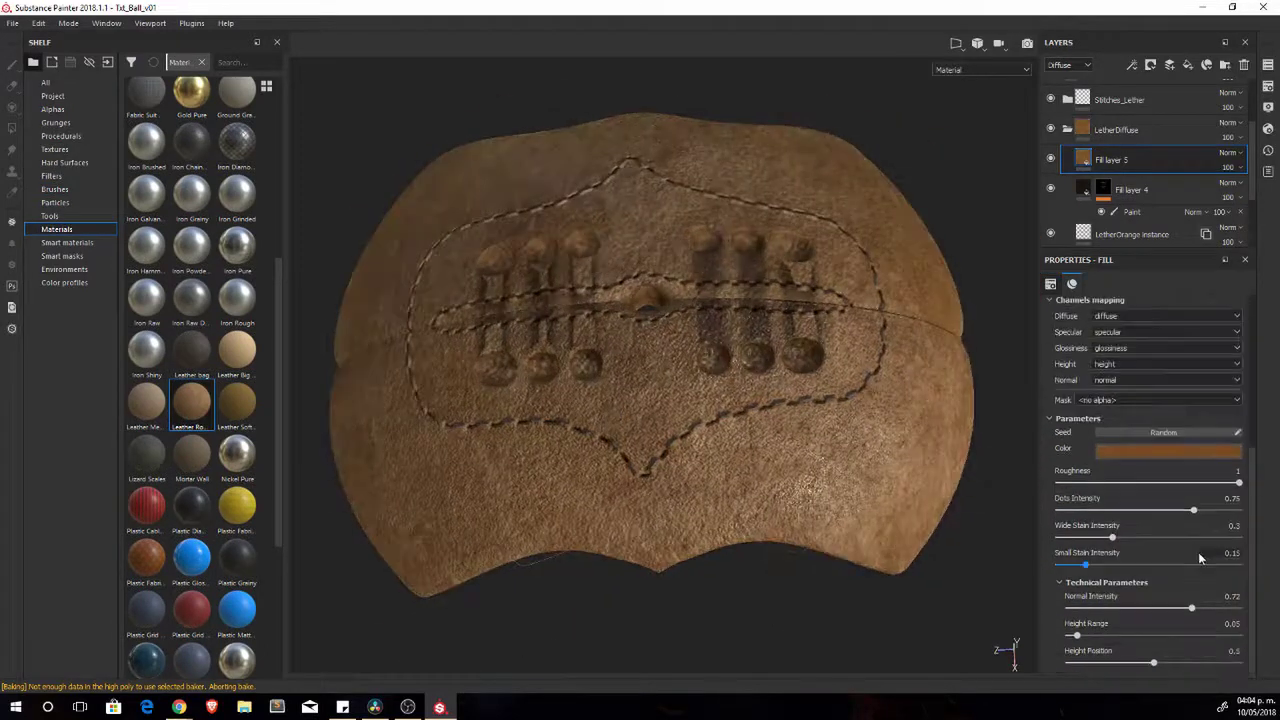
pyautogui.click(1189, 538)
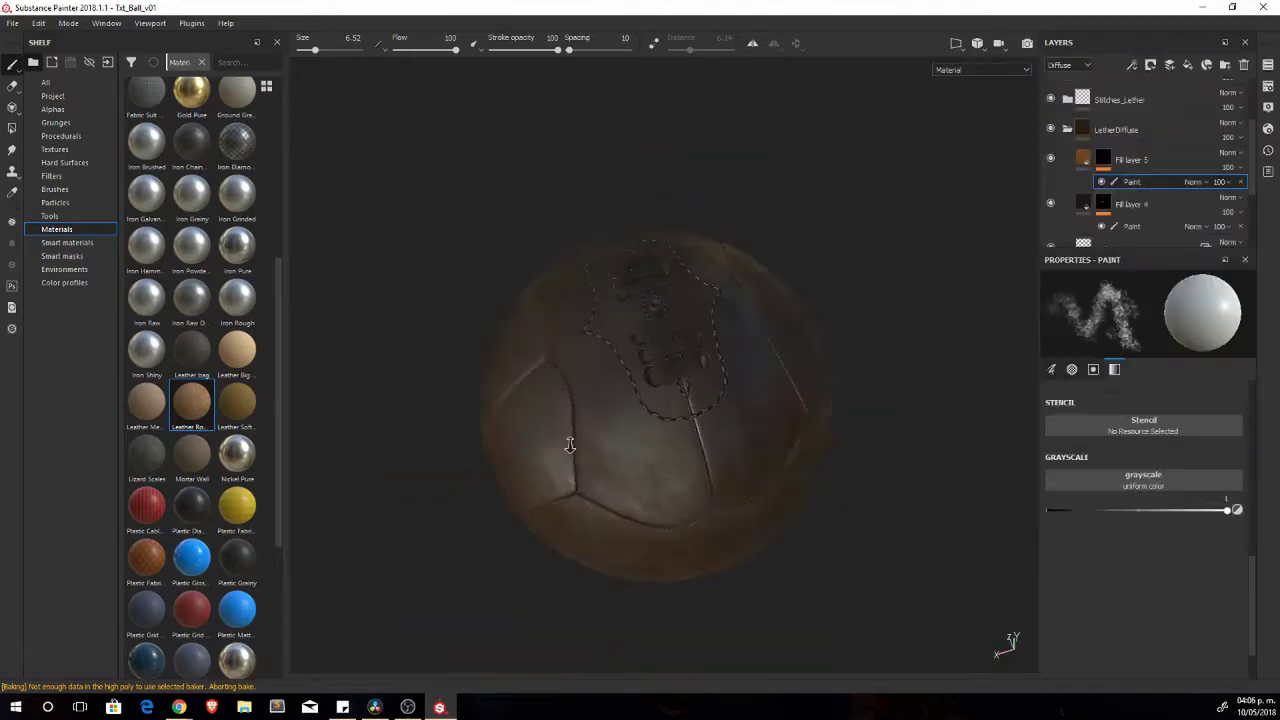
# Export the textures at 4096 with the Renderman_MJ_specGloss preset to the chosen folder.
pyautogui.click(12, 22)
pyautogui.click(40, 195)
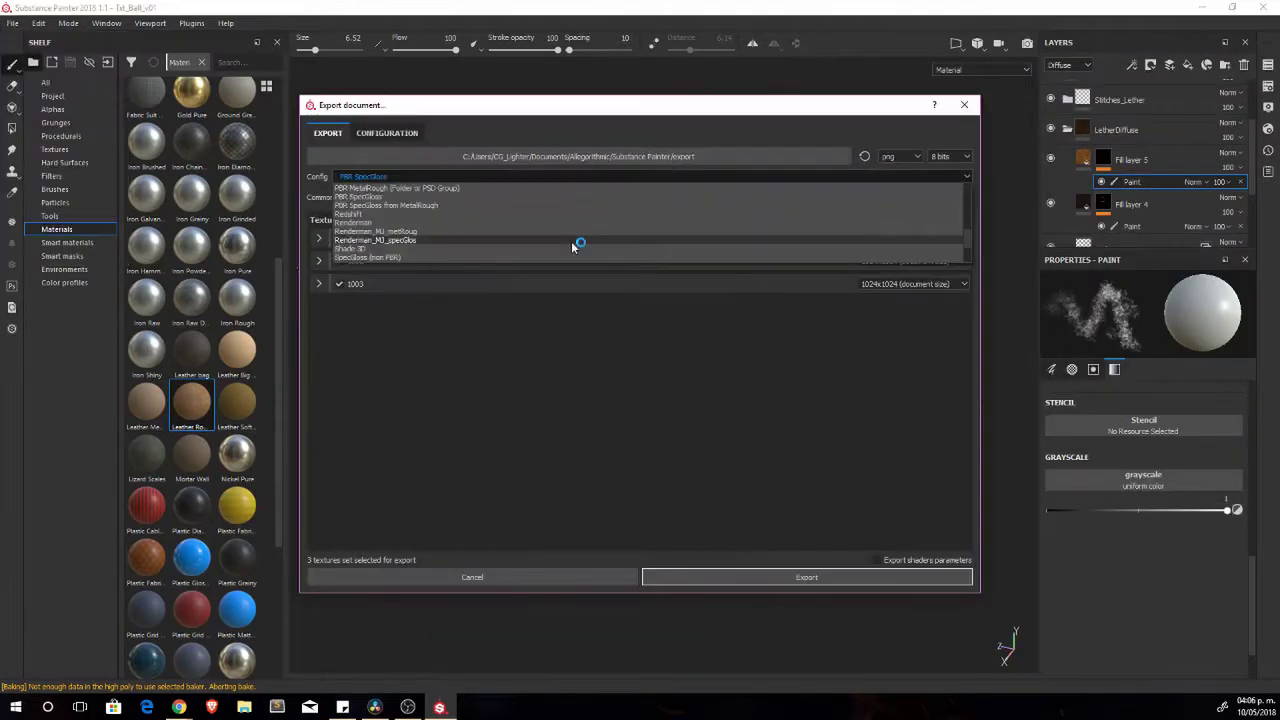
pyautogui.click(893, 265)
pyautogui.click(620, 156)
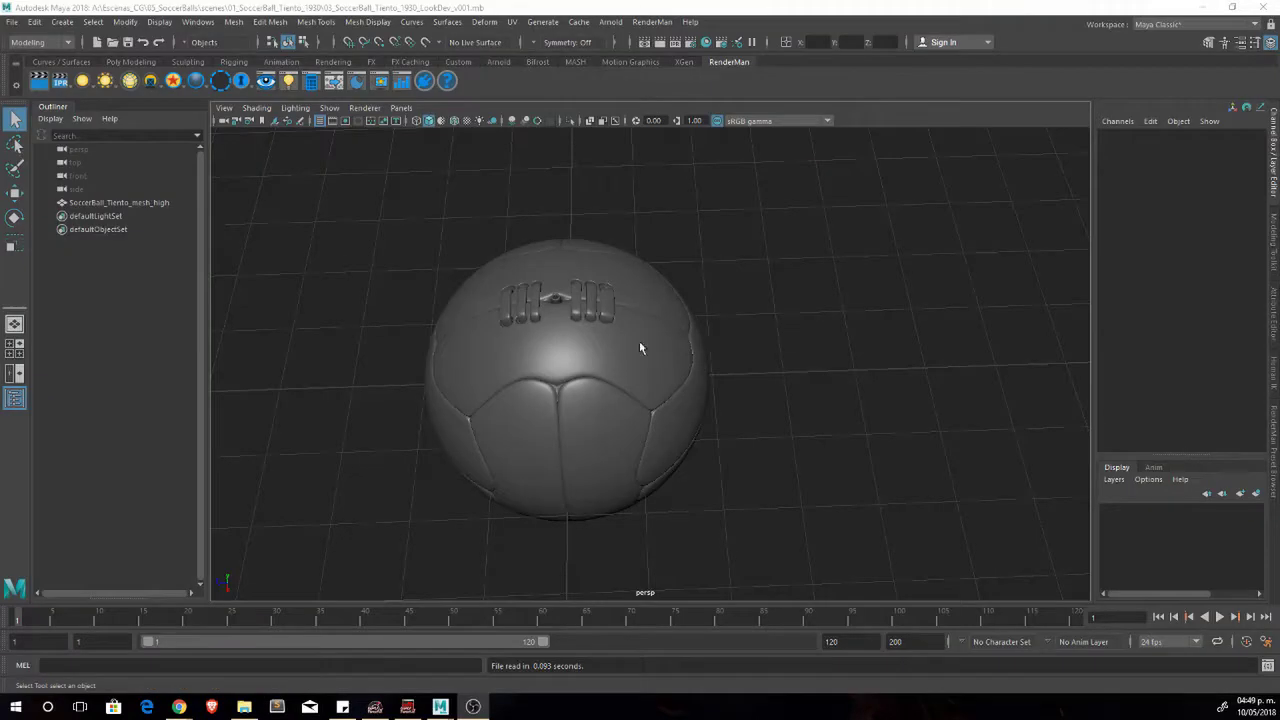
pyautogui.keyDown('alt'); pyautogui.moveTo(640, 347); pyautogui.dragTo(614, 304); pyautogui.keyUp('alt')
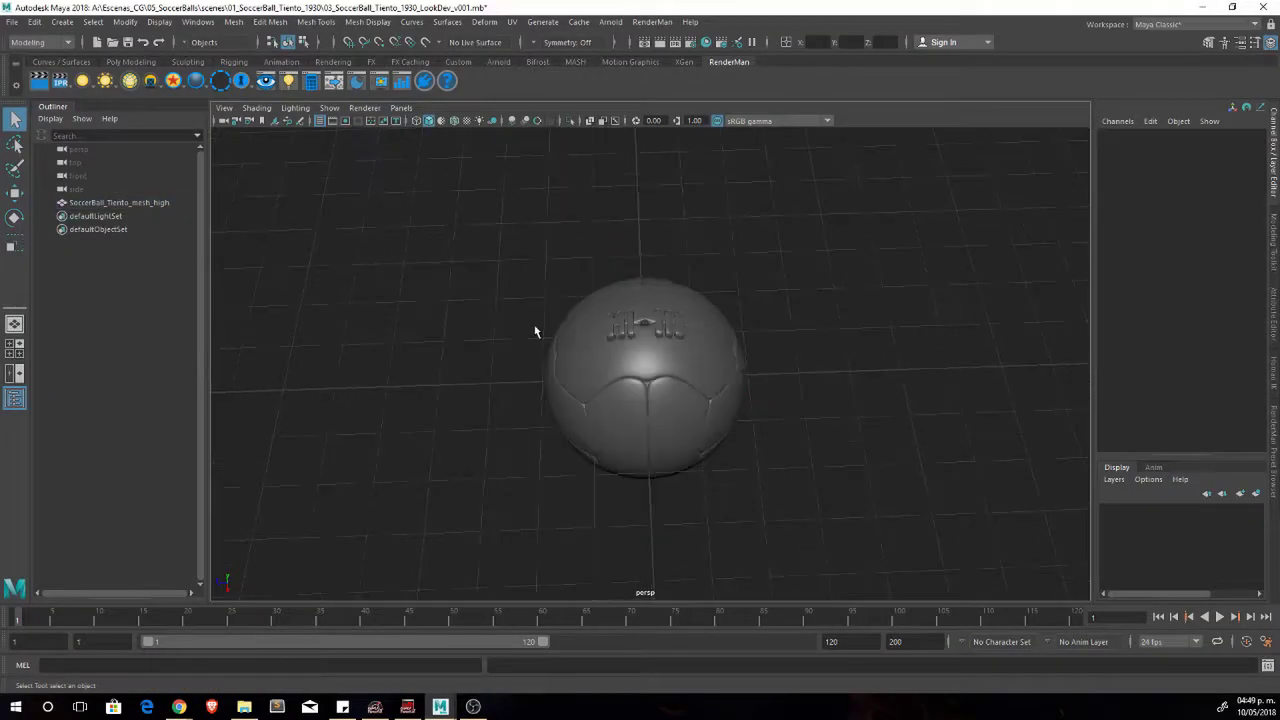
# Select the ball and load the exported EXR folder into the RenderMan Texture Manager.
pyautogui.keyDown('alt'); pyautogui.moveTo(534, 329); pyautogui.dragTo(657, 309); pyautogui.keyUp('alt')
pyautogui.click(483, 343)
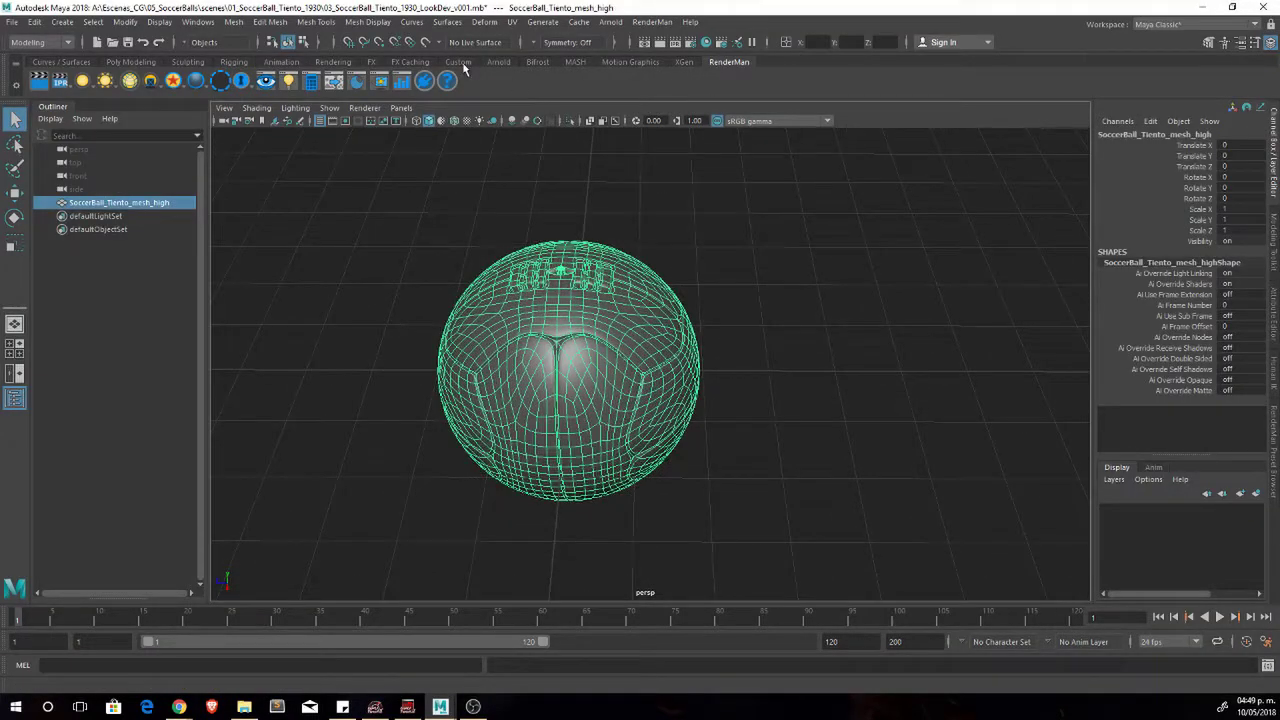
pyautogui.click(729, 62)
pyautogui.click(402, 80)
pyautogui.moveTo(600, 223); pyautogui.dragTo(420, 206)
pyautogui.click(383, 226)
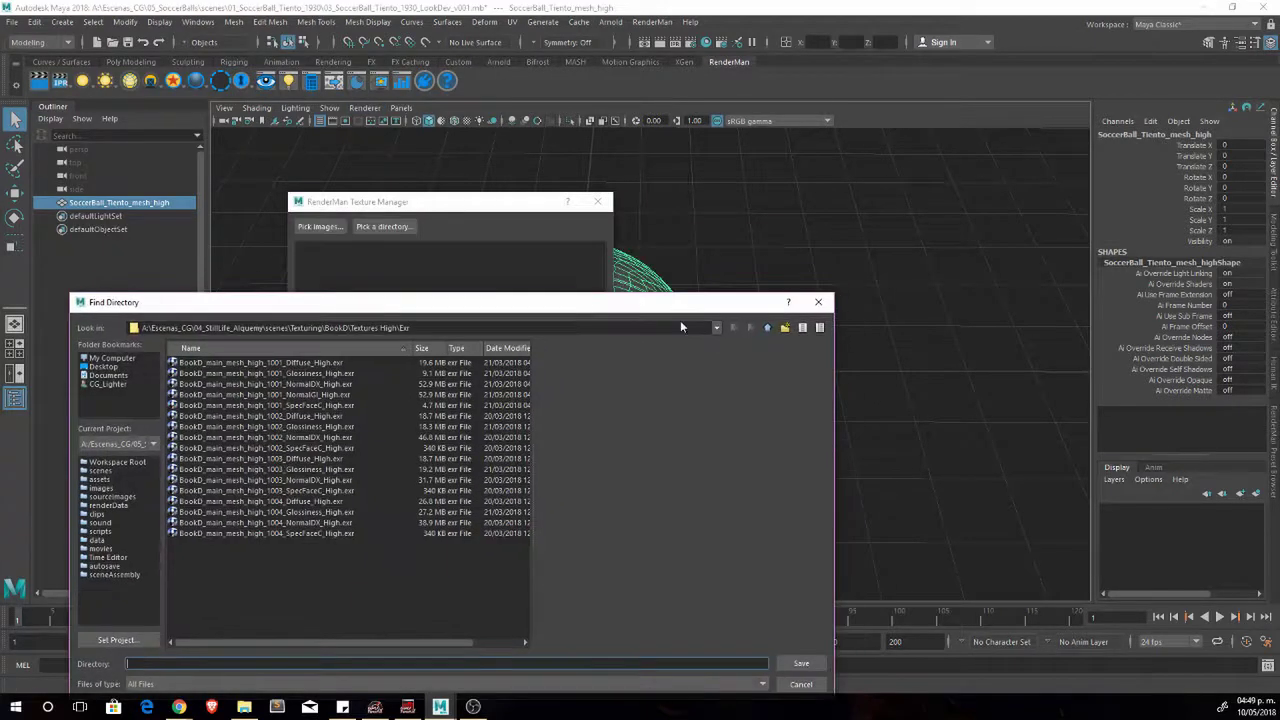
pyautogui.click(767, 327)
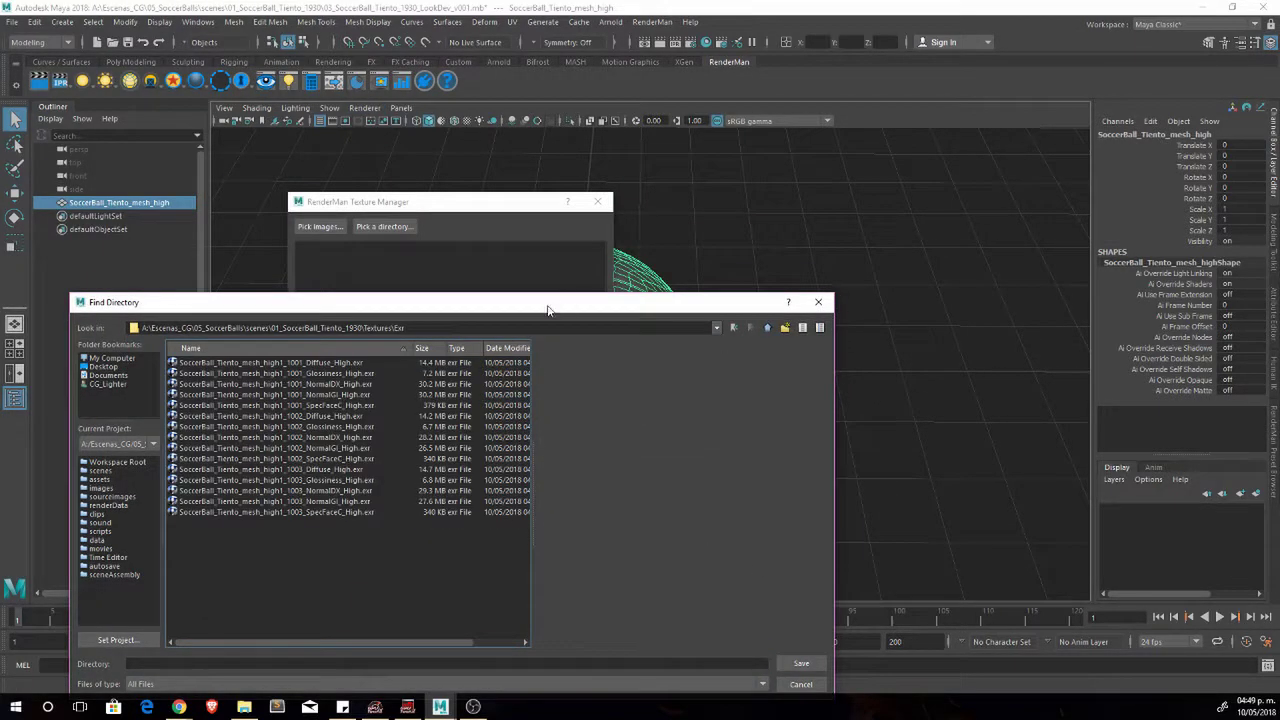
pyautogui.moveTo(547, 310); pyautogui.dragTo(587, 180)
pyautogui.click(841, 533)
# Set the save location to Textures\Txt and convert the textures to .tex.
pyautogui.click(572, 390)
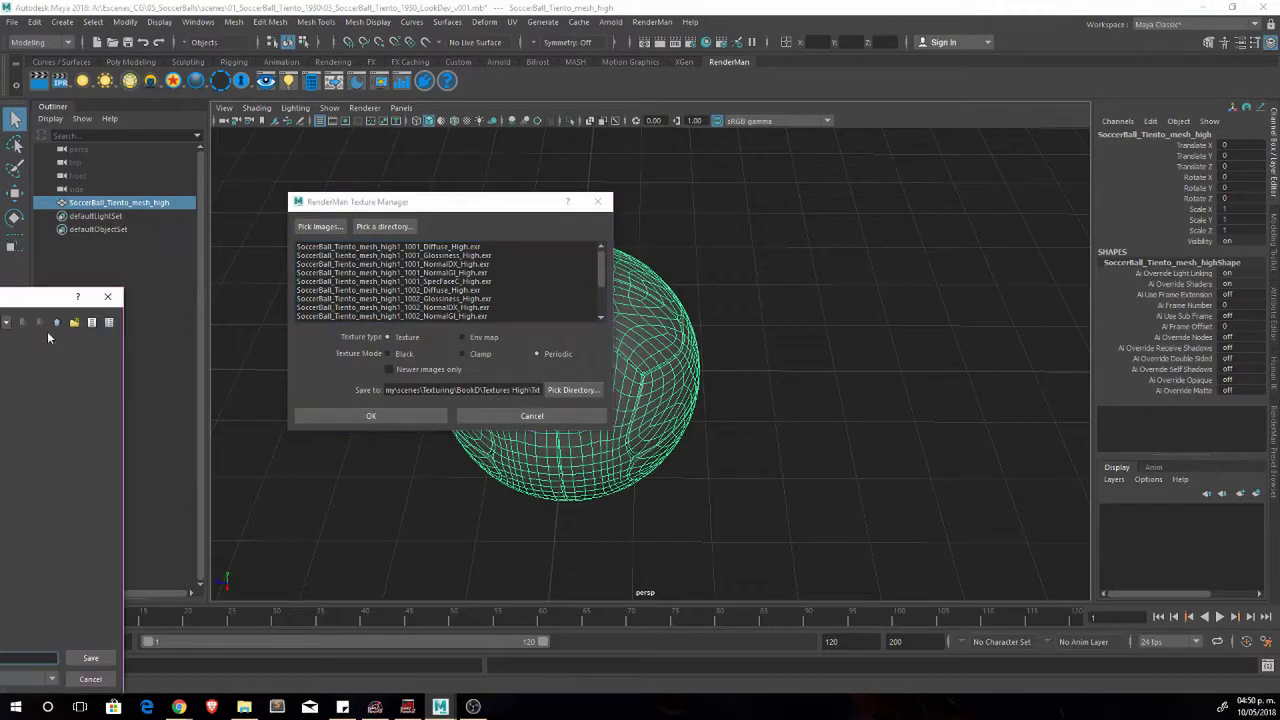
pyautogui.doubleClick(727, 346)
pyautogui.click(811, 663)
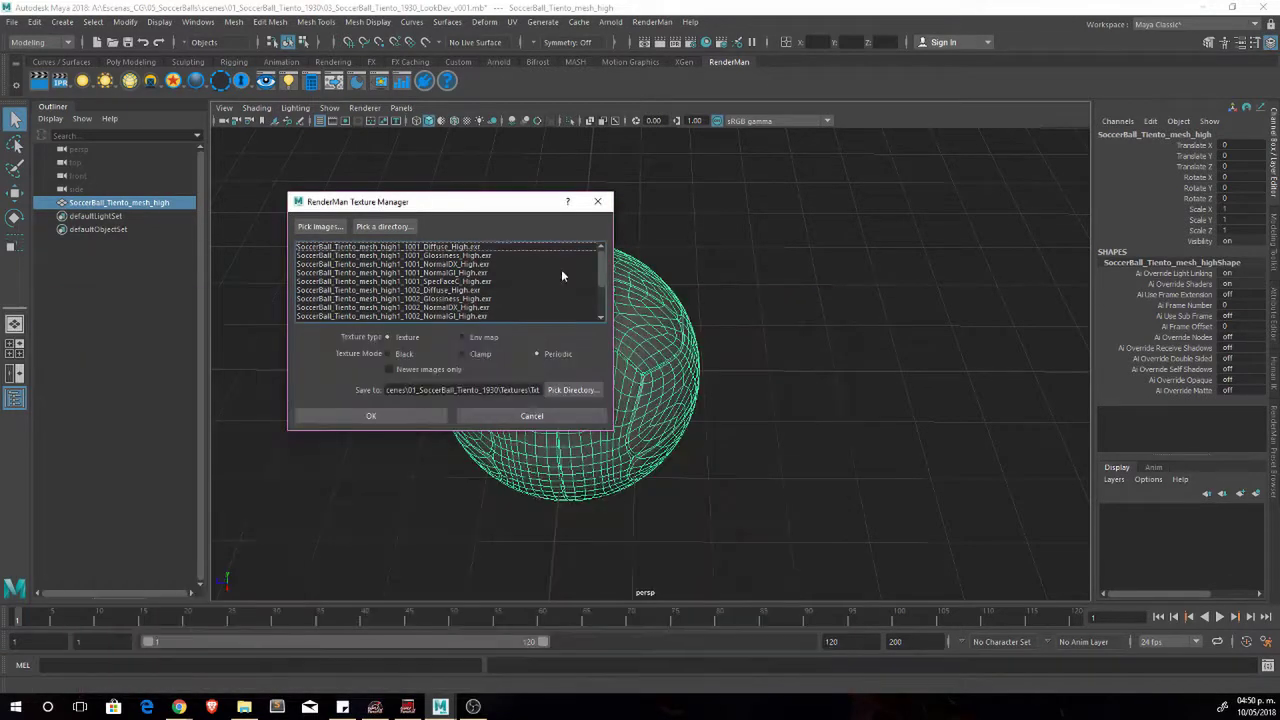
pyautogui.click(393, 418)
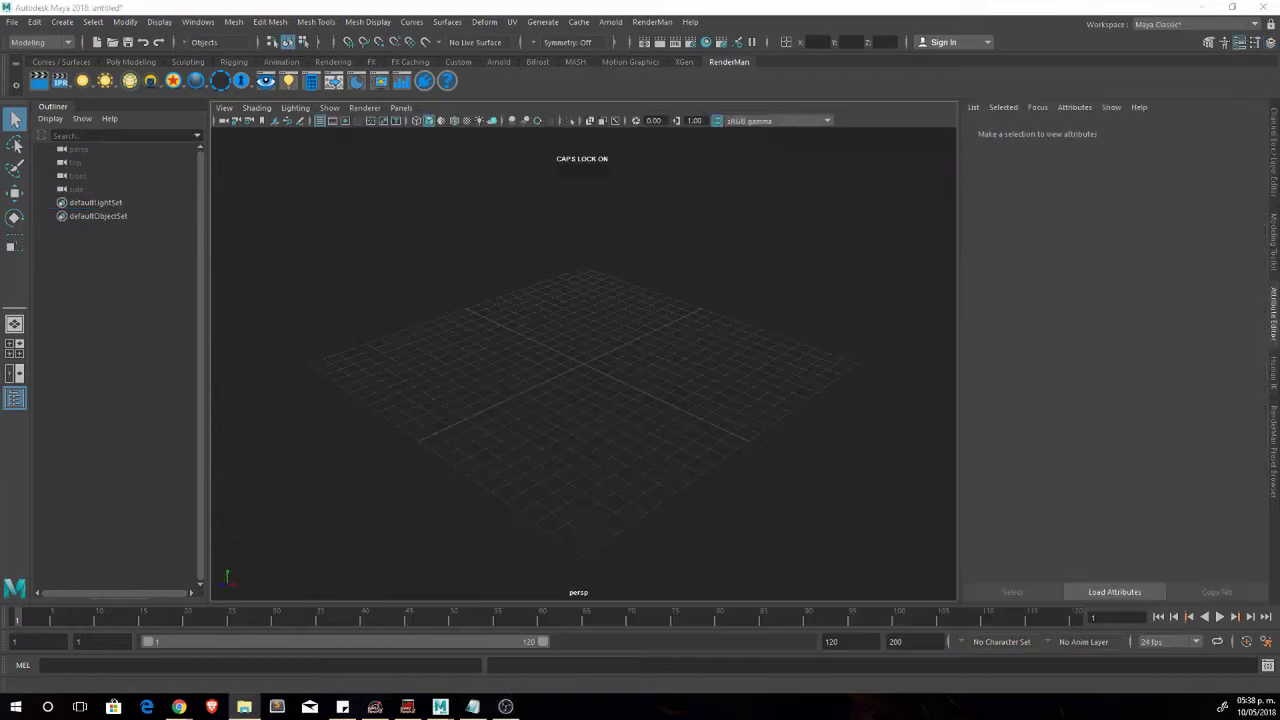
# Open SoccerBall_Tiento_1930_LookDev_v001.mb from the scenes folder.
pyautogui.hotkey('ctrl', 'o')
pyautogui.doubleClick(508, 287)
pyautogui.doubleClick(350, 316)
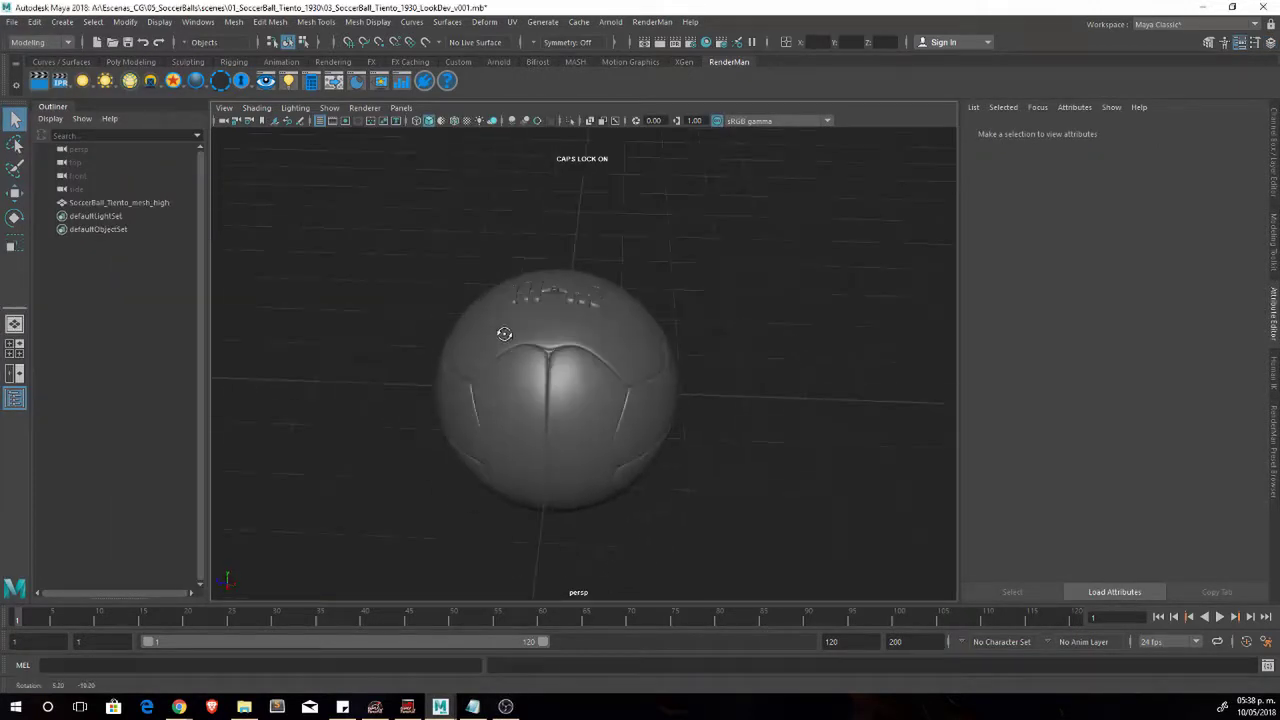
# Create a distance measurement to measure the ball.
pyautogui.click(35, 22)
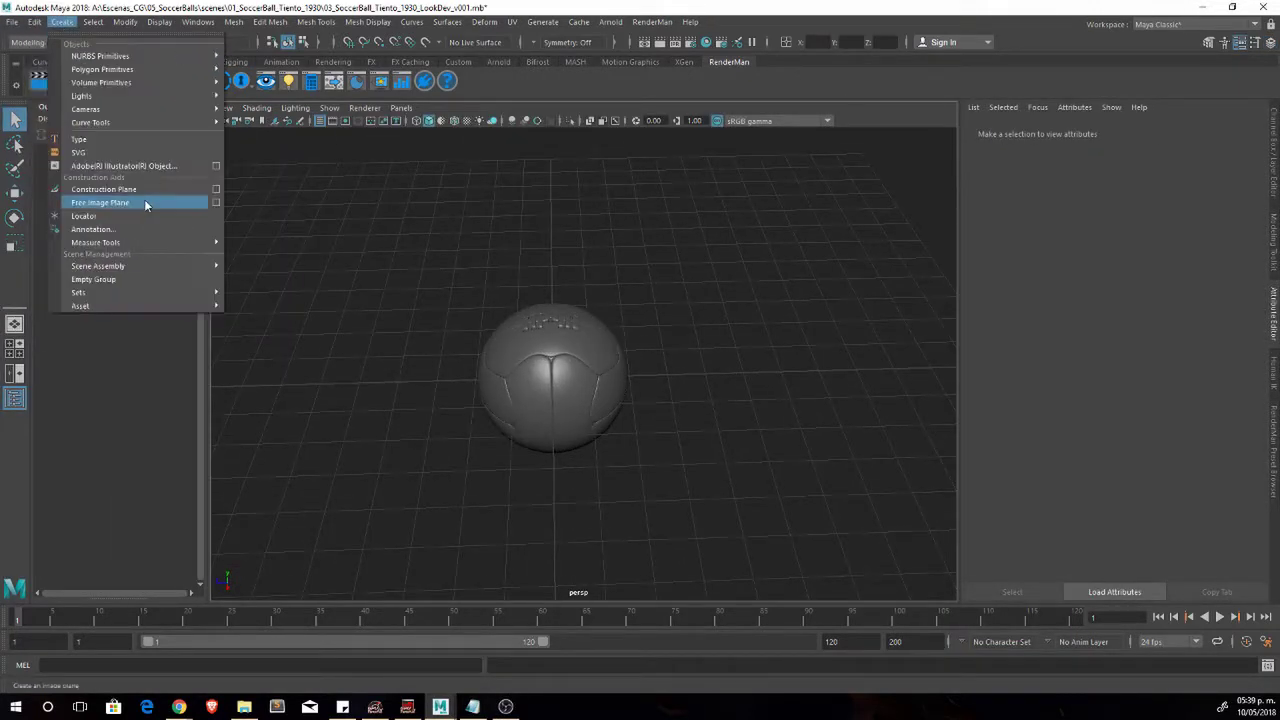
pyautogui.click(285, 254)
pyautogui.click(420, 550)
pyautogui.click(641, 545)
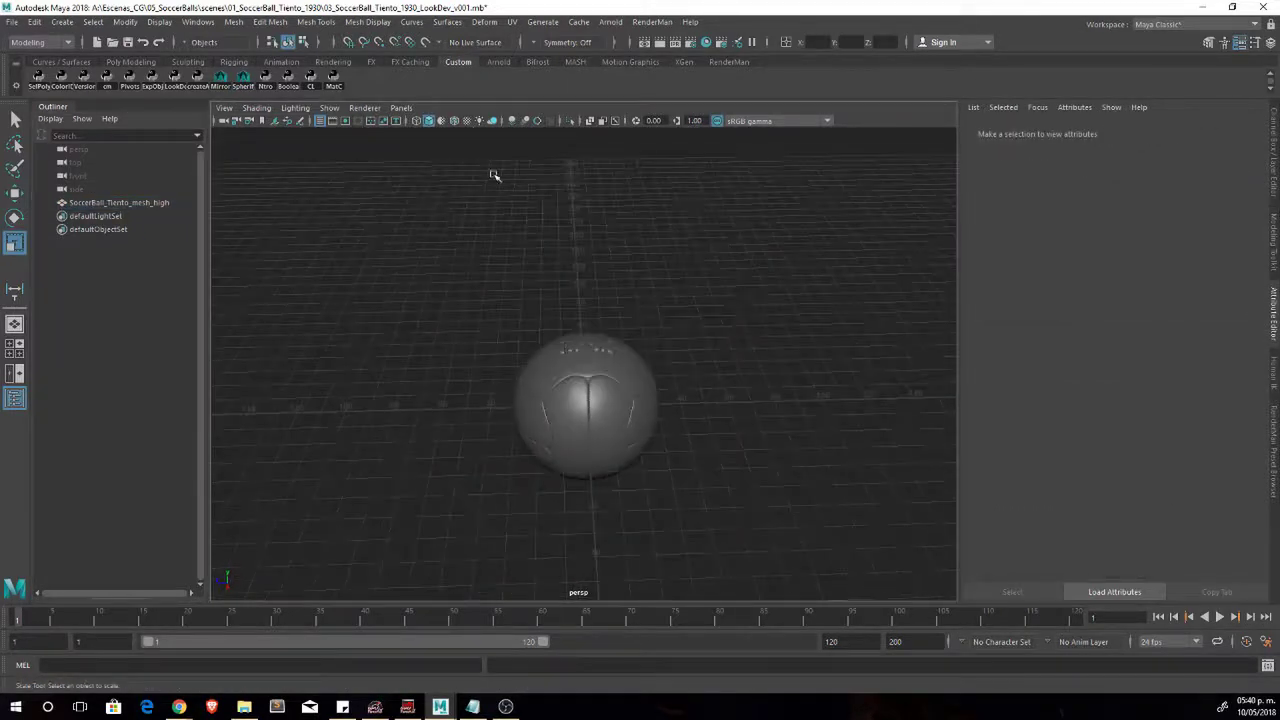
# Load the LR Neutral light rig, group the ball and enable Color Management.
pyautogui.click(175, 77)
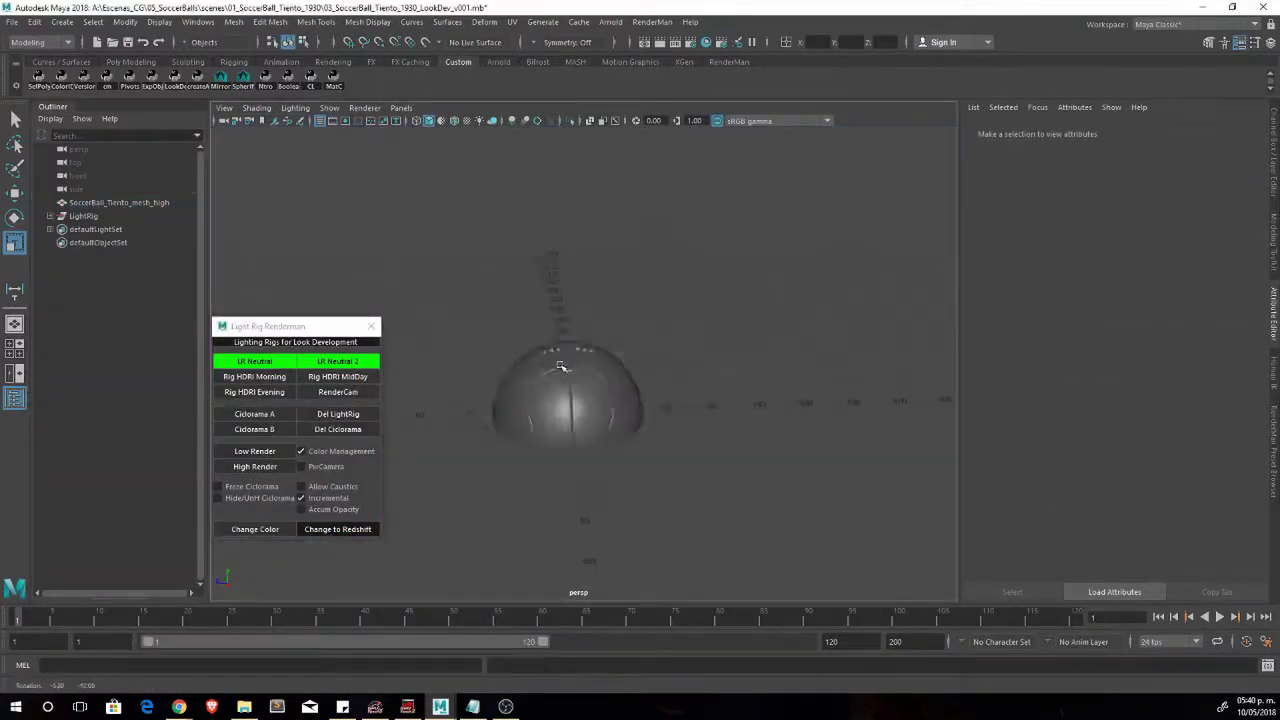
pyautogui.click(560, 367)
pyautogui.hotkey('ctrl', 'g')
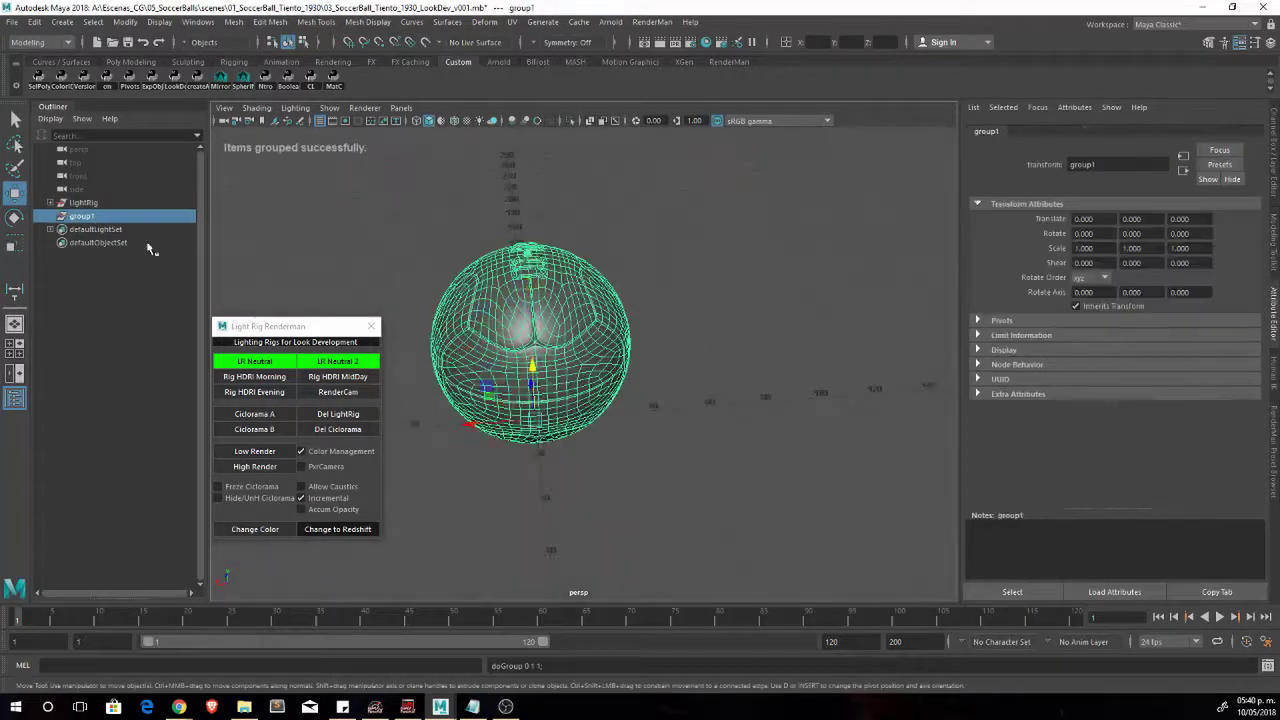
pyautogui.click(300, 451)
pyautogui.keyDown('alt'); pyautogui.moveTo(860, 420); pyautogui.dragTo(895, 421); pyautogui.keyUp('alt')
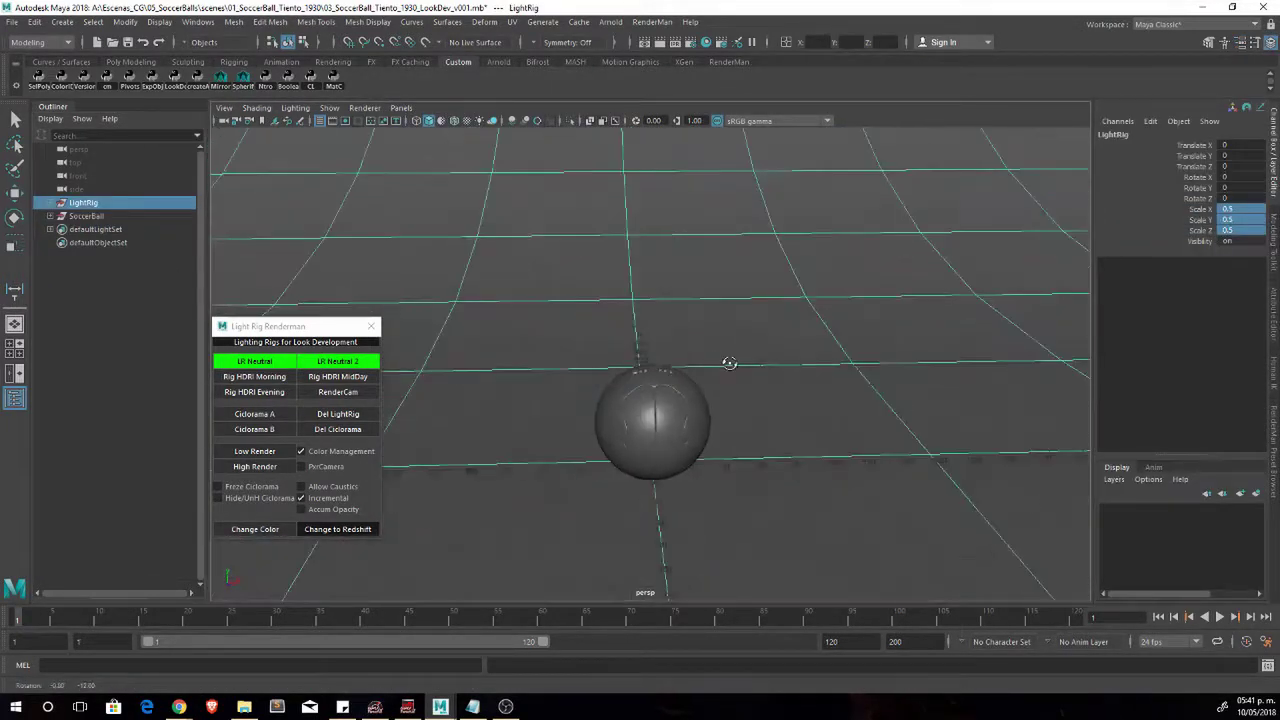
# Group the matte spheres and ColorChecker and place them top-left in the camera frame.
pyautogui.moveTo(66, 303); pyautogui.dragTo(90, 256)
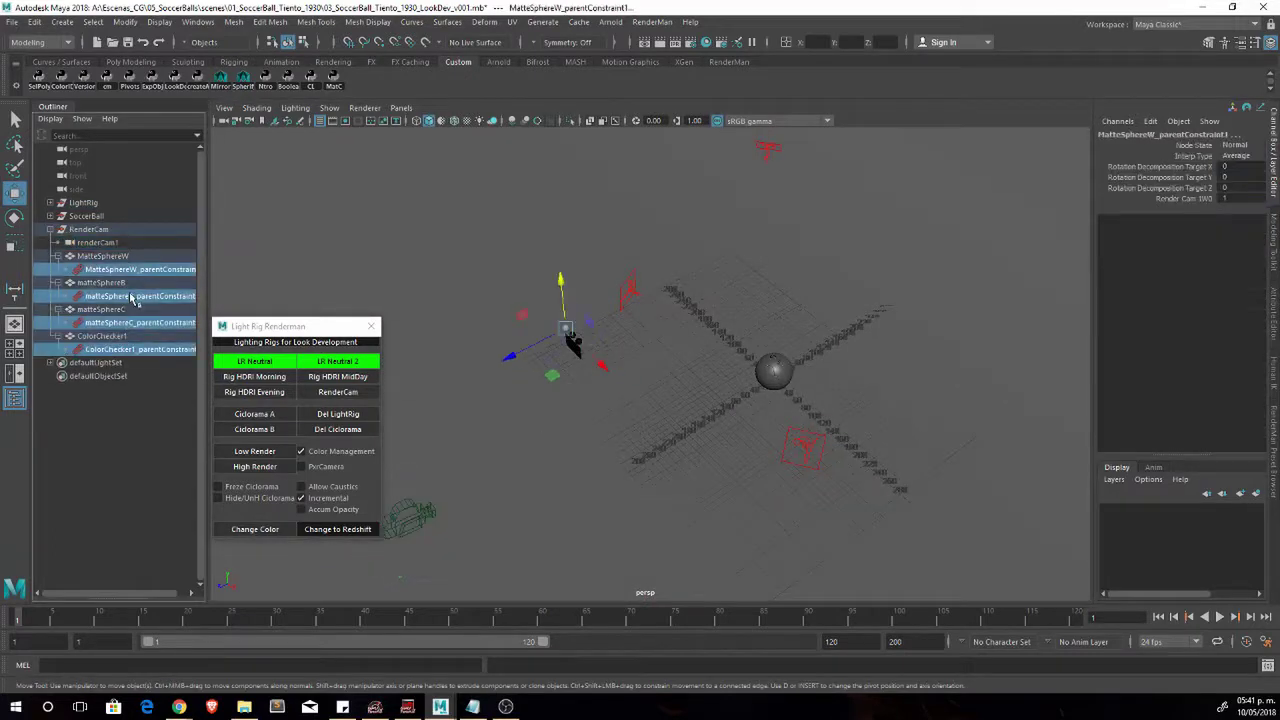
pyautogui.hotkey('ctrl', 'g')
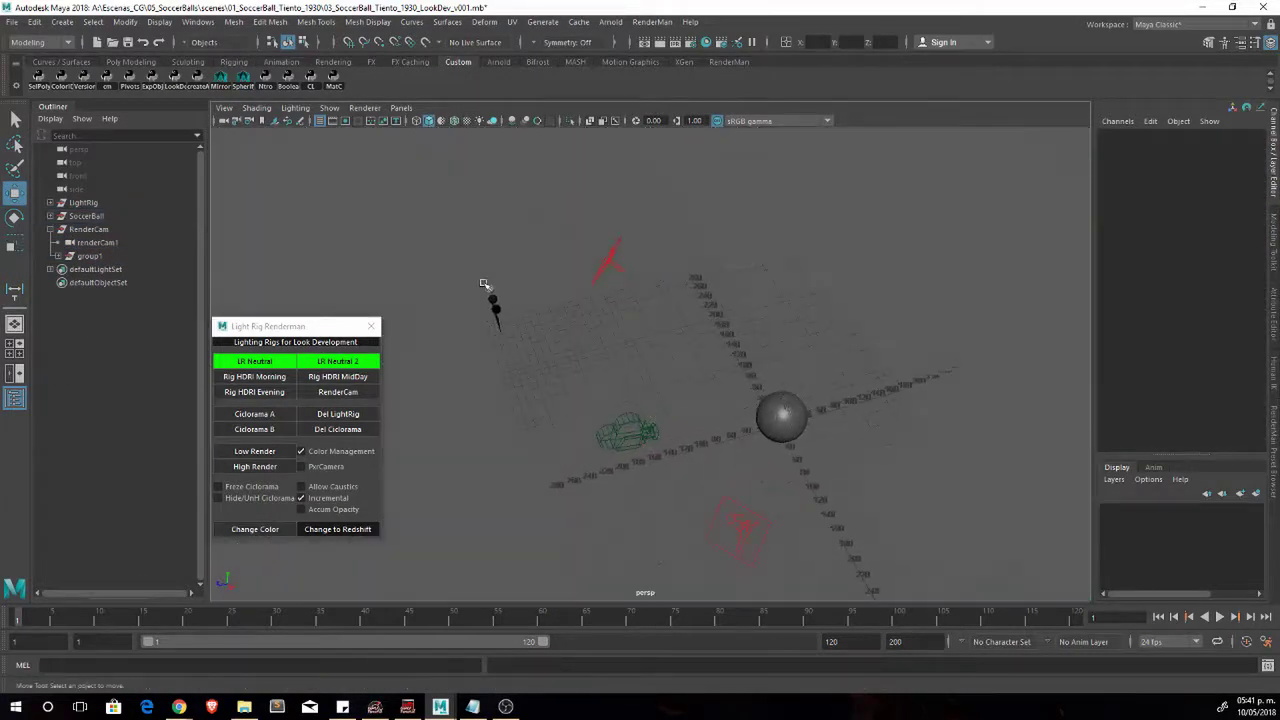
pyautogui.moveTo(483, 284); pyautogui.dragTo(613, 327)
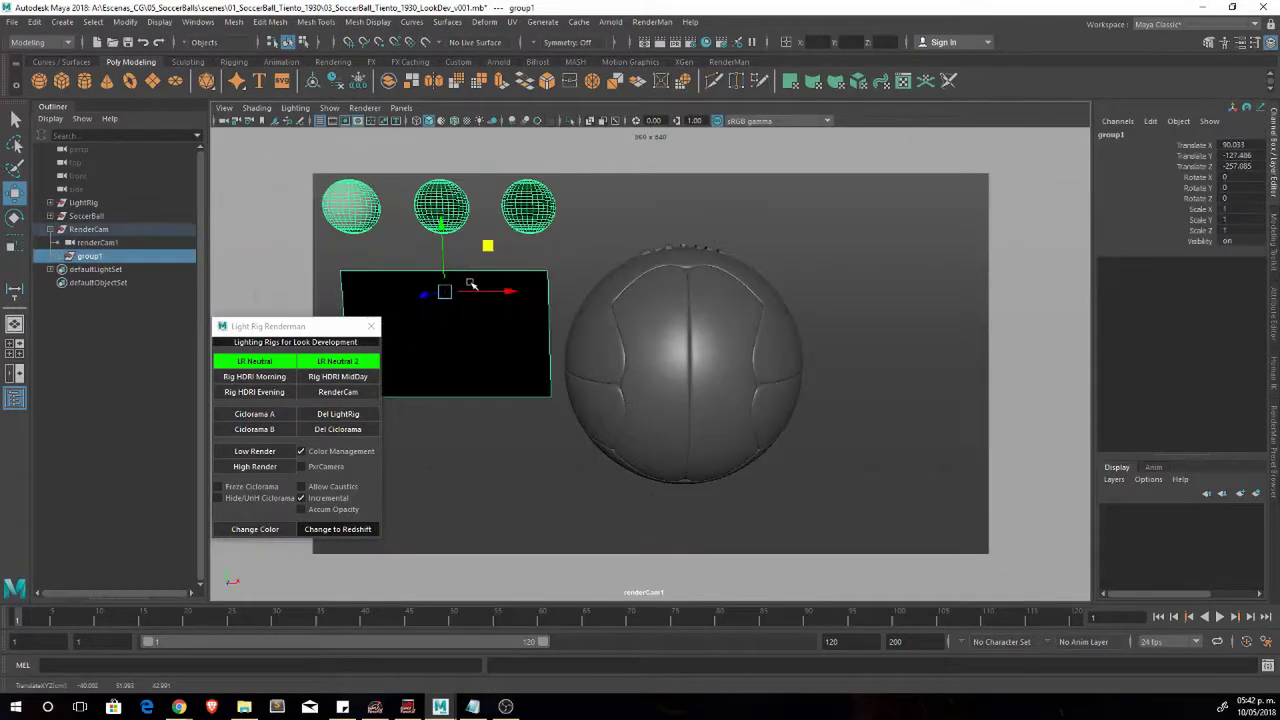
pyautogui.click(636, 400)
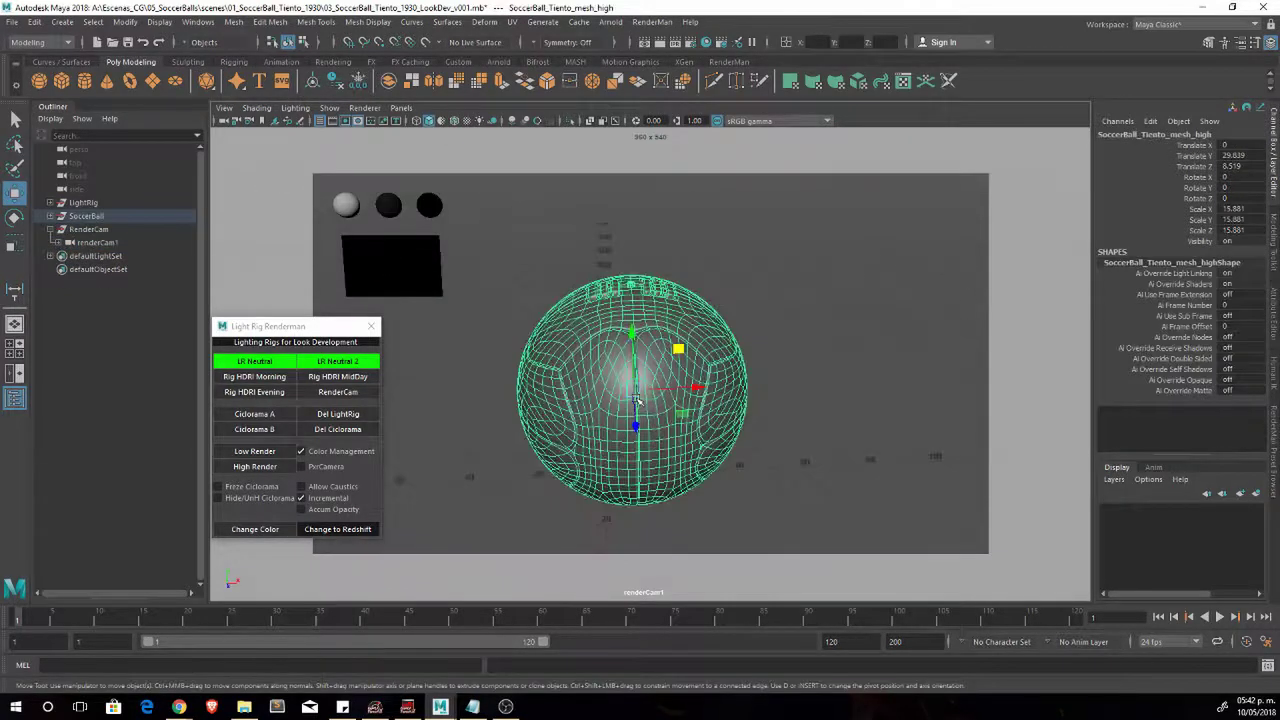
# Apply SoccerBall_Tiento_mat with matCreator, replacing 1001 with _MAPID_ in the texture names.
pyautogui.moveTo(556, 318); pyautogui.dragTo(838, 420)
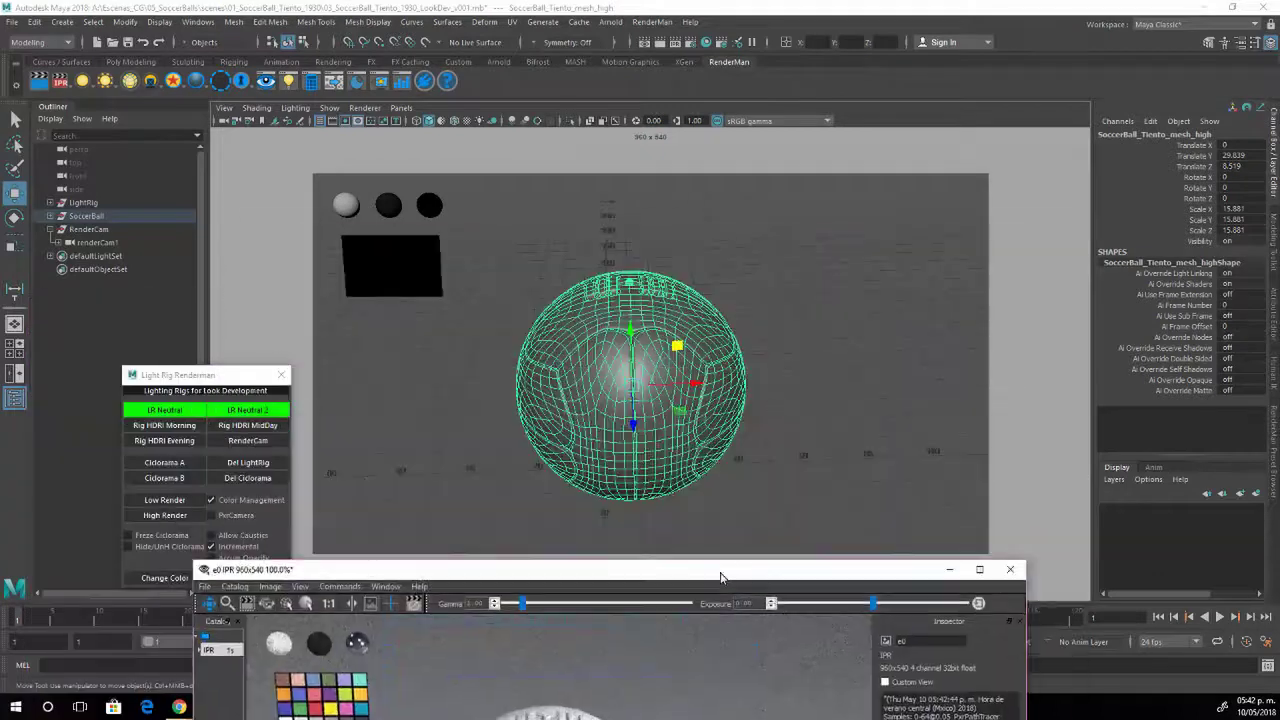
pyautogui.click(334, 76)
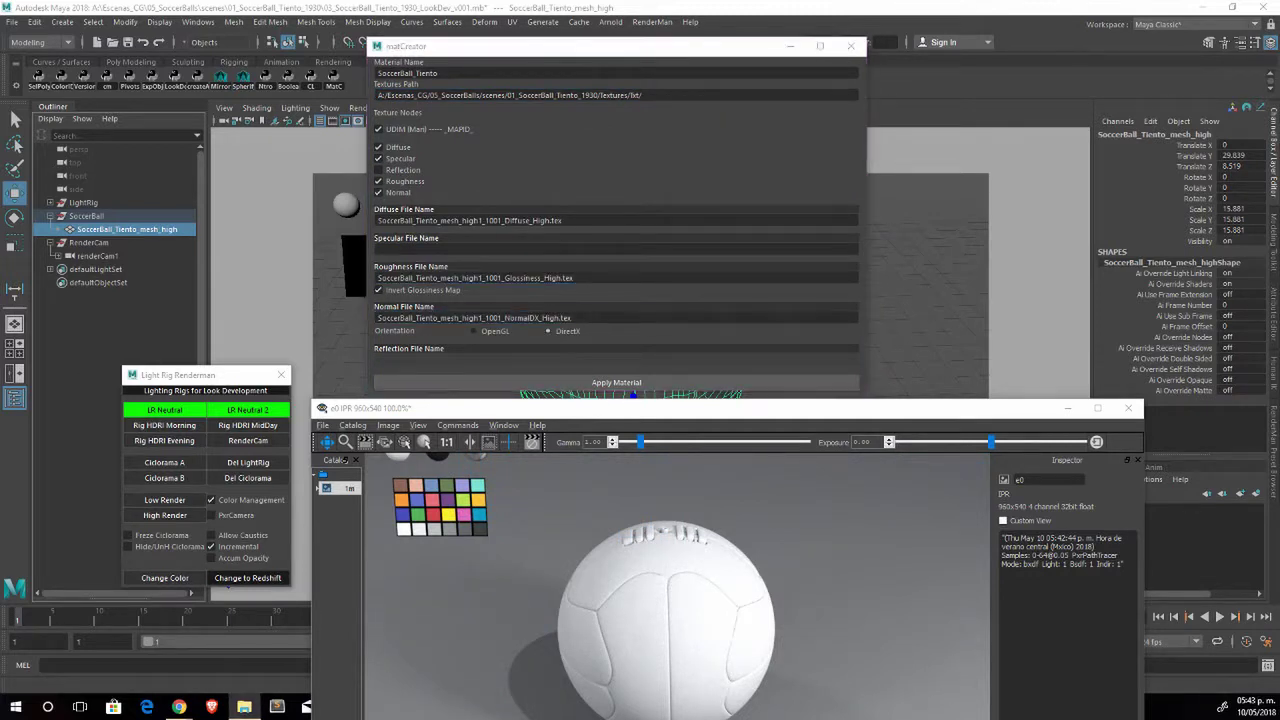
pyautogui.moveTo(442, 46); pyautogui.dragTo(740, 24)
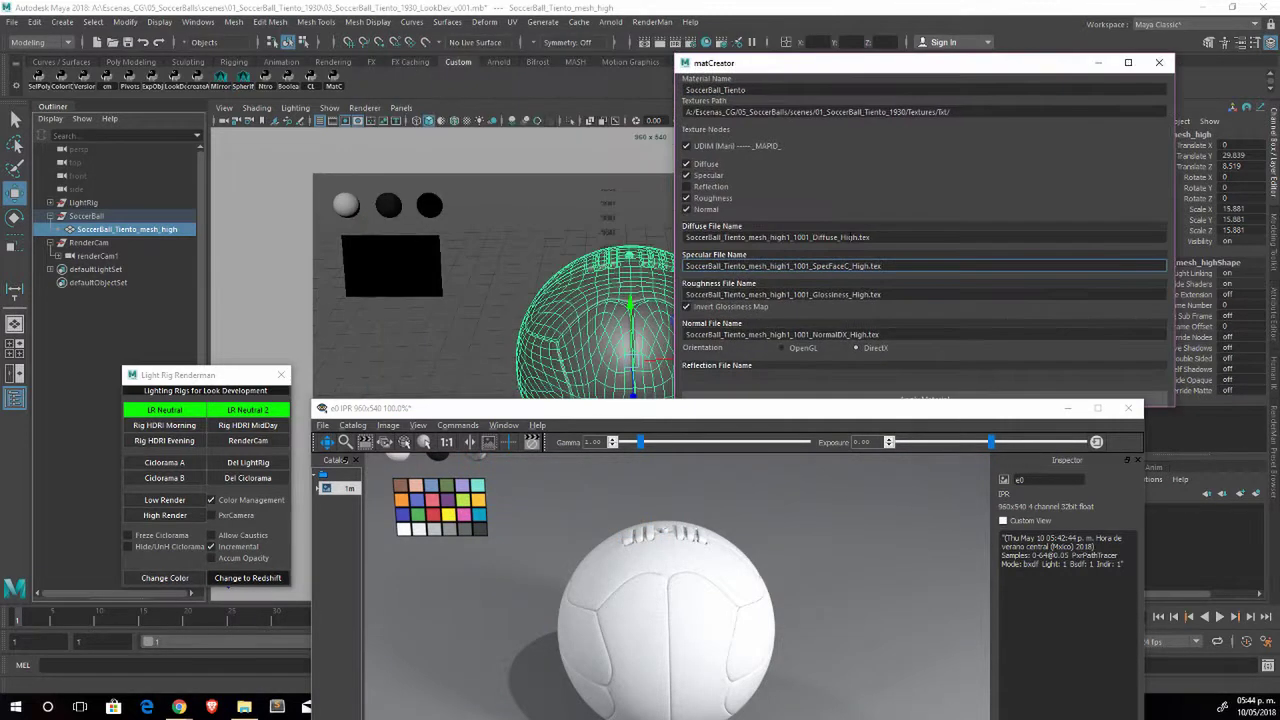
pyautogui.moveTo(801, 198)
pyautogui.mouseDown()
pyautogui.moveTo(785, 198)
pyautogui.moveTo(786, 227)
pyautogui.mouseUp()
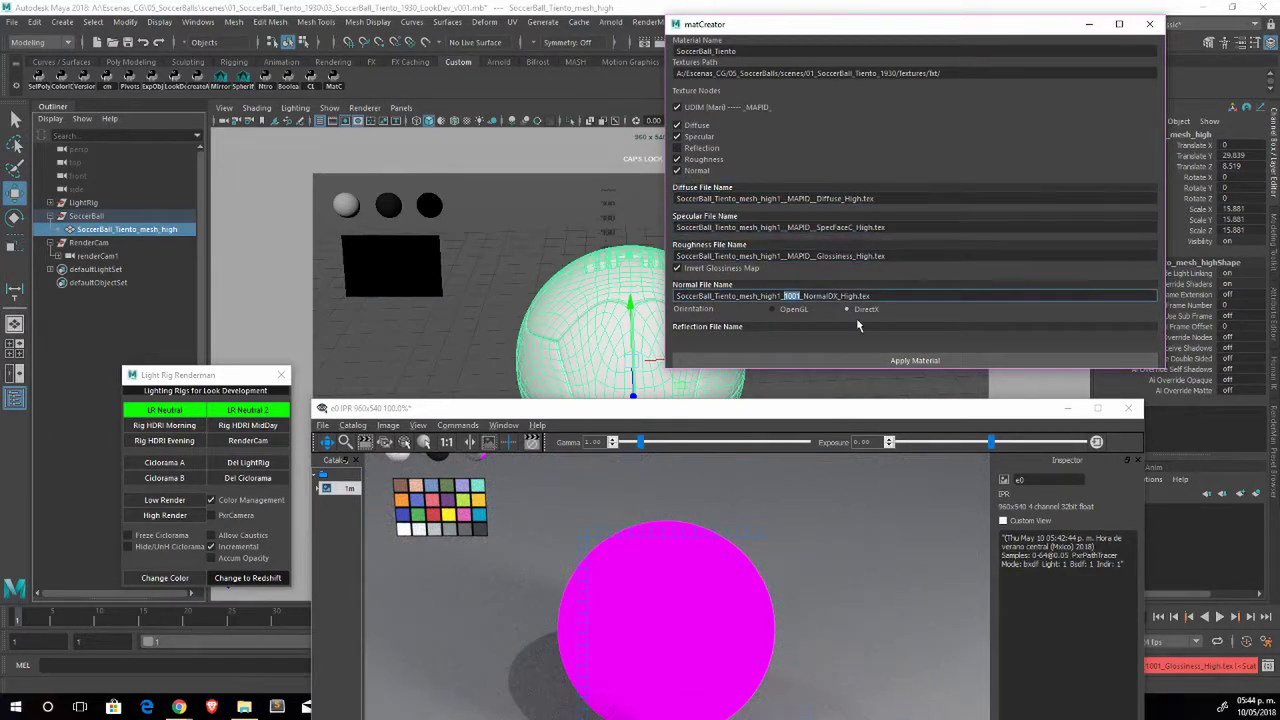
pyautogui.write('_MAPID_')
pyautogui.click(915, 360)
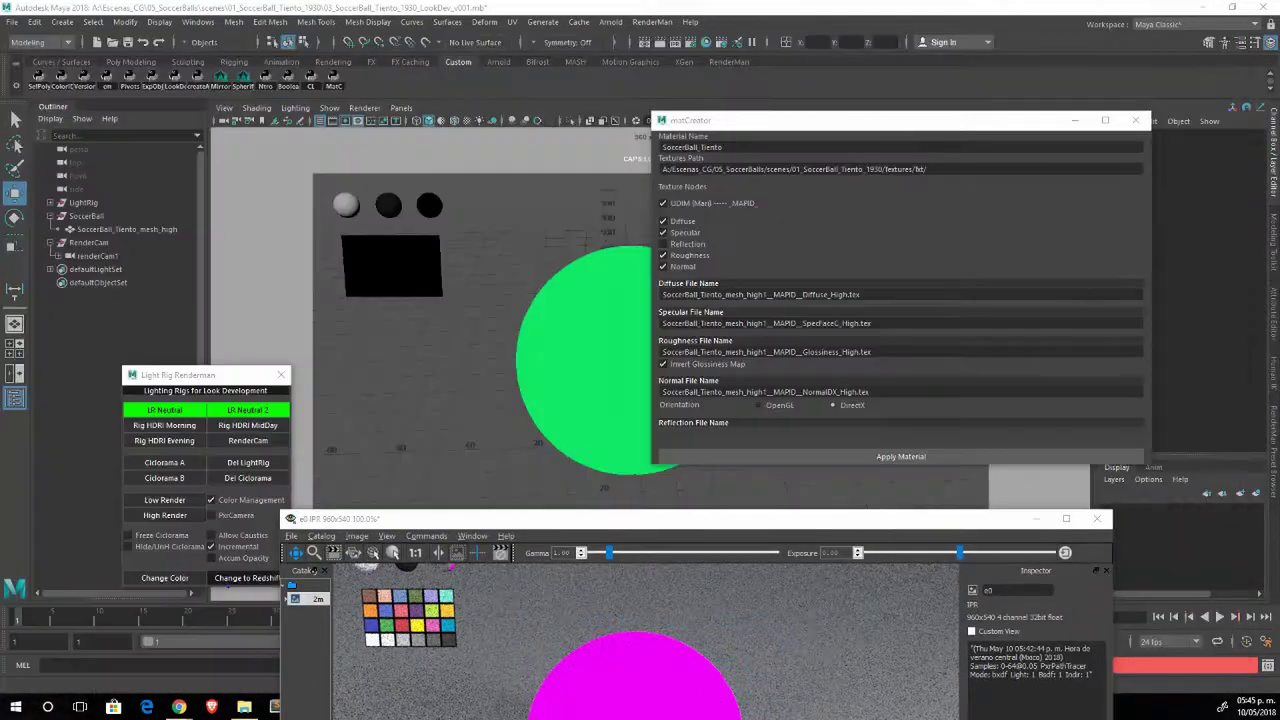
pyautogui.moveTo(766, 128); pyautogui.dragTo(824, 57)
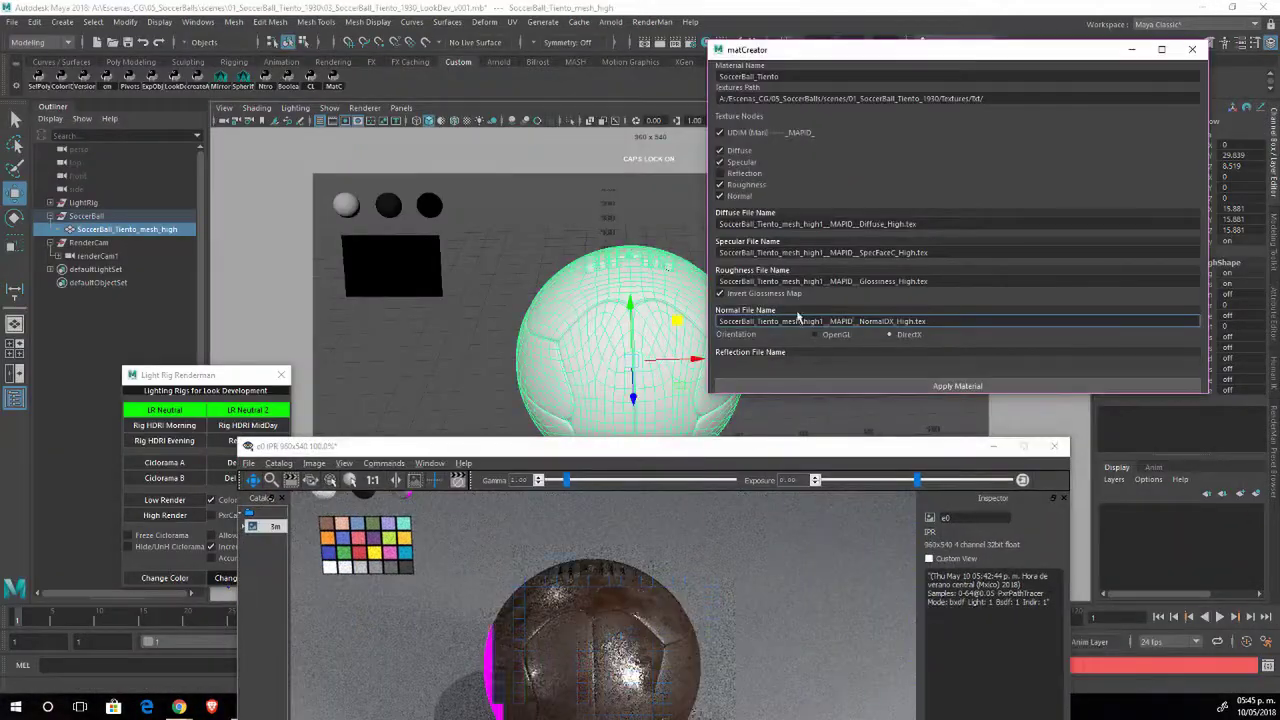
pyautogui.click(1198, 50)
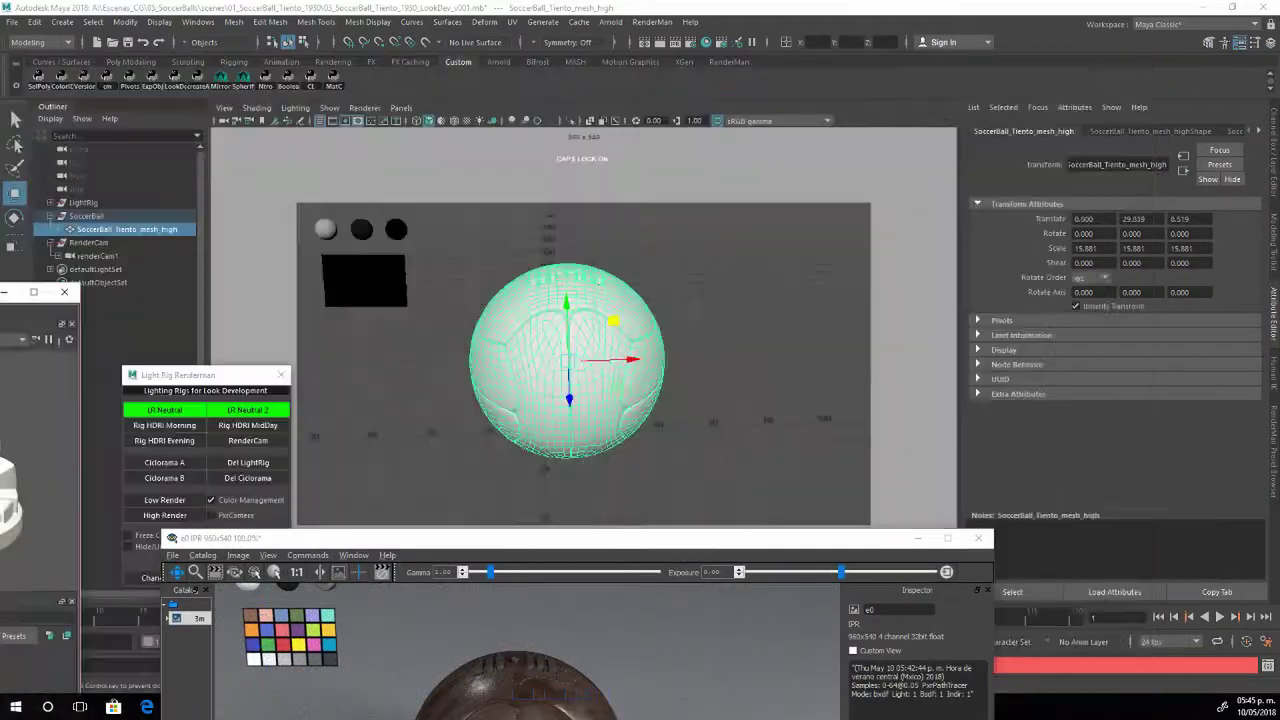
# Inspect the brown leather look in the IPR render from several angles.
pyautogui.moveTo(515, 542); pyautogui.dragTo(483, 279)
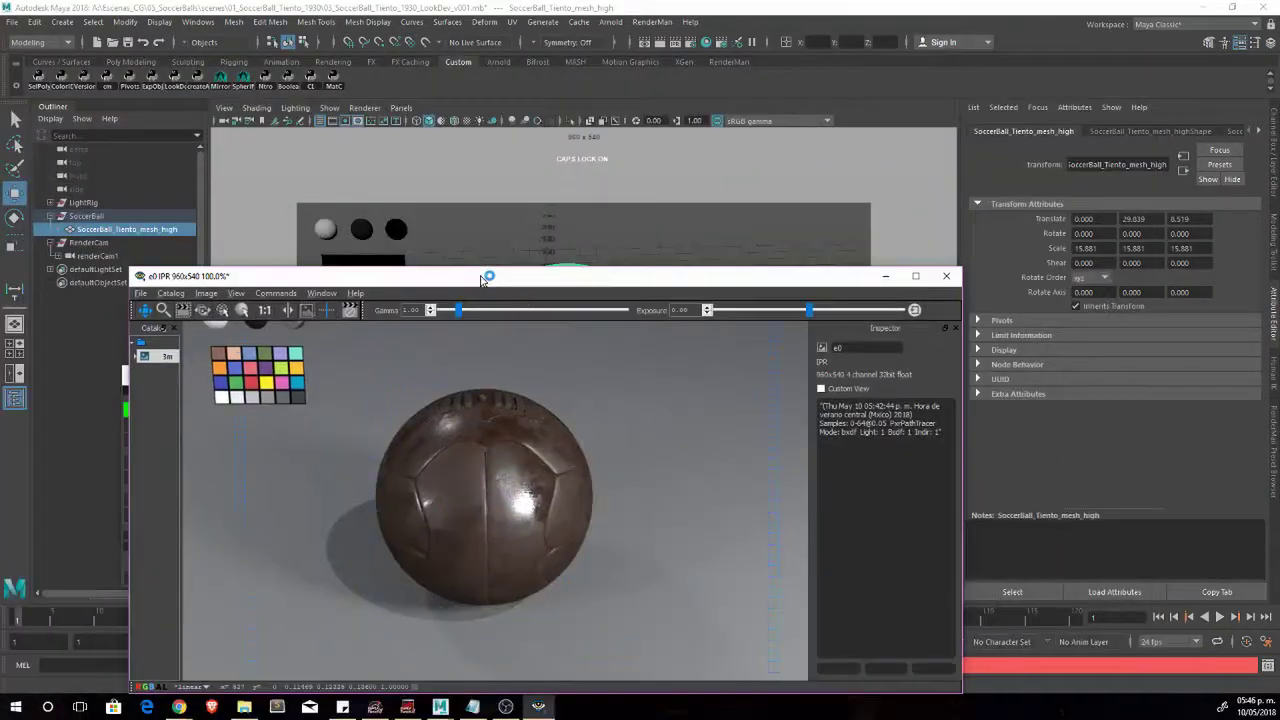
pyautogui.moveTo(634, 276); pyautogui.dragTo(634, 381)
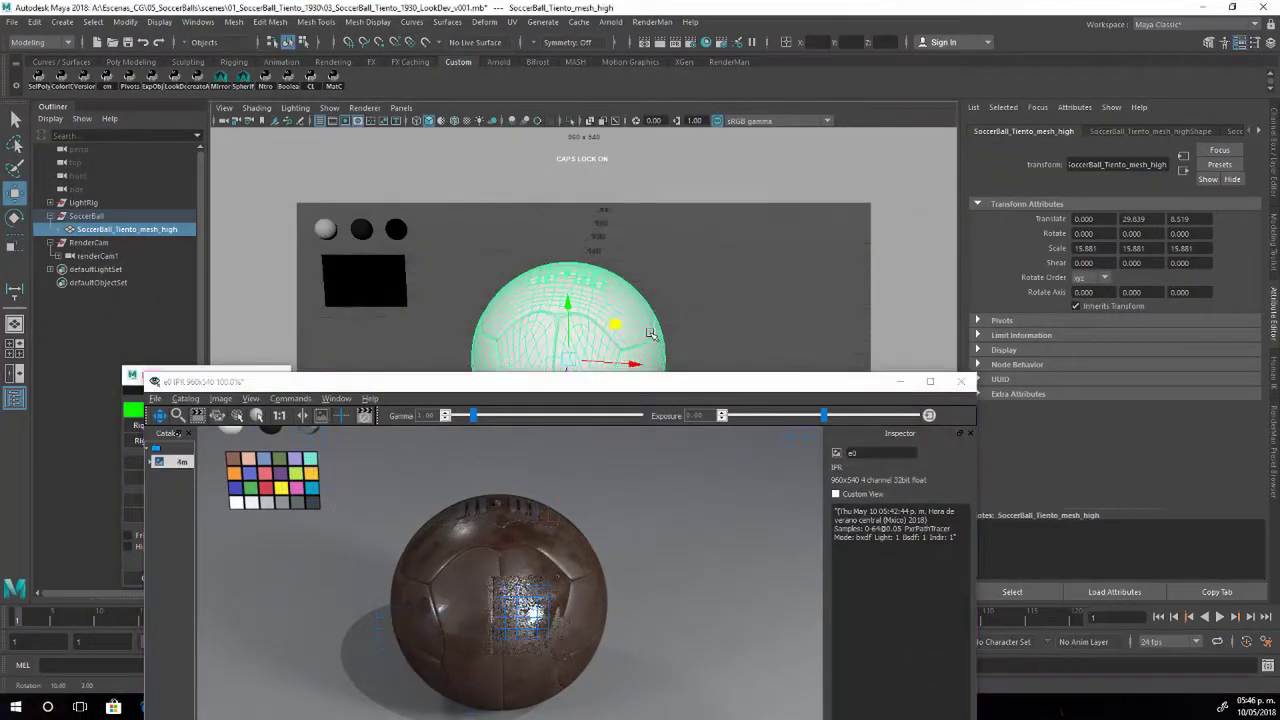
pyautogui.keyDown('alt'); pyautogui.moveTo(611, 331); pyautogui.dragTo(585, 330); pyautogui.keyUp('alt')
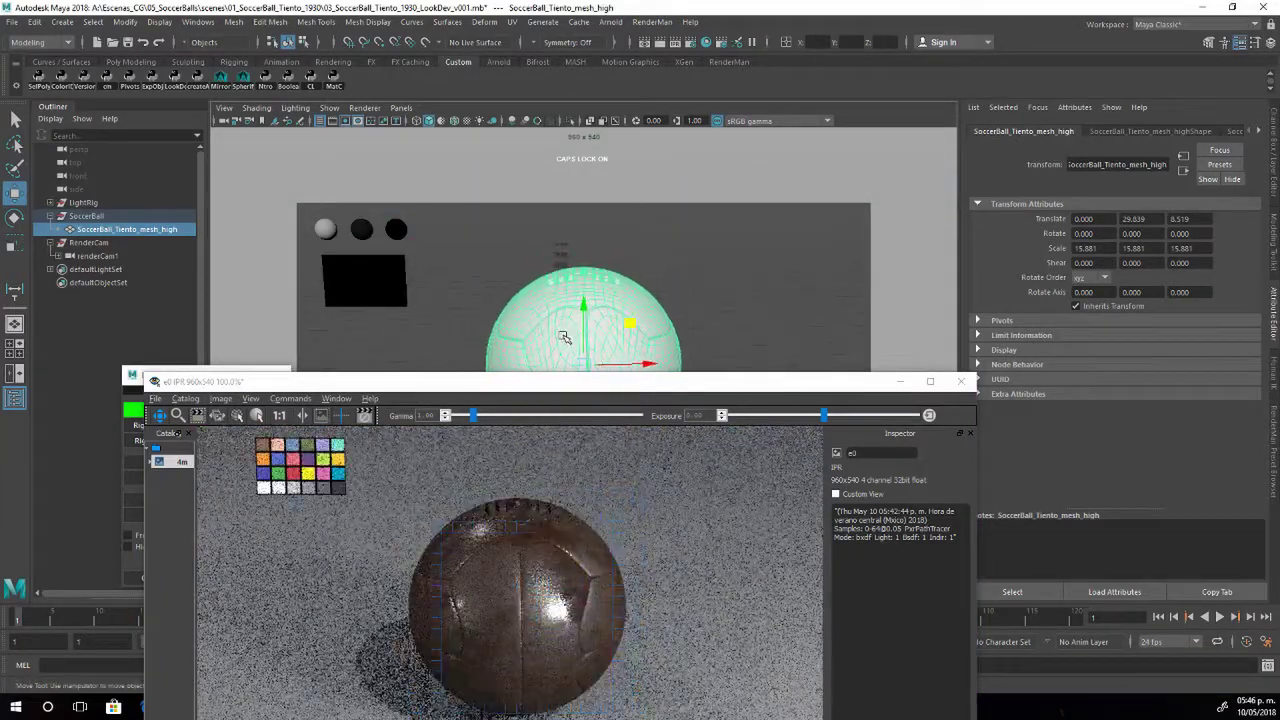
pyautogui.moveTo(524, 373); pyautogui.dragTo(518, 407)
pyautogui.moveTo(667, 415); pyautogui.dragTo(577, 456)
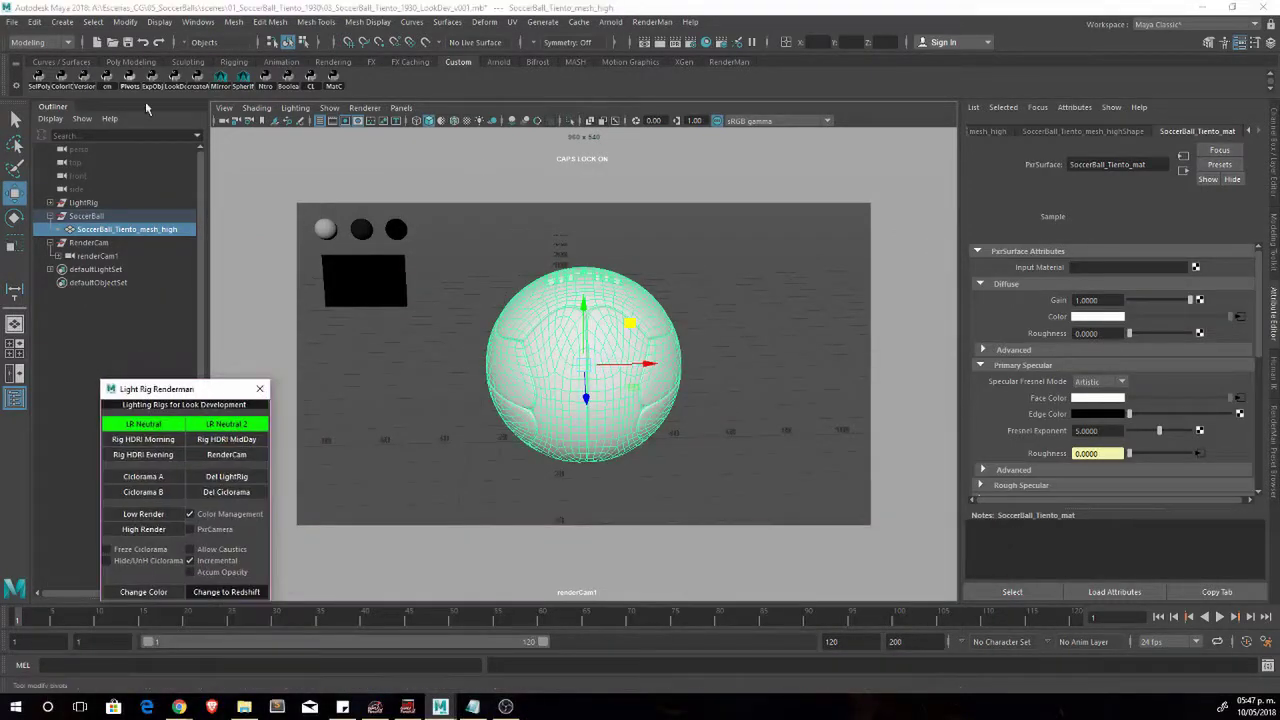
# Restart the IPR render and set Diffuse Roughness to 1.0.
pyautogui.click(728, 61)
pyautogui.click(536, 456)
pyautogui.moveTo(536, 462); pyautogui.dragTo(554, 242)
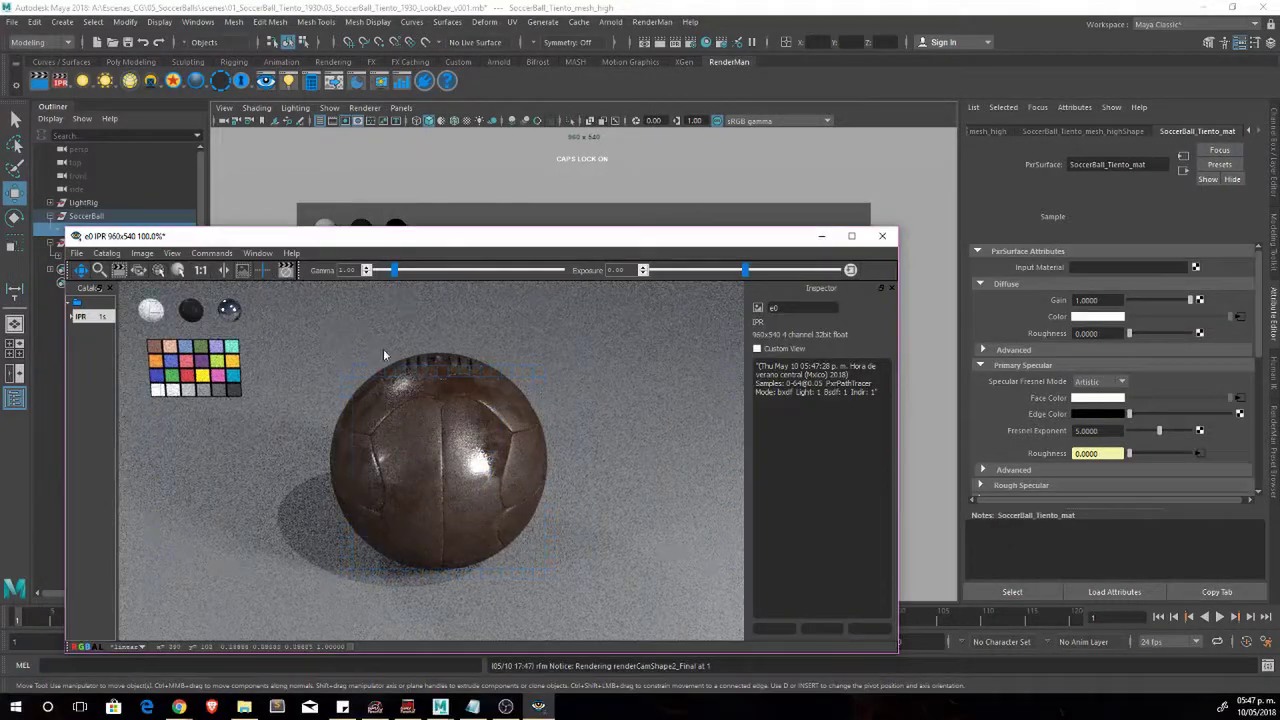
pyautogui.moveTo(760, 240); pyautogui.dragTo(717, 222)
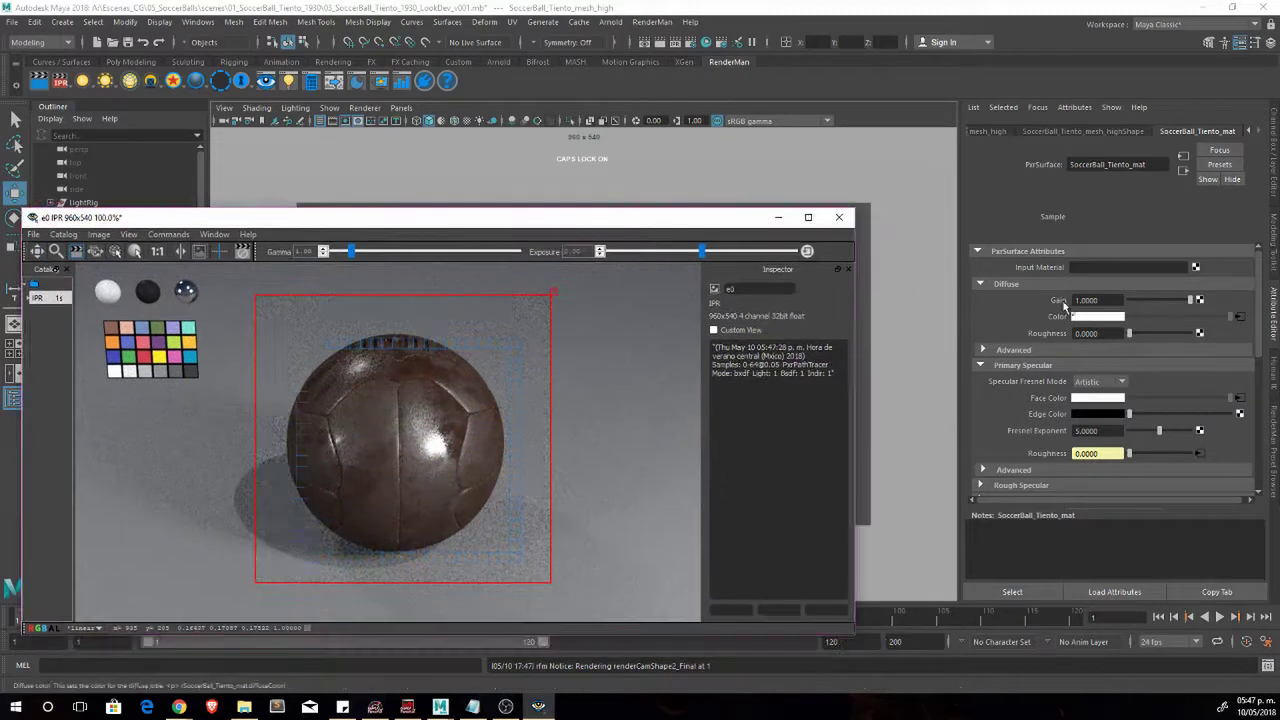
pyautogui.moveTo(1183, 334); pyautogui.dragTo(1200, 334)
# Collapse the Glass section and expand the material's Fuzz settings.
pyautogui.scroll(-2, 1131, 365)
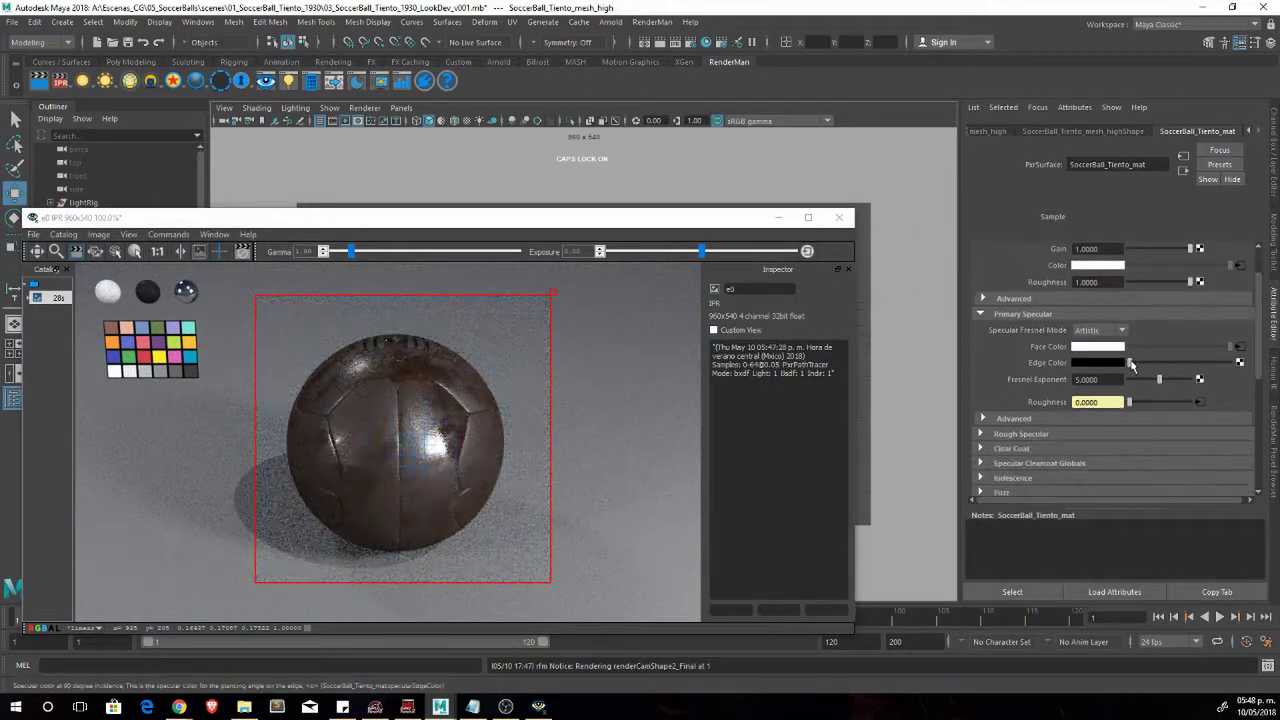
pyautogui.scroll(-2, 1050, 405)
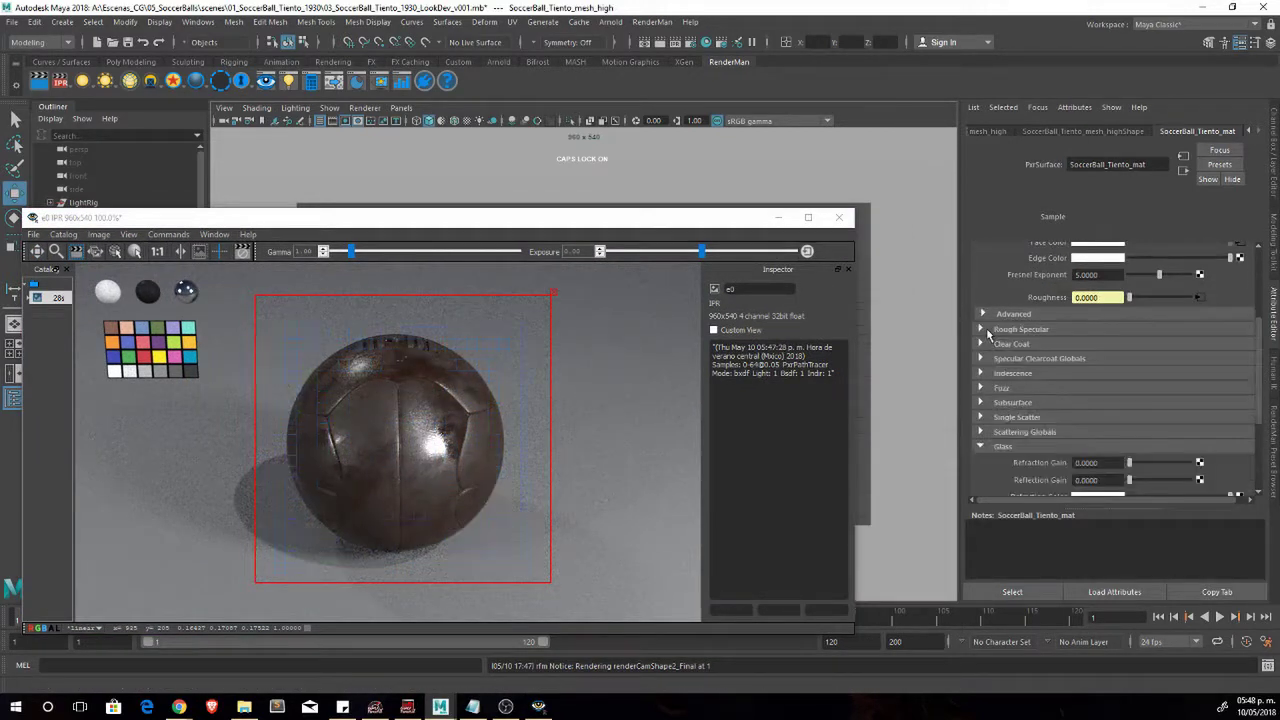
pyautogui.click(981, 446)
pyautogui.click(1002, 390)
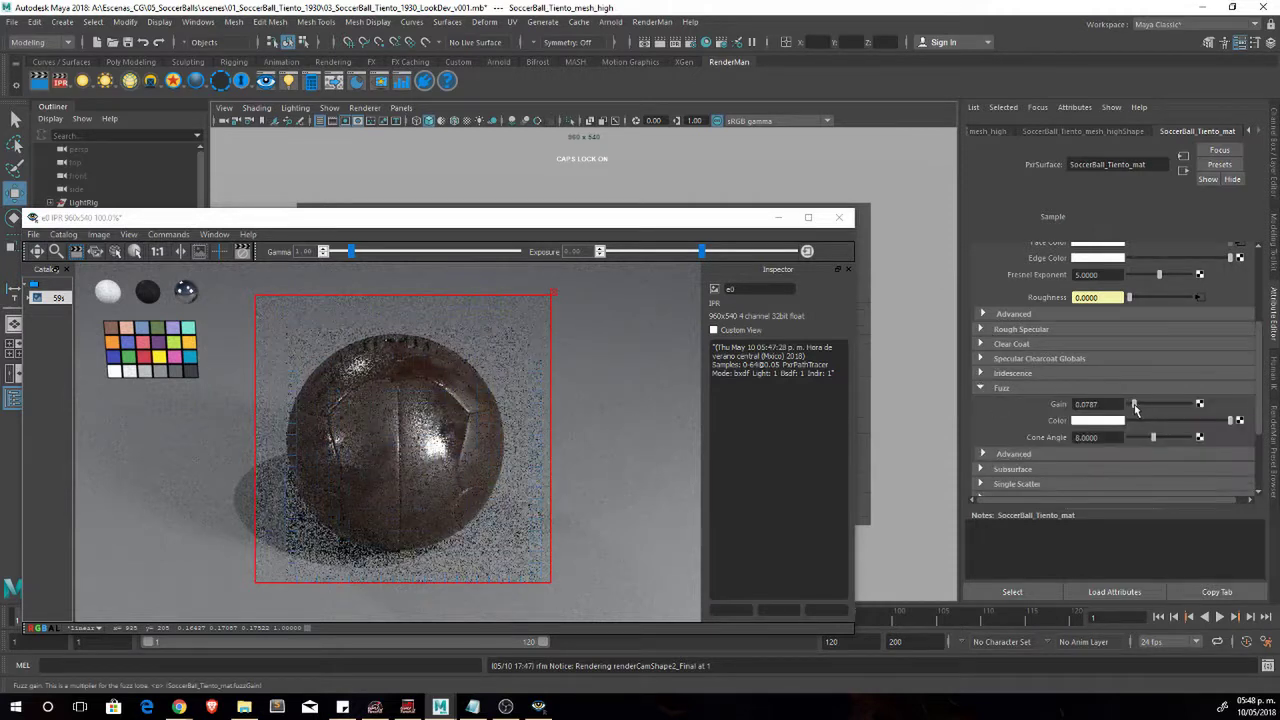
# Display the SoccerBall_Tiento_normal_file node's attributes.
pyautogui.click(1180, 388)
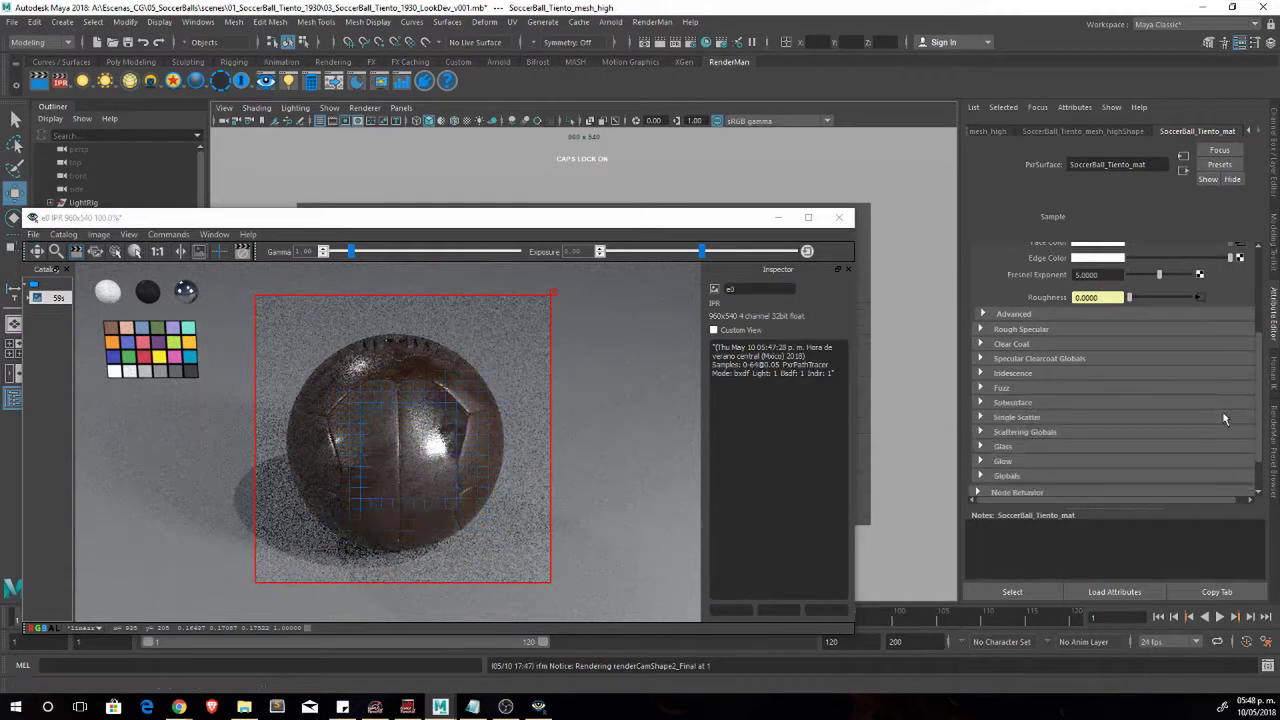
pyautogui.scroll(-3, 1222, 411)
pyautogui.click(1236, 366)
pyautogui.moveTo(1258, 383); pyautogui.dragTo(1264, 356)
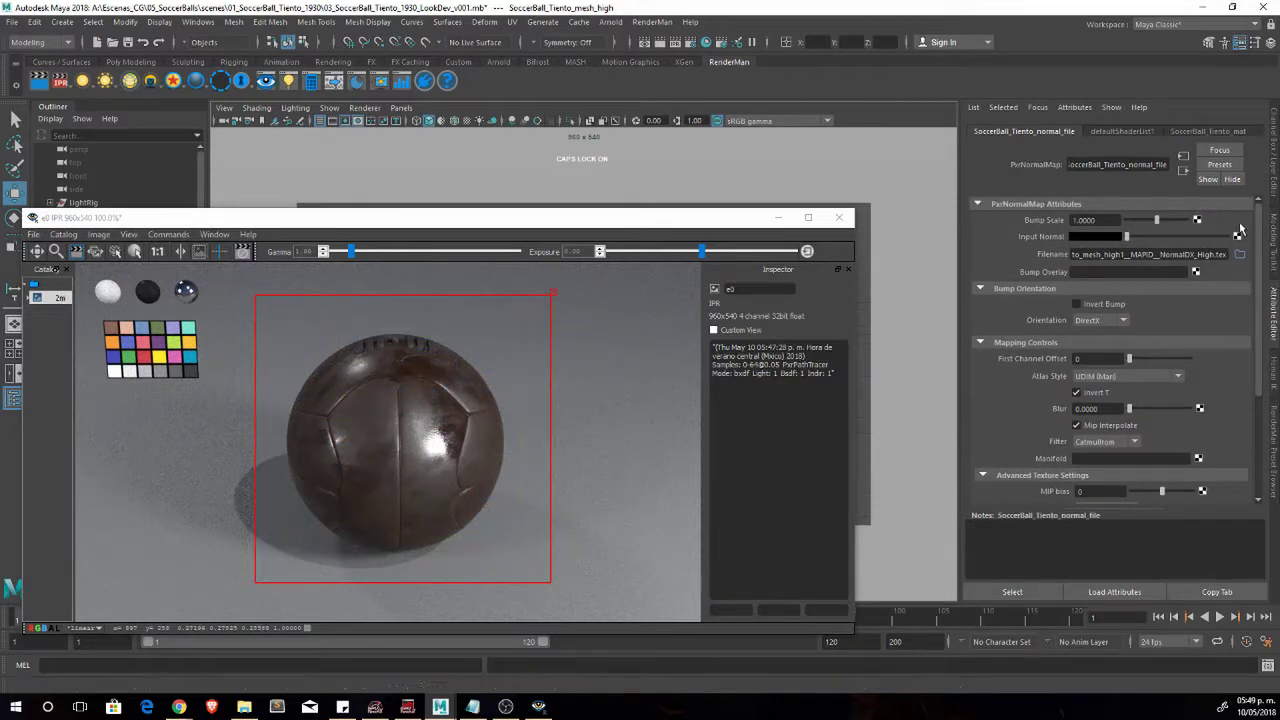
# Add a PxrRemap node and connect the inverted roughness into its Input Color.
pyautogui.moveTo(316, 217); pyautogui.dragTo(643, 168)
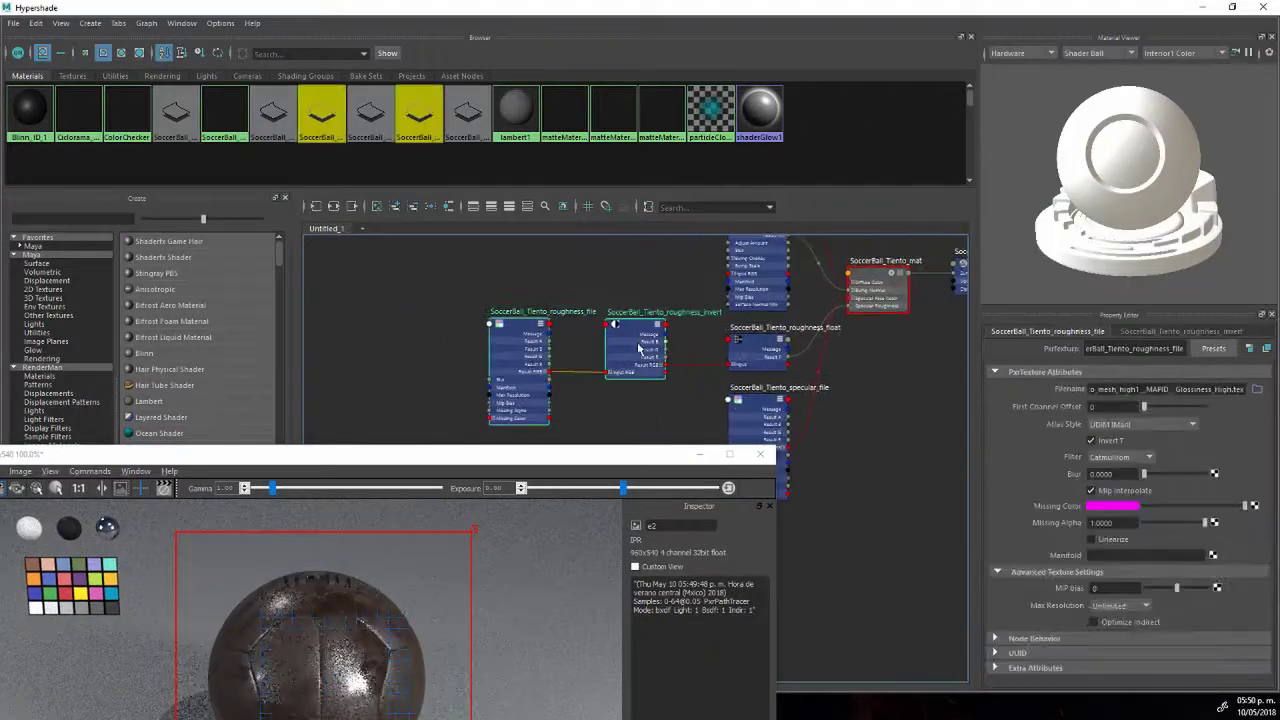
pyautogui.moveTo(640, 348); pyautogui.dragTo(538, 352)
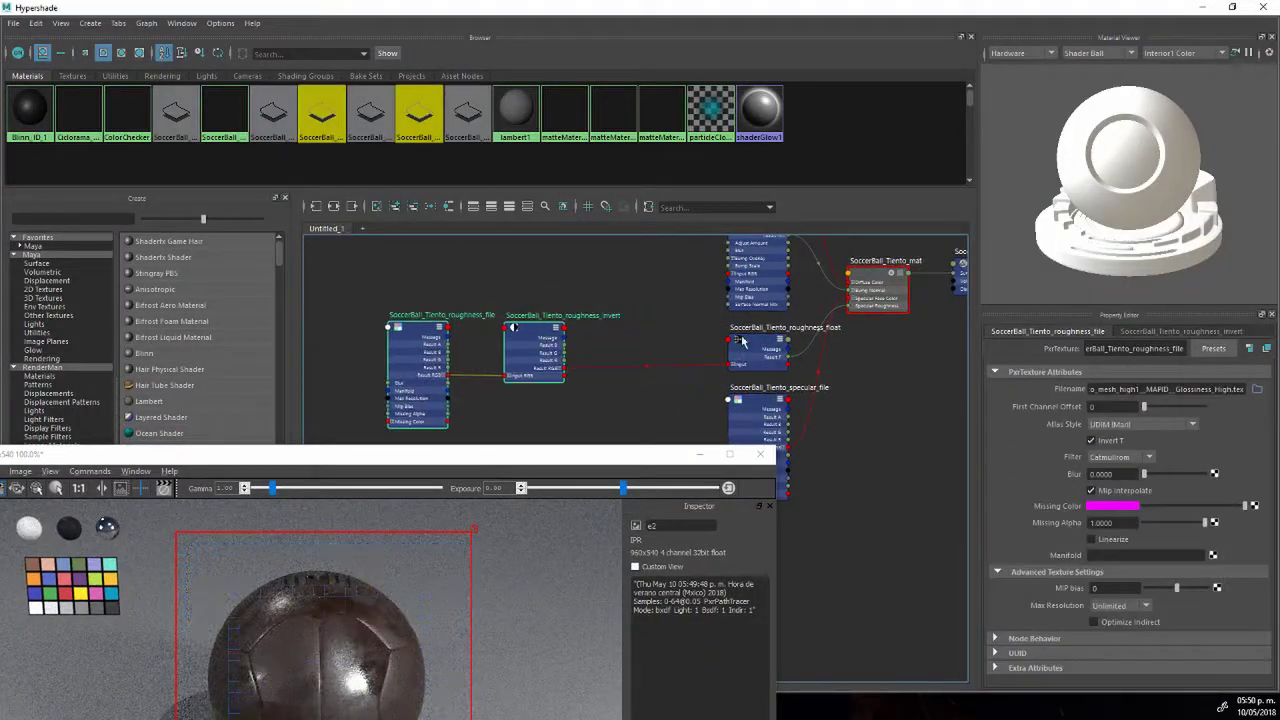
pyautogui.press('Tab')
pyautogui.write('PxrRe')
pyautogui.press('Down')
pyautogui.press('Return')
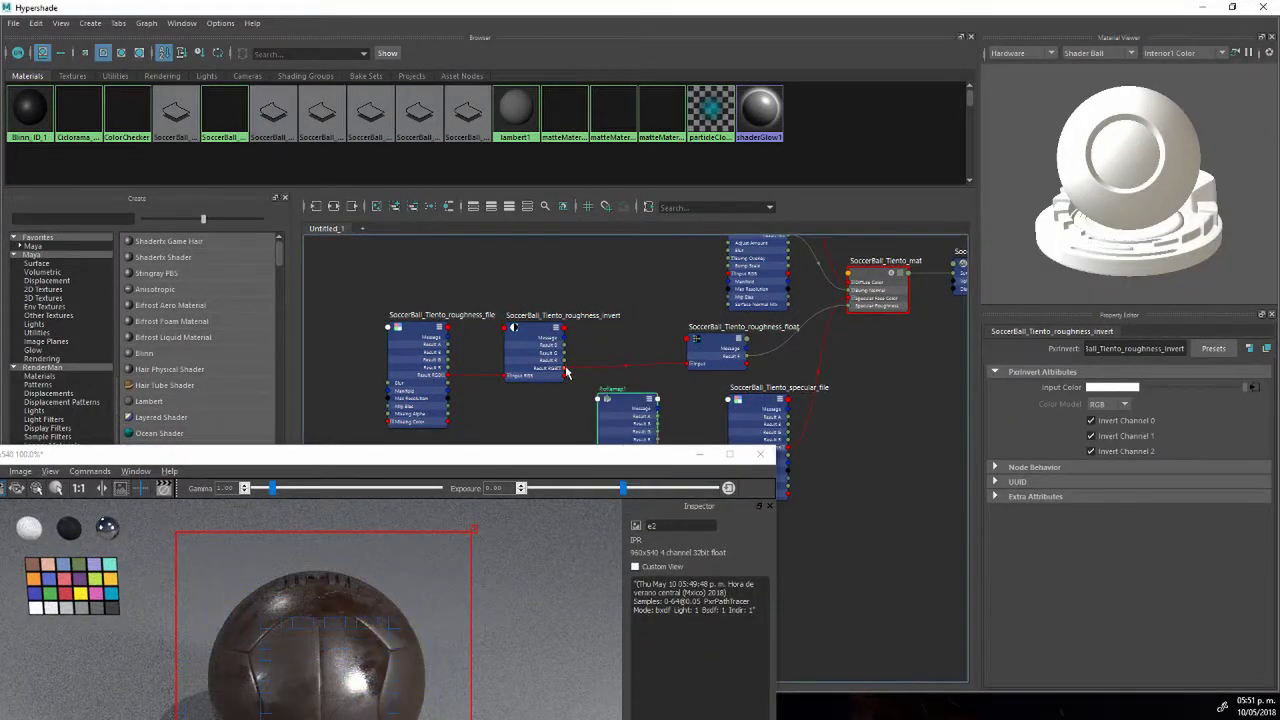
pyautogui.moveTo(573, 401); pyautogui.dragTo(645, 348)
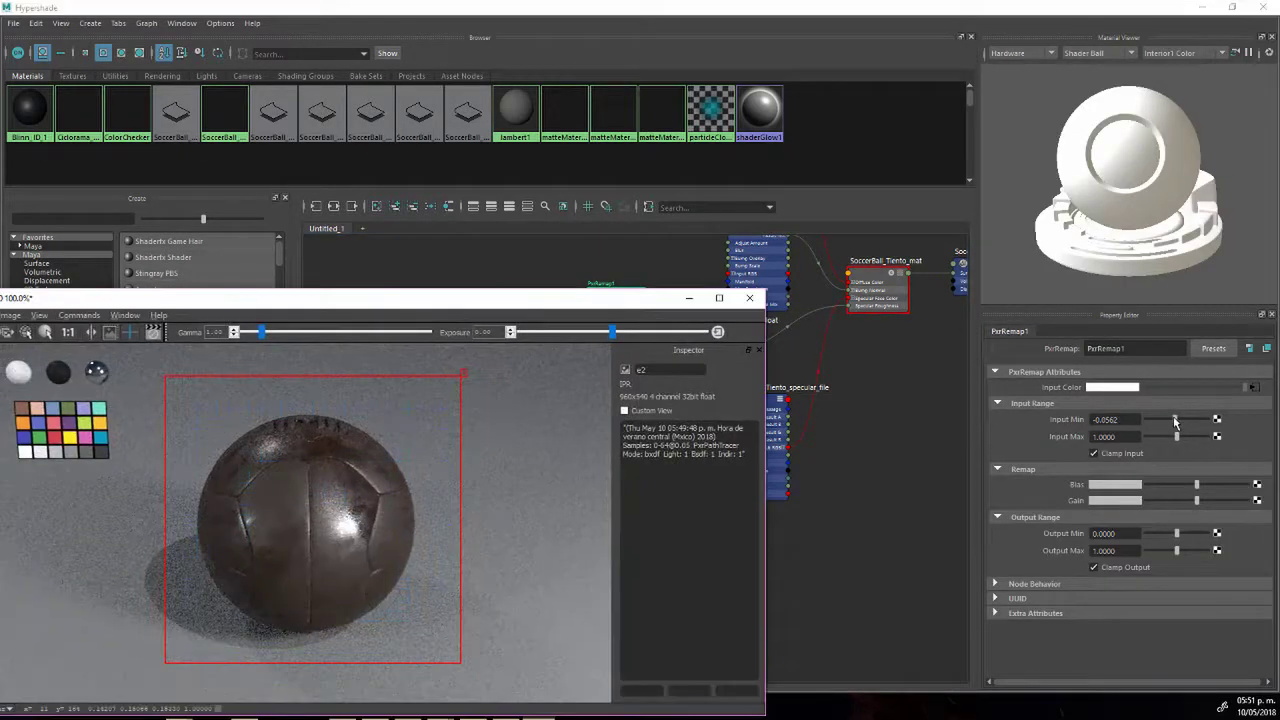
# Try lowering the remap Input Min to -0.1011, then undo the Input Min and Max changes.
pyautogui.moveTo(1174, 419); pyautogui.dragTo(1175, 439)
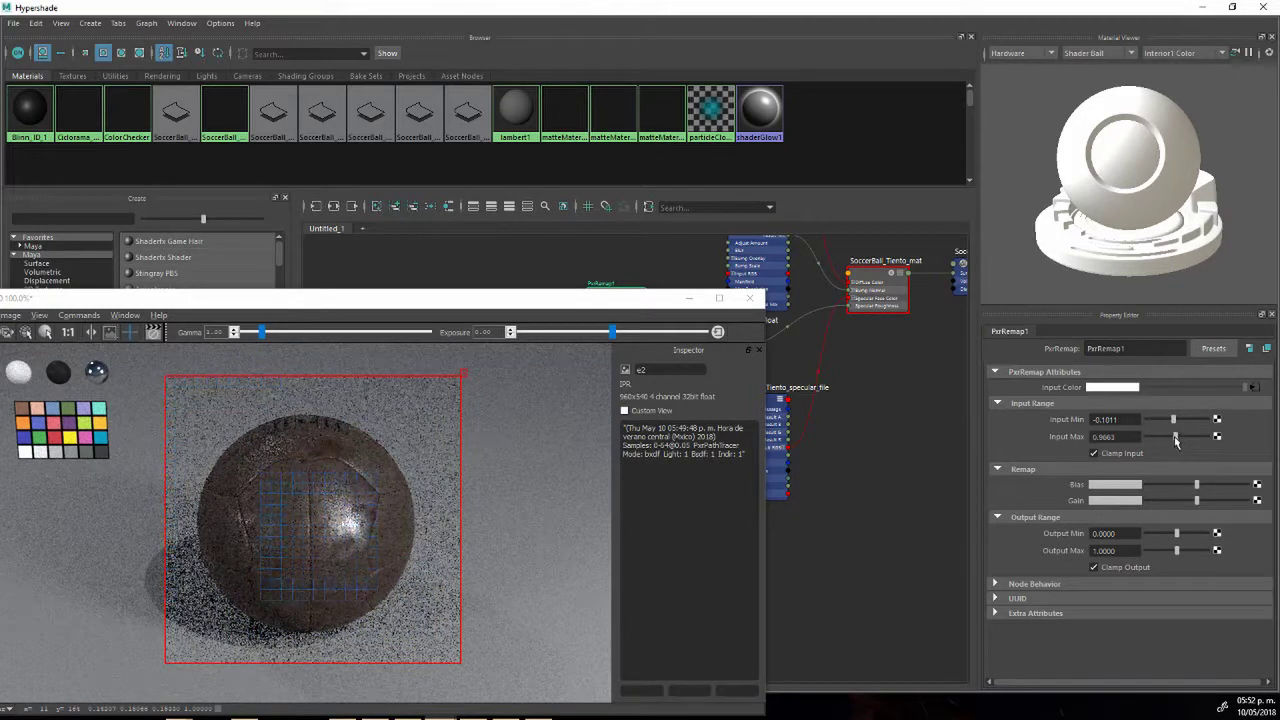
pyautogui.hotkey('ctrl', 'z')
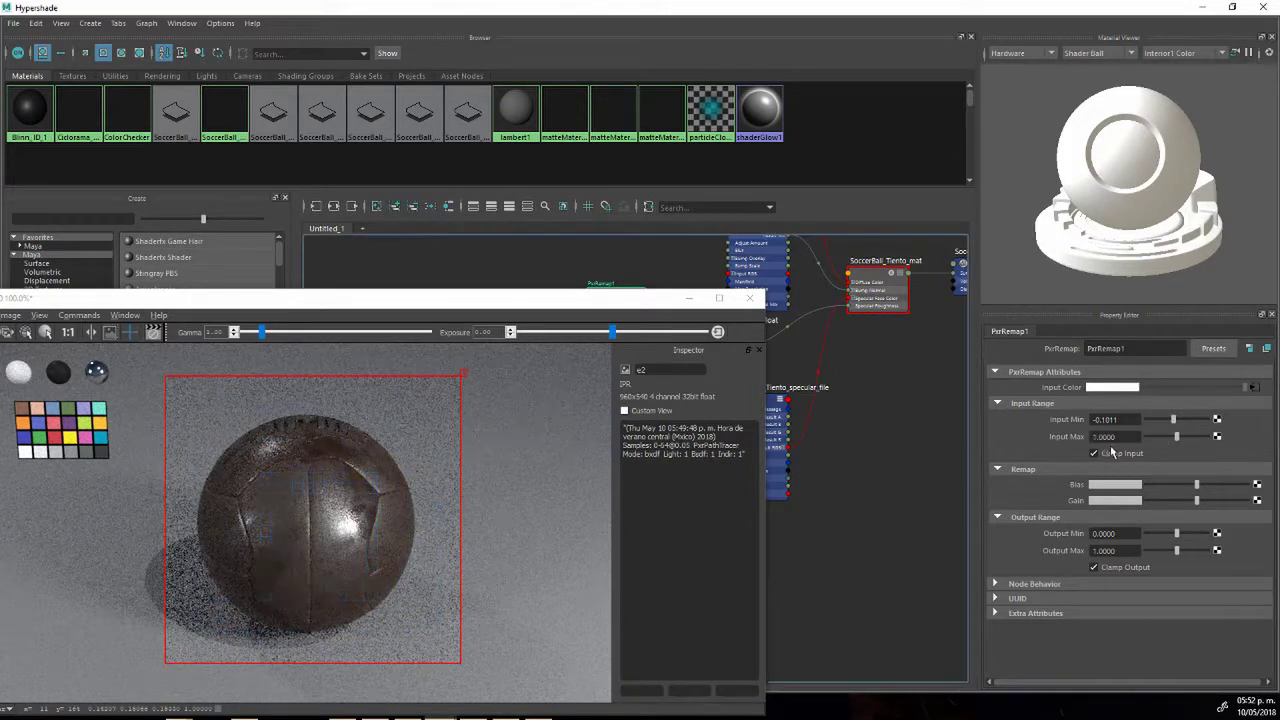
pyautogui.hotkey('ctrl', 'z')
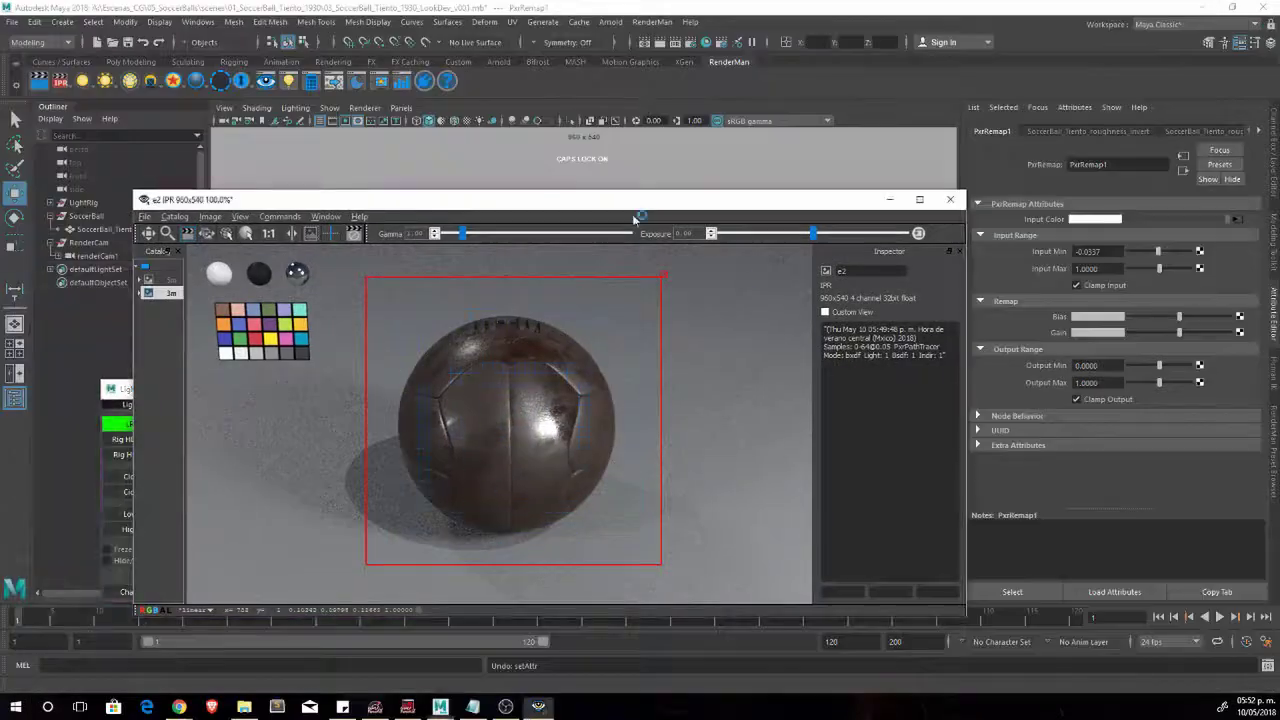
pyautogui.moveTo(590, 183)
pyautogui.mouseDown()
pyautogui.moveTo(583, 308)
pyautogui.moveTo(549, 355)
pyautogui.mouseUp()
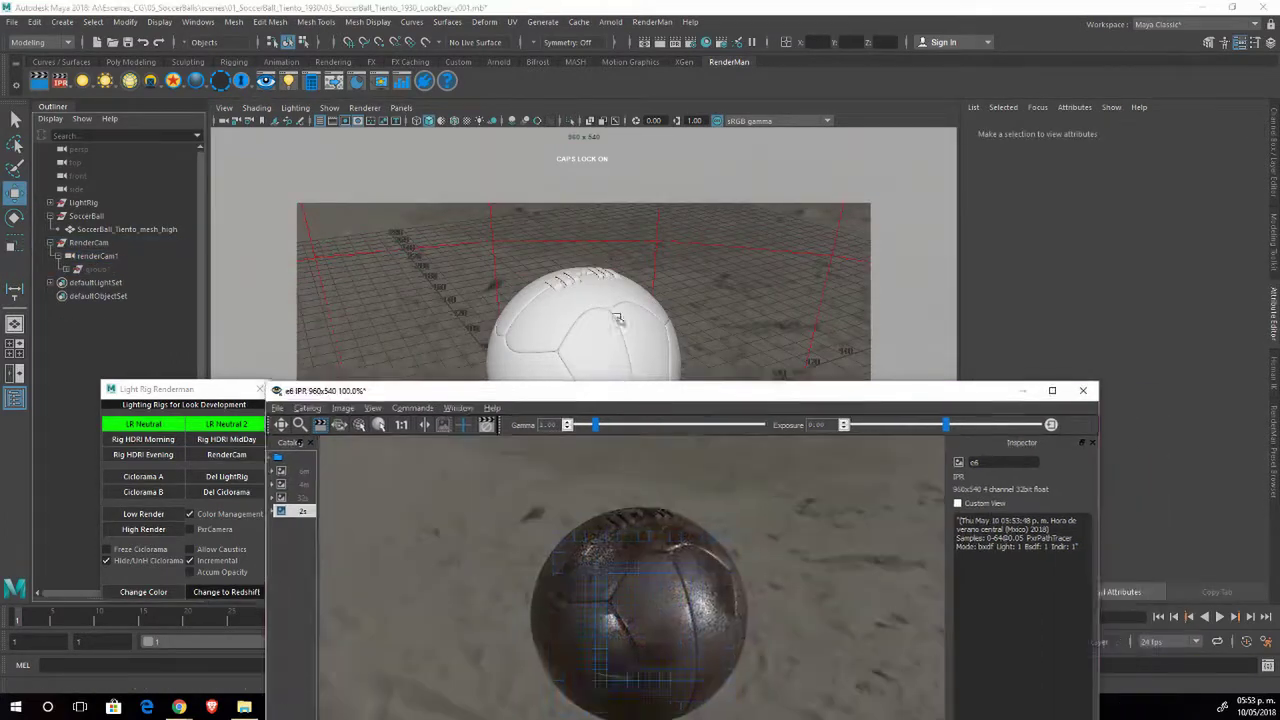
# Orbit and zoom the viewport to inspect the ball's laces, then select the ball mesh.
pyautogui.moveTo(617, 318)
pyautogui.keyDown('alt'); pyautogui.mouseDown()
pyautogui.moveTo(690, 294)
pyautogui.moveTo(617, 308)
pyautogui.mouseUp(); pyautogui.keyUp('alt')
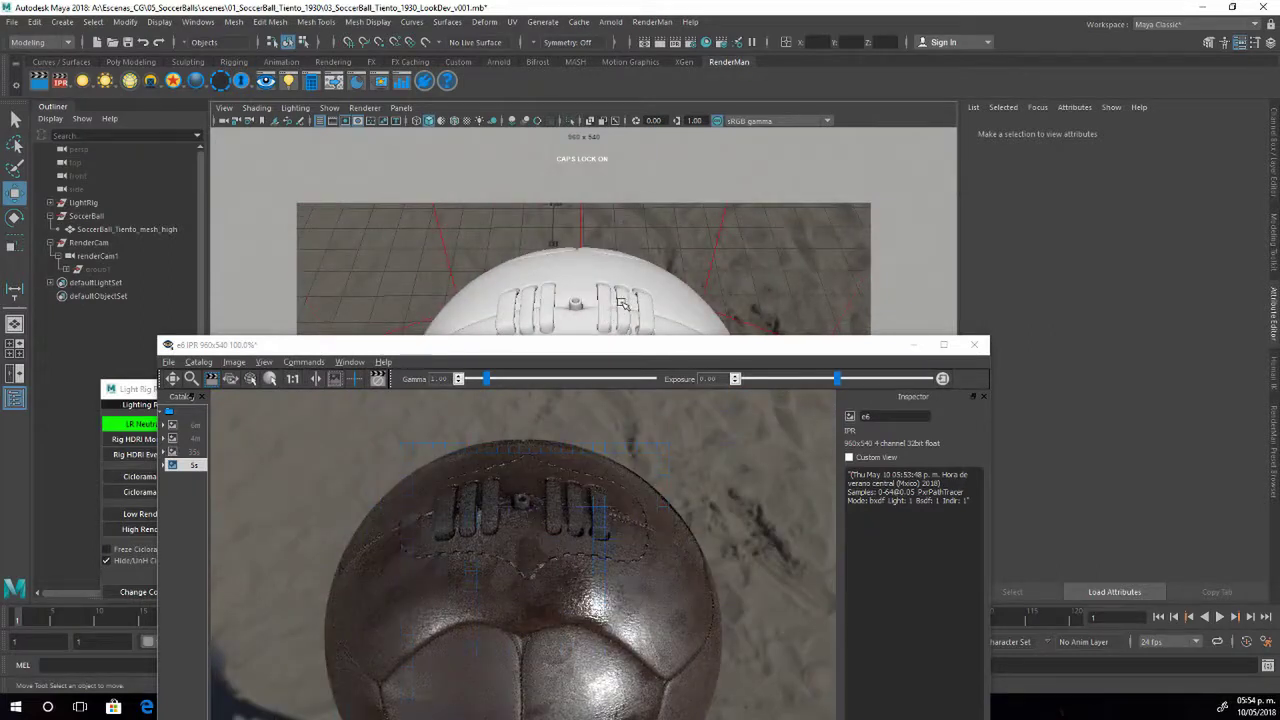
pyautogui.scroll(3, 620, 303)
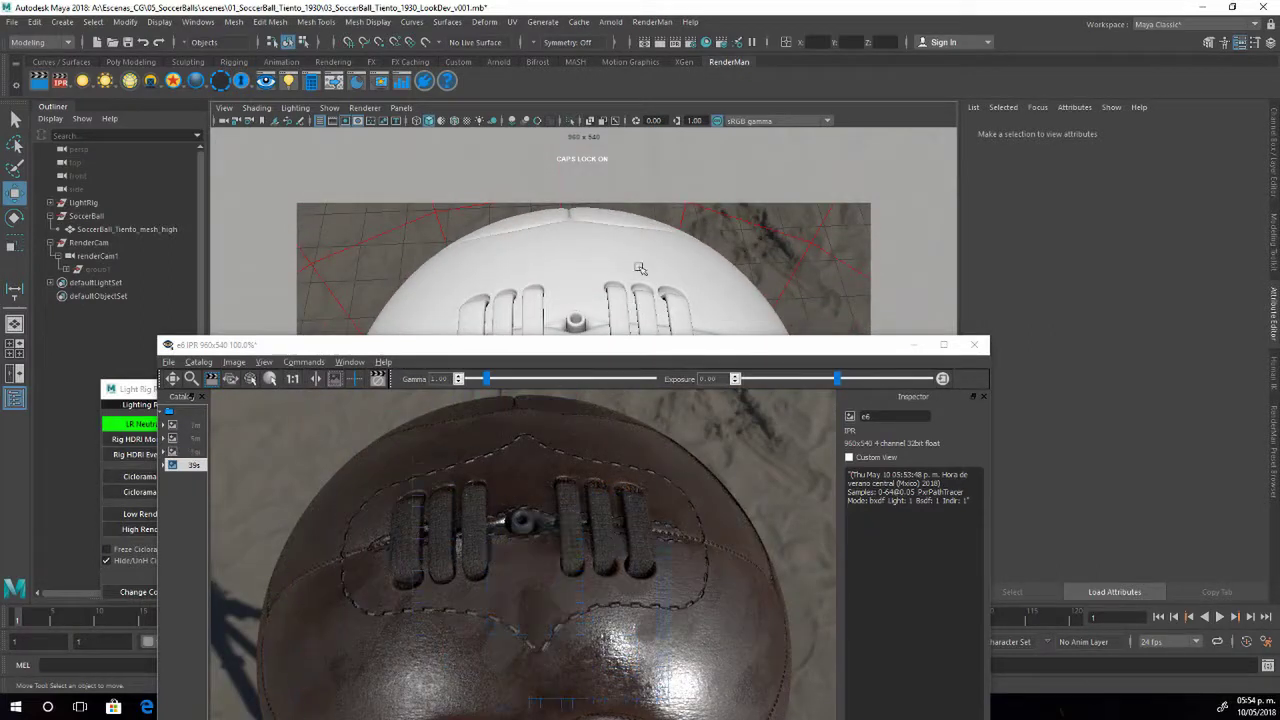
pyautogui.scroll(-3, 640, 268)
pyautogui.scroll(-3, 640, 268)
pyautogui.click(540, 300)
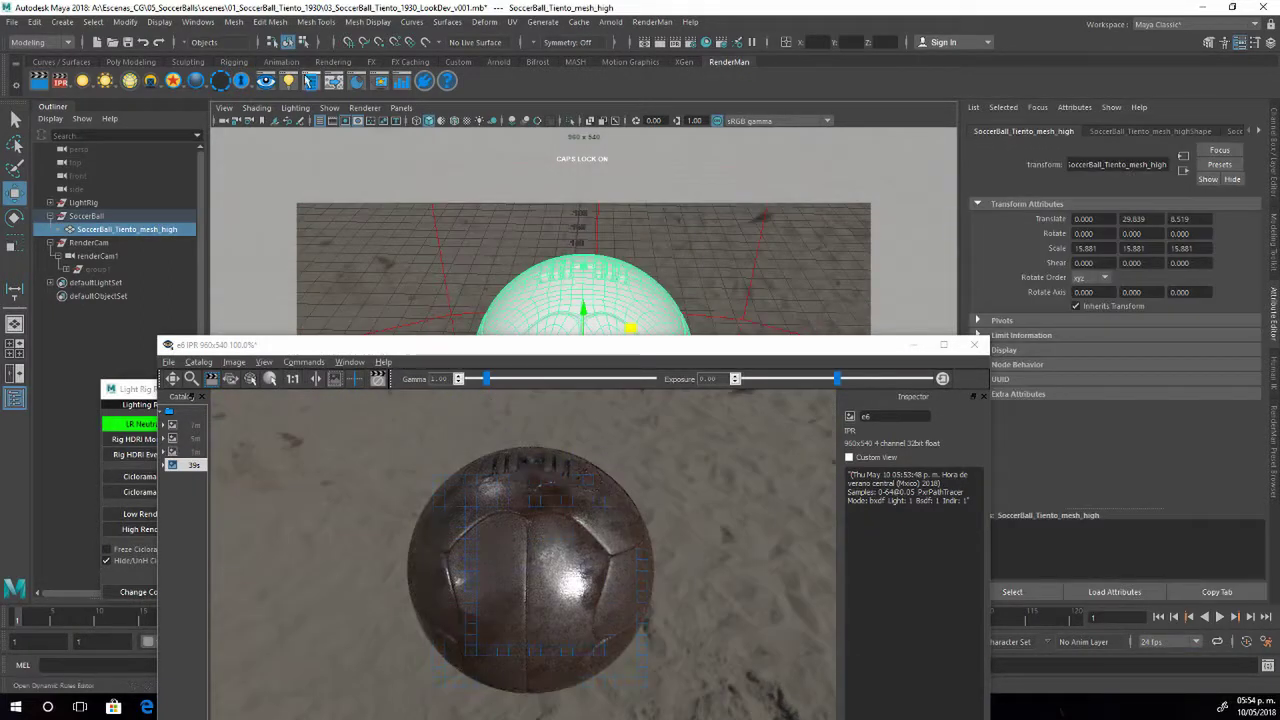
# Open the RenderMan Light Lister and select the whole LightRig.
pyautogui.click(309, 81)
pyautogui.click(100, 161)
pyautogui.click(196, 323)
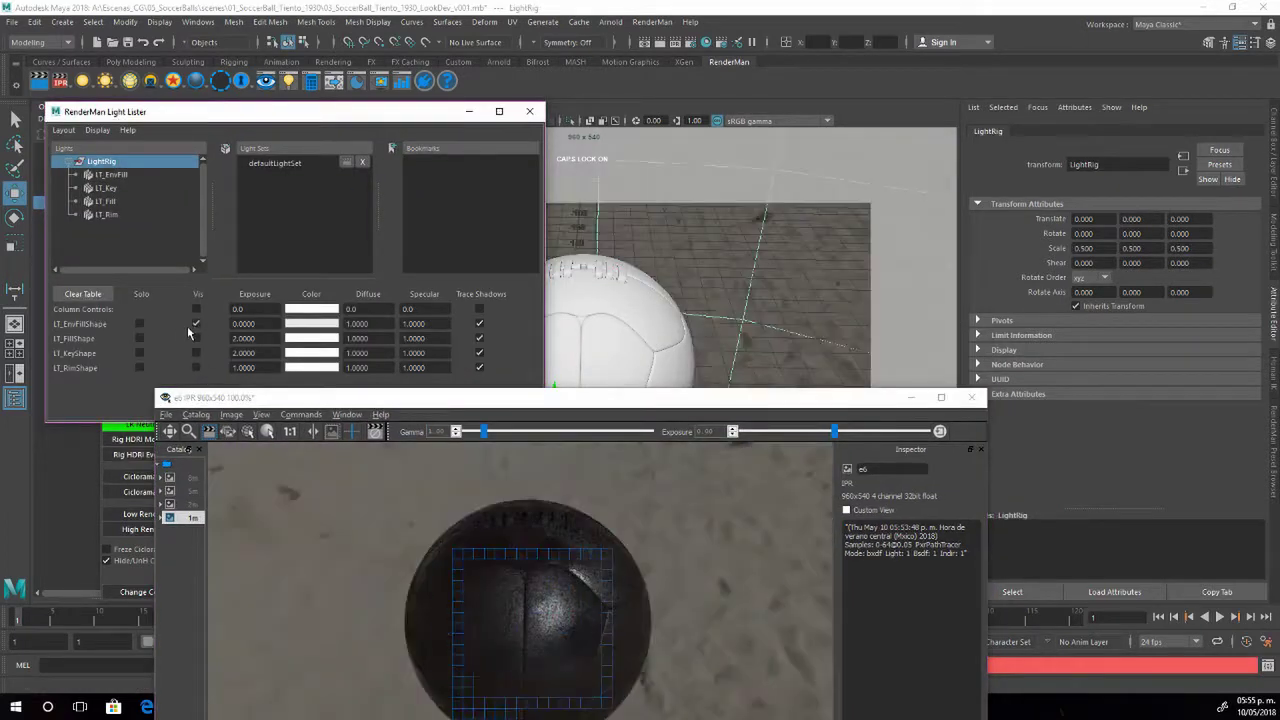
# Select LT_EnvFill in the Light Lister and switch it off.
pyautogui.click(111, 174)
pyautogui.click(1006, 443)
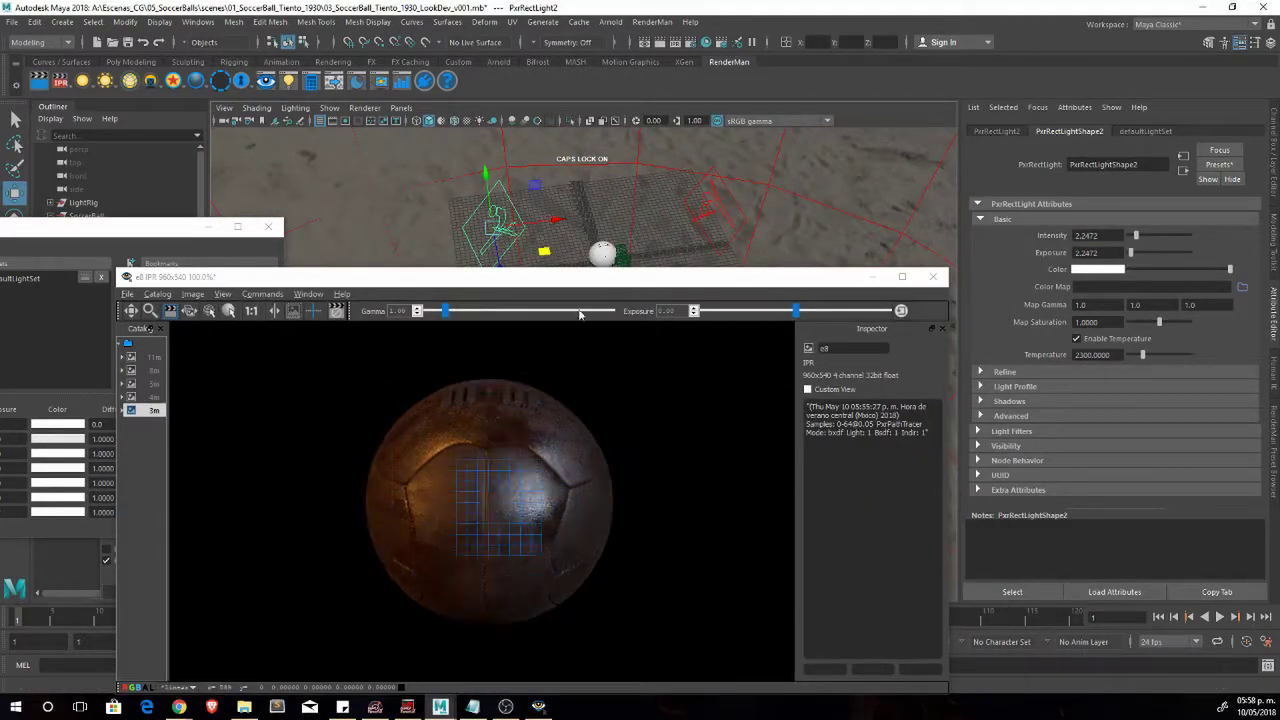
# Set PxrRectLight3 to a 12000 K temperature with intensity 6.2921.
pyautogui.click(603, 252)
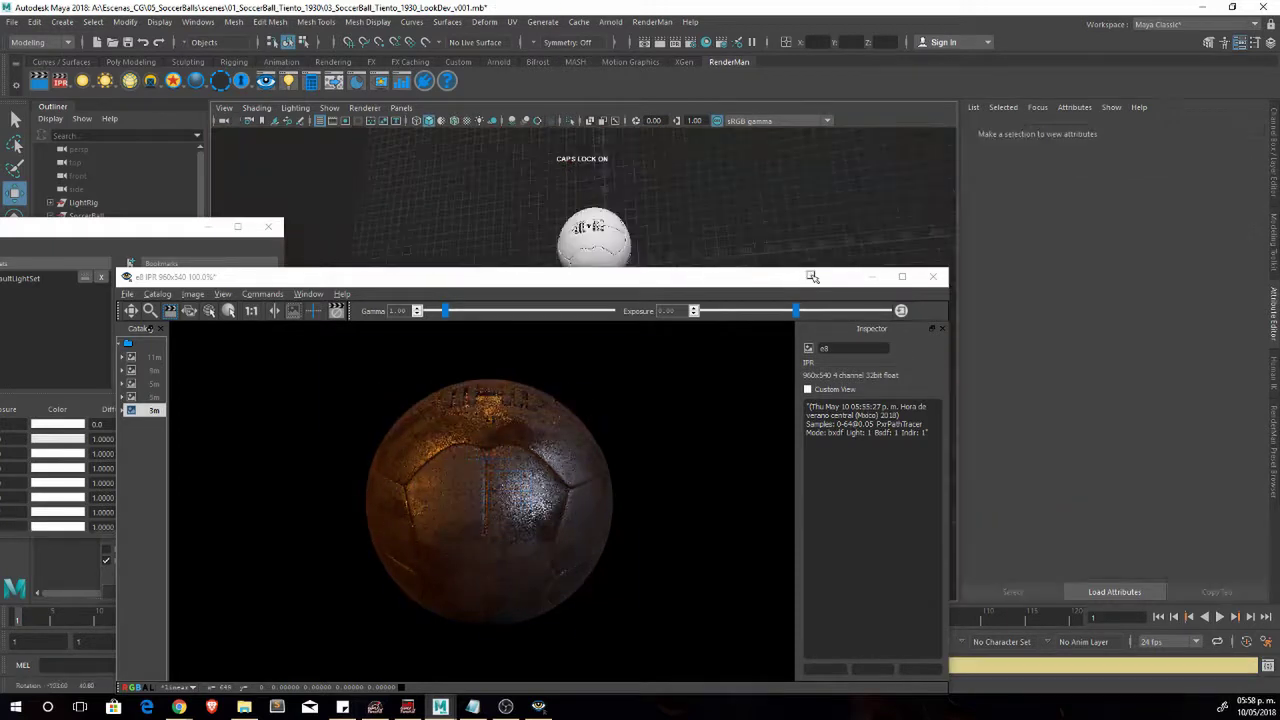
pyautogui.keyDown('alt'); pyautogui.moveTo(648, 161); pyautogui.dragTo(643, 329); pyautogui.keyUp('alt')
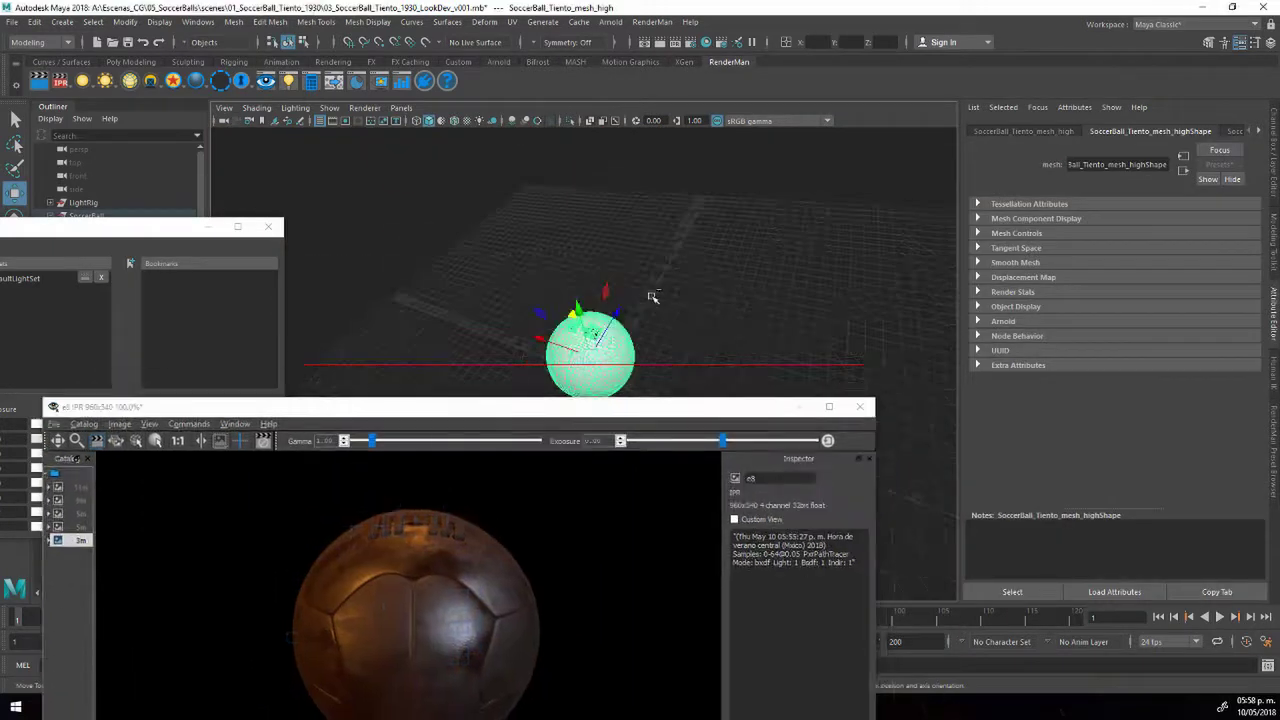
pyautogui.click(597, 253)
pyautogui.click(566, 193)
pyautogui.write('f')
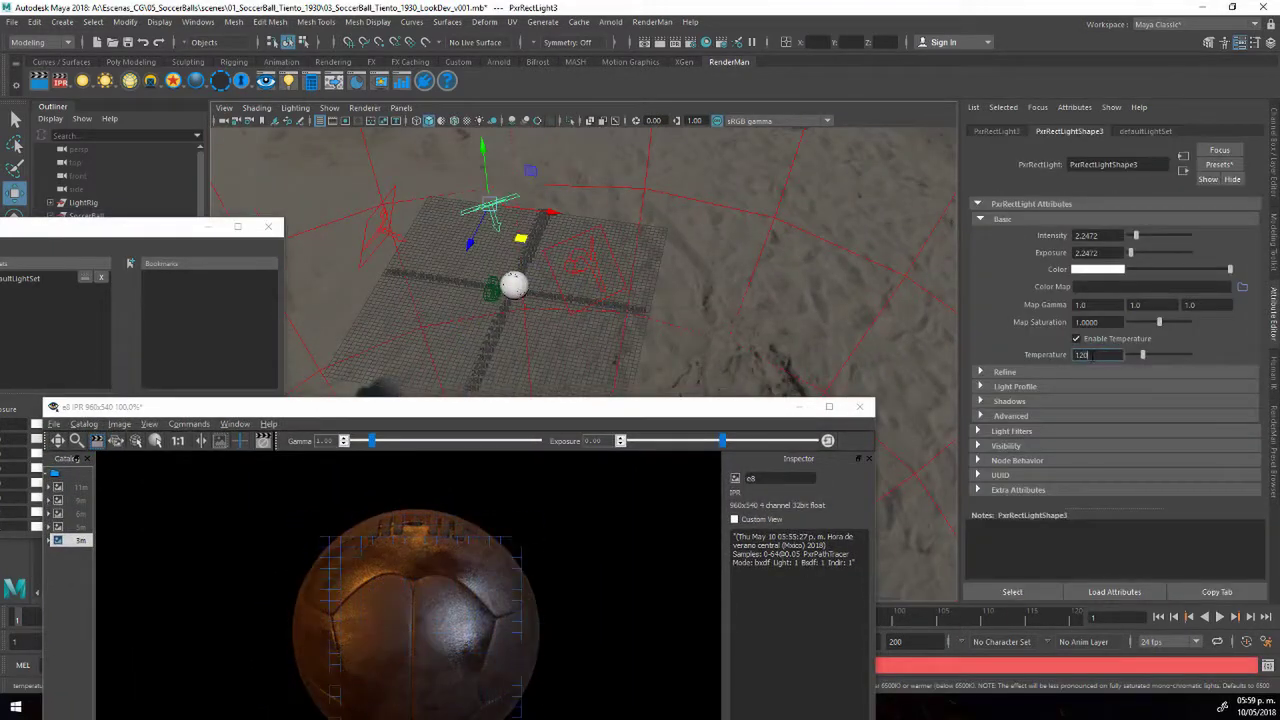
pyautogui.write('00')
pyautogui.press('Return')
pyautogui.moveTo(657, 413); pyautogui.dragTo(691, 358)
pyautogui.moveTo(1140, 236); pyautogui.dragTo(1149, 237)
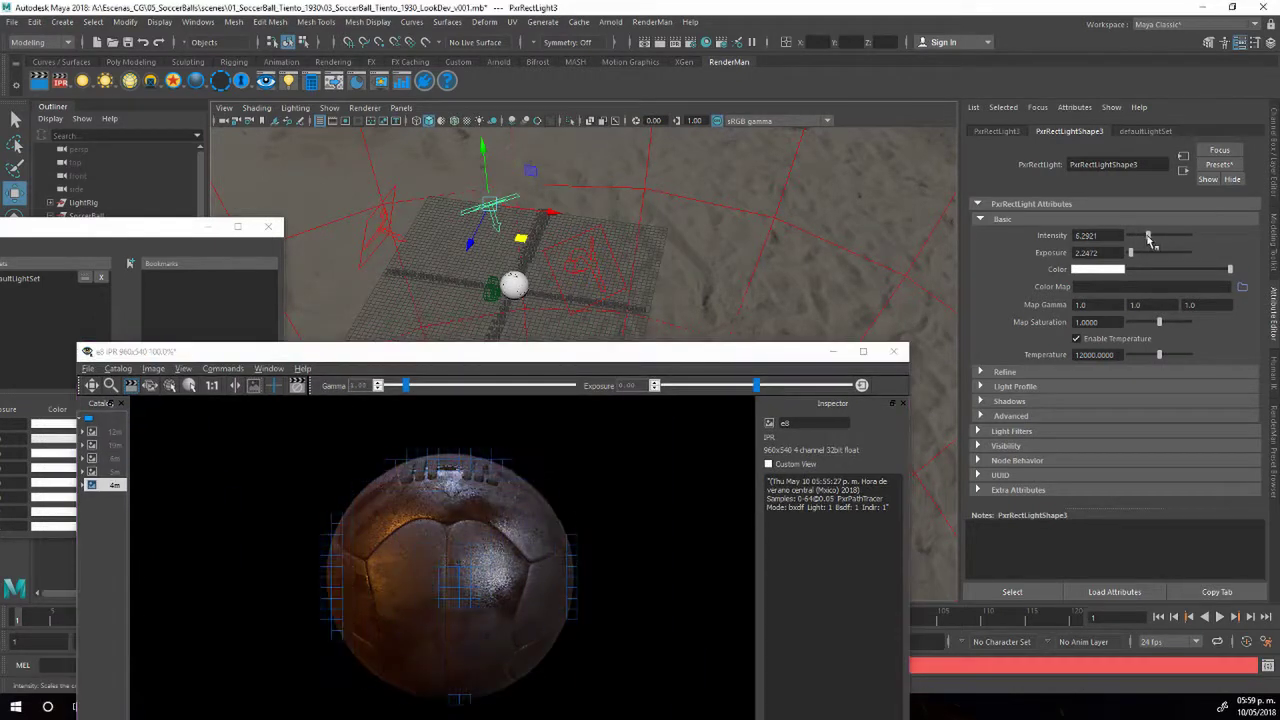
# Orbit the camera from the laces over the ball's top to frame it from the front.
pyautogui.moveTo(600, 351); pyautogui.dragTo(634, 343)
pyautogui.keyDown('alt'); pyautogui.moveTo(520, 290); pyautogui.dragTo(556, 276); pyautogui.keyUp('alt')
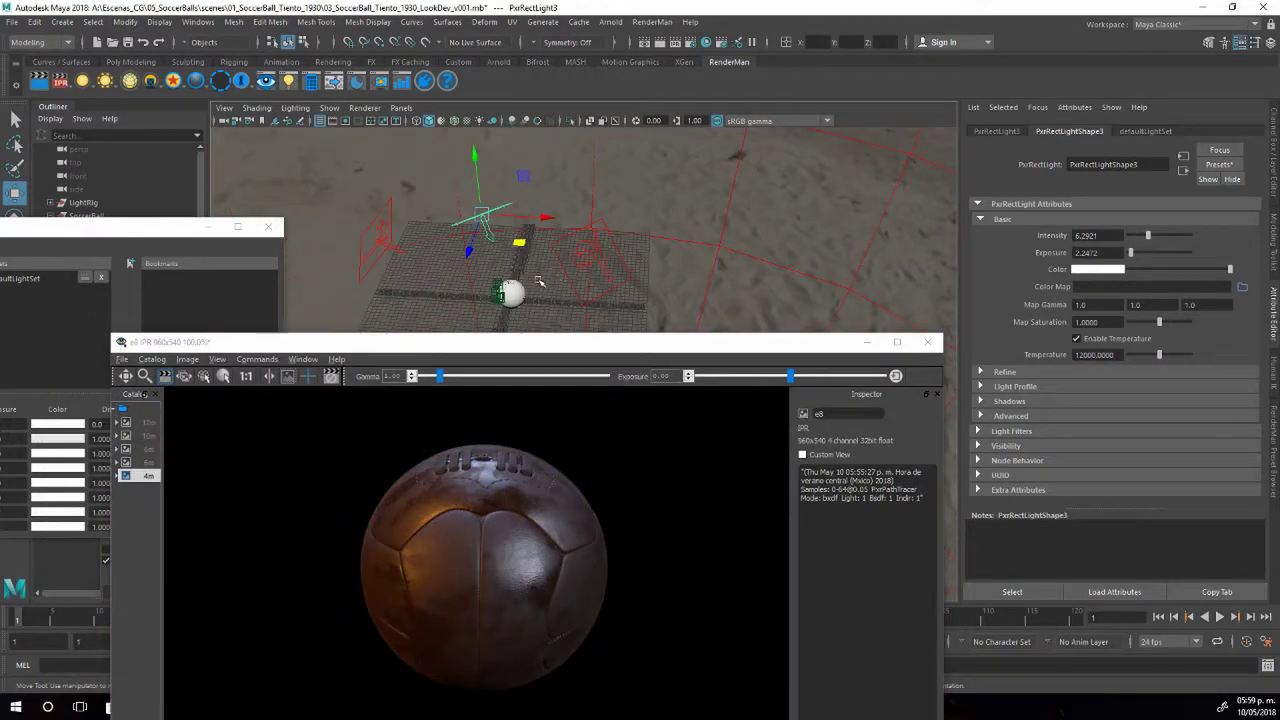
pyautogui.click(538, 283)
pyautogui.scroll(5, 543, 305)
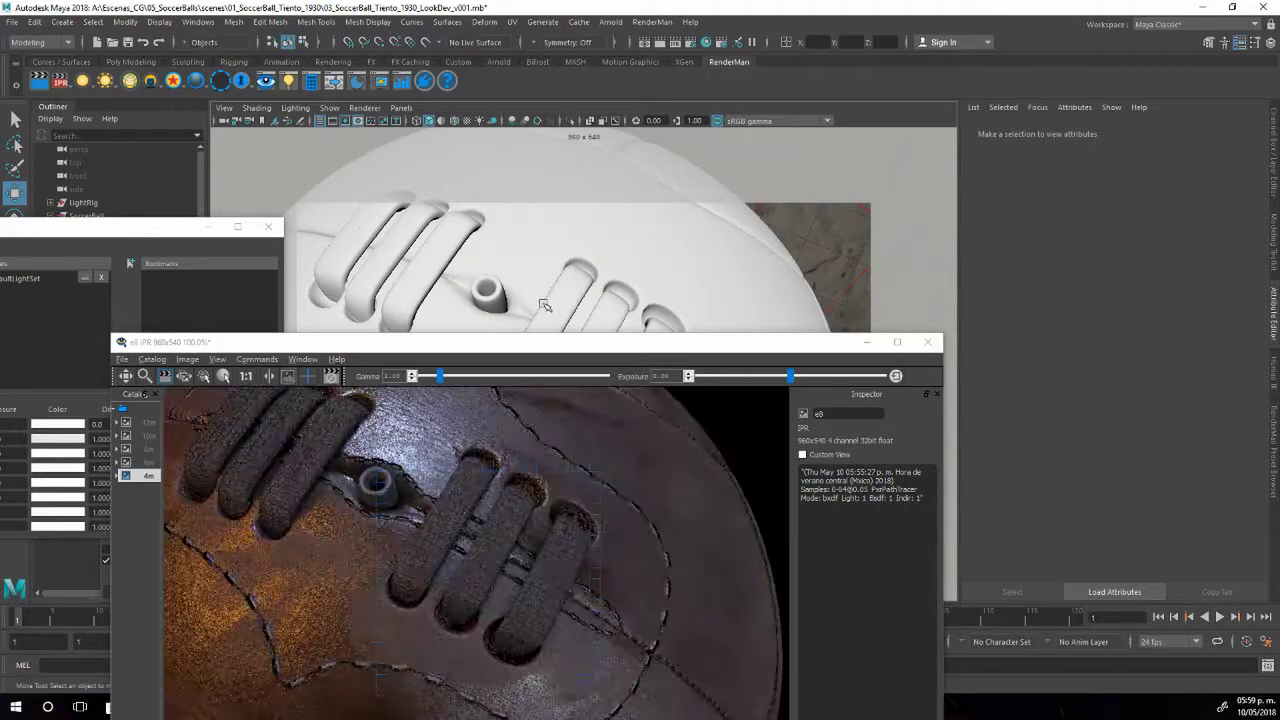
pyautogui.moveTo(565, 290)
pyautogui.keyDown('alt'); pyautogui.mouseDown()
pyautogui.moveTo(391, 313)
pyautogui.moveTo(450, 330)
pyautogui.mouseUp(); pyautogui.keyUp('alt')
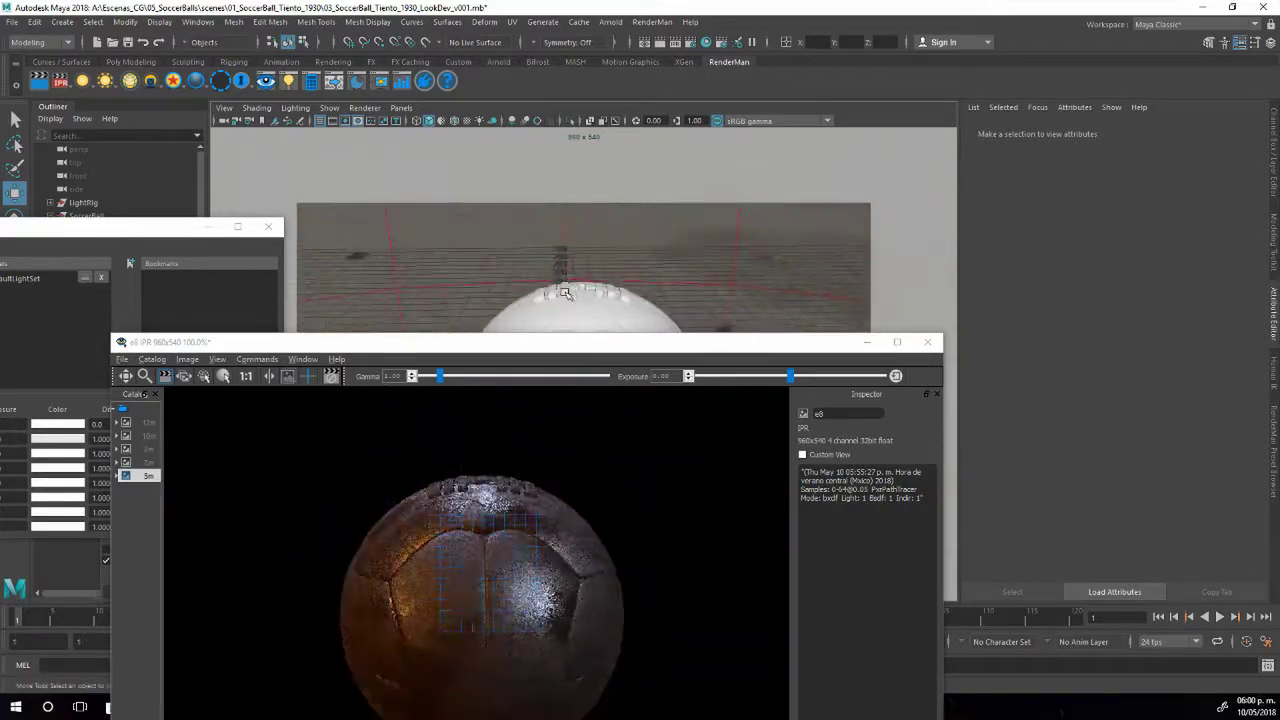
pyautogui.moveTo(558, 348); pyautogui.dragTo(543, 537)
pyautogui.moveTo(150, 226); pyautogui.dragTo(535, 191)
# Select the LightRig, apply the LR Neutral look-dev rig, then select the ball mesh.
pyautogui.click(236, 254)
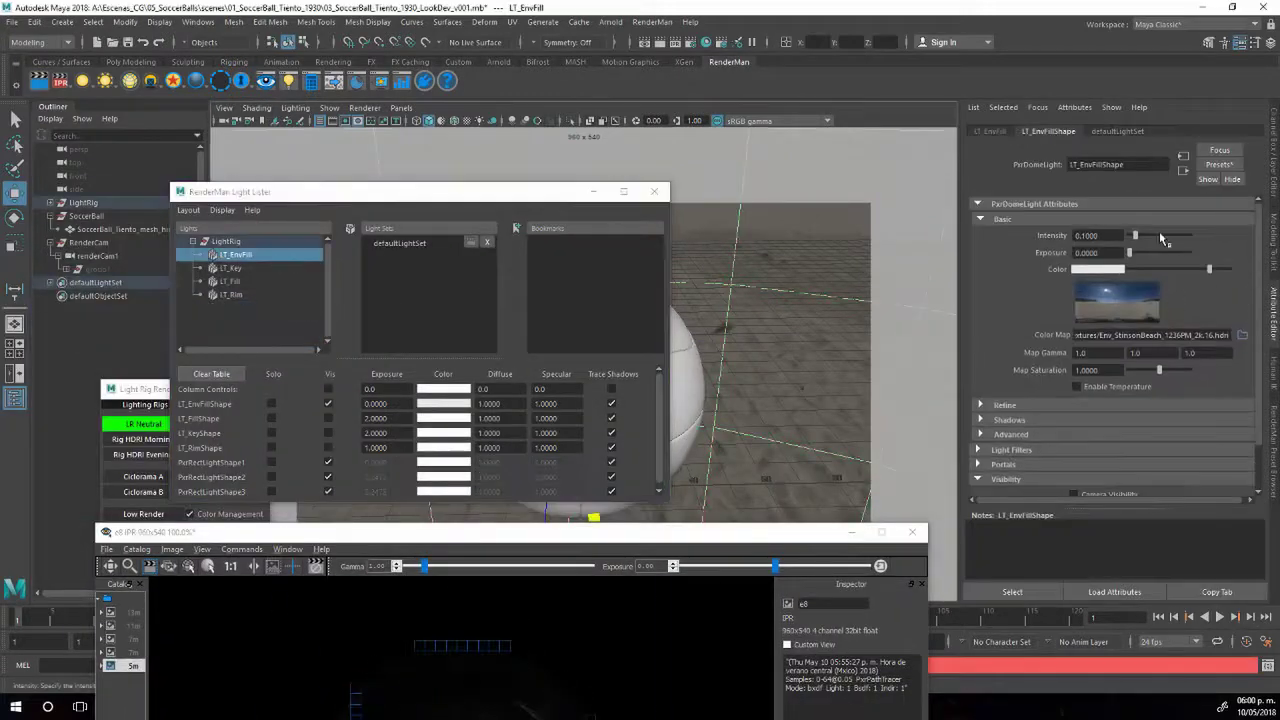
pyautogui.moveTo(450, 531); pyautogui.dragTo(538, 465)
pyautogui.click(226, 241)
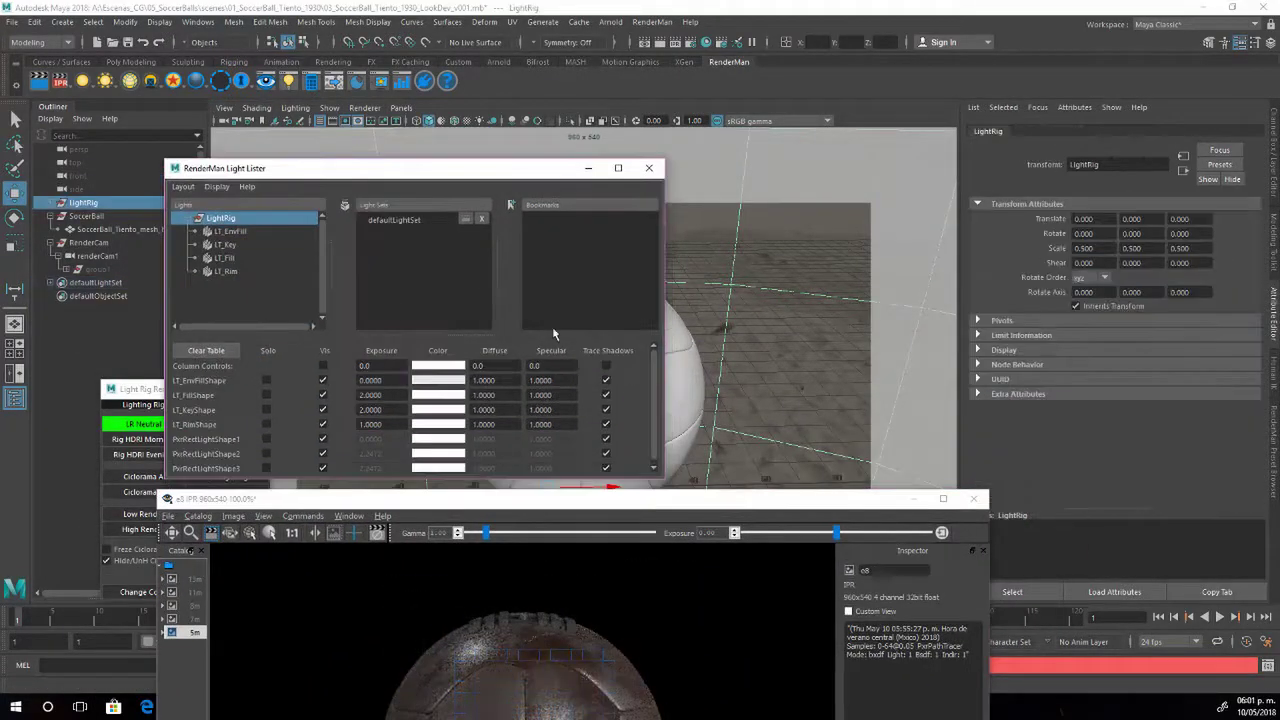
pyautogui.moveTo(300, 191)
pyautogui.mouseDown()
pyautogui.moveTo(270, 291)
pyautogui.moveTo(270, 375)
pyautogui.mouseUp()
pyautogui.moveTo(546, 495)
pyautogui.mouseDown()
pyautogui.moveTo(621, 316)
pyautogui.moveTo(645, 296)
pyautogui.moveTo(576, 200)
pyautogui.moveTo(585, 423)
pyautogui.moveTo(548, 255)
pyautogui.mouseUp()
pyautogui.click(117, 424)
pyautogui.click(608, 260)
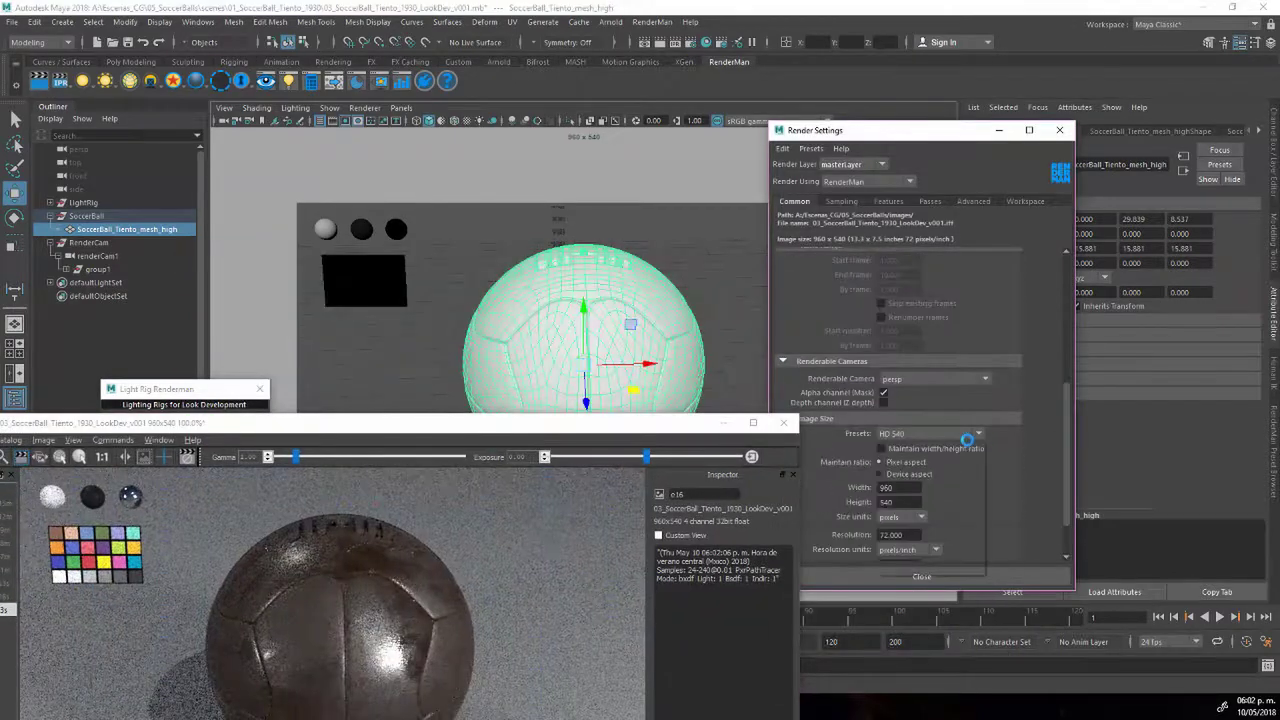
# Set the Render Settings image size preset to HD 720 (1280x720).
pyautogui.click(971, 434)
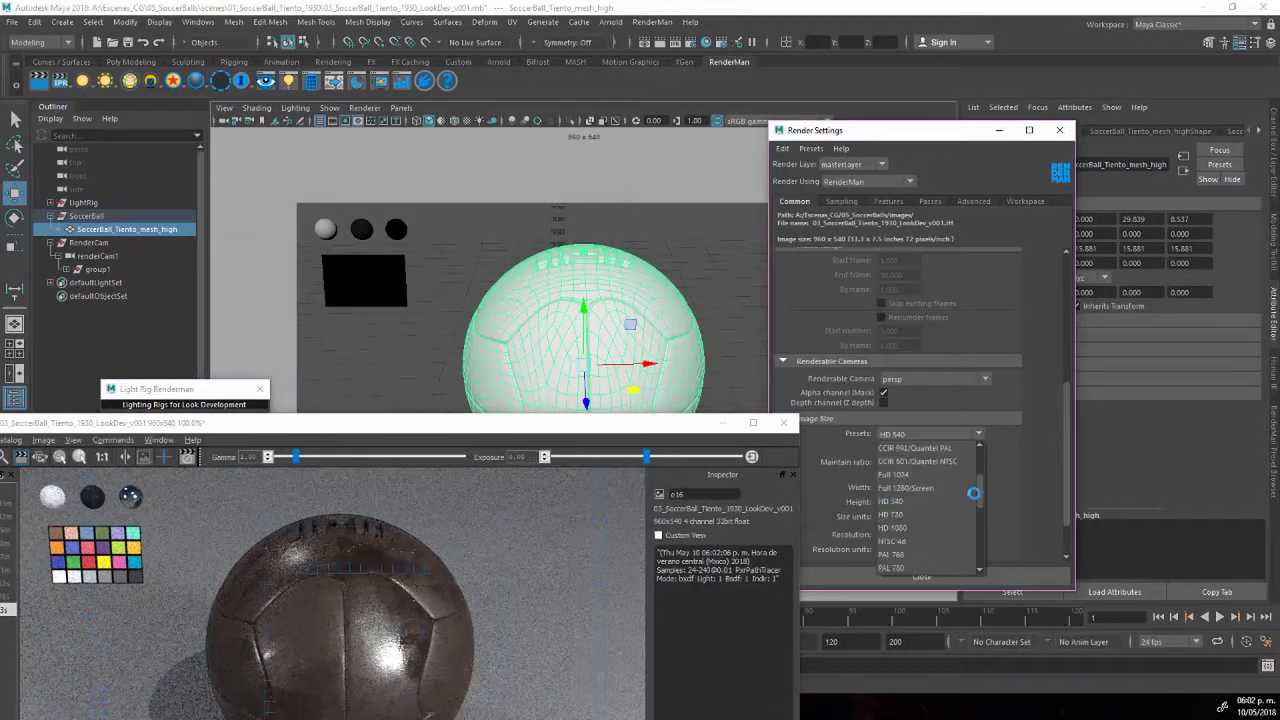
pyautogui.click(971, 491)
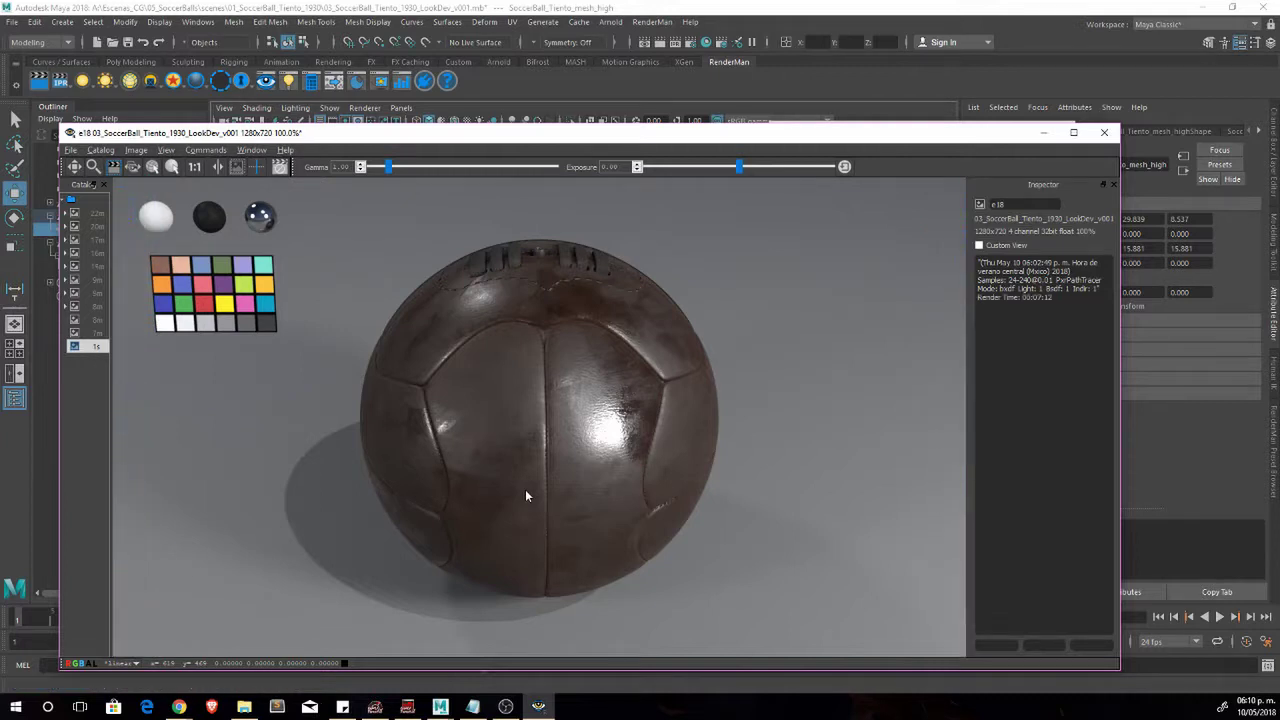
# Export the render as OpenEXR '01_Ball' into the 01_SoccerBall_Tiento_1930 folder.
pyautogui.moveTo(548, 132); pyautogui.dragTo(586, 109)
pyautogui.click(112, 126)
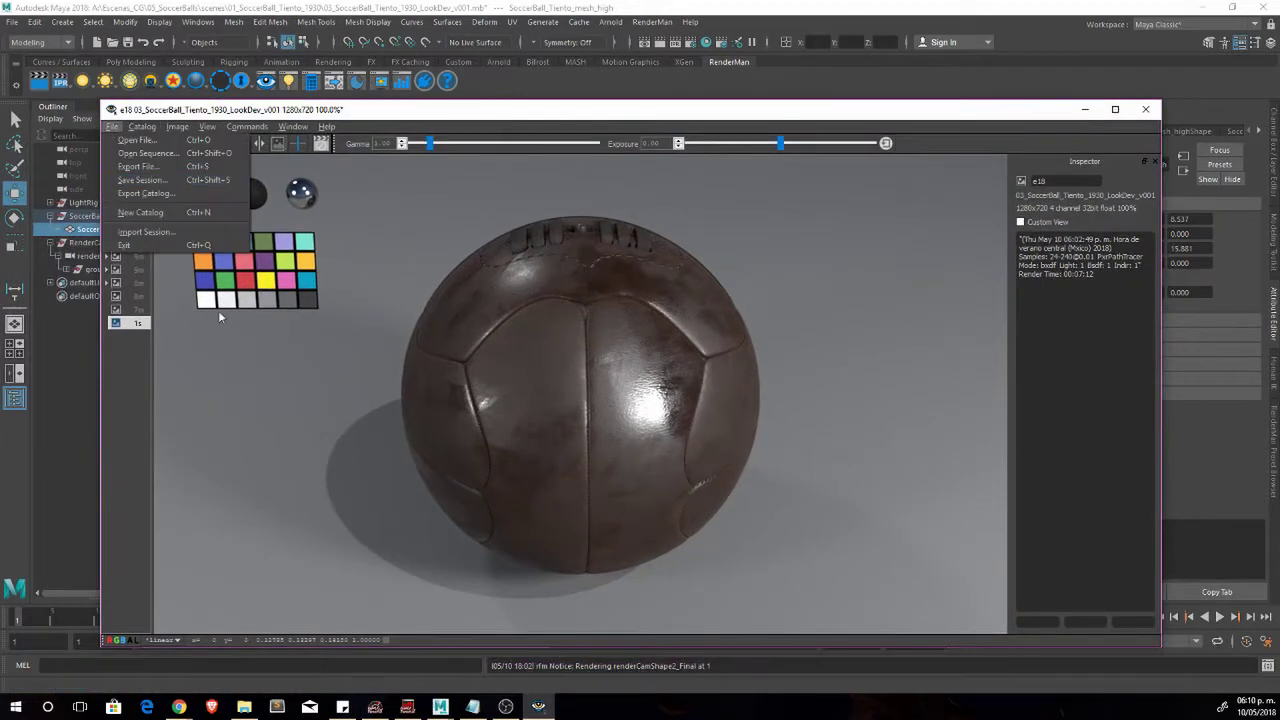
pyautogui.click(150, 229)
pyautogui.doubleClick(560, 345)
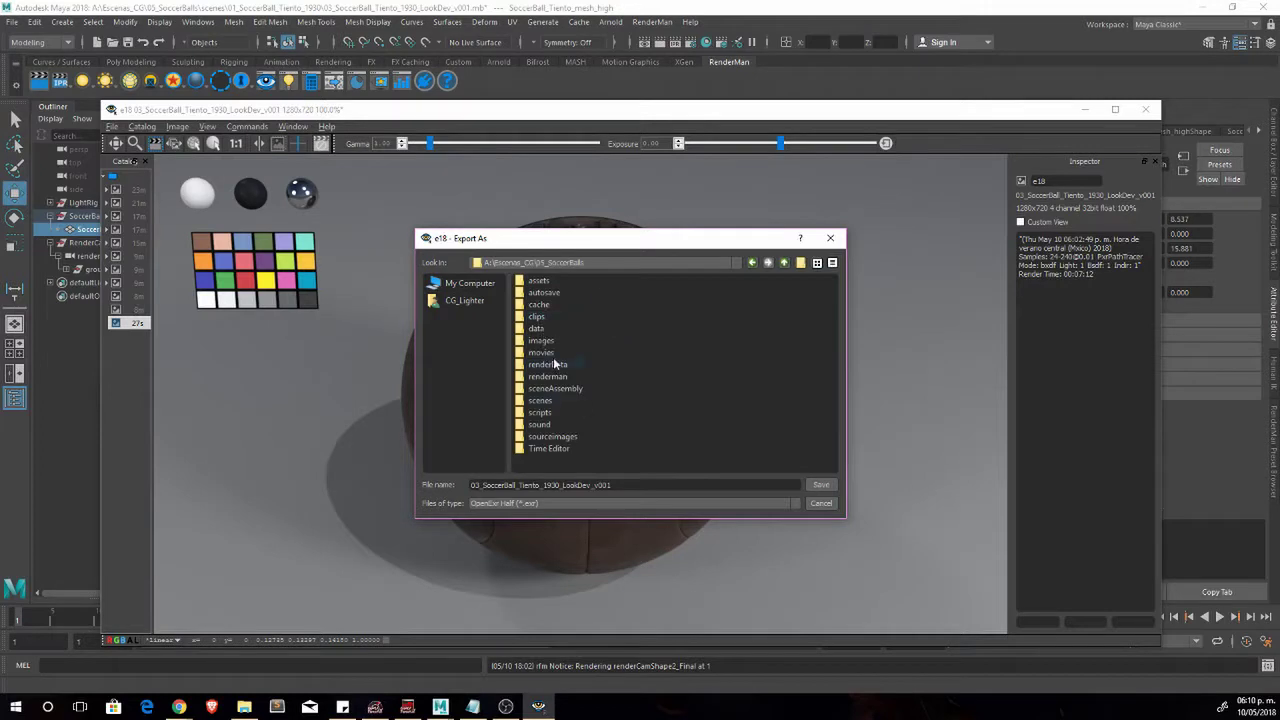
pyautogui.doubleClick(539, 356)
pyautogui.write('01_B')
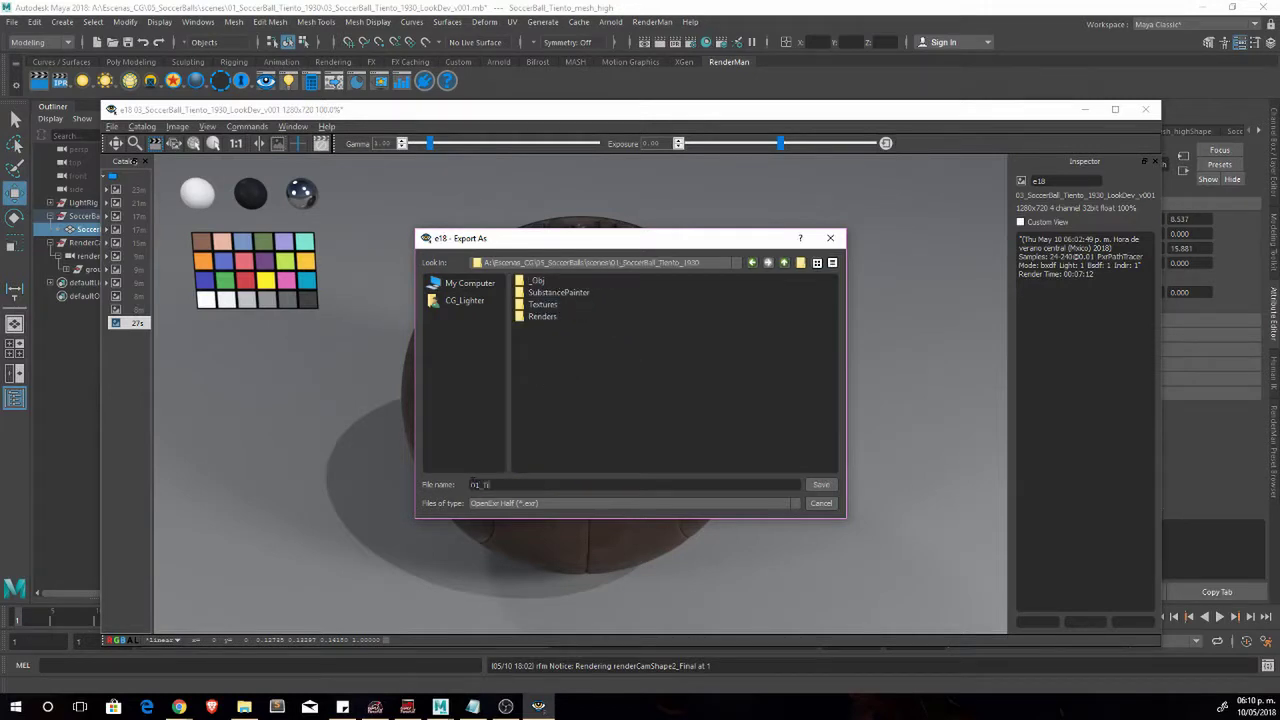
pyautogui.write('all')
pyautogui.press('Return')
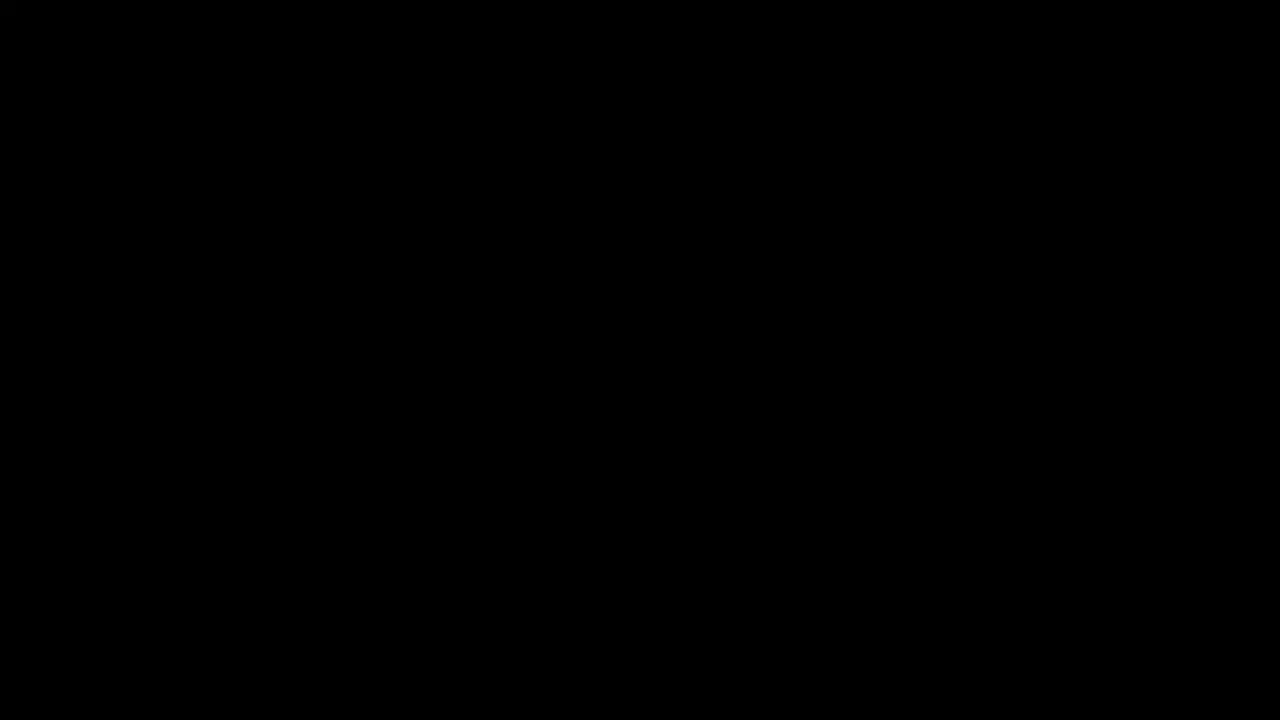